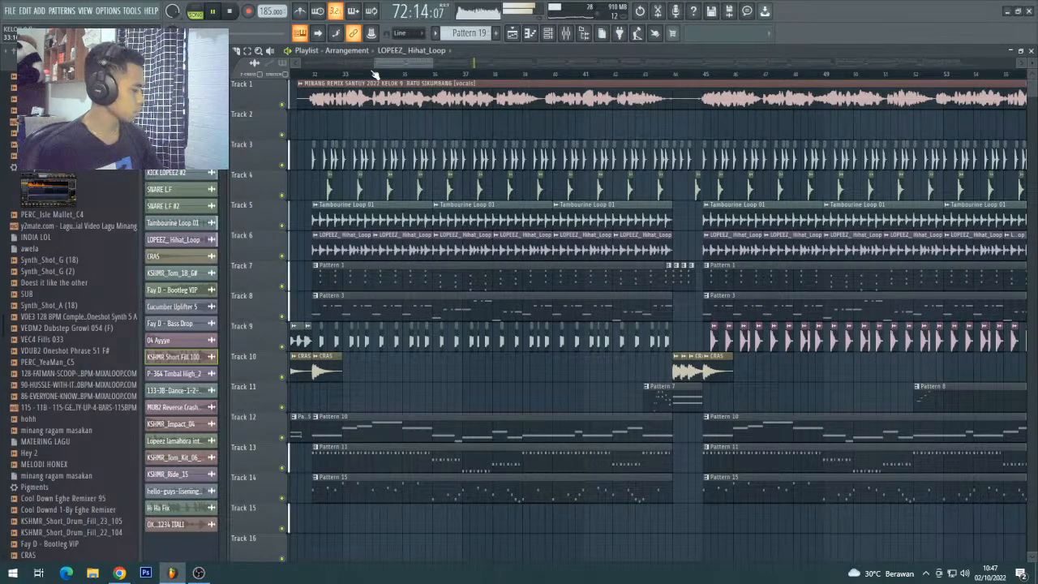
- Play the song and examine the whole arrangement in the playlist through to its end
key("space")
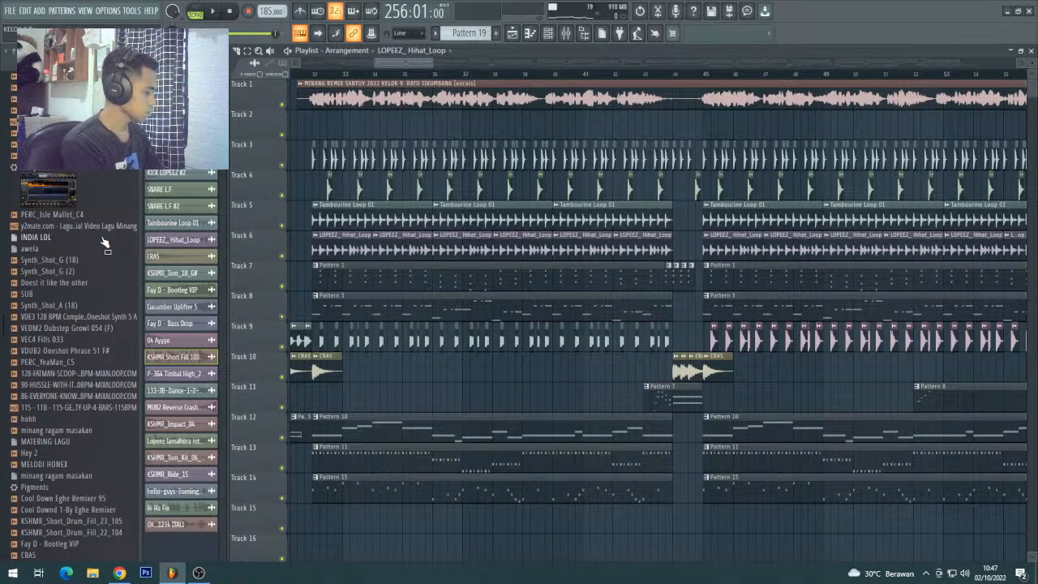
key("space")
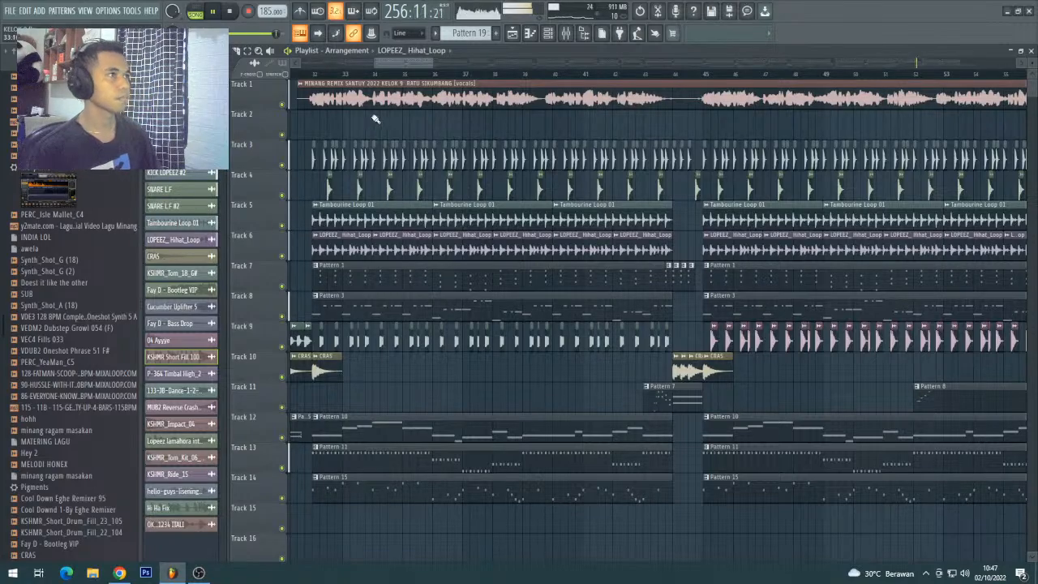
scroll(365, 82, "down", 5)
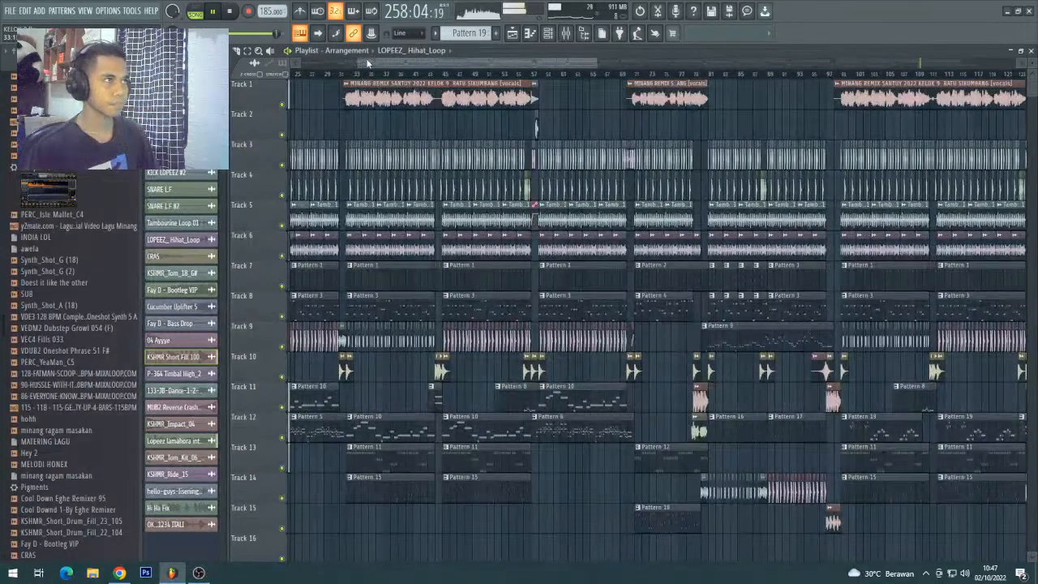
scroll(373, 79, "down", 4)
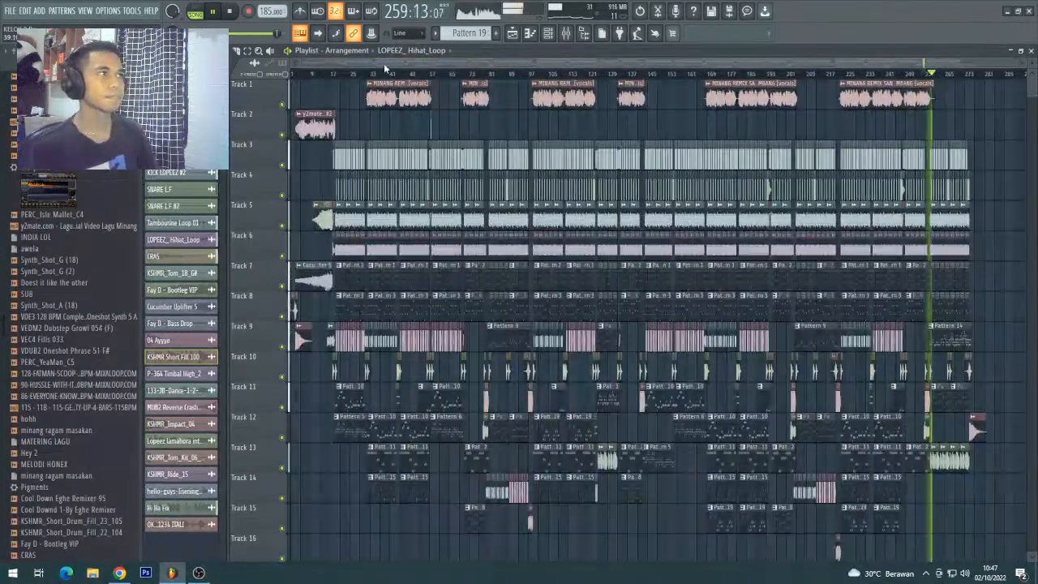
left_click_drag(383, 63, 738, 61)
scroll(619, 77, "up", 3)
left_click_drag(634, 62, 972, 67)
scroll(877, 73, "up", 5)
scroll(590, 79, "down", 6)
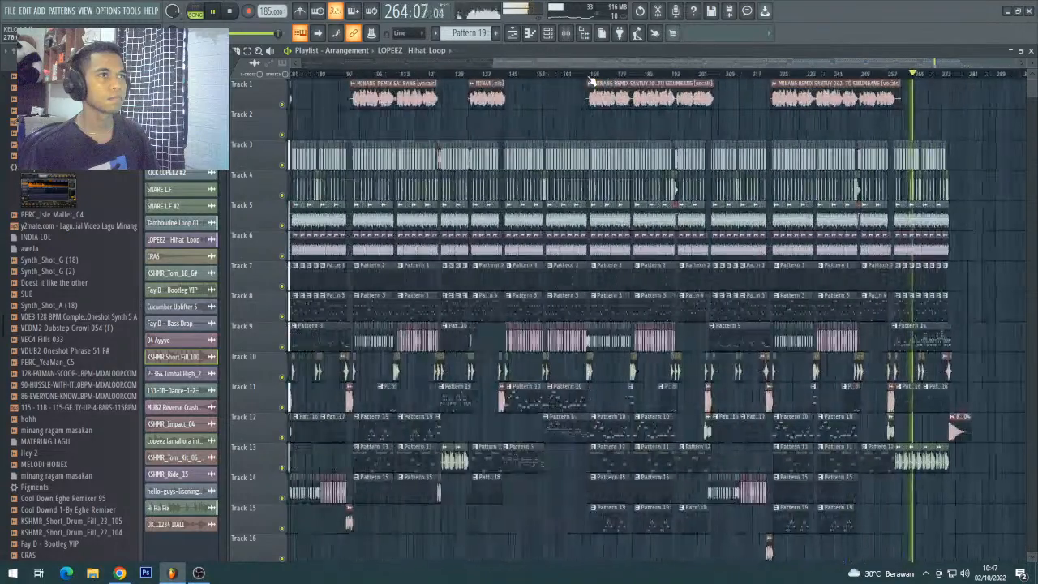
- Move playback to bar 169, where the vocal section on Track 1 starts
left_click(717, 75)
scroll(732, 76, "up", 6)
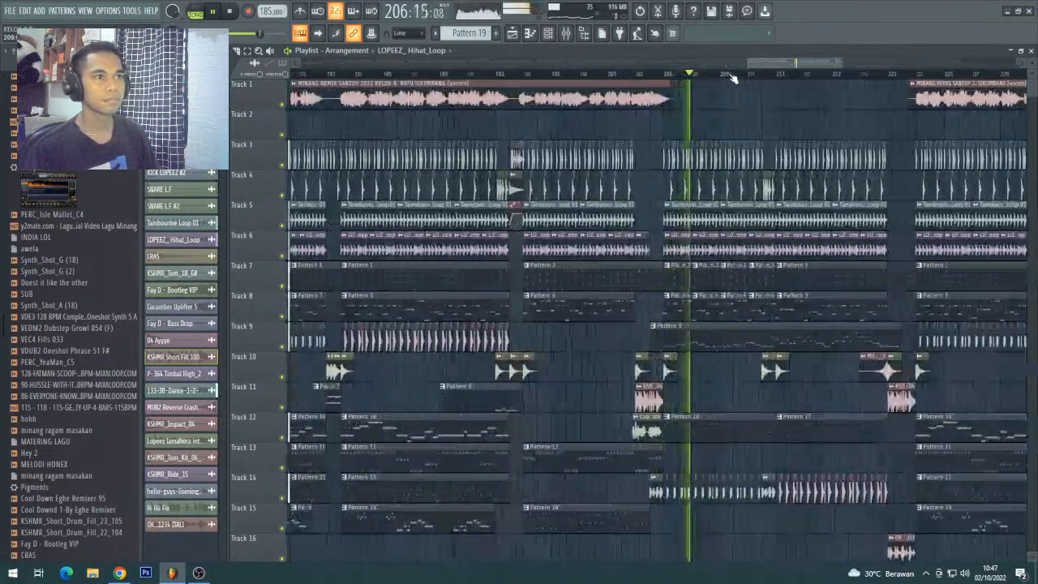
scroll(601, 76, "down", 5)
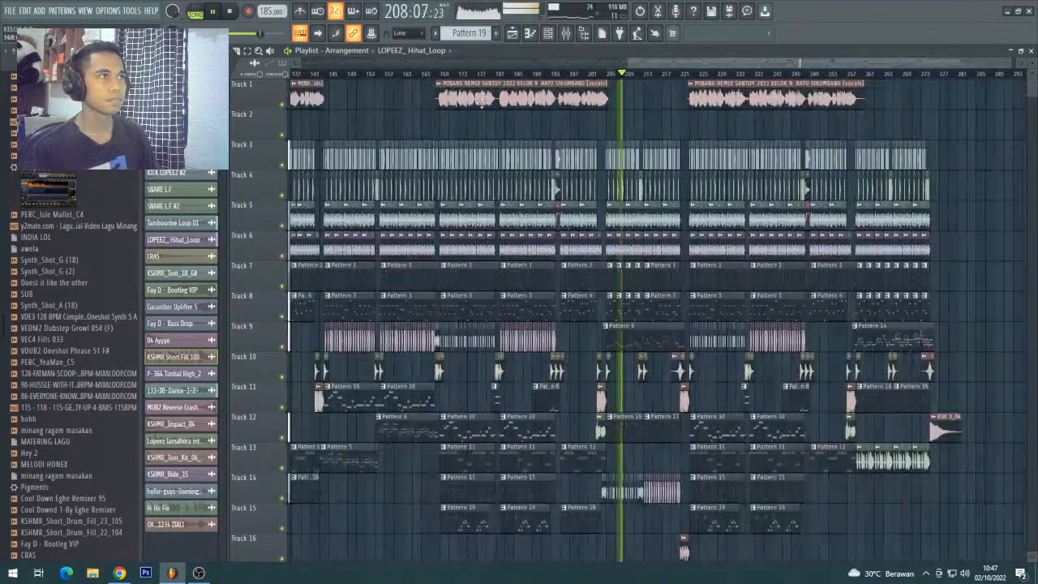
left_click(445, 78)
scroll(445, 77, "down", 1)
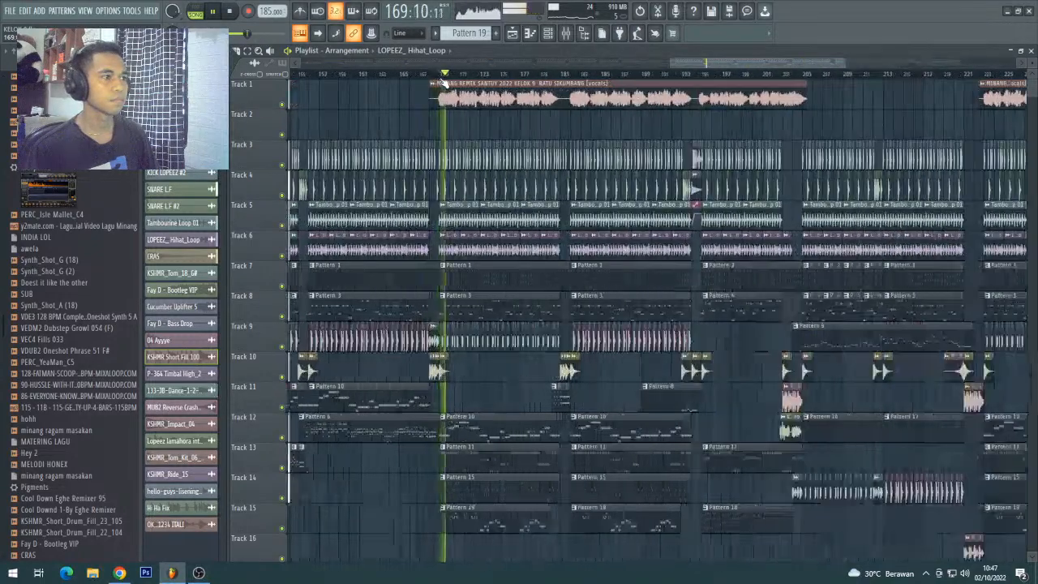
scroll(445, 82, "down", 3)
- Load Maximus in the first effect slot of the Master mixer track and apply its Clear master RMS preset
left_click(567, 34)
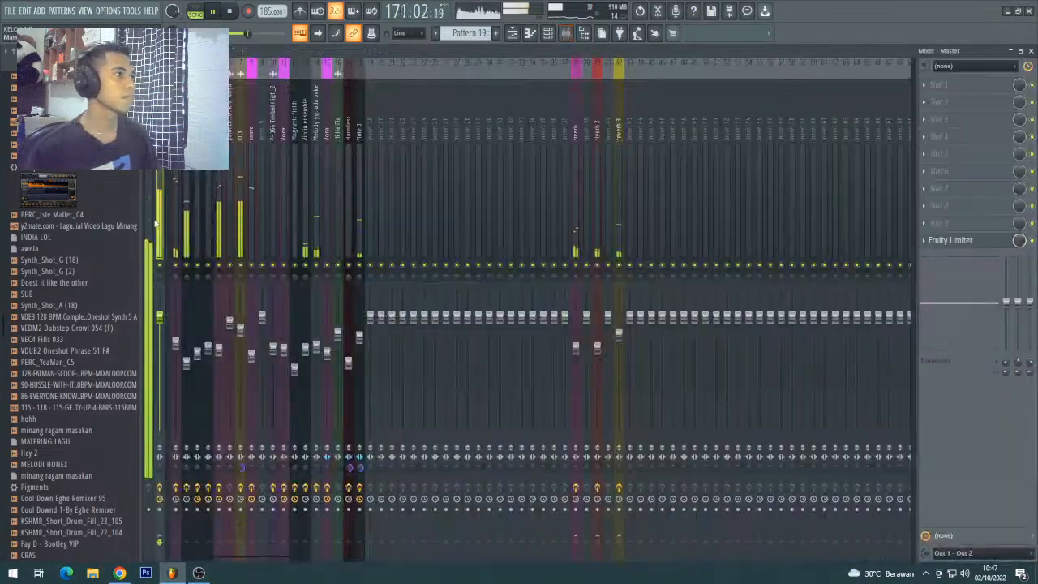
left_click(933, 85)
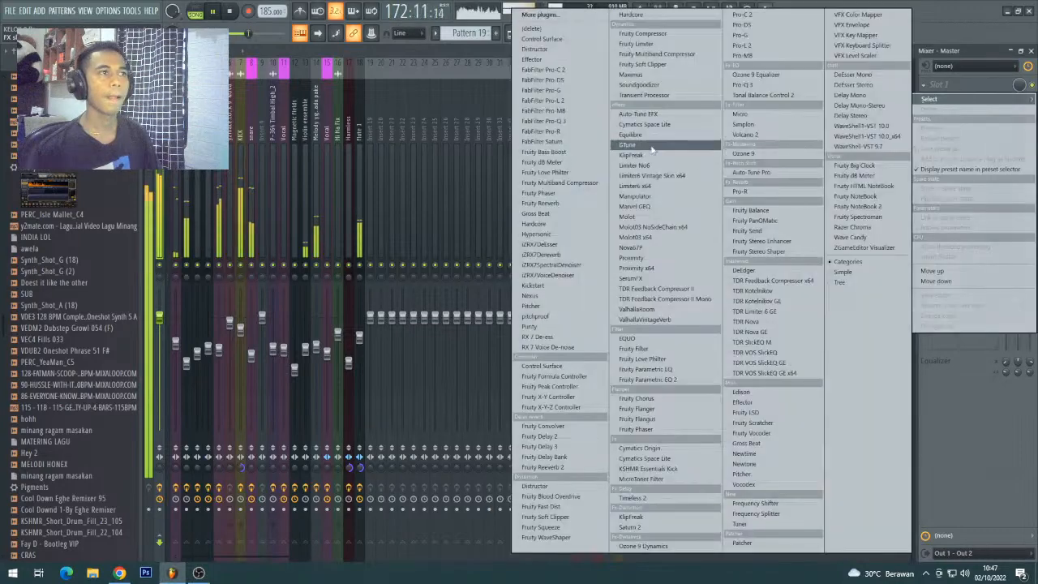
left_click(628, 77)
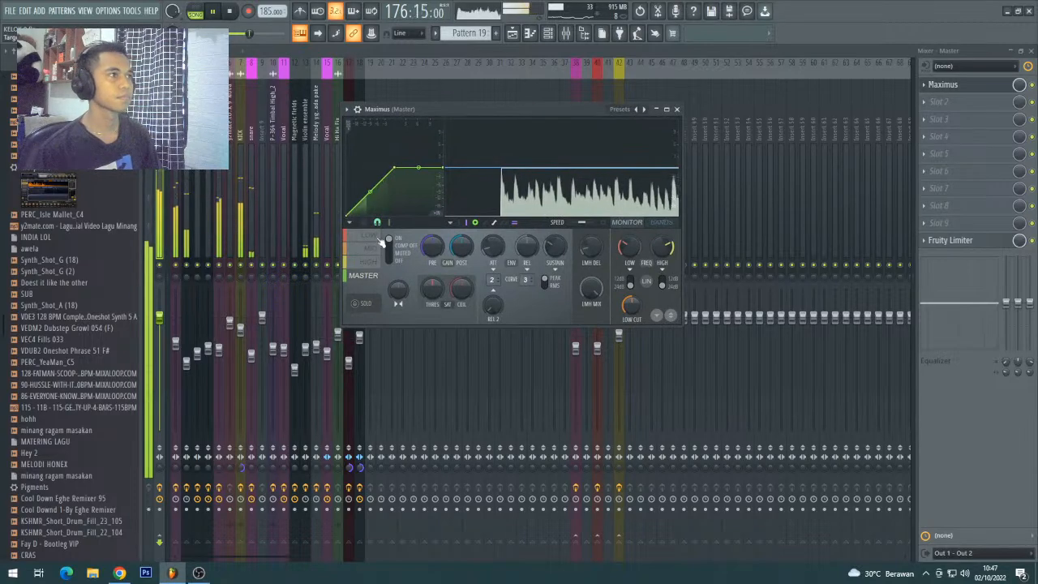
left_click(617, 109)
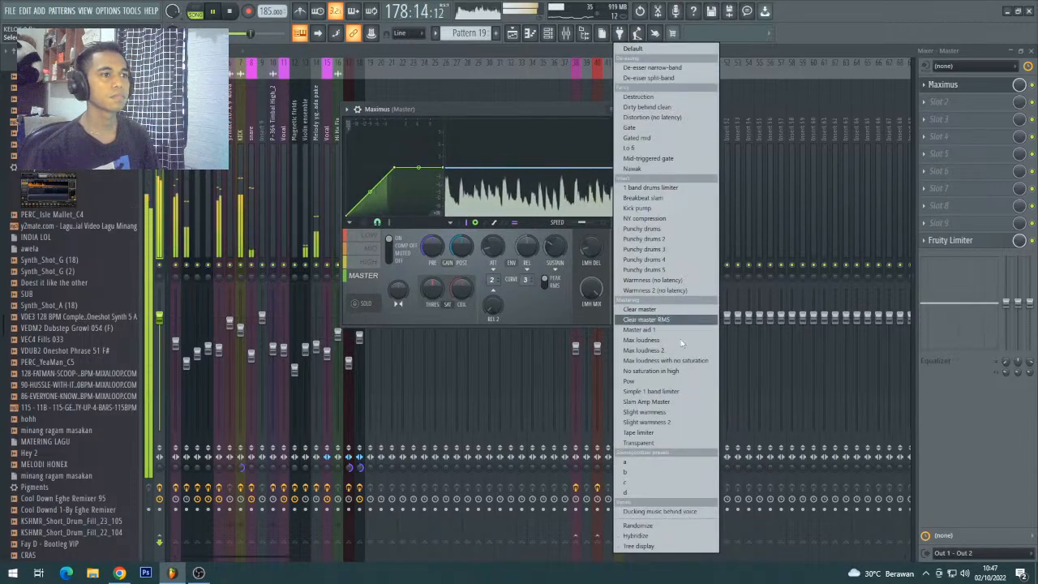
left_click(659, 321)
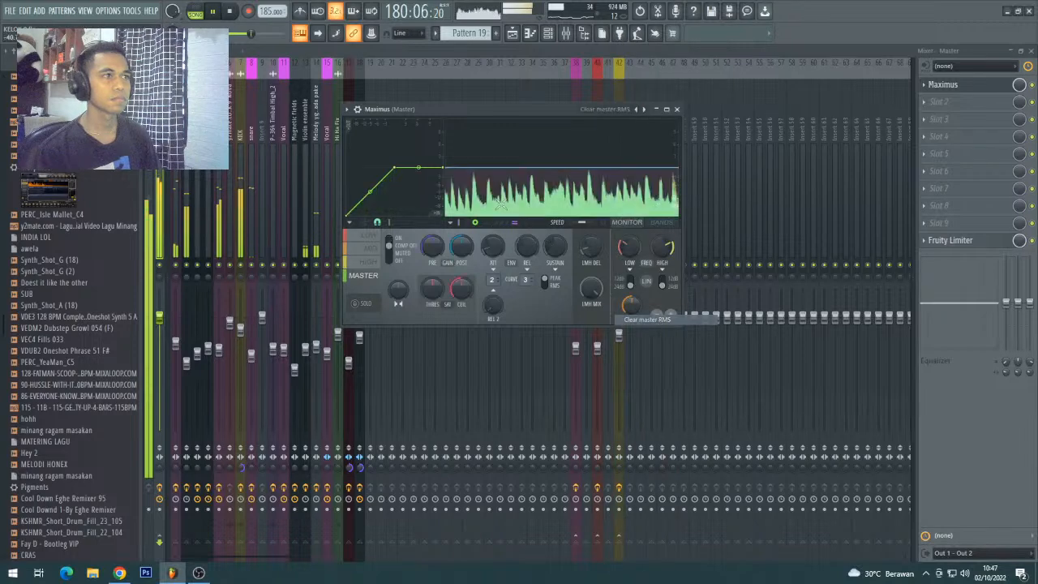
- Lower the knee and end point of the Mid band's compression curve and display the Maximus frequency bands
left_click(364, 233)
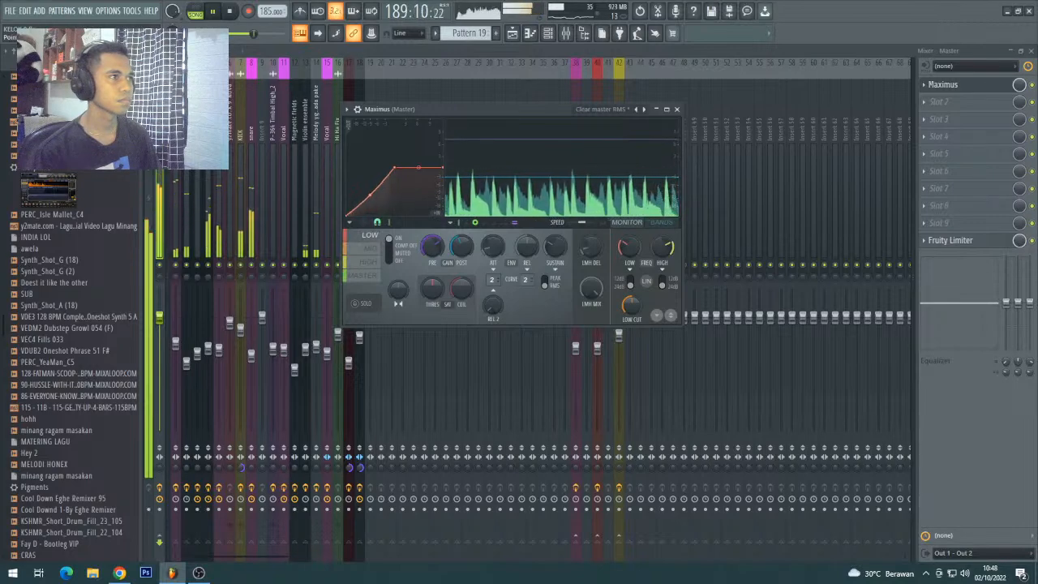
left_click(371, 248)
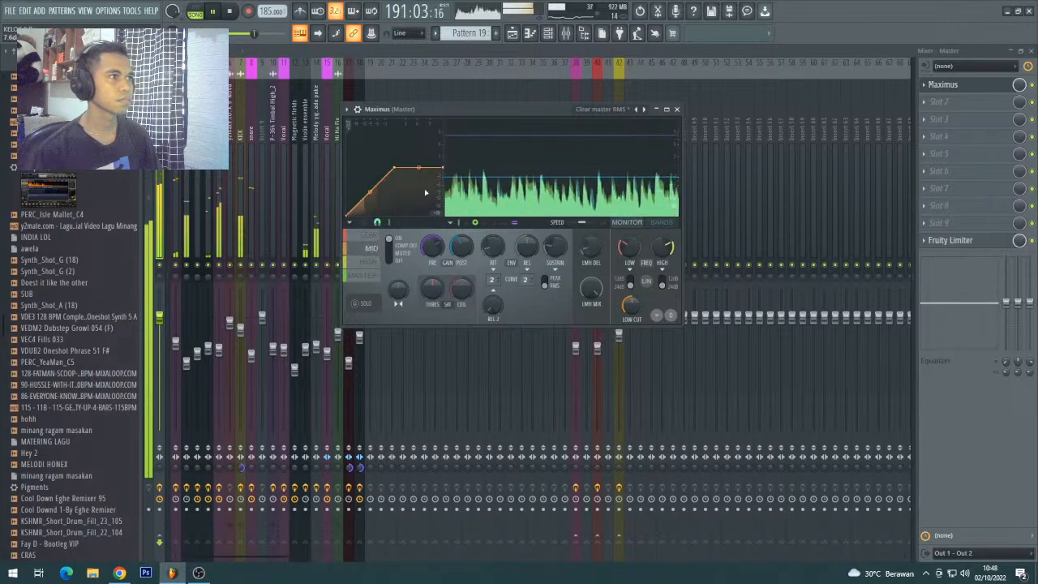
left_click_drag(395, 168, 442, 178)
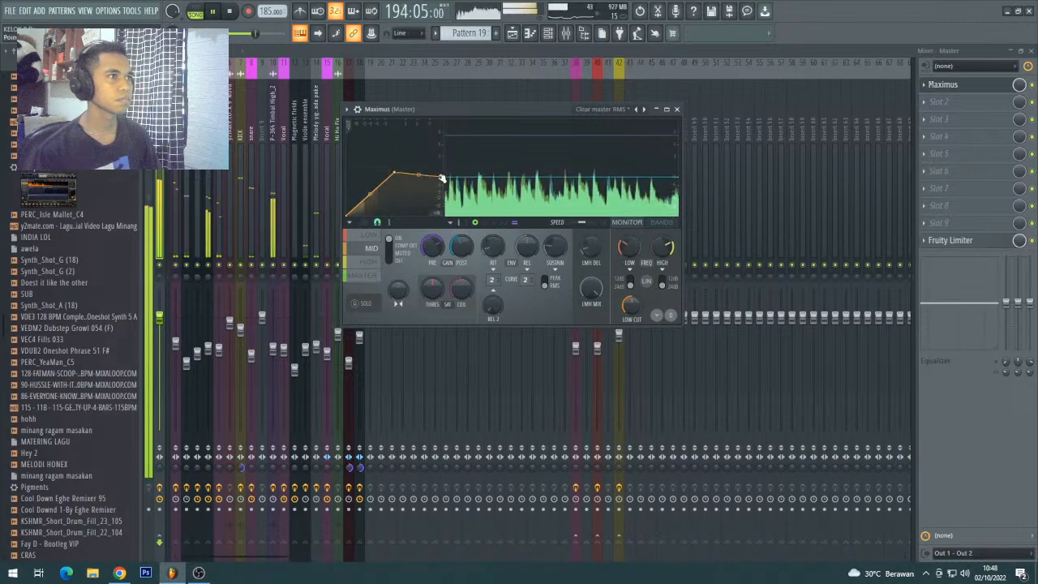
left_click(660, 223)
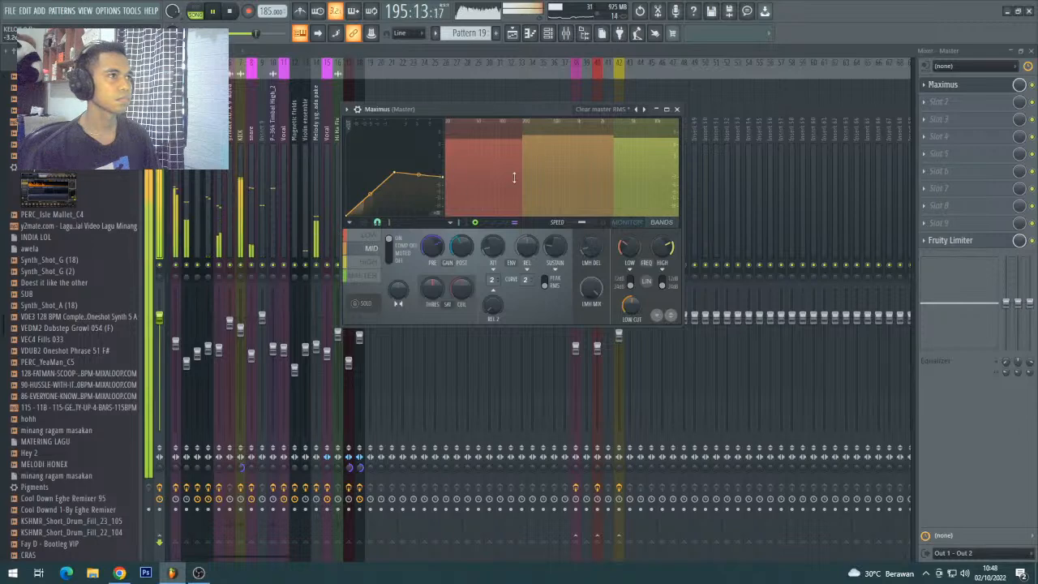
- Lower the knee and end point of the High band's compression curve to the same level
left_click(367, 262)
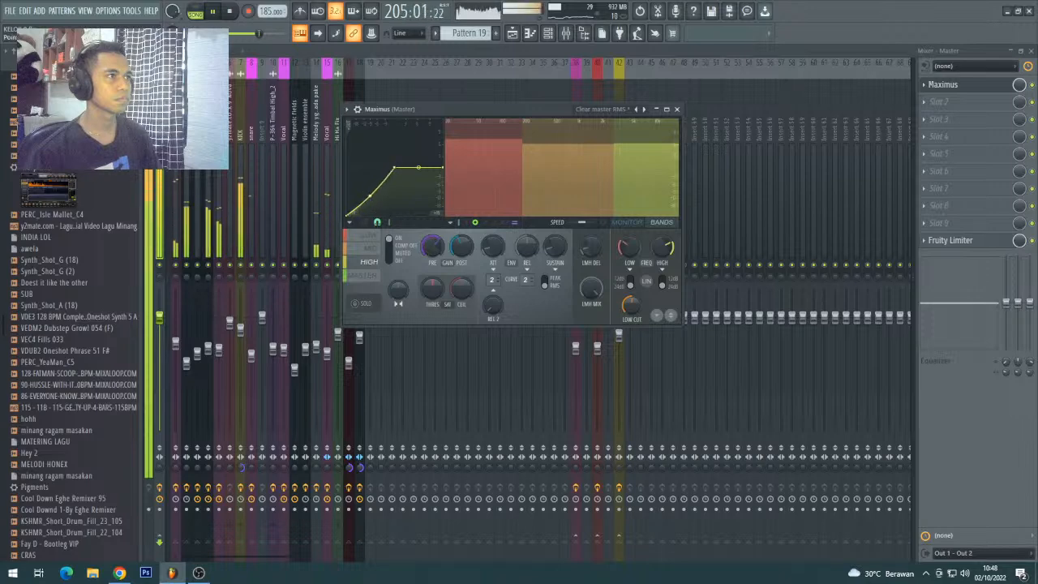
left_click_drag(397, 168, 397, 173)
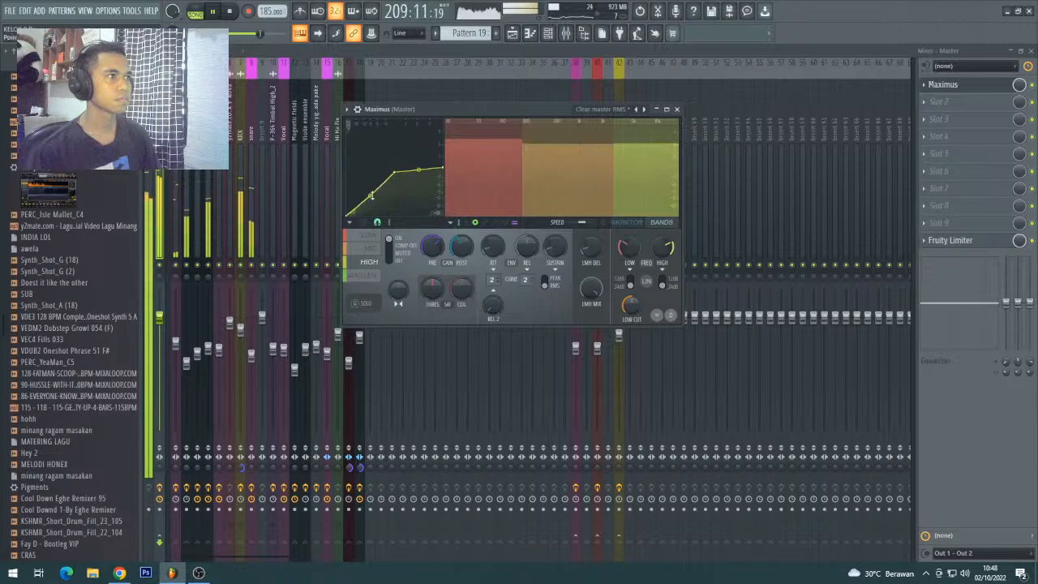
left_click_drag(445, 168, 445, 173)
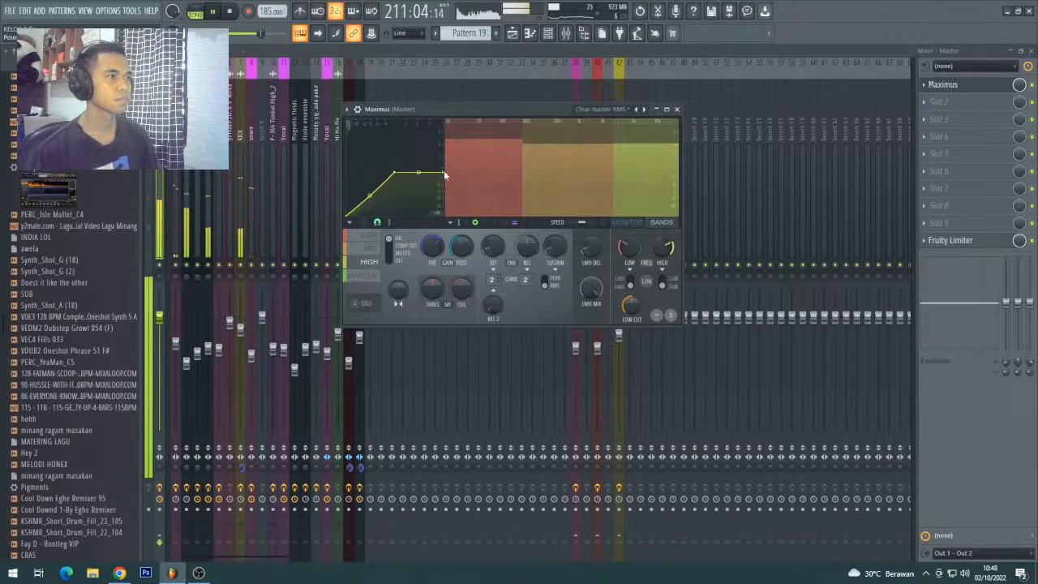
- Shift the Mid/High crossover to a higher frequency and slightly reduce the Mid band's pre gain
mouse_move(612, 138)
left_mouse_down()
mouse_move(599, 138)
mouse_move(630, 138)
left_mouse_up()
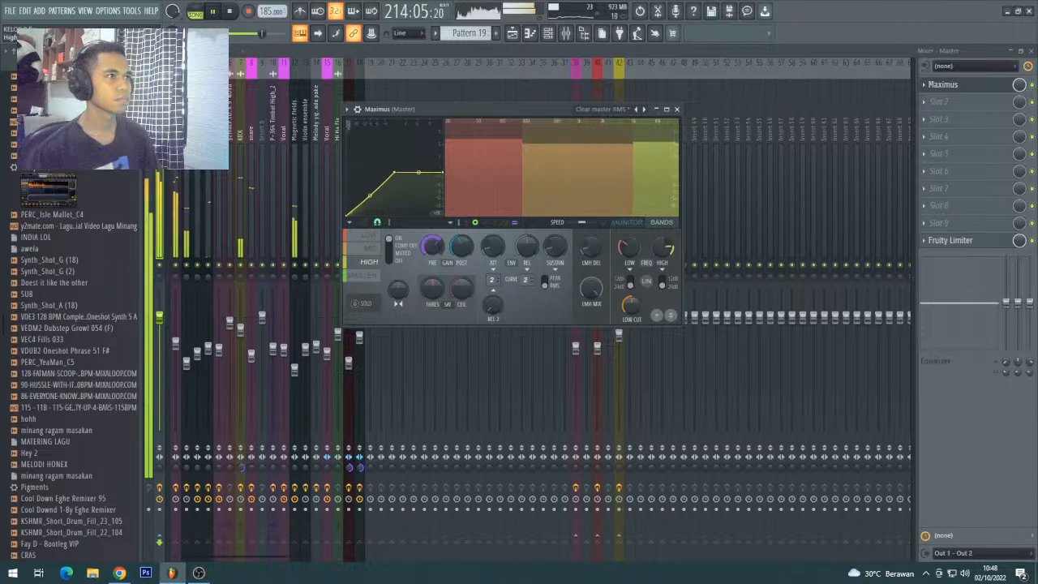
left_click(612, 138)
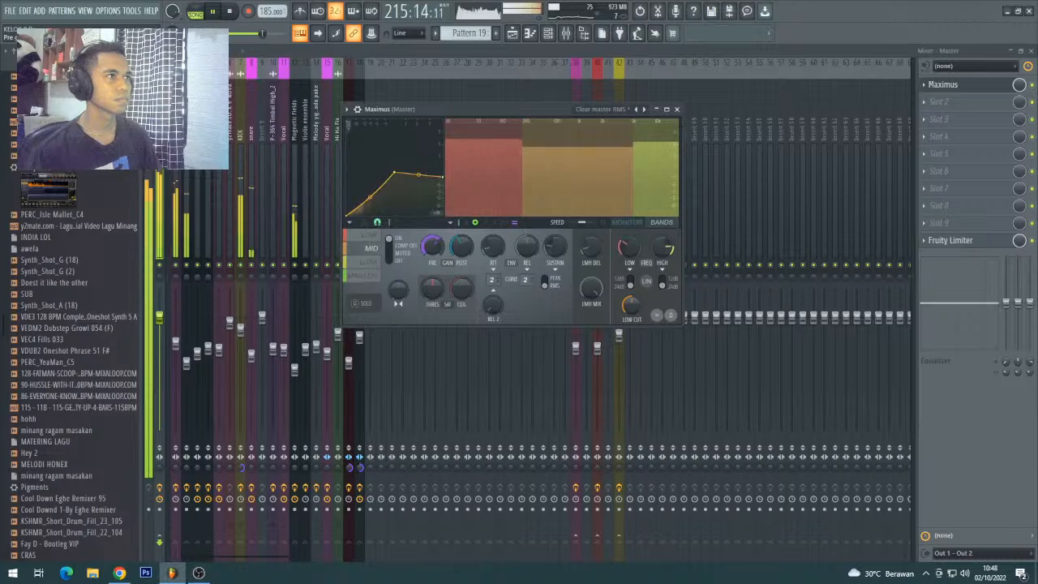
left_click(362, 268)
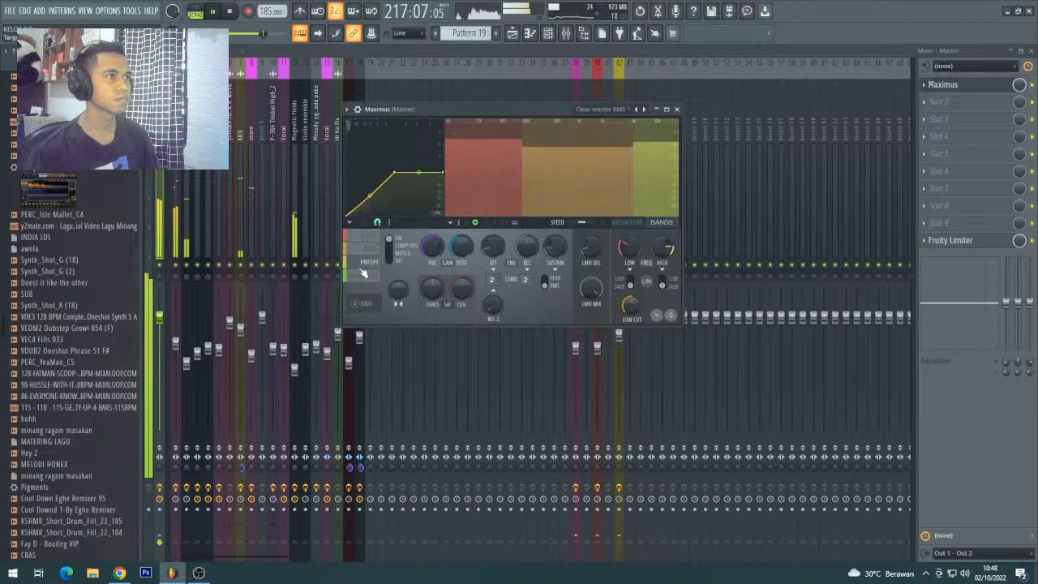
- Lower the knee of the Low band's compression curve and audition the Low and Mid bands with solo on
left_click(369, 235)
left_click_drag(395, 170, 397, 174)
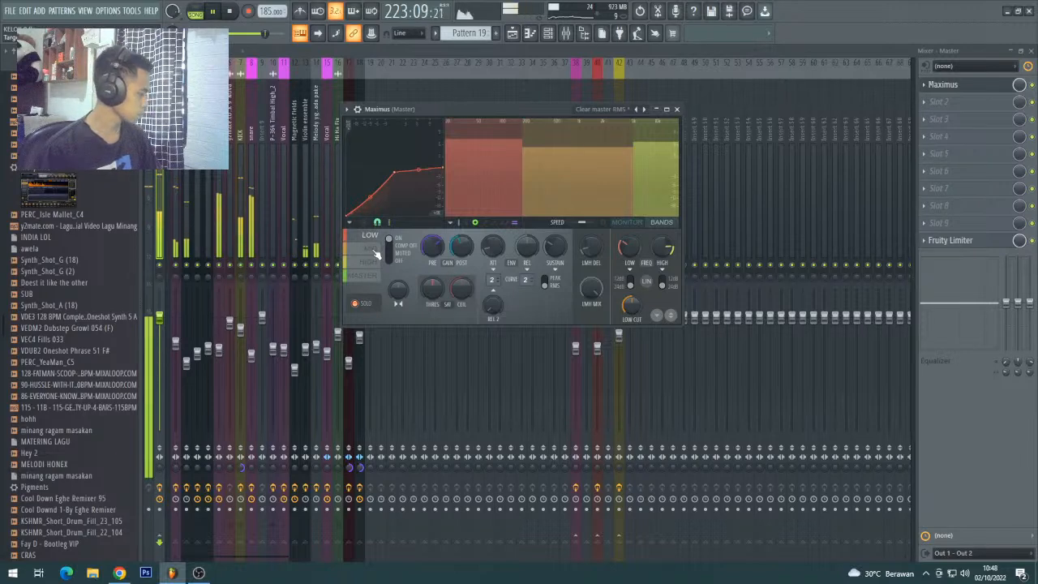
left_click(373, 250)
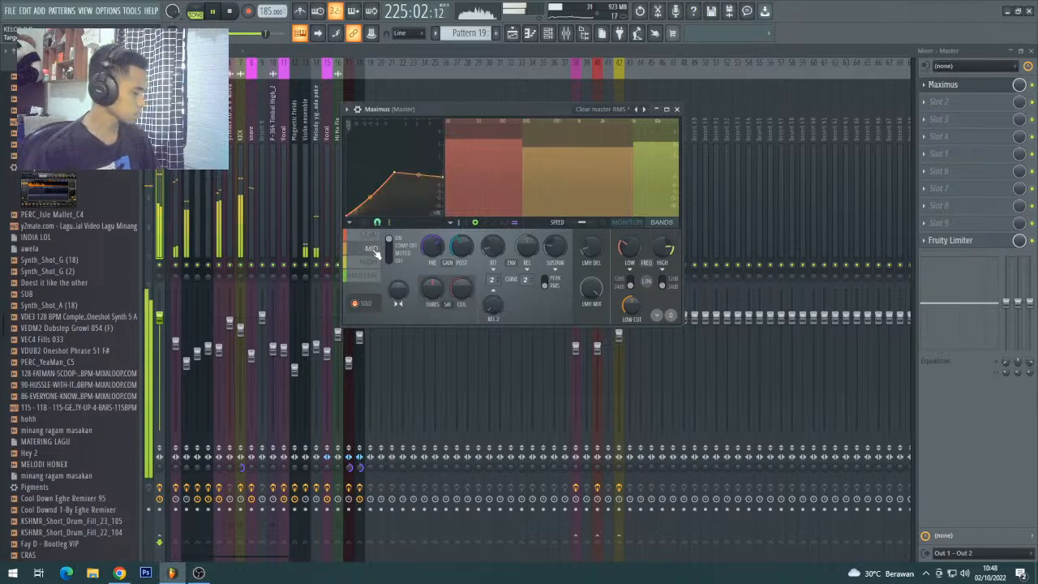
key("space")
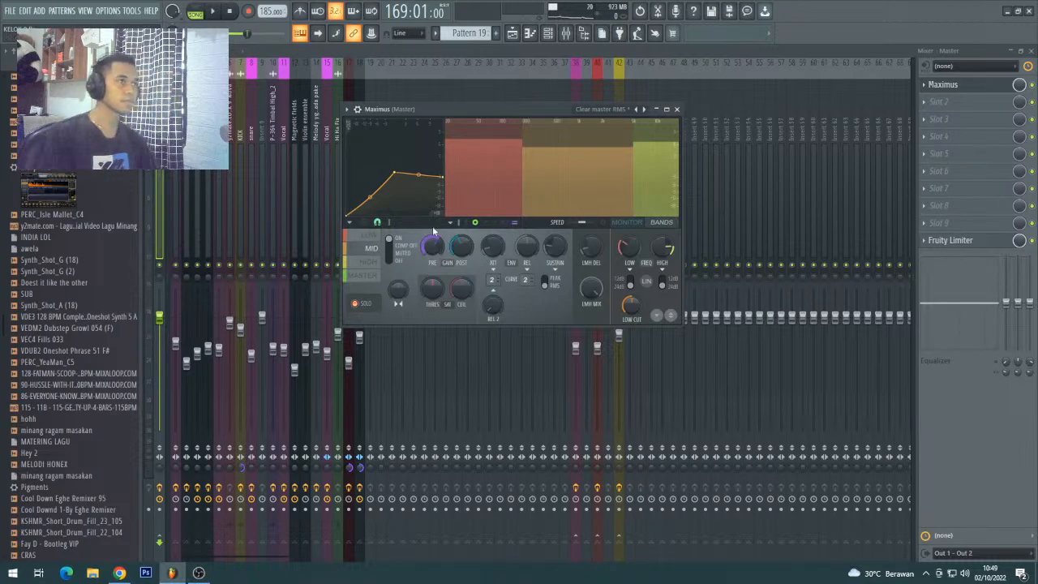
- Inspect the KICK mixer track's effect chain and briefly play the song from bar 169 in the playlist
left_click(239, 126)
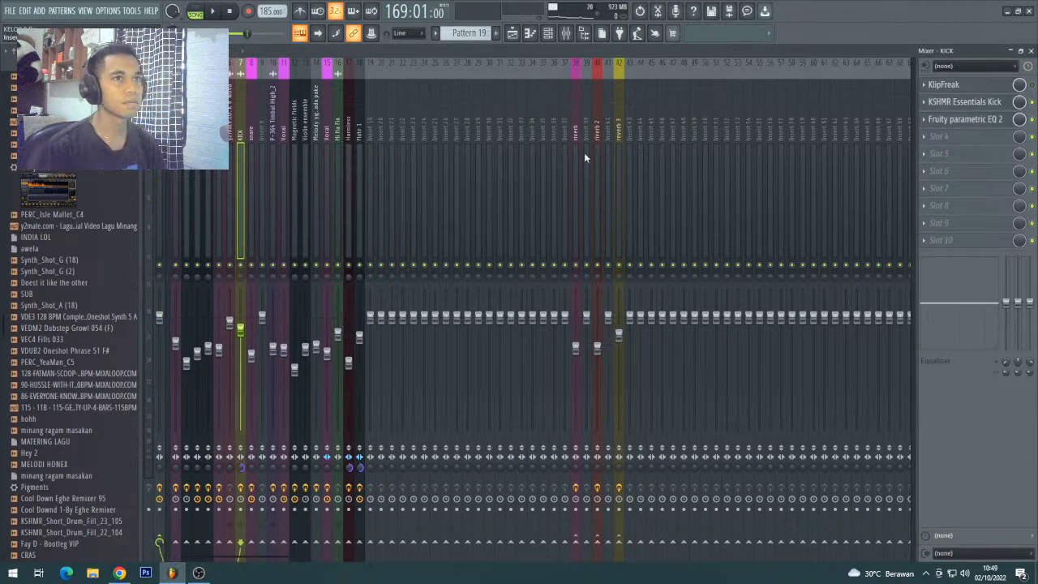
left_click(567, 35)
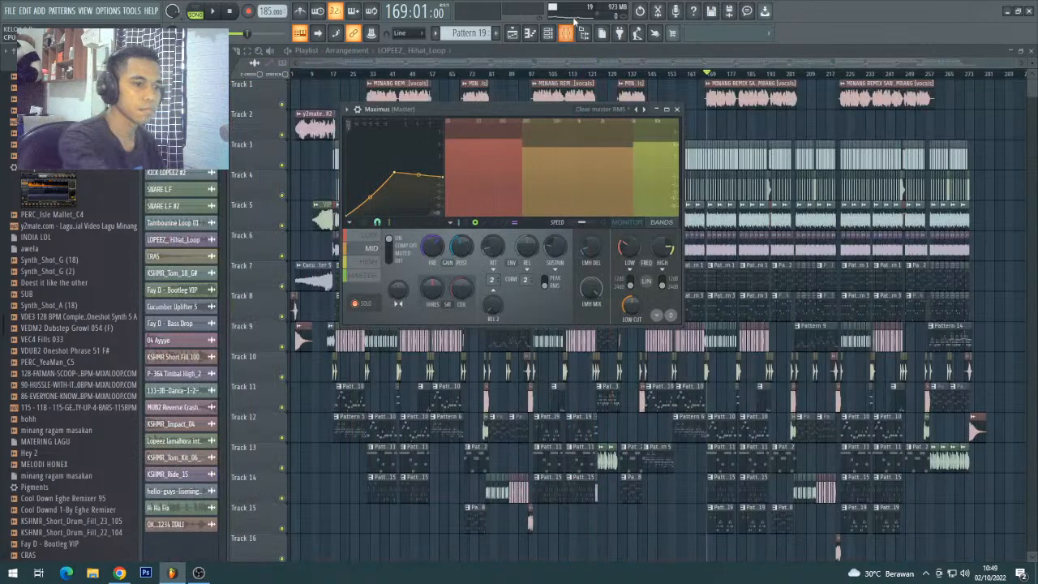
left_click(511, 60)
key("space")
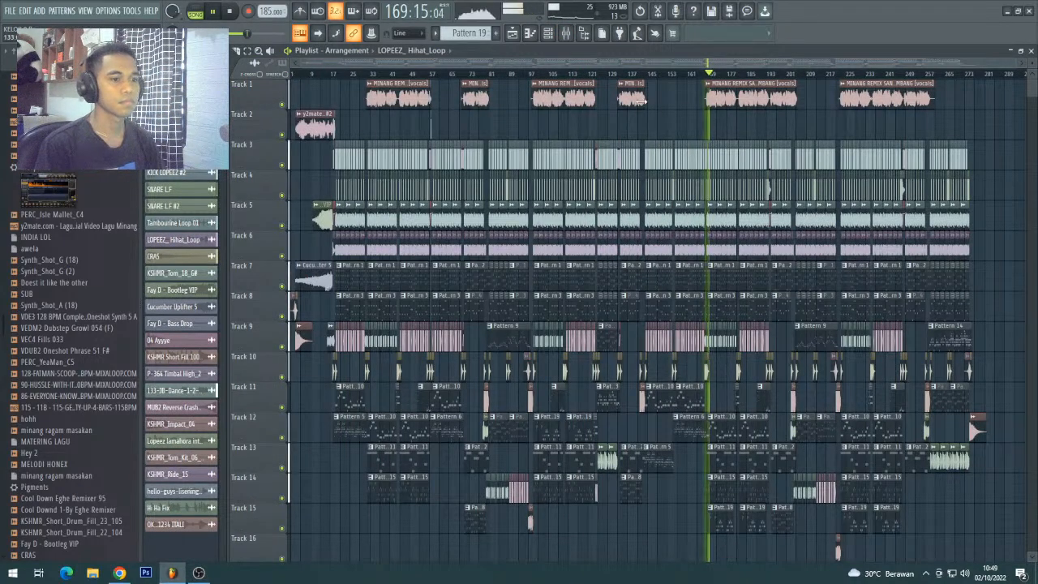
key("space")
- Reopen Maximus on the Master track during playback and lower the Mid curve's knee level with its end point
left_click(568, 36)
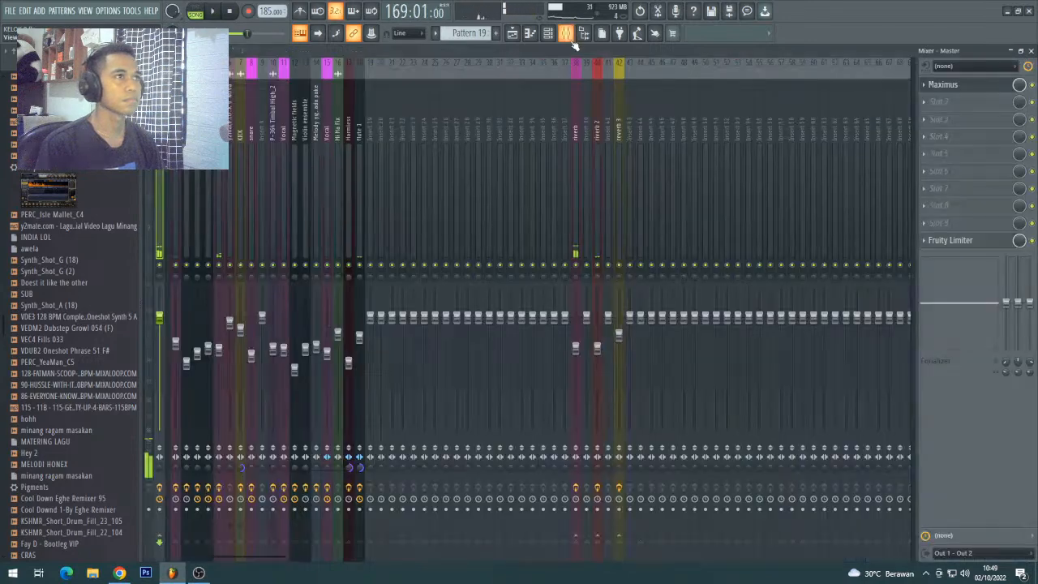
key("space")
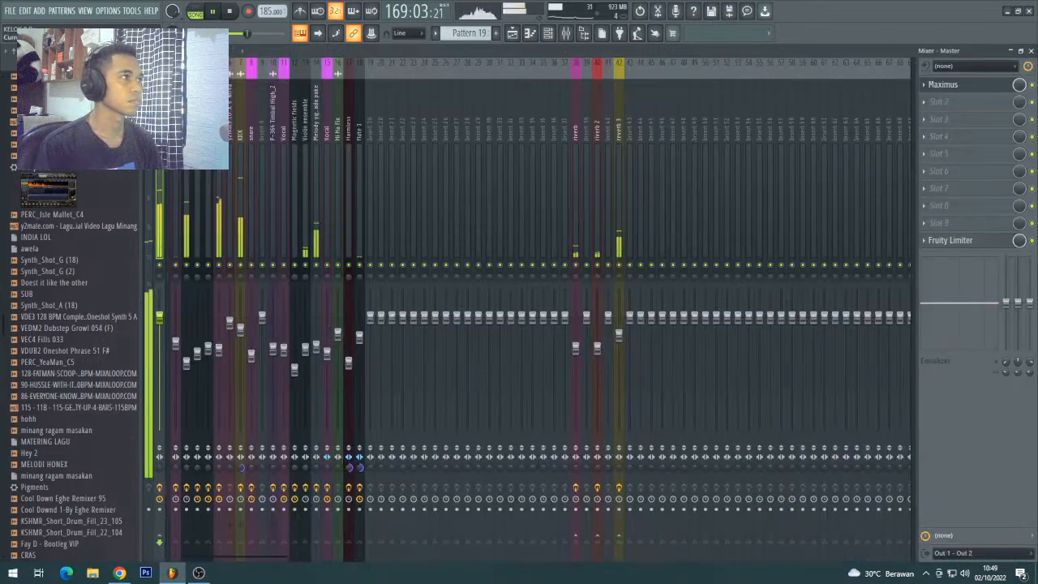
left_click(989, 91)
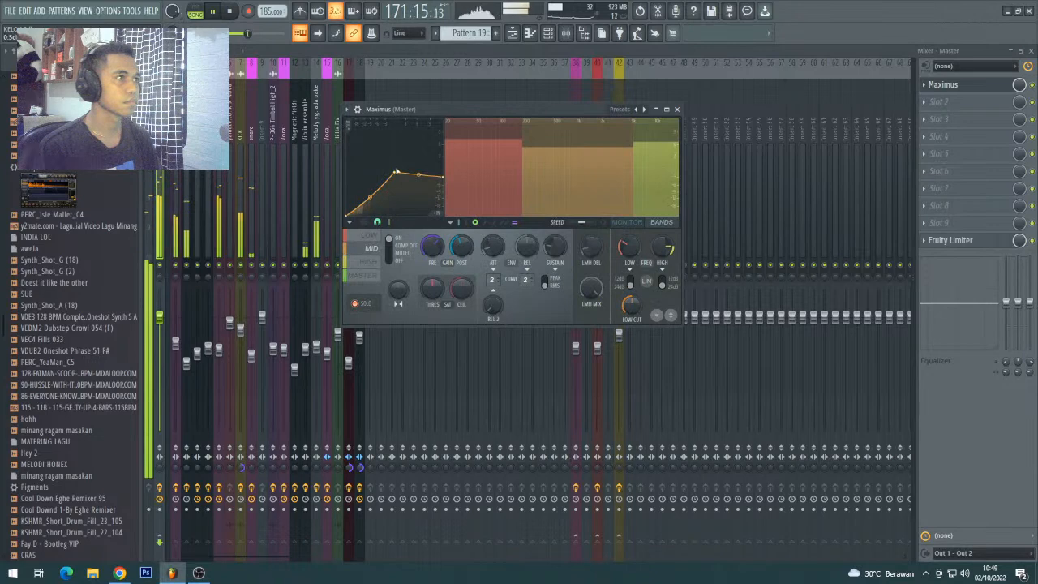
left_click(378, 240)
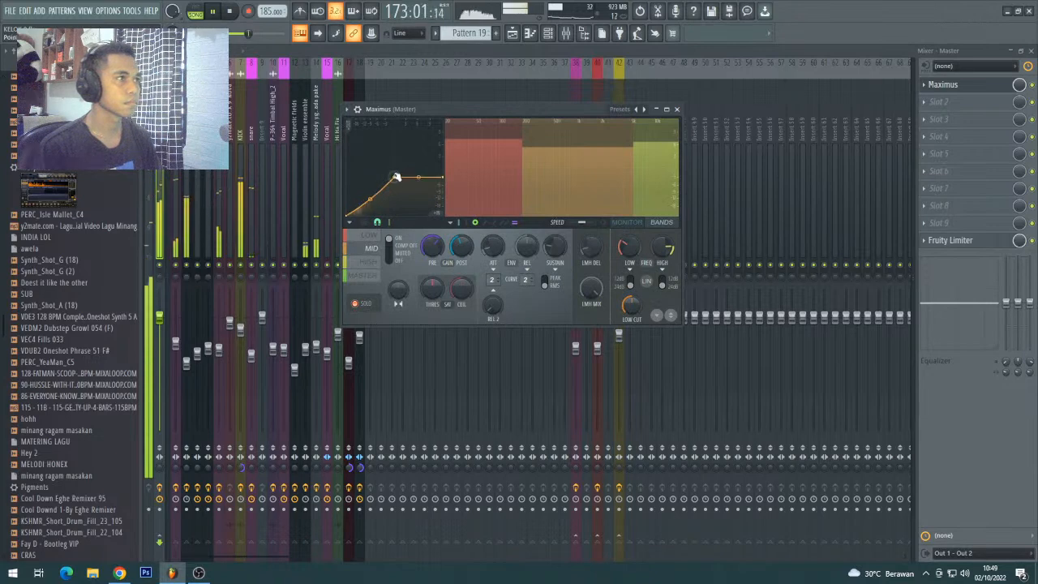
left_click(369, 262)
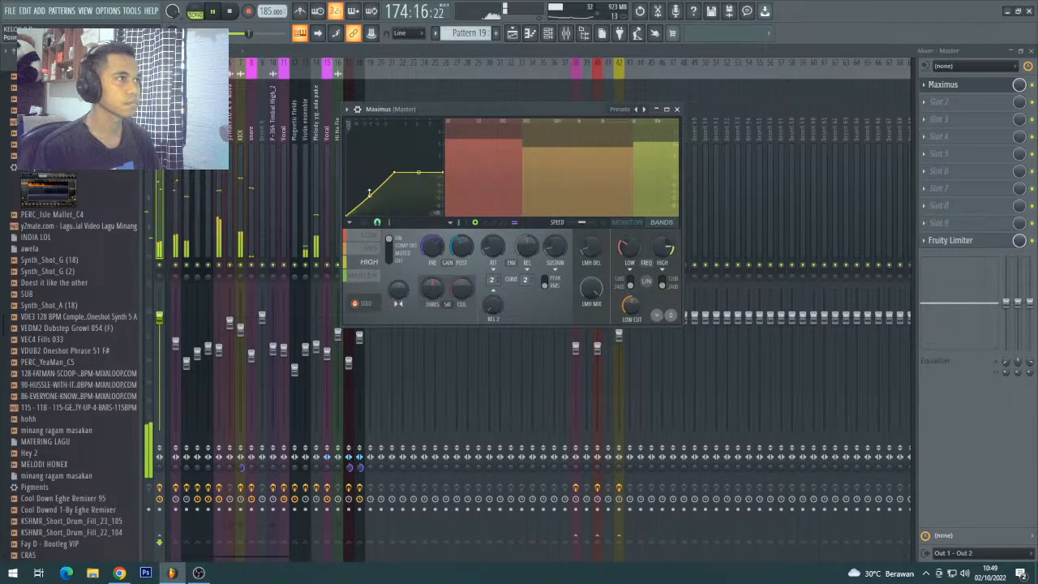
left_click(371, 250)
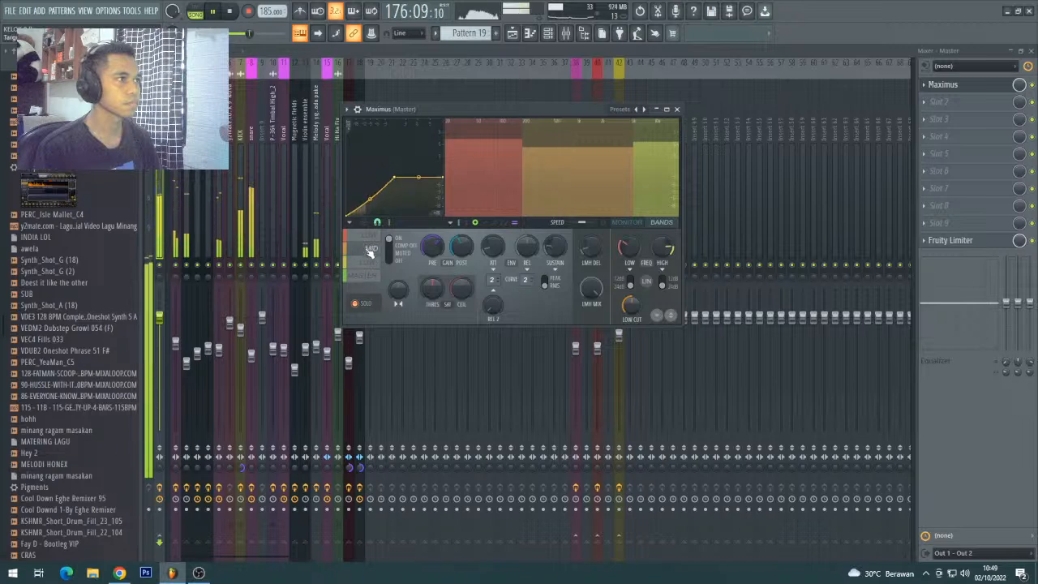
- Lower the end point of the Low band's compression curve to flatten it above the knee, and stop playback
left_click(378, 238)
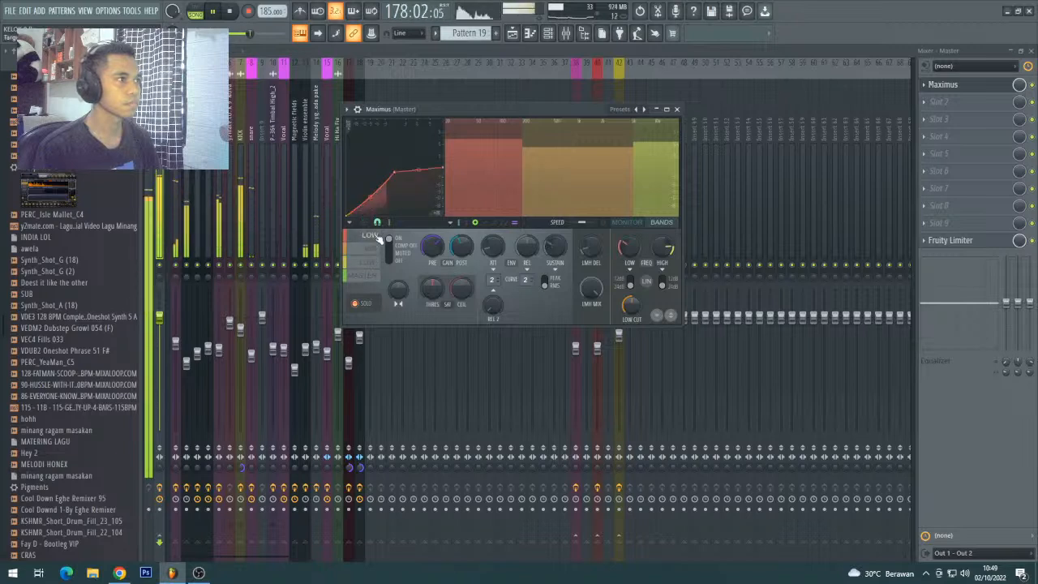
left_click_drag(444, 168, 445, 172)
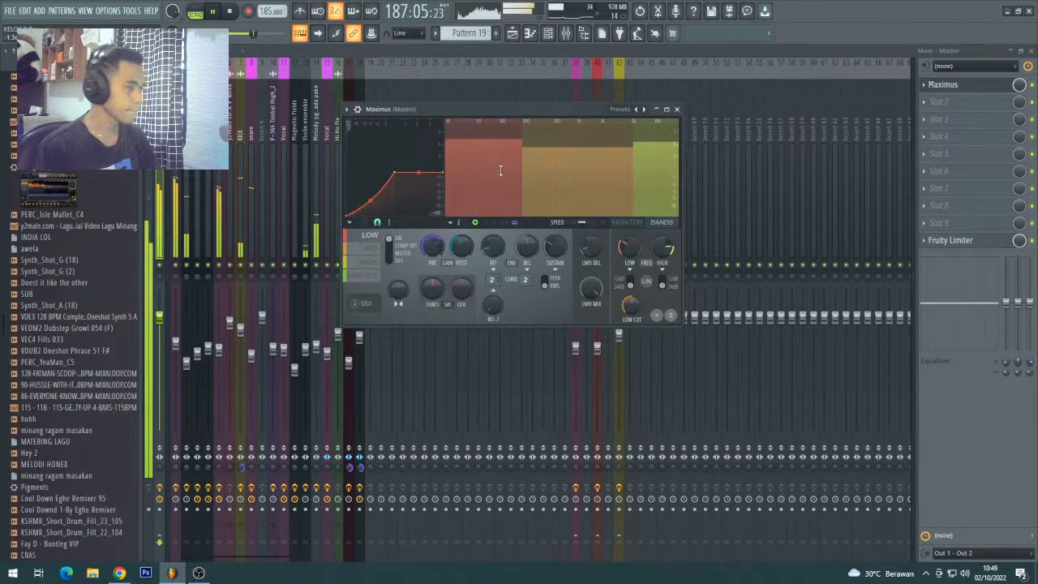
key("space")
- Add Fruity Parametric EQ 2 to slot 2 of the Master track
left_click(950, 106)
mouse_move(940, 116)
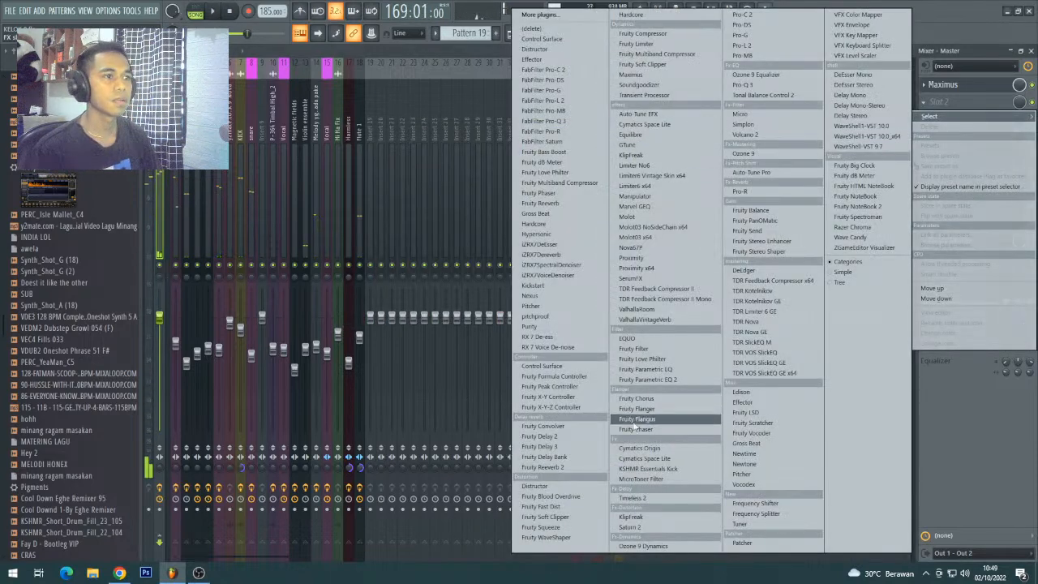
left_click(646, 380)
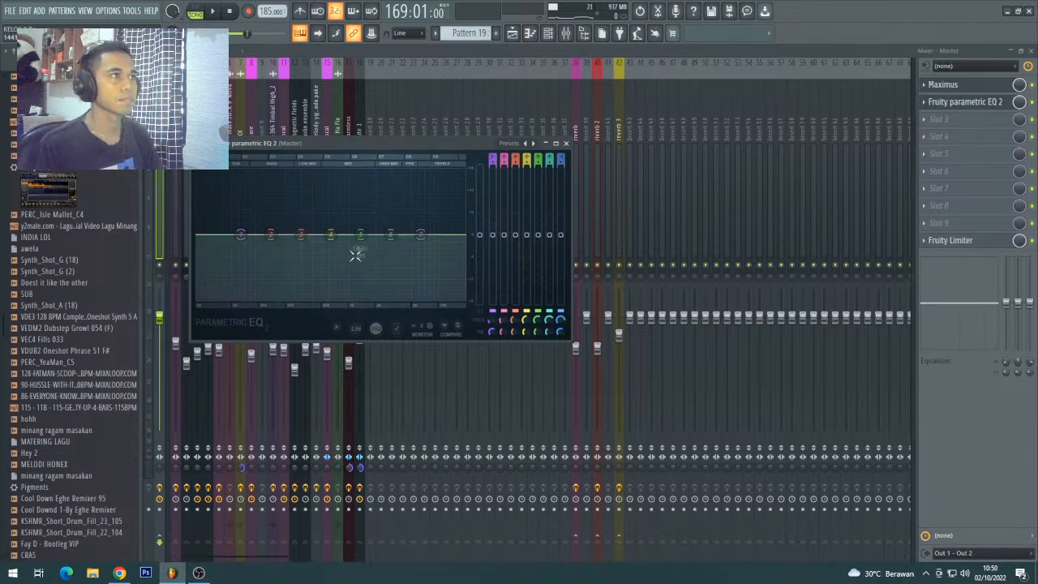
- During playback, sweep the treble and presence range with narrow boosts and turn bands 6, 5 and 4 into slight narrow cuts
key("space")
scroll(395, 173, "down", 5)
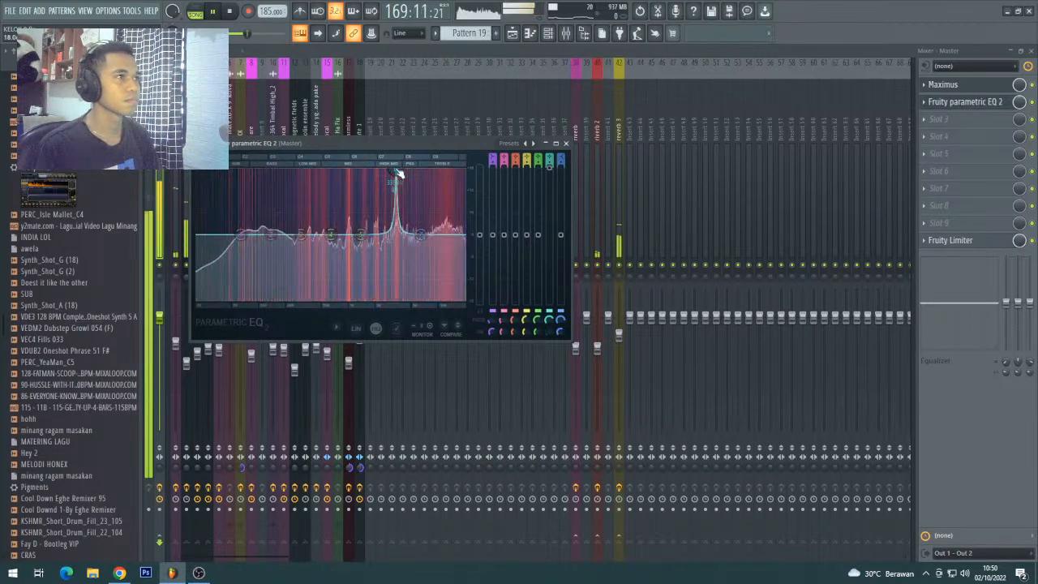
left_click_drag(444, 171, 449, 172)
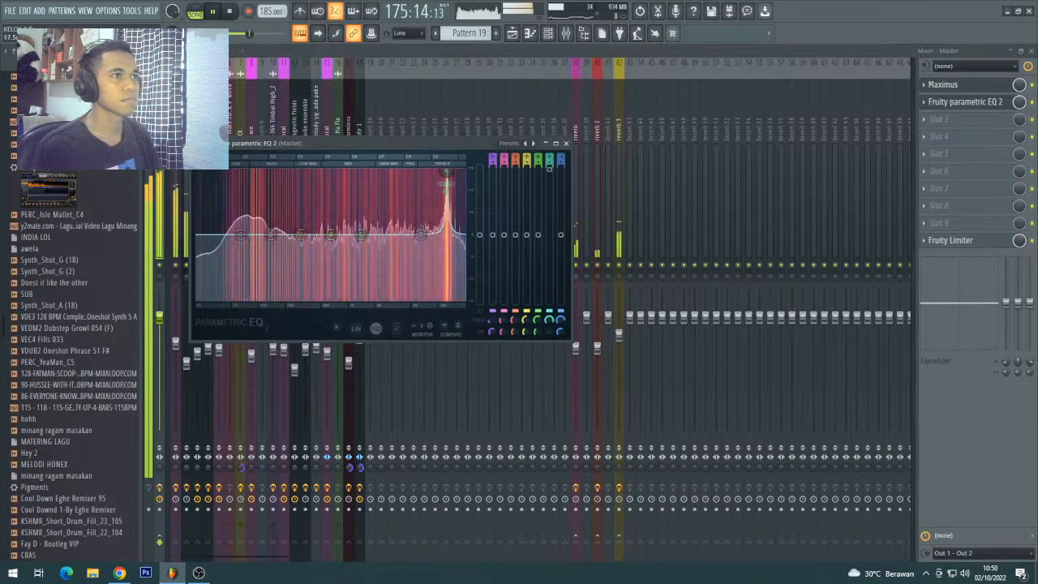
left_click_drag(448, 173, 446, 246)
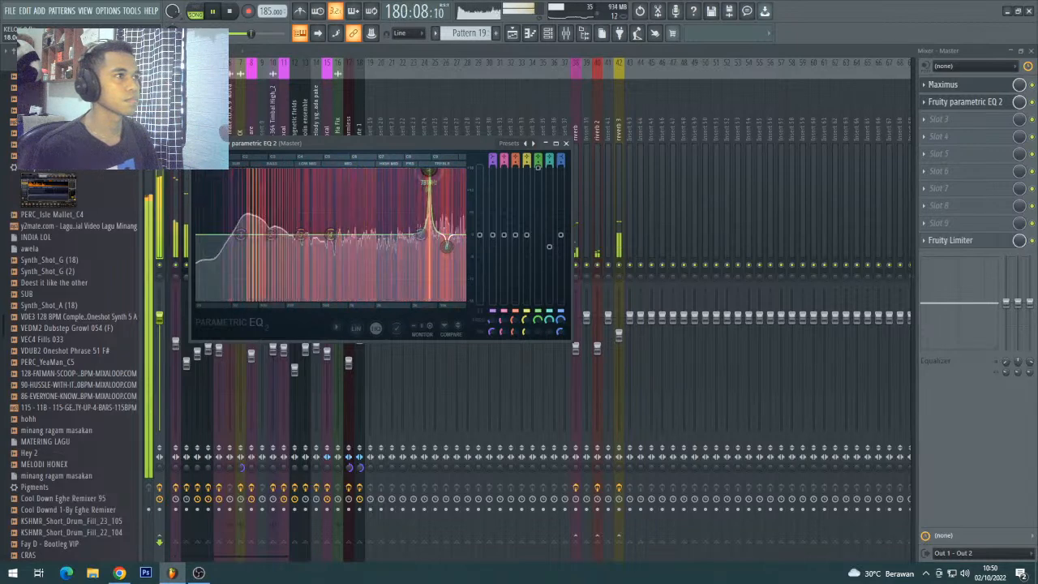
left_click_drag(423, 171, 420, 171)
left_click_drag(538, 166, 538, 191)
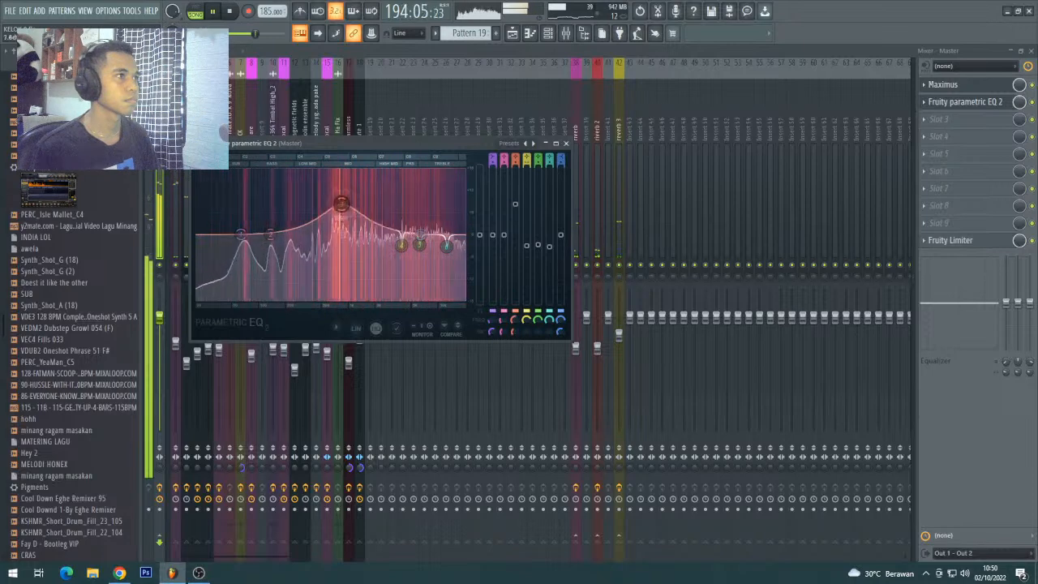
- Narrow EQ bands 3 and 2, sweep them through the mids and pull each down into a slight cut
scroll(358, 172, "down", 8)
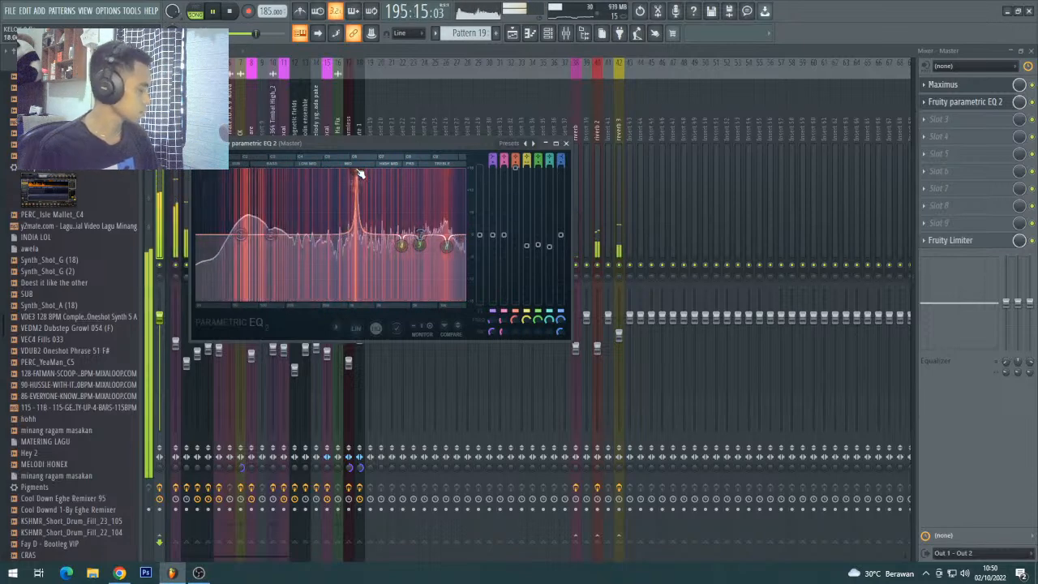
left_click_drag(359, 173, 374, 172)
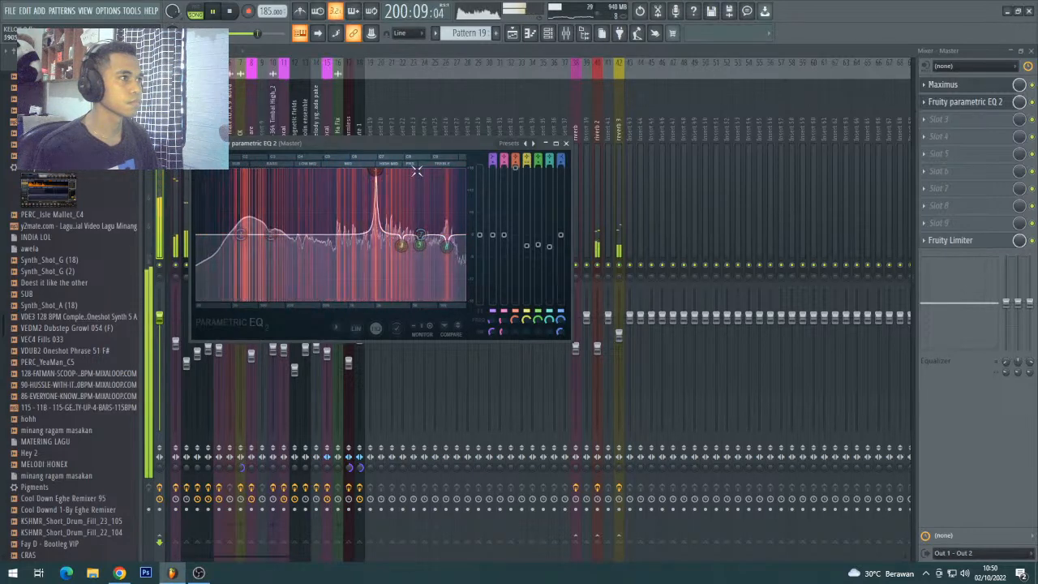
left_click_drag(517, 168, 516, 238)
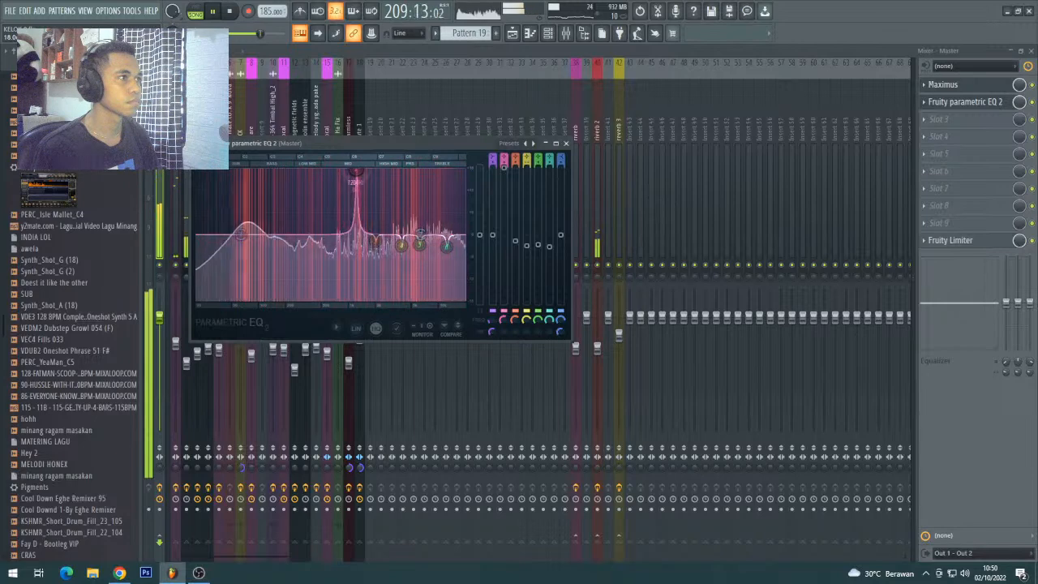
left_click_drag(504, 168, 504, 244)
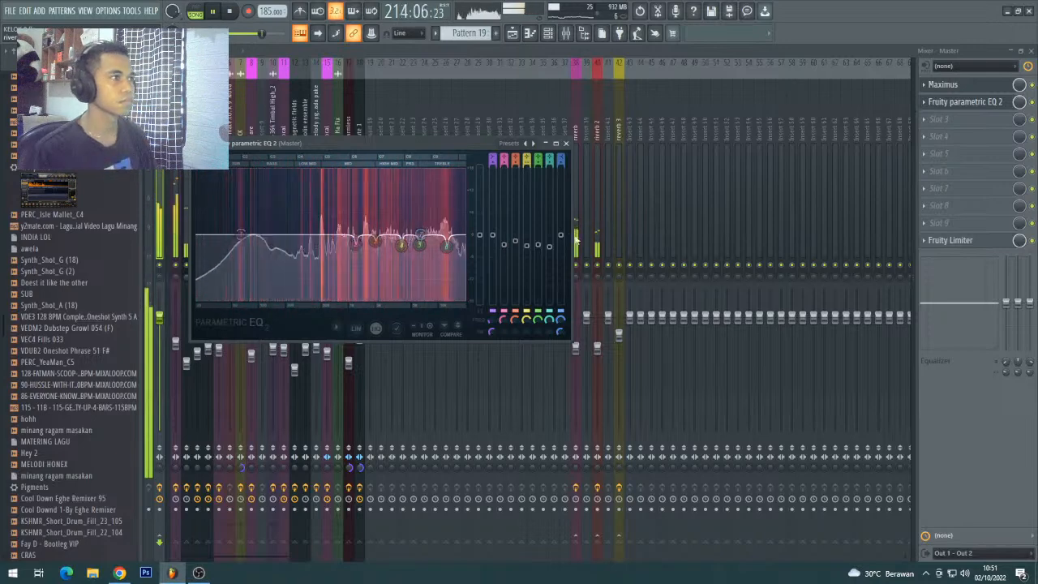
- Add a second Fruity Parametric EQ 2 in slot 3 and make a slight narrow low-mid cut with band 5
left_click(965, 119)
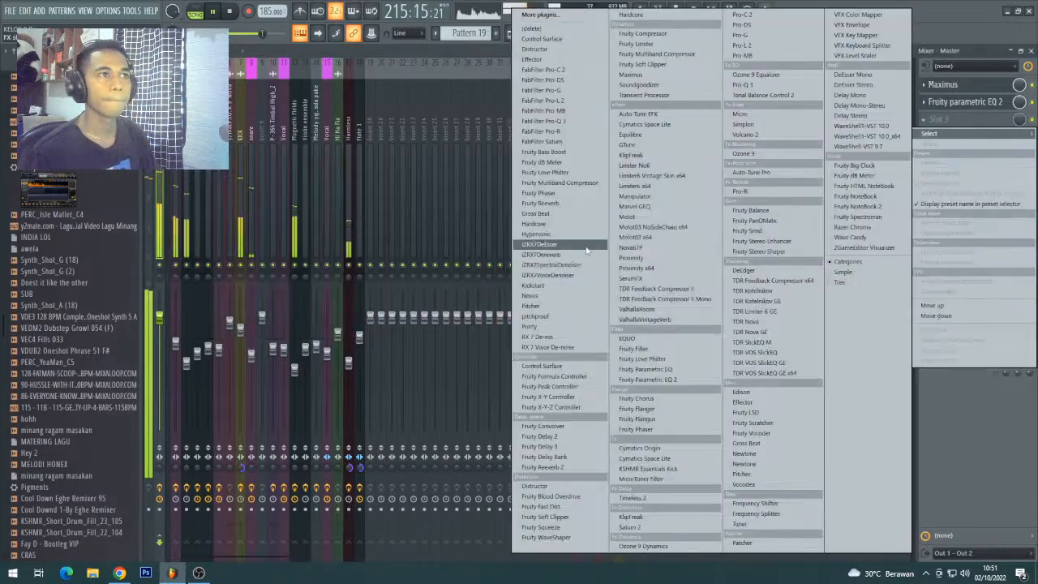
left_click(669, 380)
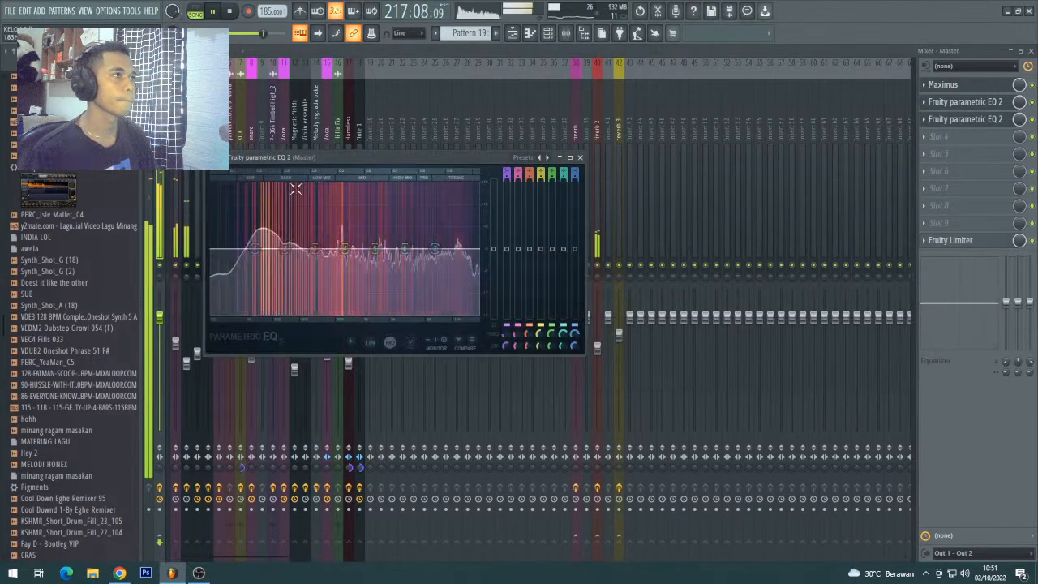
left_click_drag(373, 247, 323, 188)
scroll(325, 188, "up", 10)
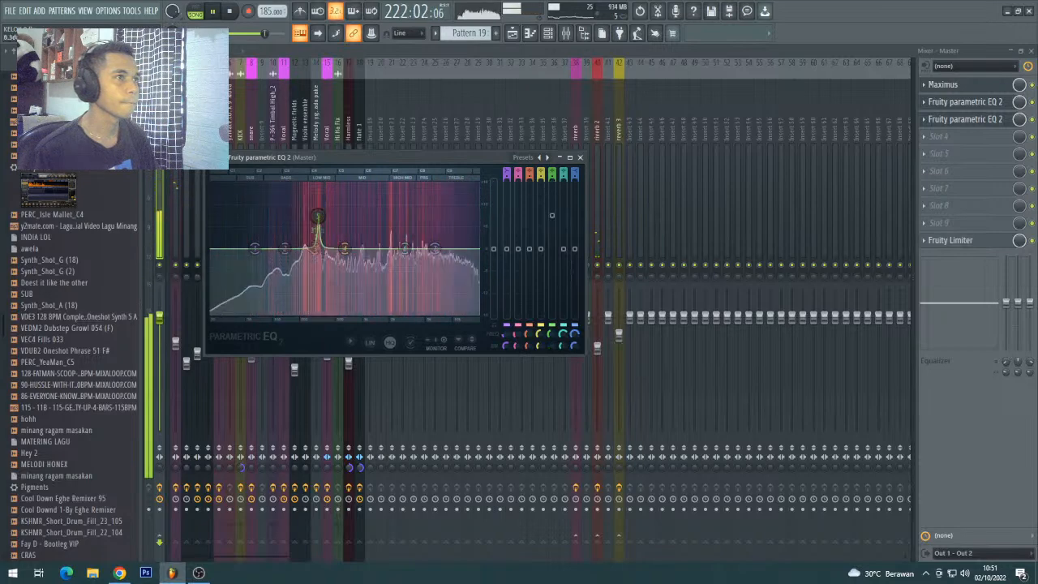
left_click_drag(318, 188, 316, 258)
left_click_drag(552, 258, 553, 256)
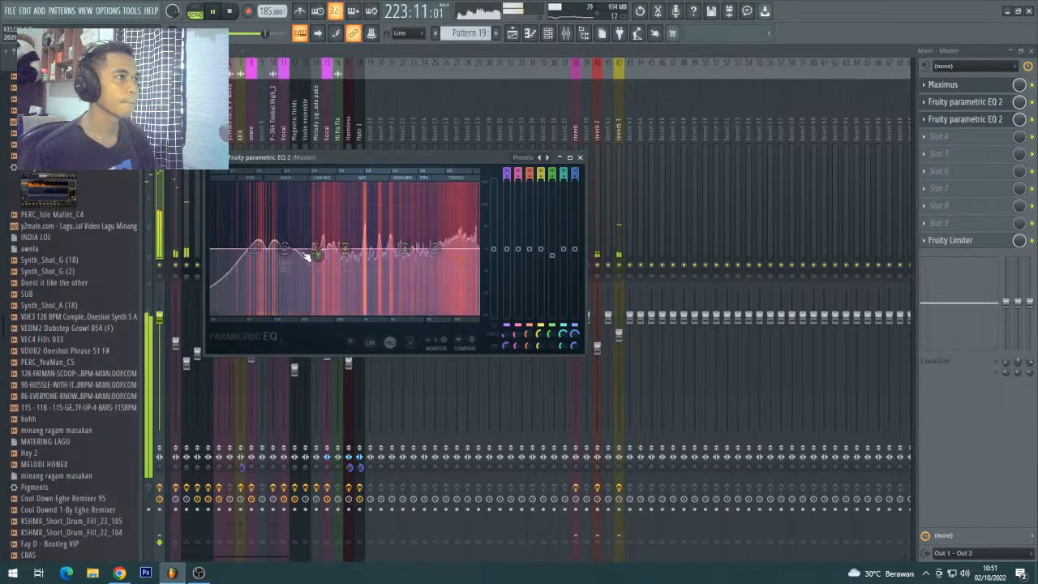
- Make a slight narrow cut in the upper bass with band 4 and roll off the extreme treble with band 7
left_click_drag(345, 249, 301, 188)
scroll(301, 189, "up", 8)
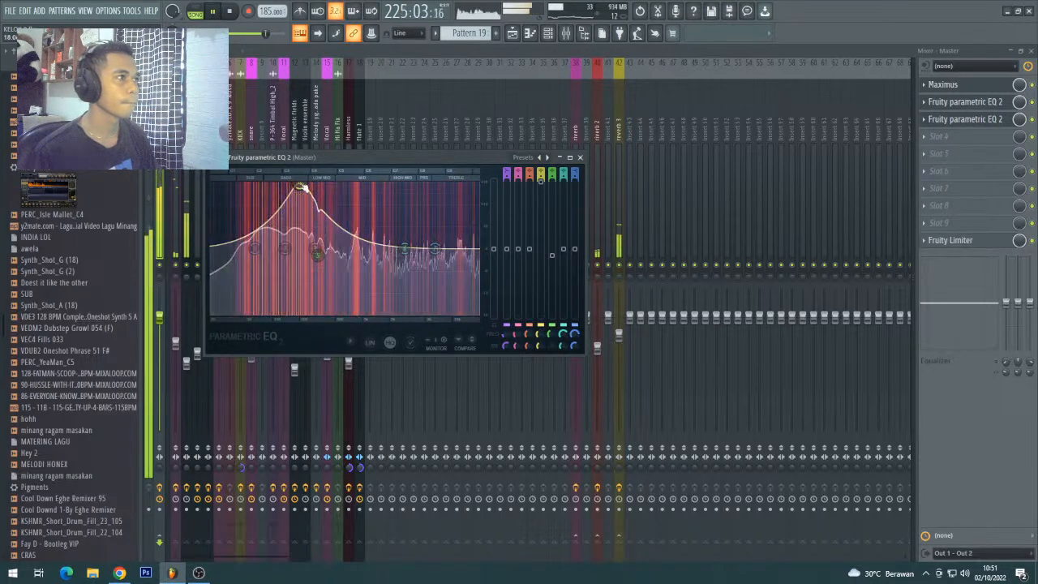
scroll(302, 189, "up", 8)
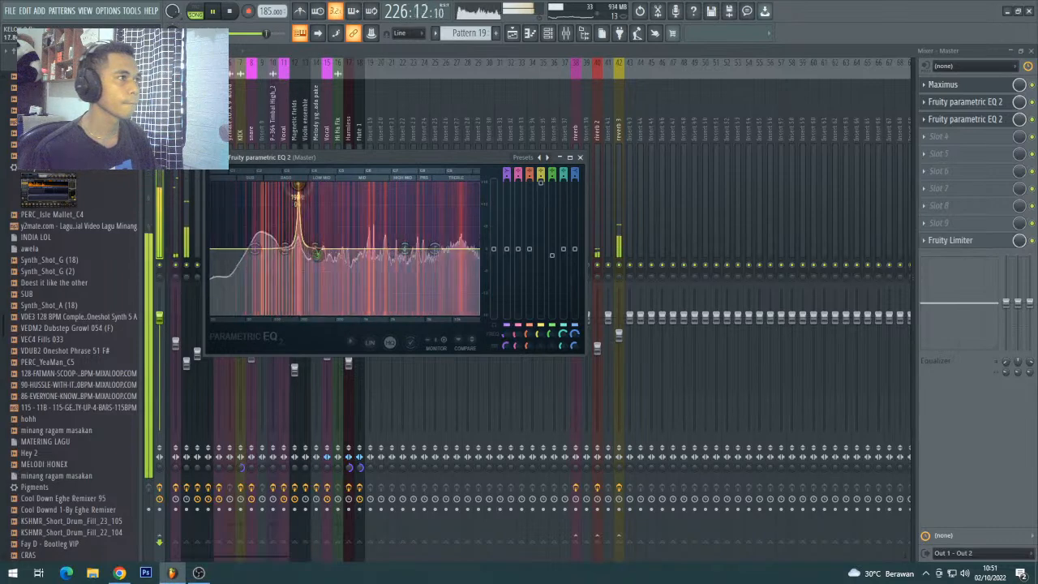
left_click_drag(301, 189, 300, 255)
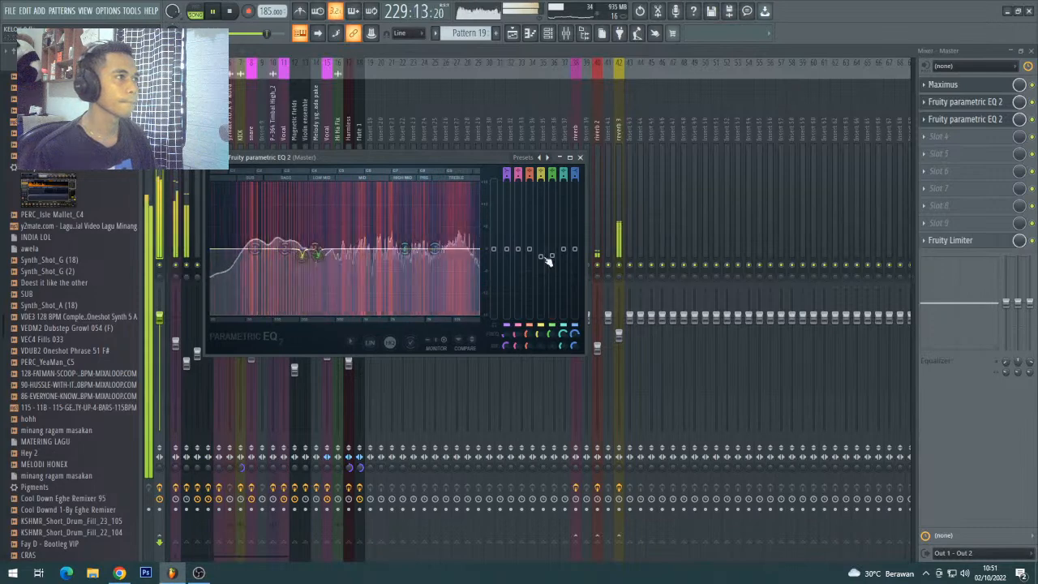
left_click_drag(435, 251, 475, 276)
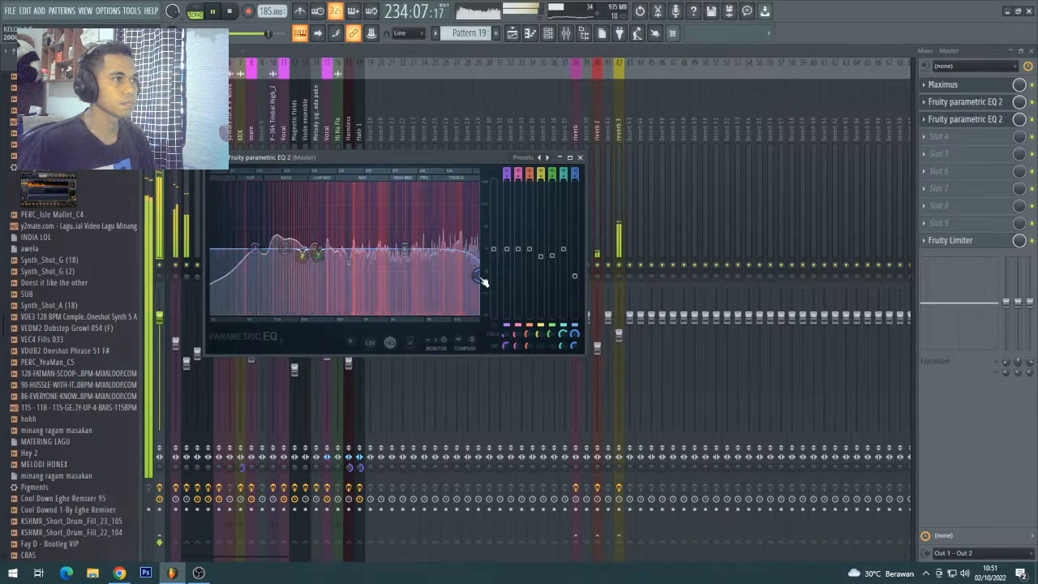
- Add Fruity Compressor to slot 4 of the Master track
left_click(980, 136)
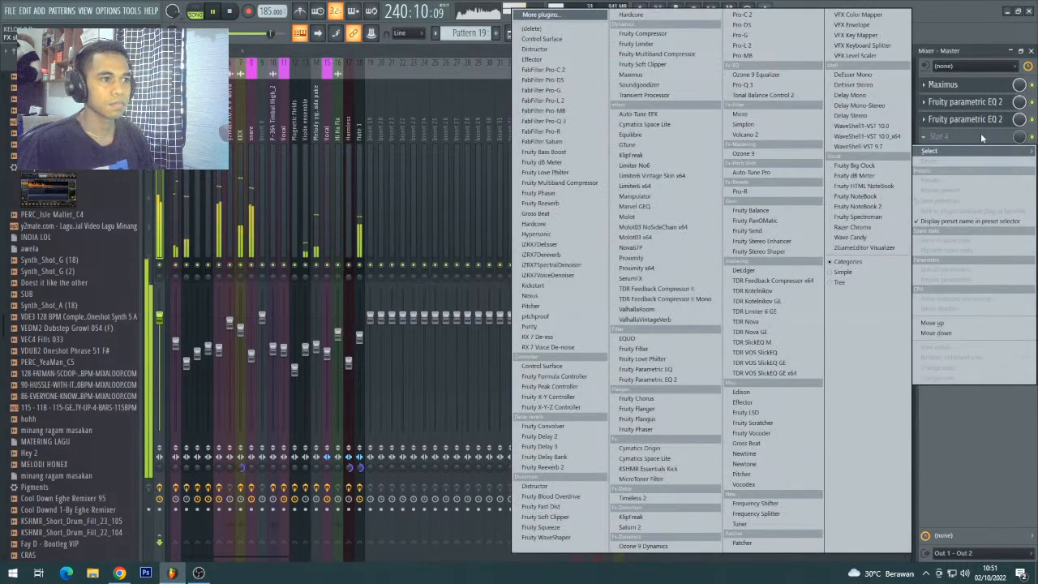
left_click(957, 426)
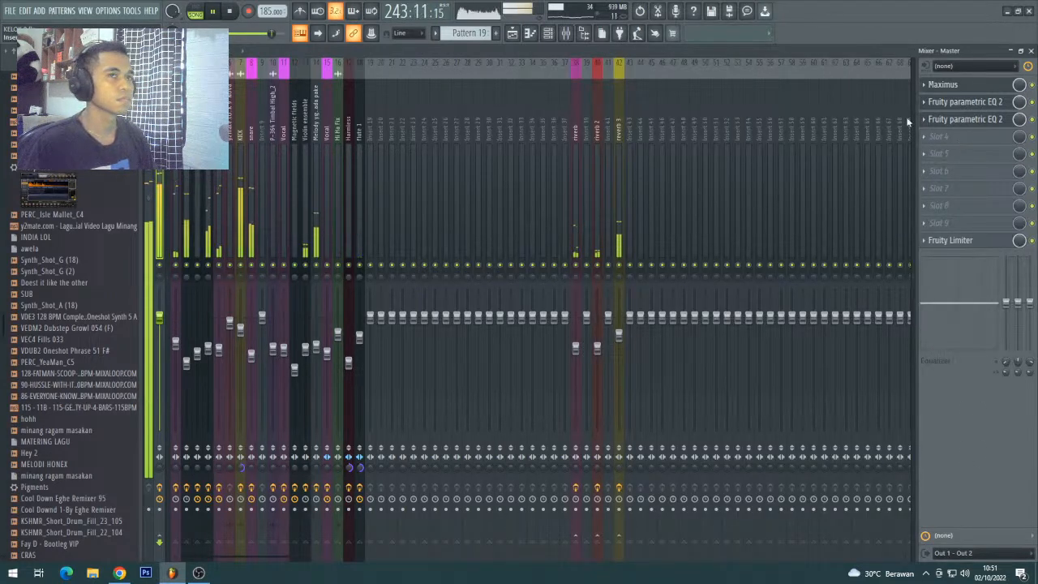
left_click(958, 137)
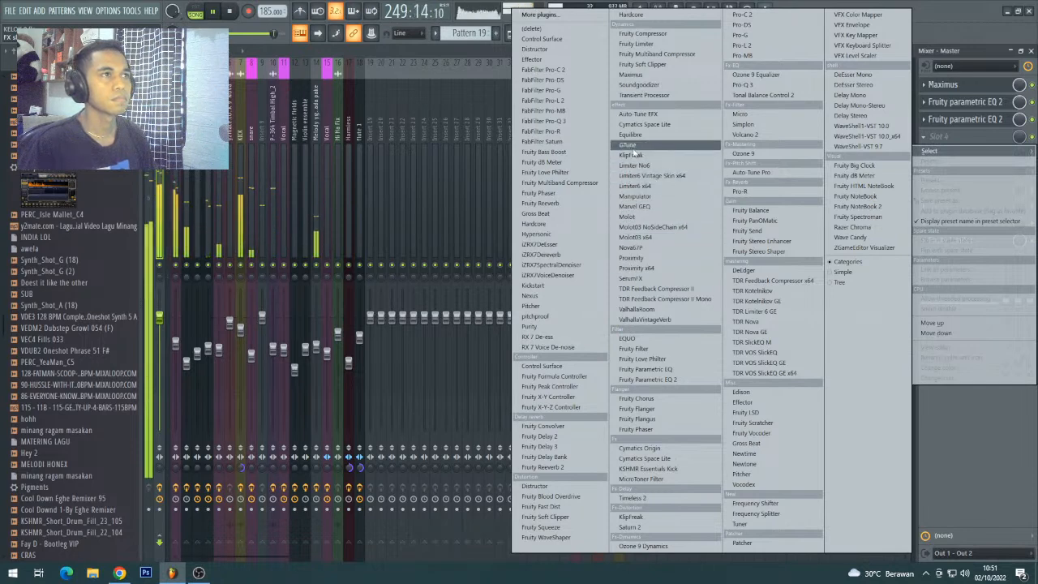
left_click(655, 37)
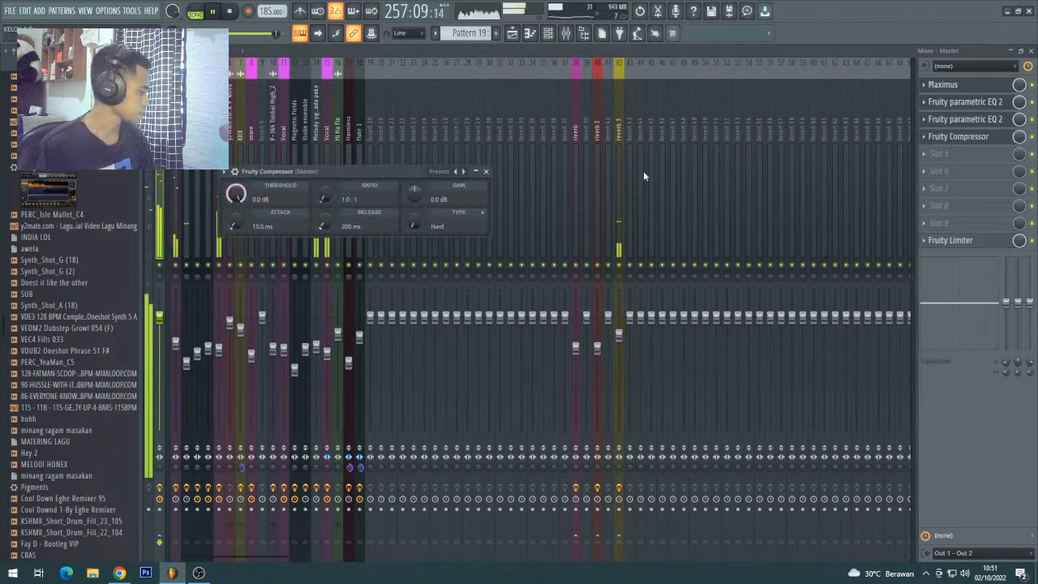
- Set the compressor to a -12.5 dB threshold, 1.7:1 ratio, 157 ms release and 3.0 dB gain
left_click_drag(382, 170, 617, 188)
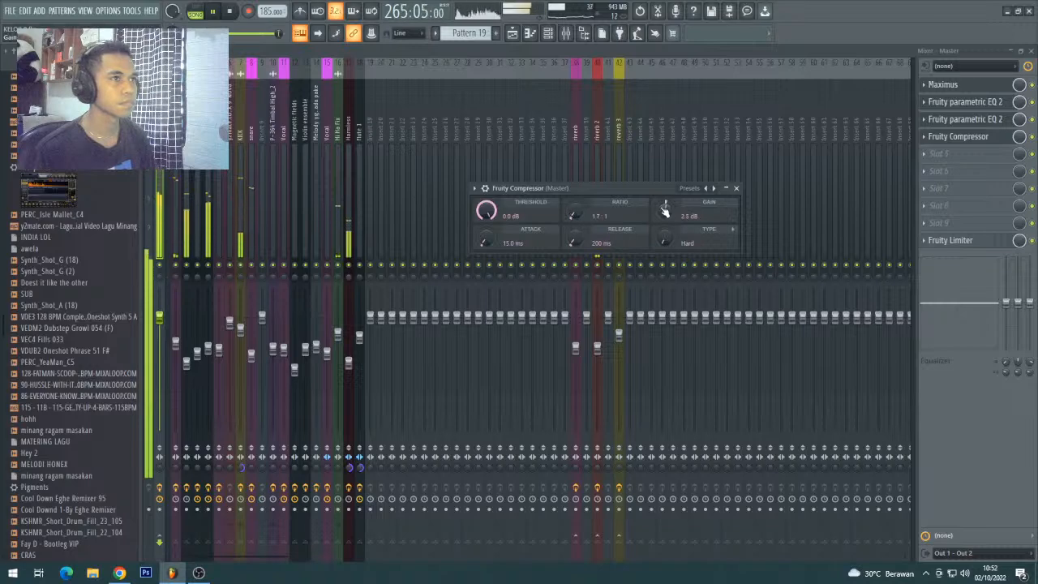
left_click_drag(504, 221, 503, 241)
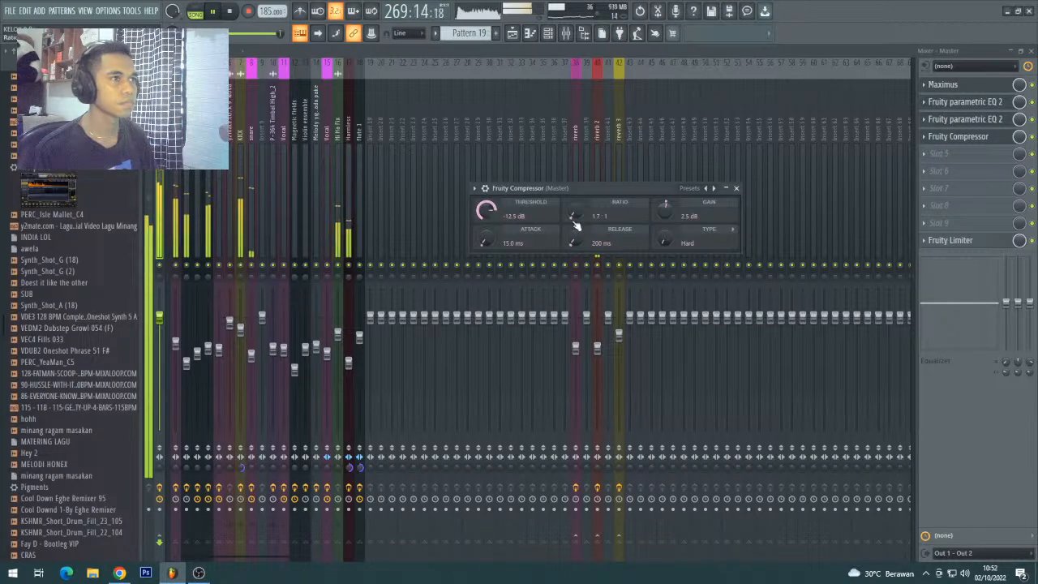
left_click_drag(586, 243, 586, 237)
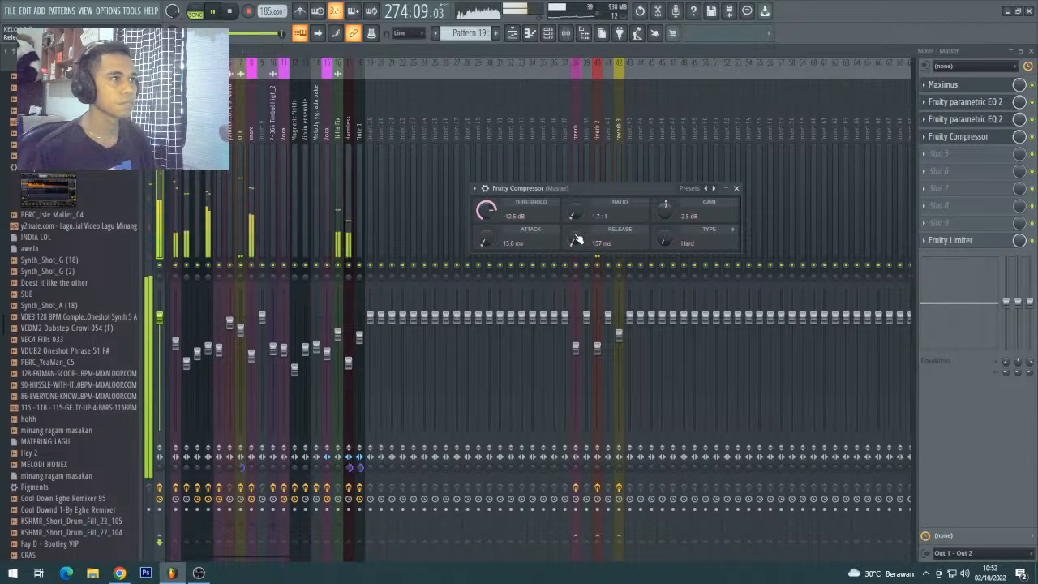
left_click_drag(667, 211, 666, 209)
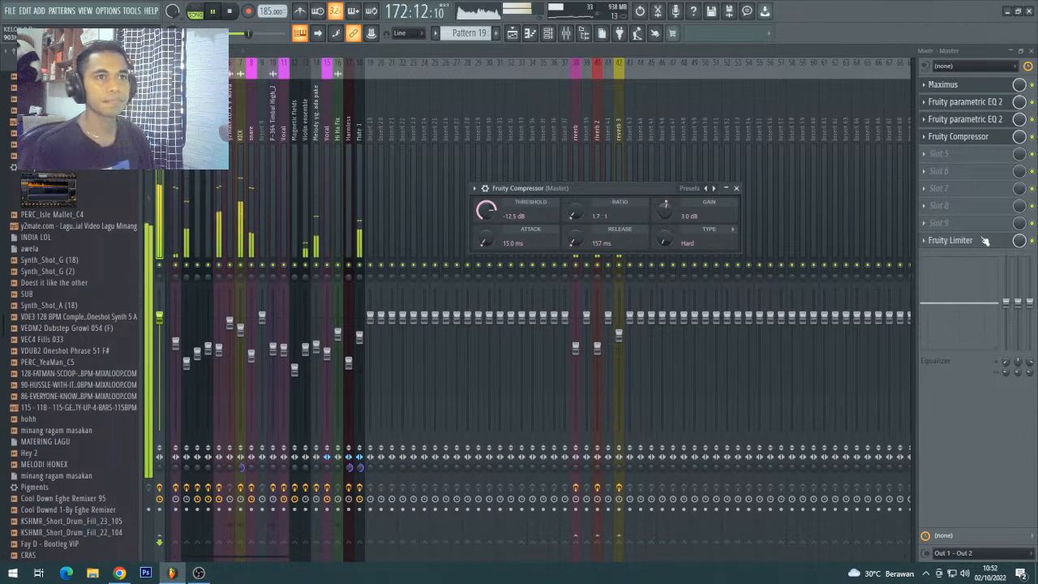
- Try Fruity Compressor at the start of the Master effect chain, and return it to slot 4
left_click_drag(645, 182, 588, 134)
left_click_drag(957, 138, 955, 87)
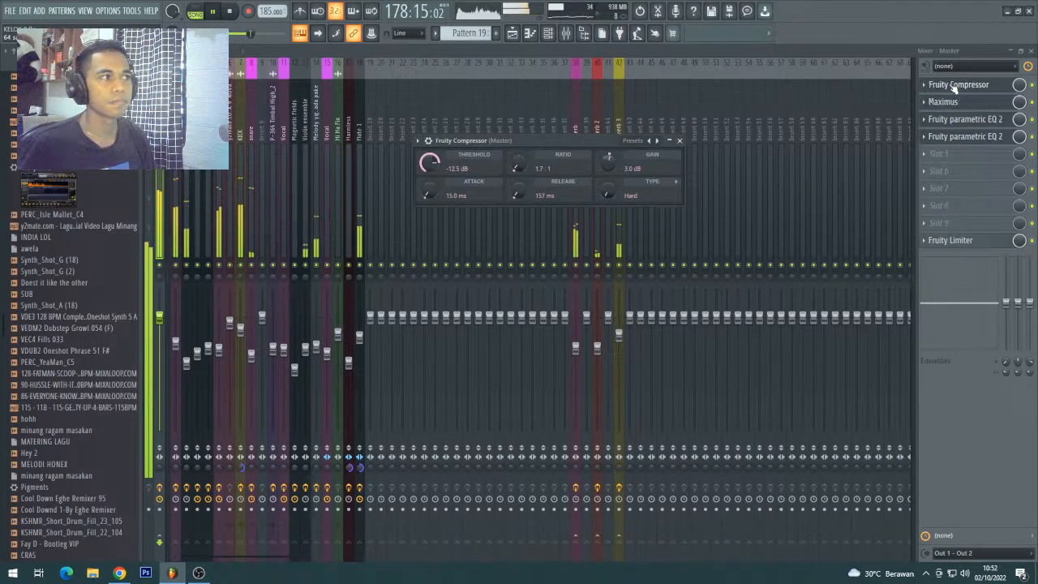
left_click_drag(955, 89, 939, 137)
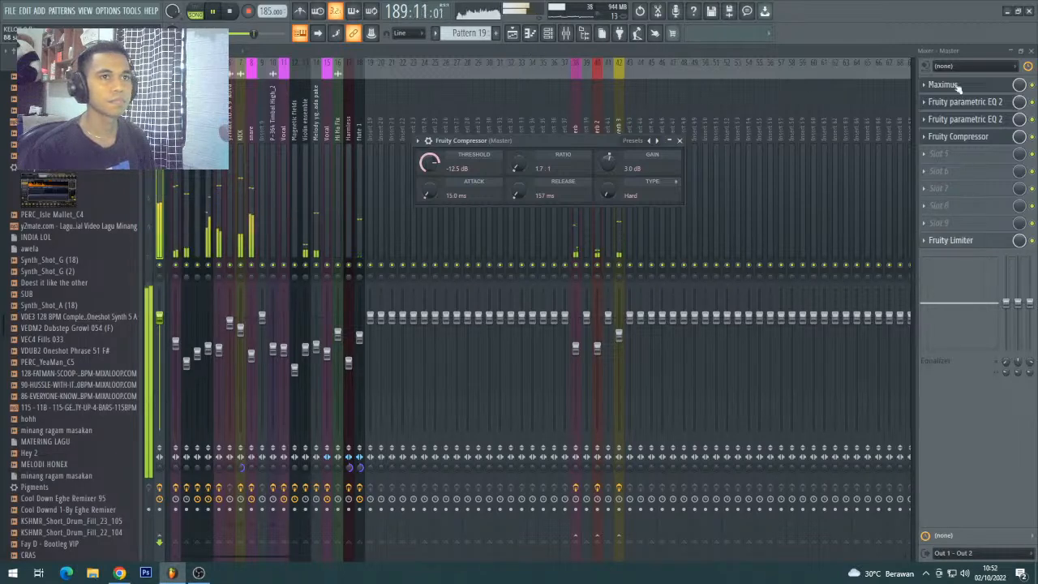
scroll(958, 243, "down", 1)
scroll(957, 88, "up", 1)
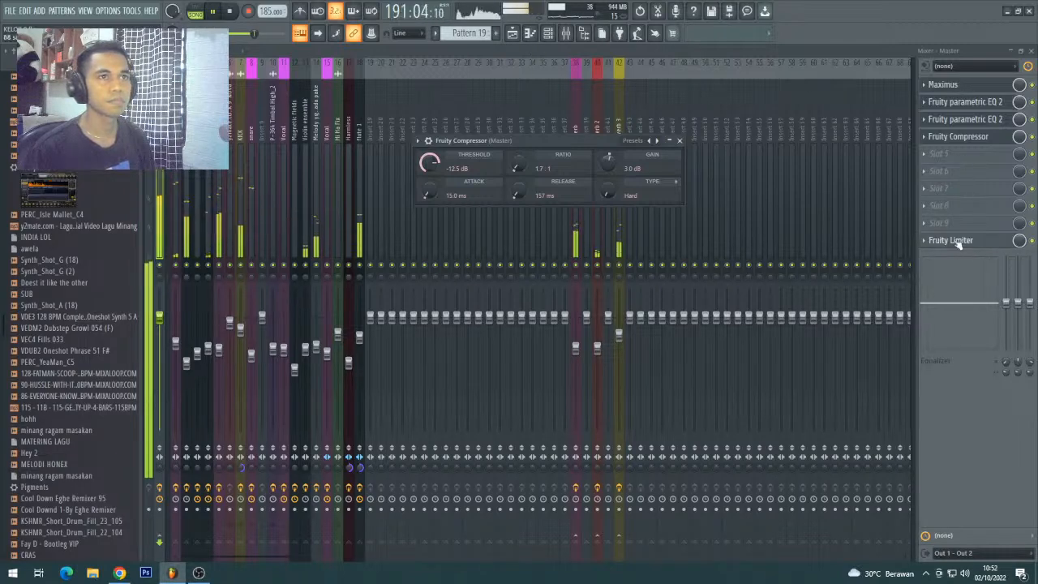
- Move Fruity Limiter up to slot 8 and add Wave Candy to slot 10 of the Master track
scroll(958, 240, "up", 2)
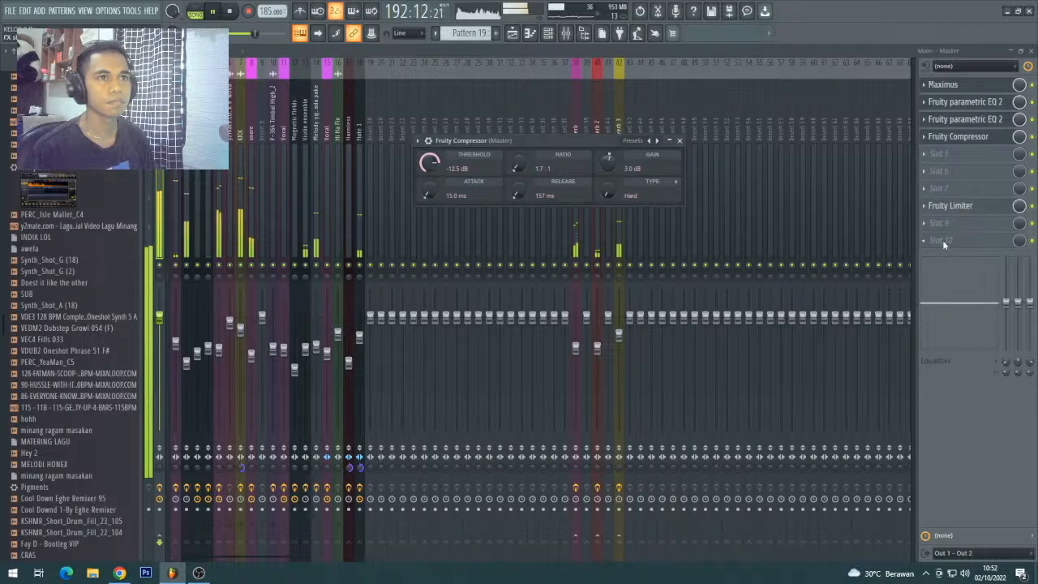
left_click(948, 243)
left_click(859, 241)
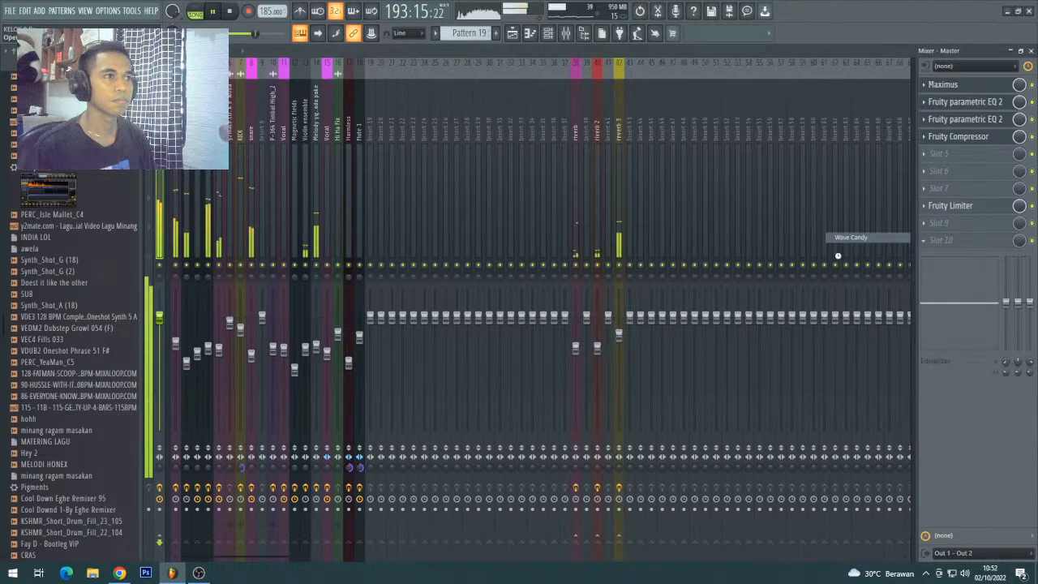
- Enlarge the Wave Candy display vertically and switch its visualisation to Meter
left_click_drag(403, 172, 388, 357)
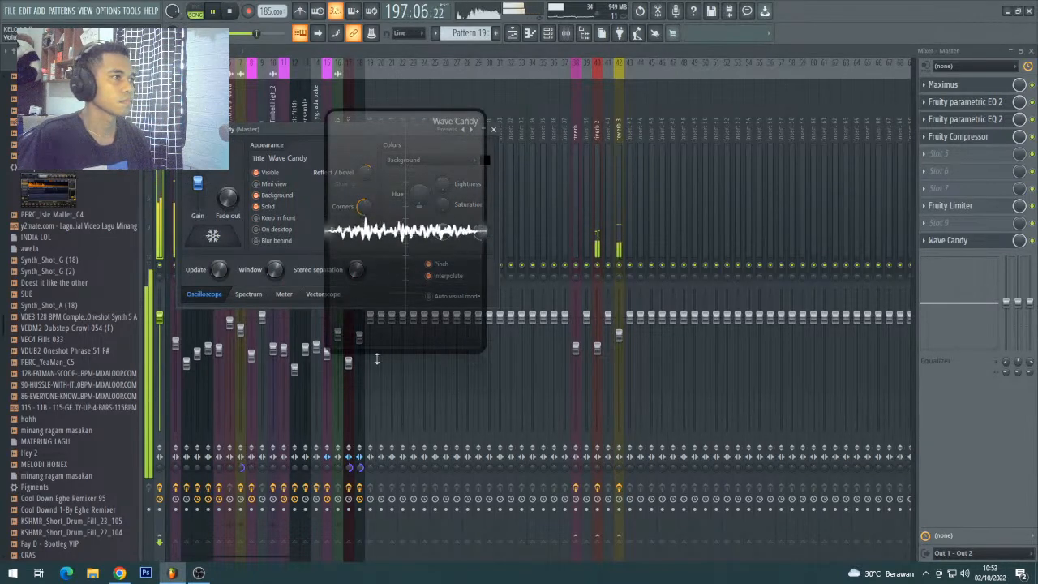
left_click(248, 294)
left_click(283, 295)
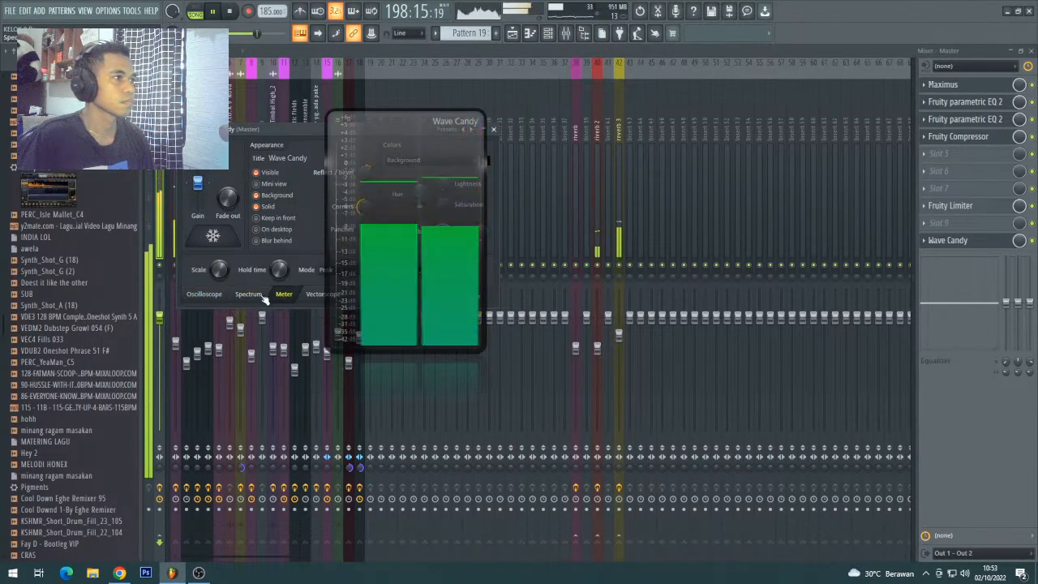
- Try Wave Candy's Oscilloscope visualisation, and return it to Meter with the mode set to RMS
left_click(204, 293)
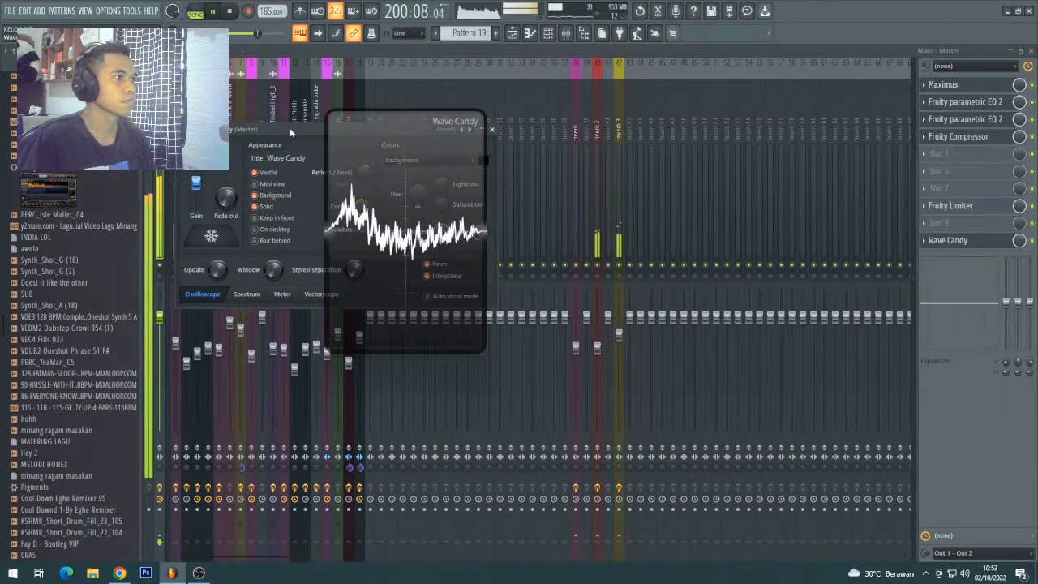
left_click_drag(295, 131, 224, 90)
left_click(214, 253)
left_click(268, 230)
left_click(271, 261)
- Narrow the Wave Candy meter to a slim column, extend it vertically, and close its settings window
left_click_drag(332, 268, 454, 289)
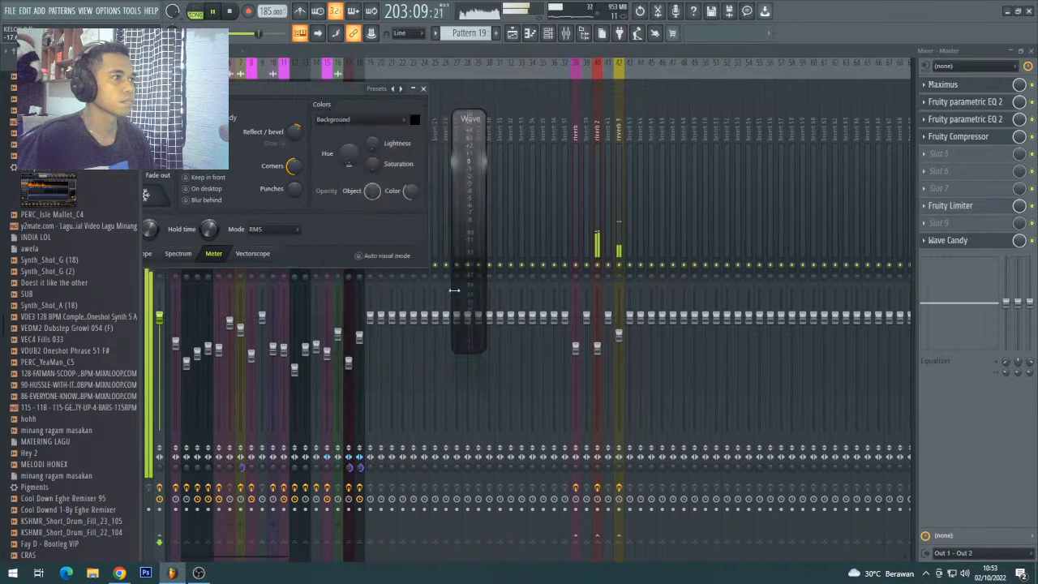
left_click_drag(469, 353, 473, 453)
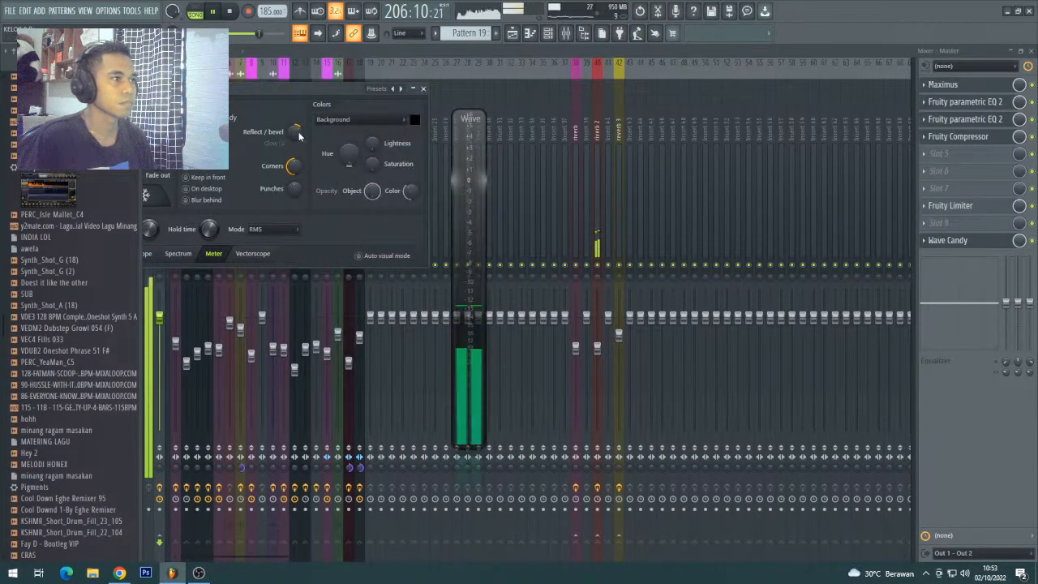
left_click_drag(278, 88, 678, 395)
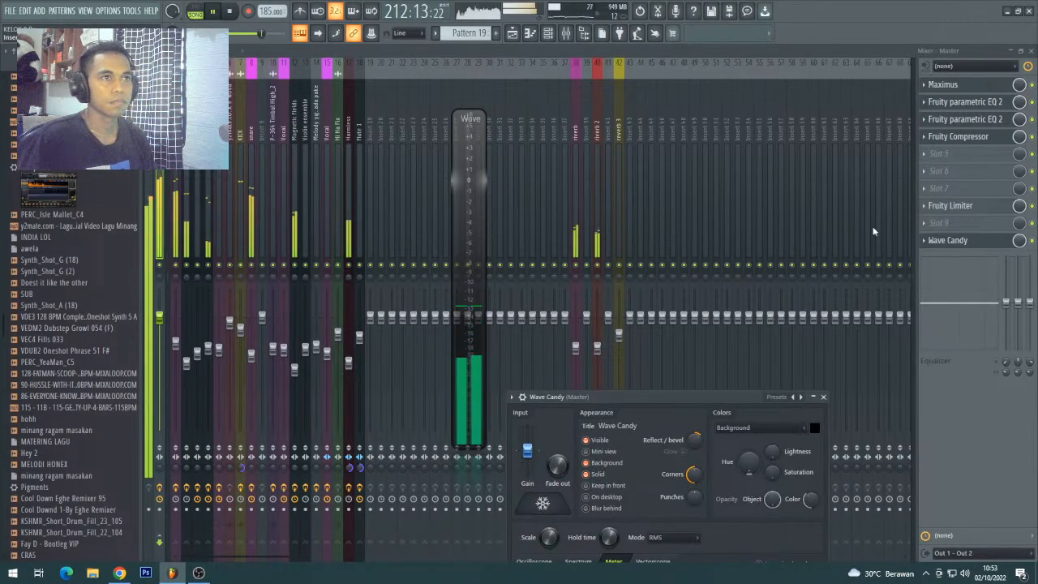
key("space")
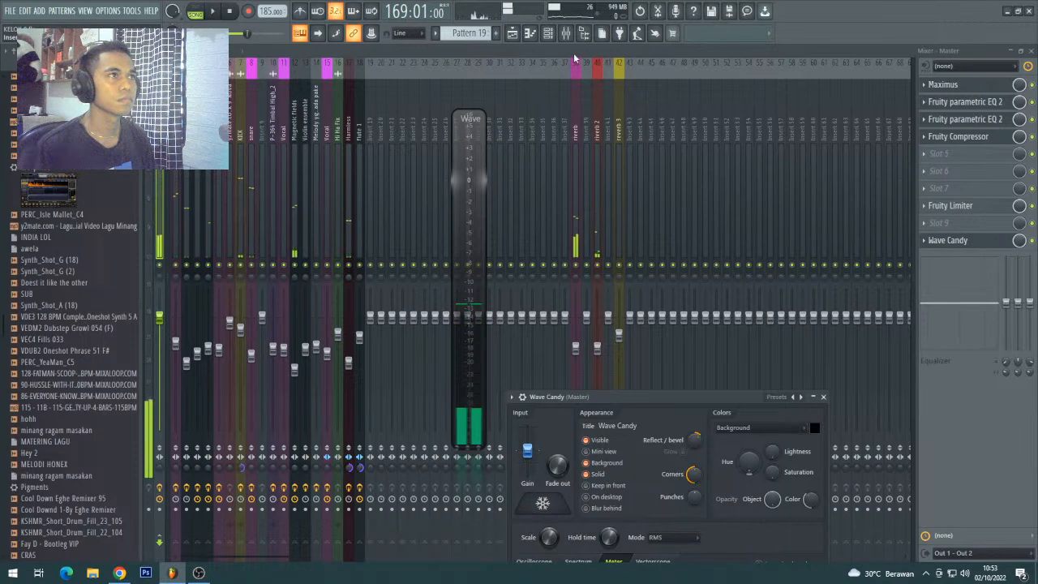
key("Escape")
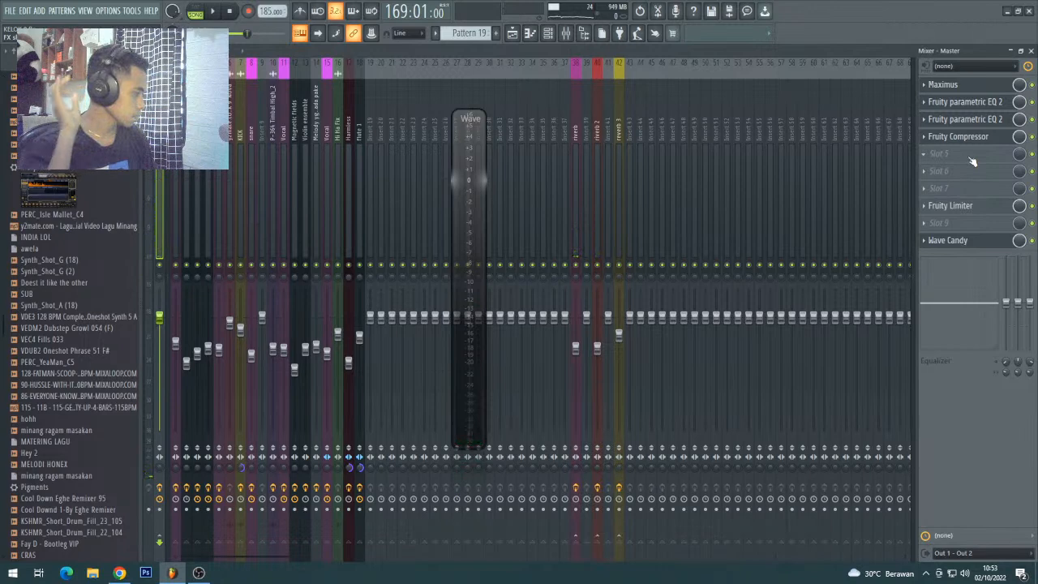
- Play the song from bar 169 to check the Master level on the Wave Candy meter
key("space")
key("space")
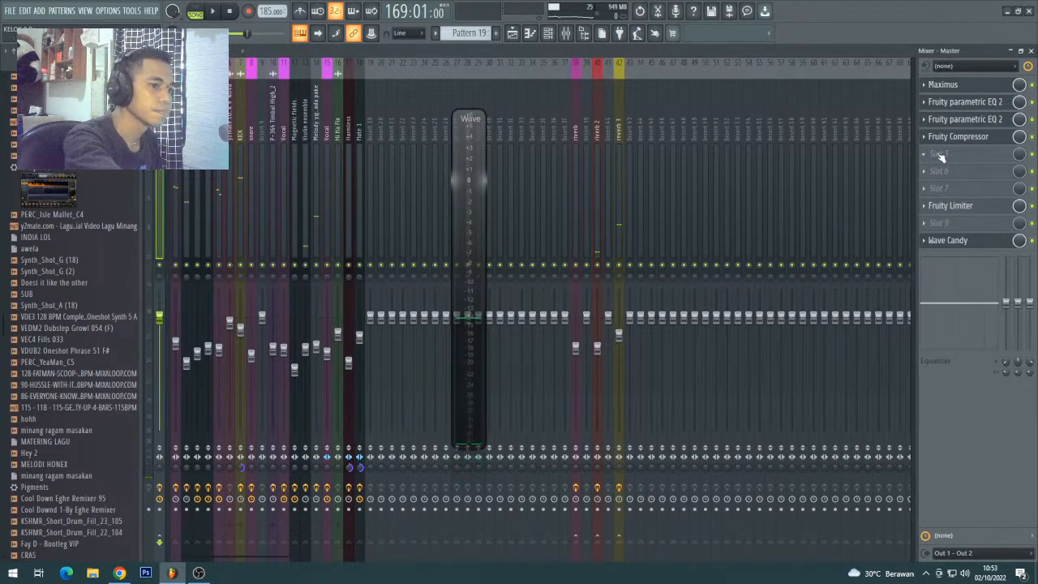
key("space")
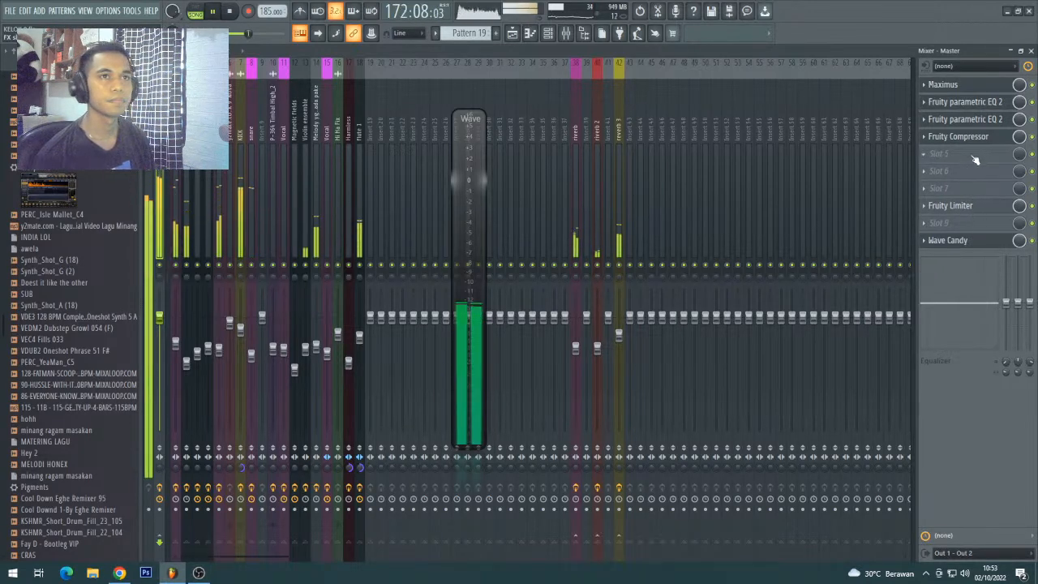
key("space")
- Add Transient Processor to slot 5 of the Master track and audition it during playback
left_click(976, 160)
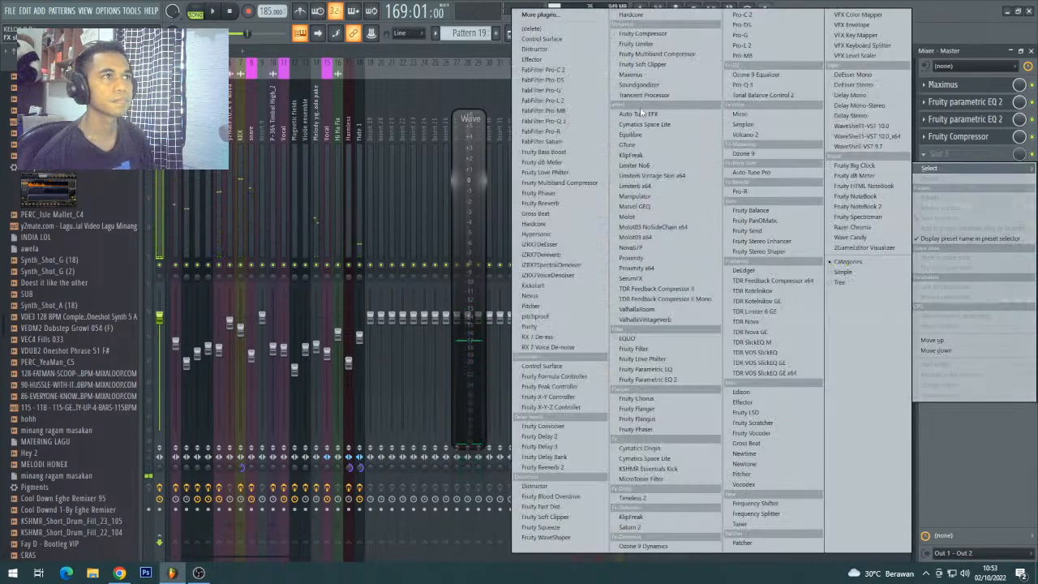
left_click(640, 96)
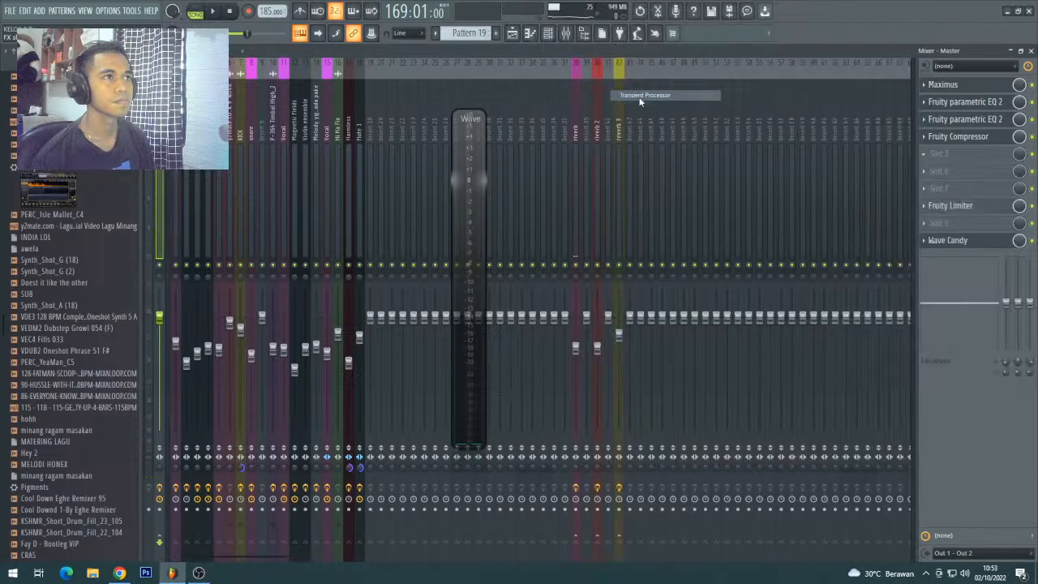
left_click_drag(344, 187, 674, 135)
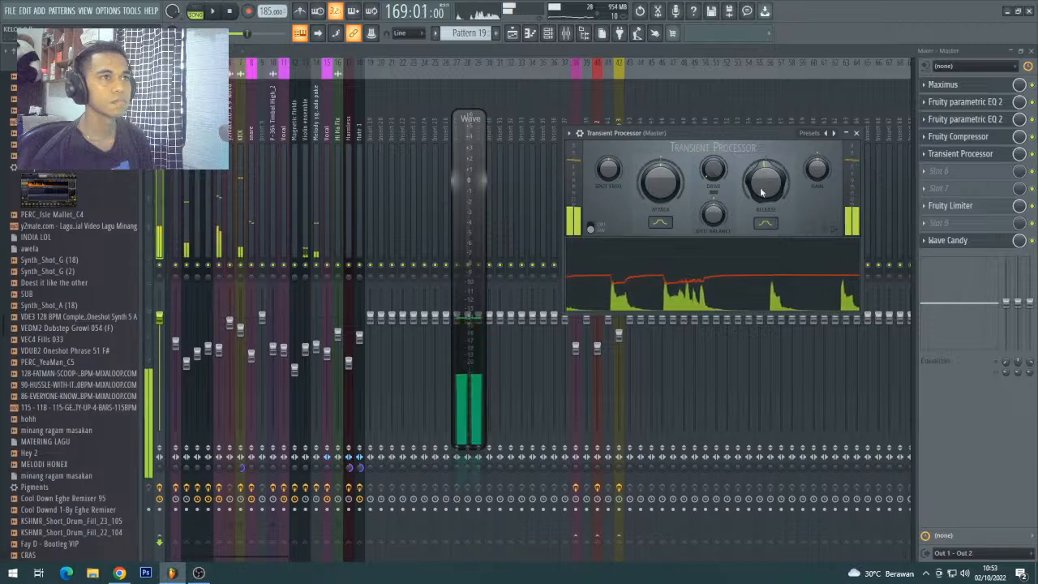
key("space")
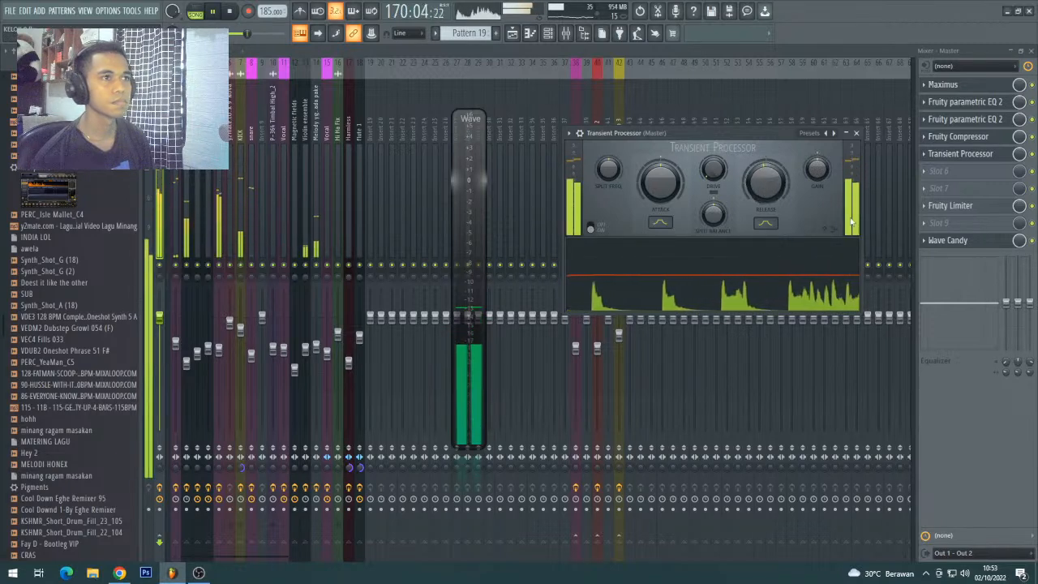
key("space")
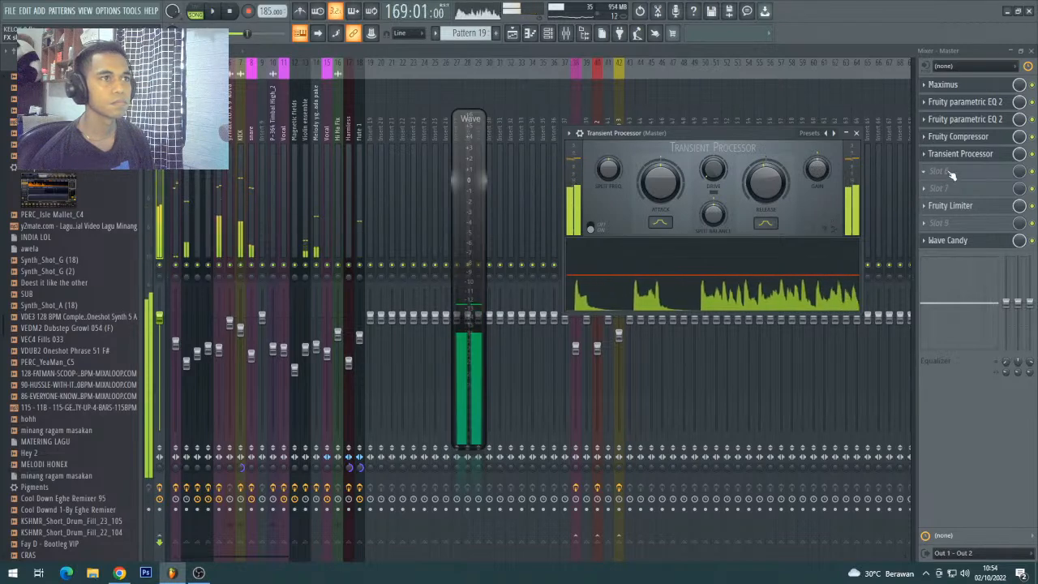
- Add TDR Feedback Compressor II to slot 6 with the Mastering: Smooth preset and audition it
left_click(949, 173)
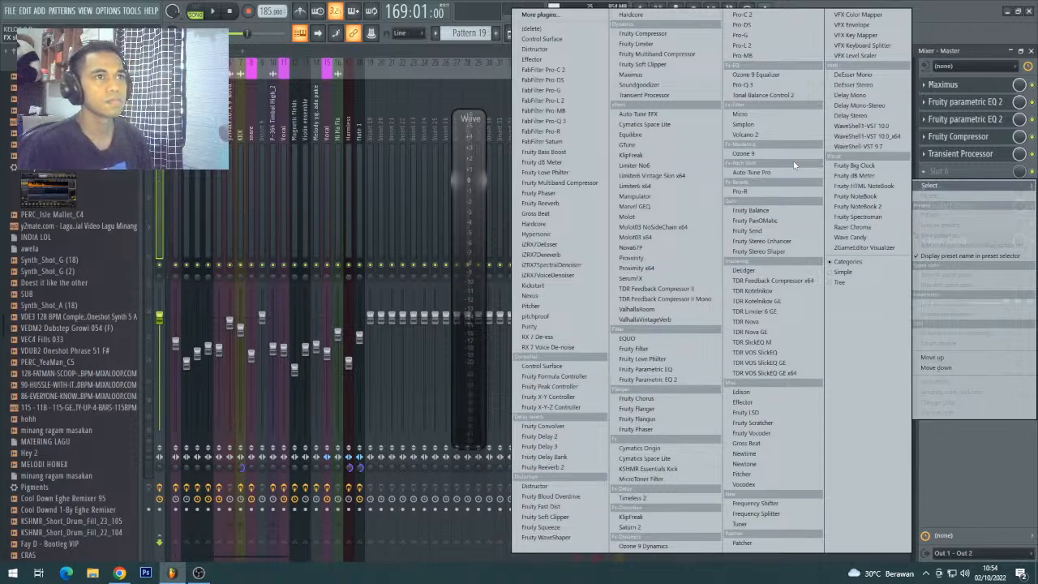
left_click(669, 288)
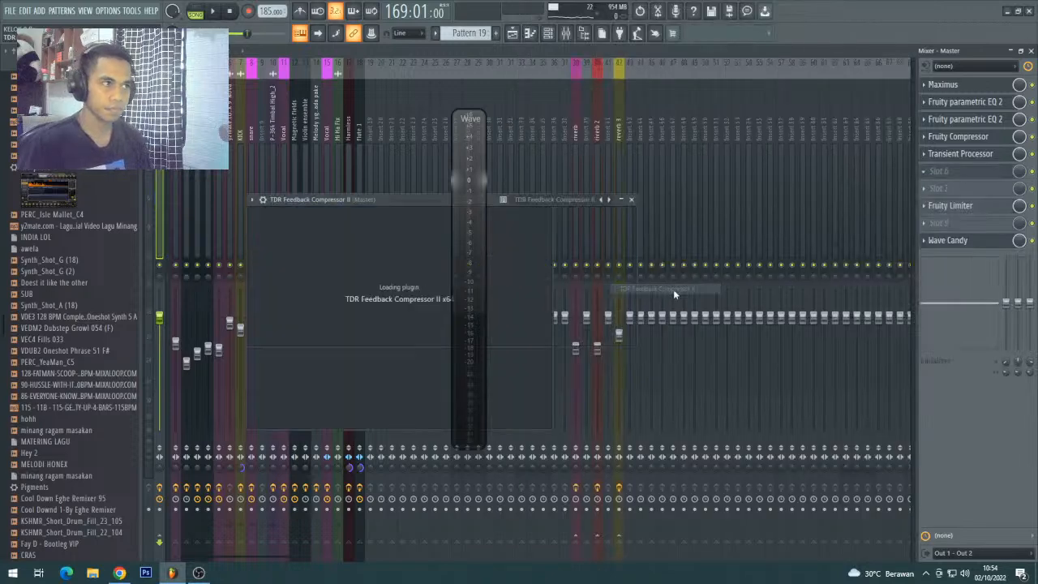
left_click(541, 201)
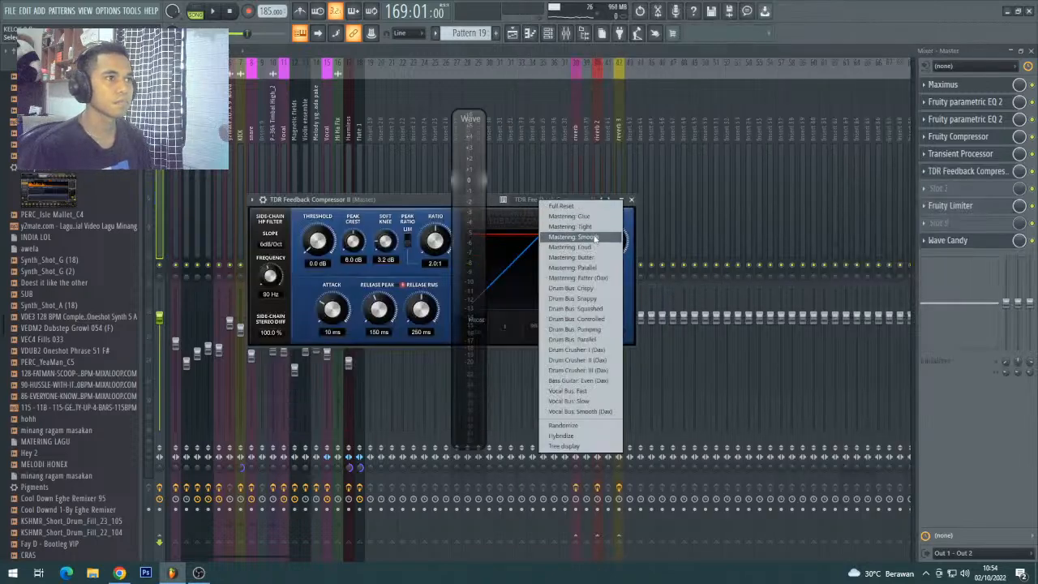
left_click(595, 238)
key("space")
left_click_drag(389, 201, 604, 262)
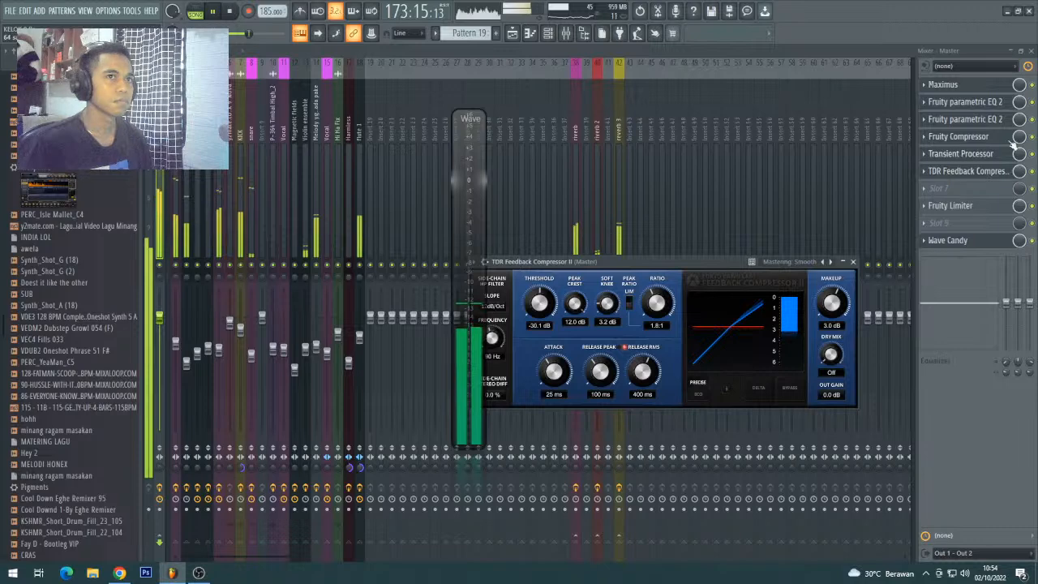
- Switch Fruity Limiter to its COMP mode and adjust the threshold, knee and ratio during playback
left_click(1033, 136)
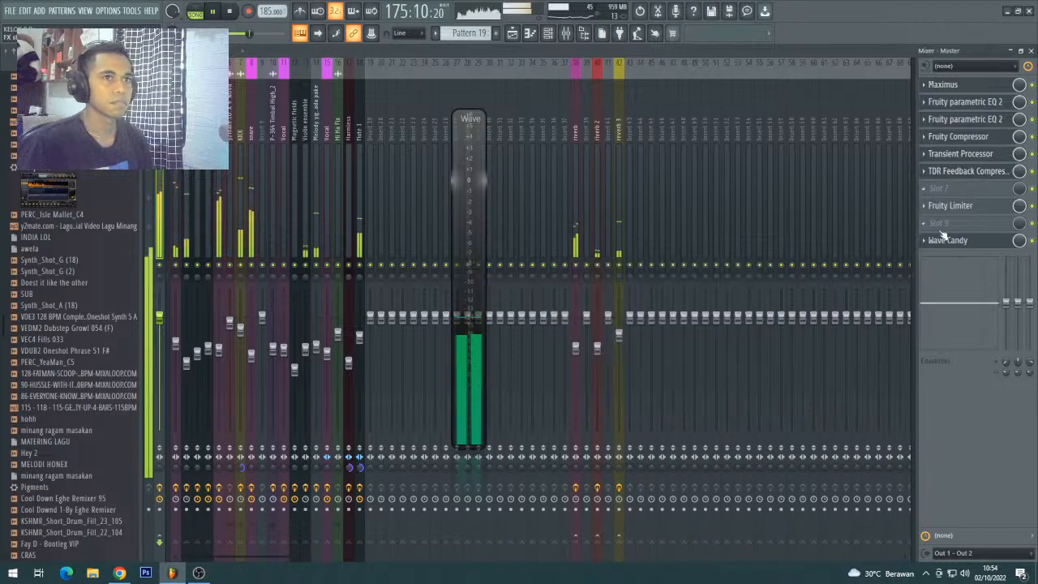
left_click(953, 206)
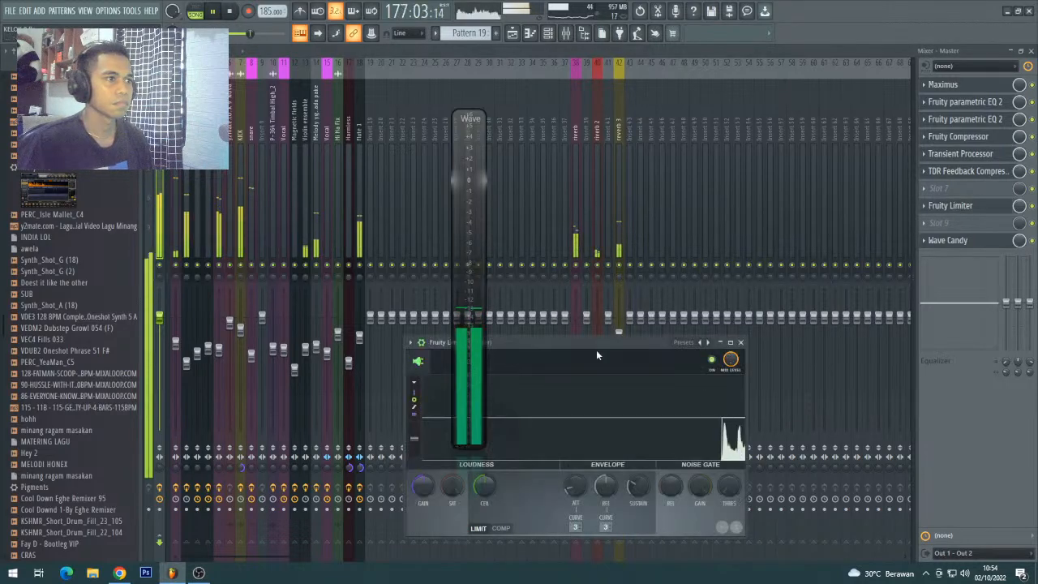
left_click(572, 337)
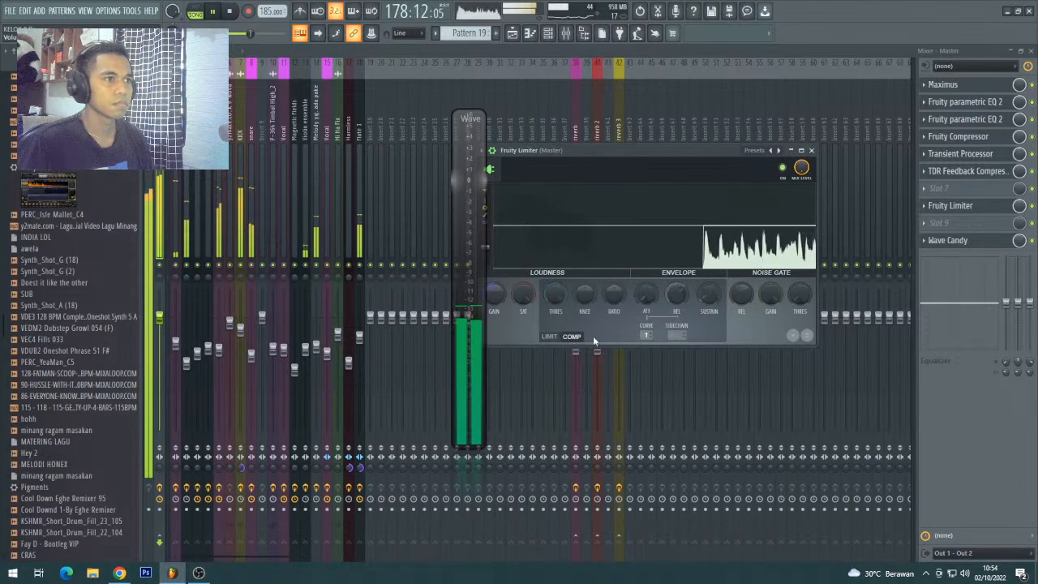
left_click_drag(556, 294, 604, 276)
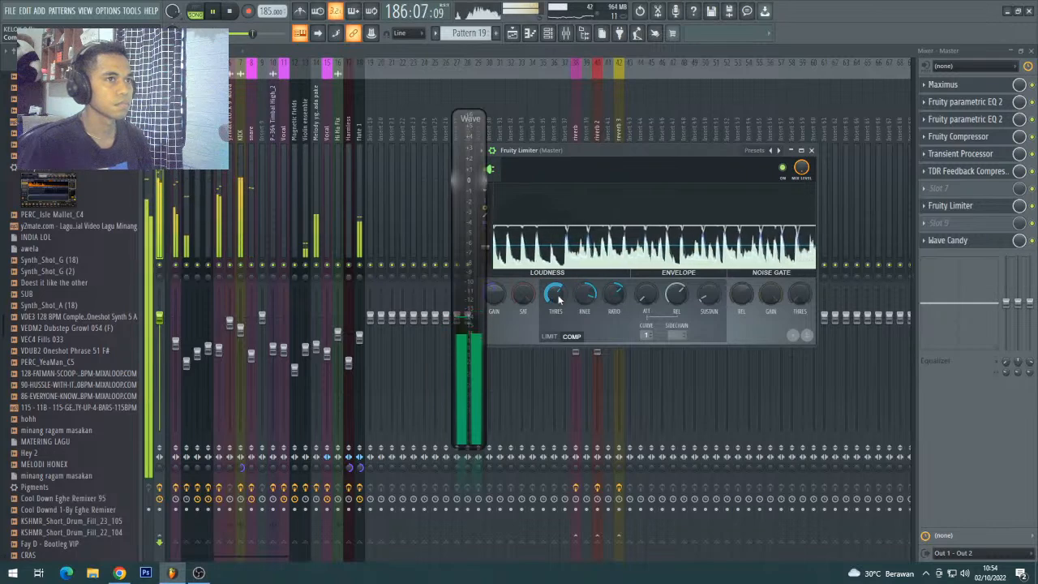
- Compare the Master sound with effects bypassed, and leave TDR Feedback Compressor II switched off
left_click(1033, 139)
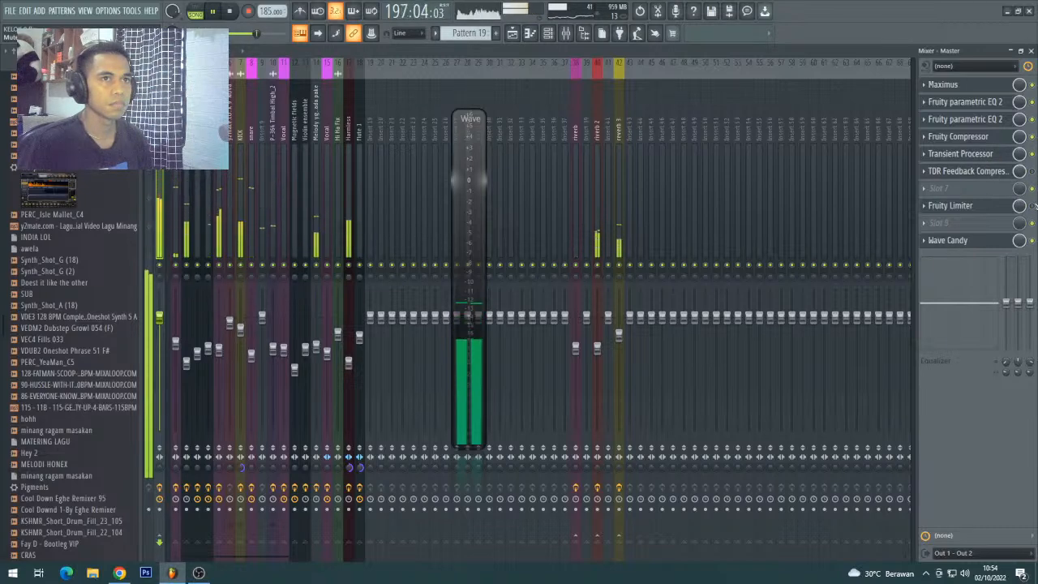
left_click(1000, 175)
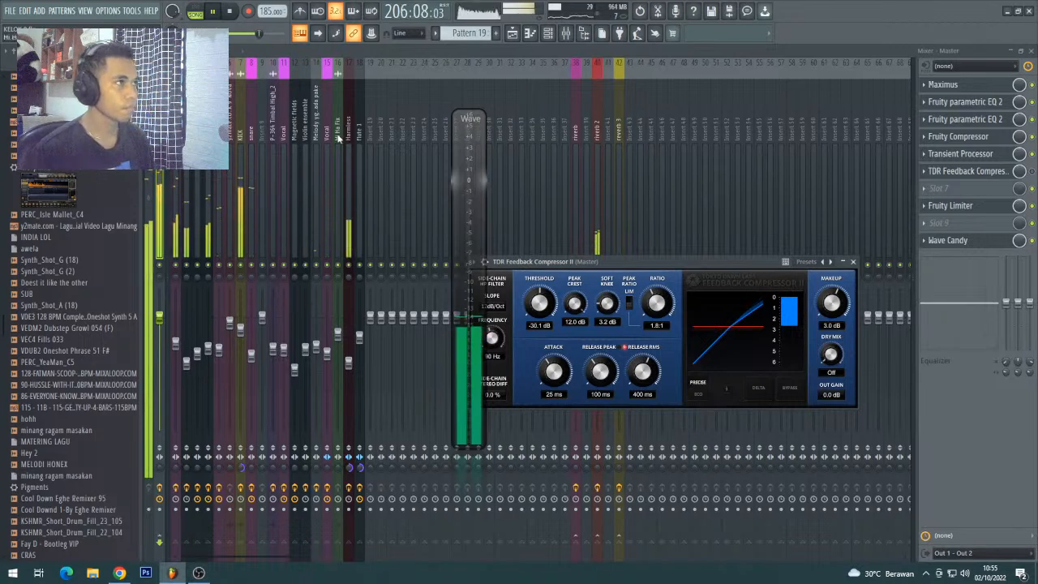
key("Escape")
key("space")
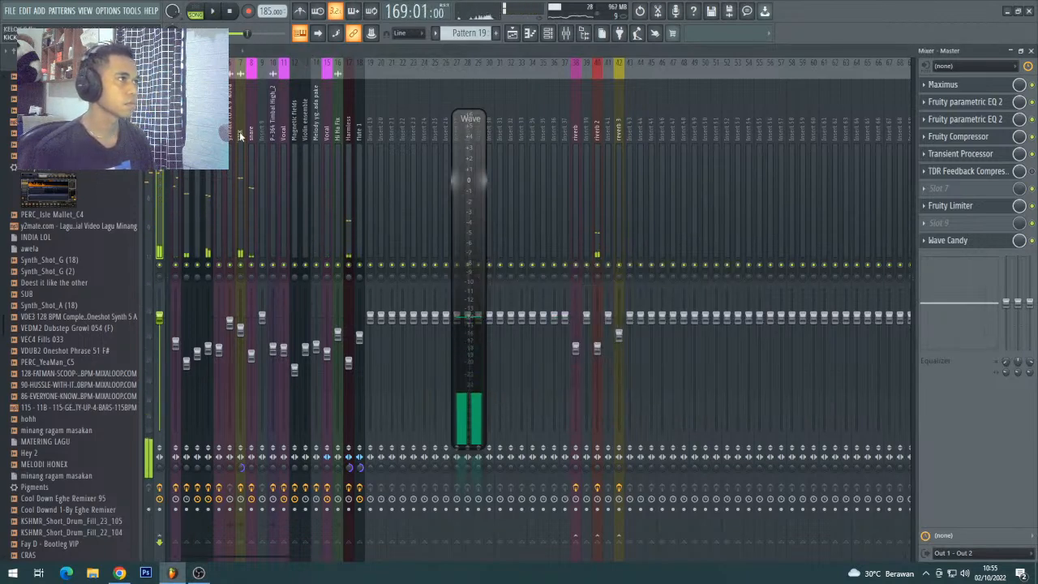
- Examine the KSHMR Essentials Kick and Fruity Parametric EQ 2 effects on the KICK mixer track
left_click(240, 136)
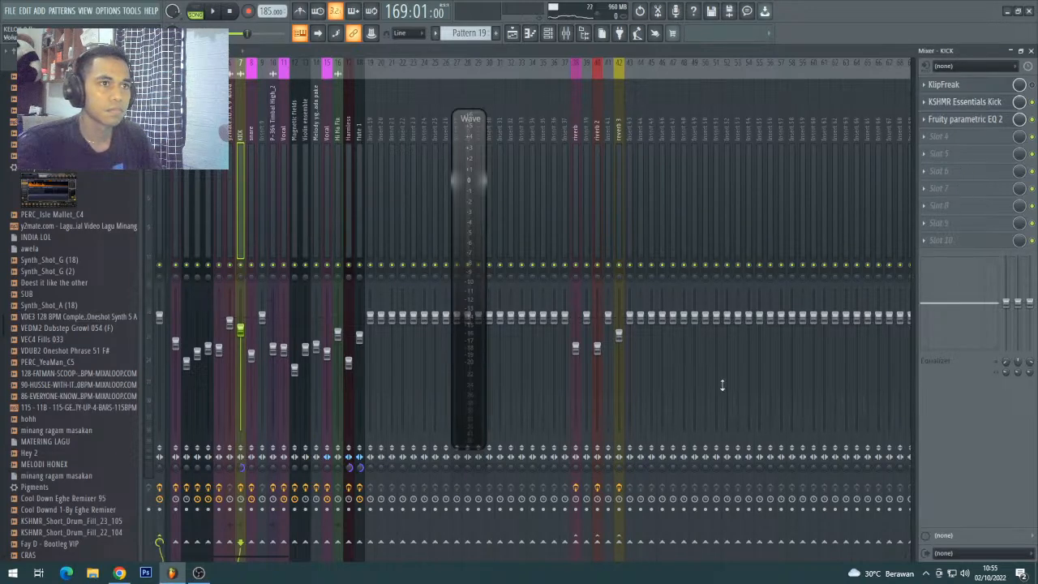
left_click(966, 102)
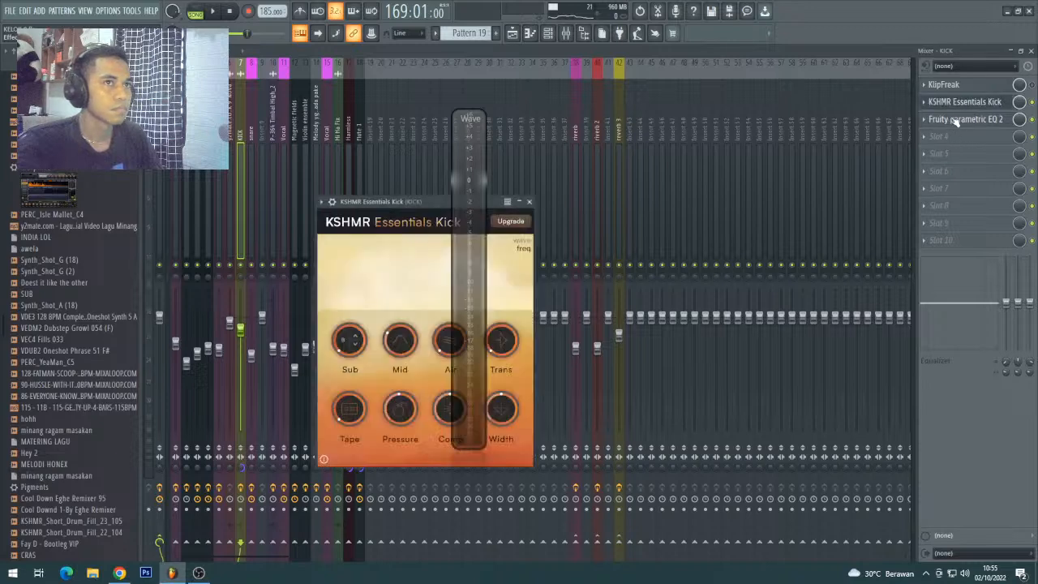
left_click_drag(428, 201, 632, 232)
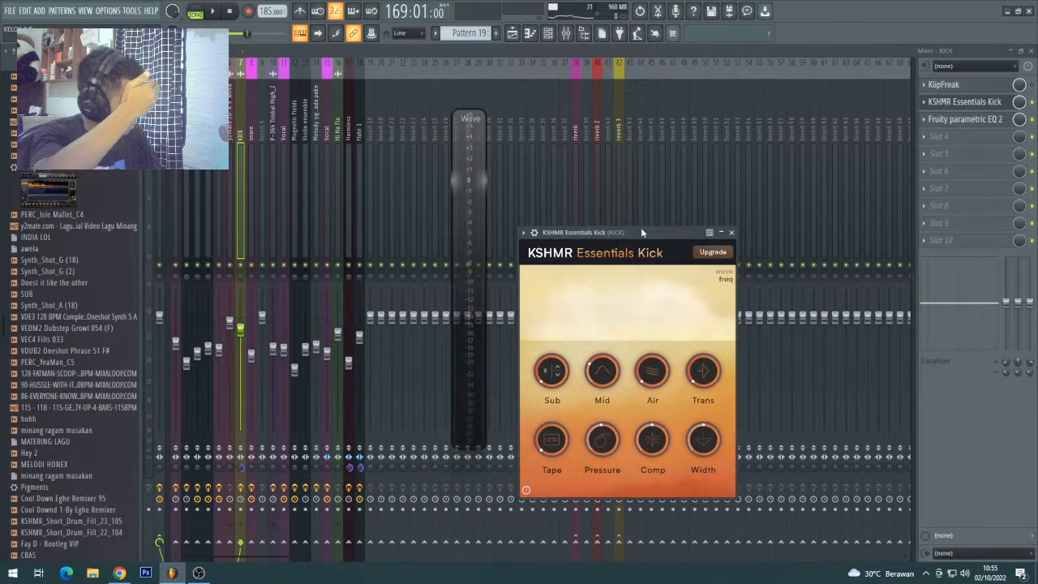
left_click(955, 119)
left_click(955, 120)
left_click(956, 120)
- Play the playlist from bar 56 with Track 3 soloed, and move the Wave Candy meter beside the track headers
left_click(512, 33)
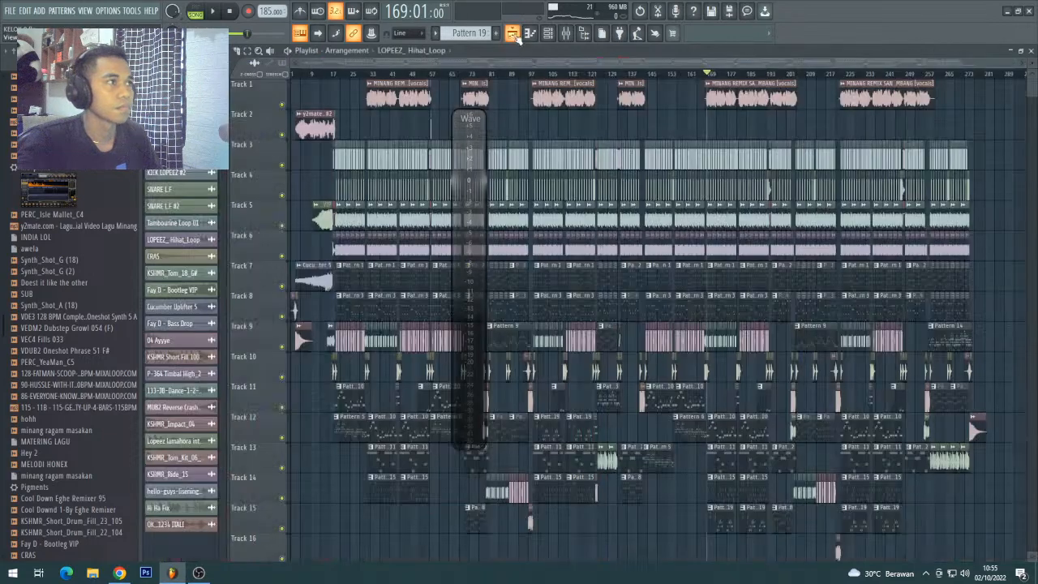
left_click(430, 75)
key("space")
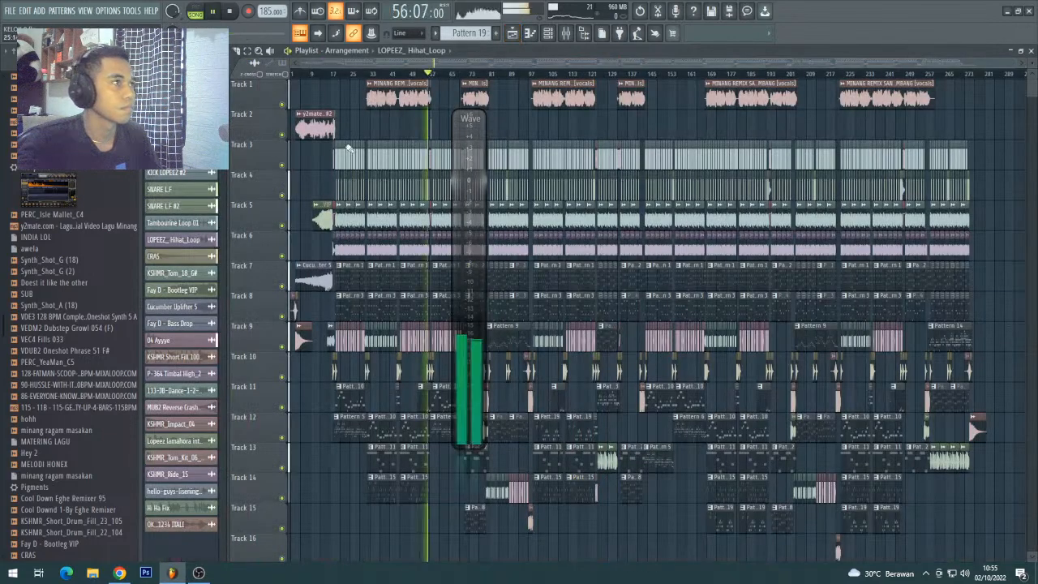
right_click(283, 165)
left_click(452, 179)
left_click_drag(482, 185, 266, 247)
scroll(442, 76, "up", 10)
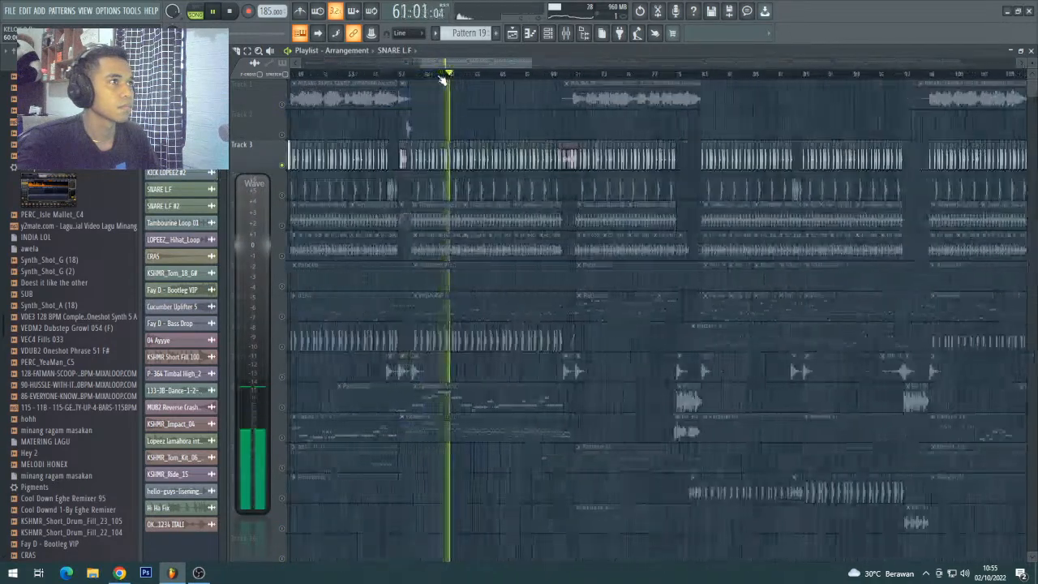
- Examine the kick clips on Track 3 and the KlipFreak and Fruity Parametric EQ 2 effects on the KICK mixer track
scroll(442, 80, "up", 2)
scroll(442, 79, "down", 2)
double_click(448, 153)
key("F9")
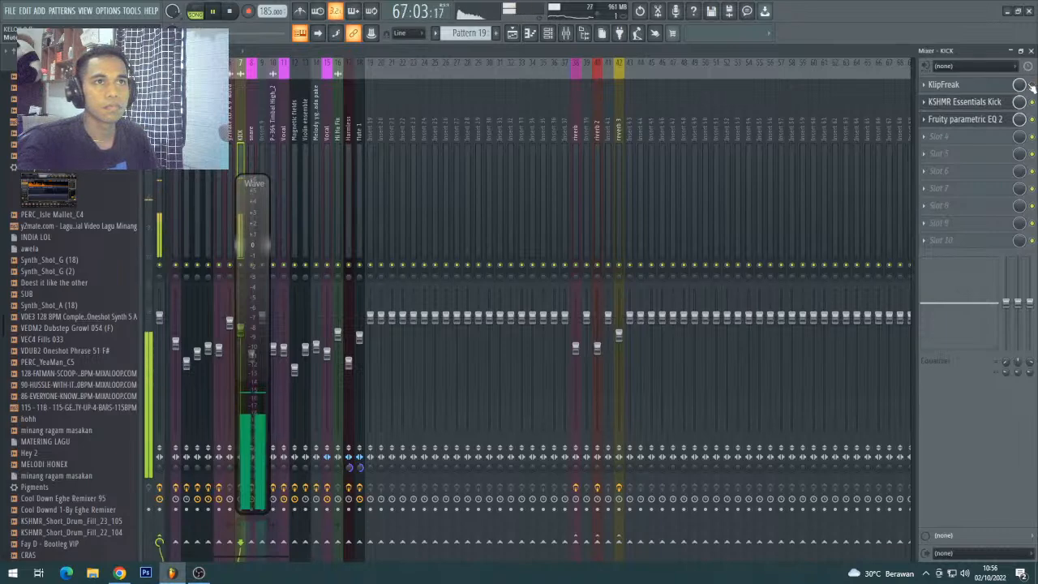
left_click(986, 86)
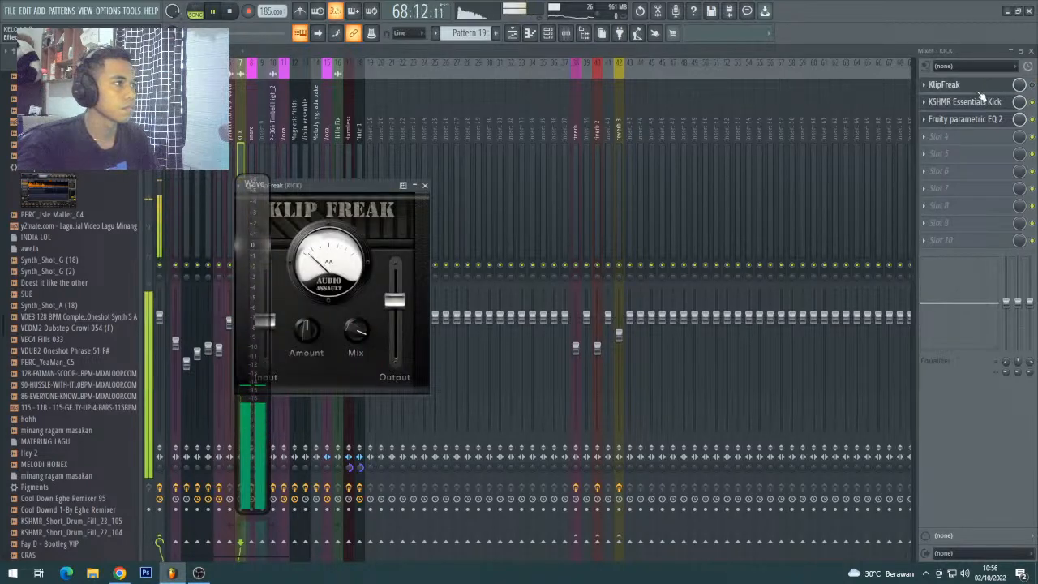
left_click(964, 122)
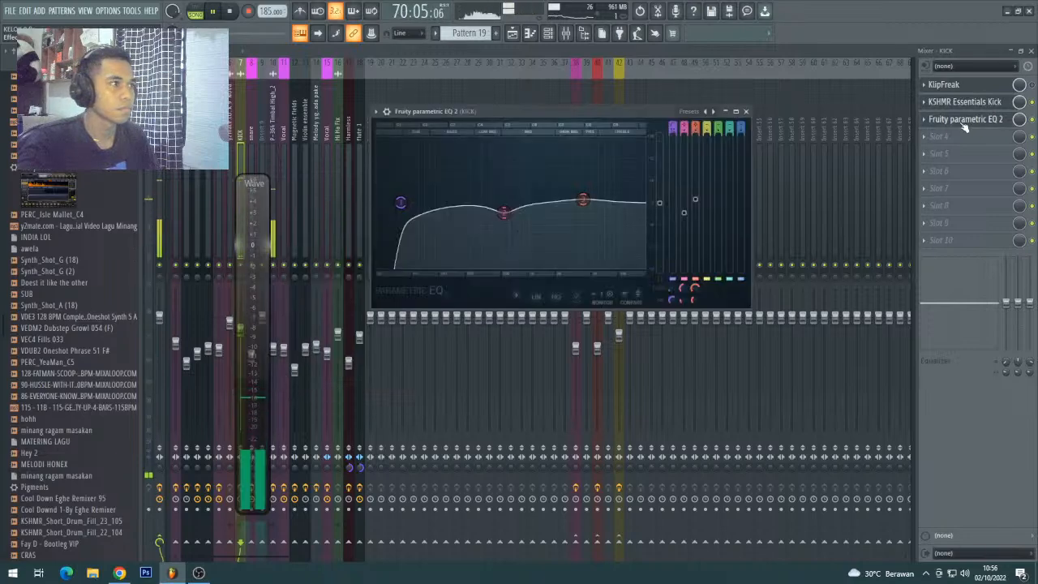
- Unmute the snare on playlist Track 4 and play it together with the soloed kick
left_click(512, 33)
key("space")
left_click(283, 196)
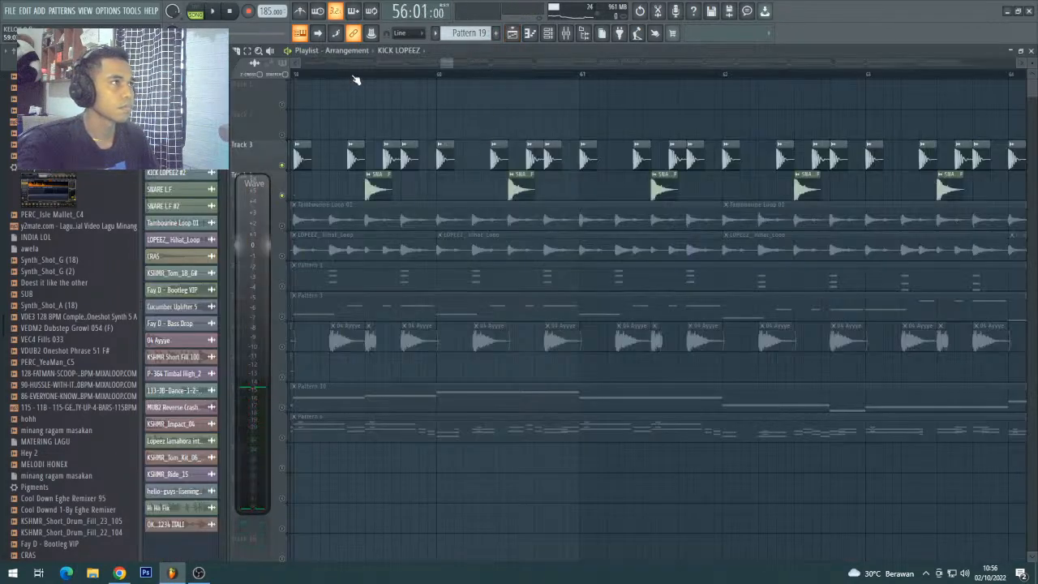
key("space")
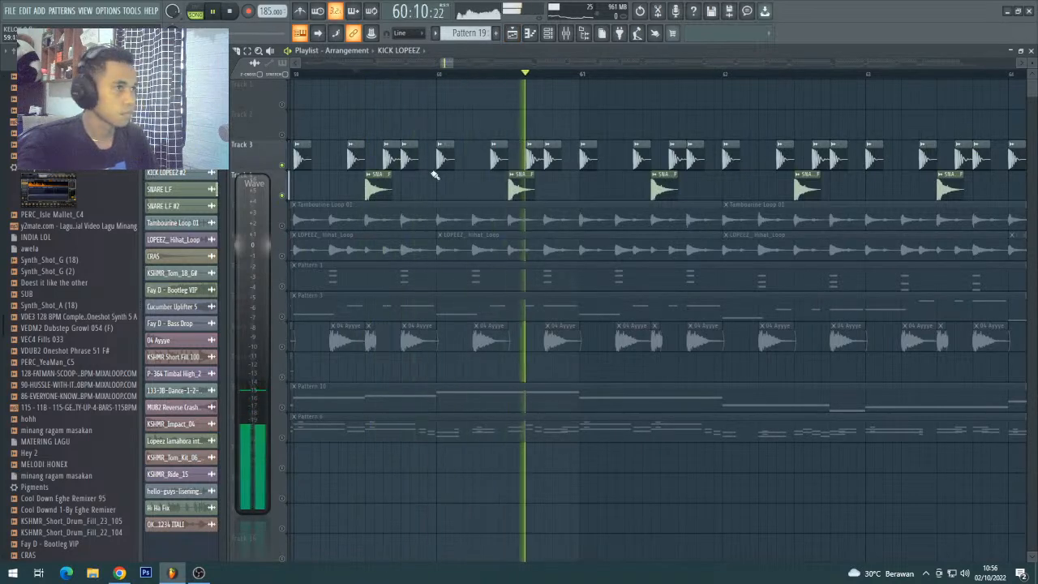
- Examine the sample settings of the SNARE L.F audio clip on playlist Track 4
double_click(514, 189)
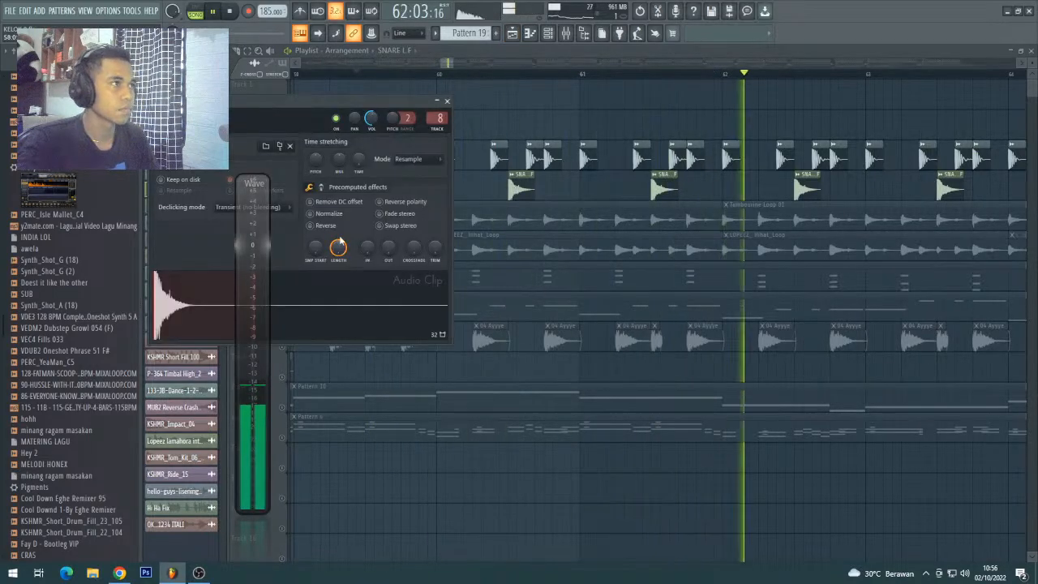
left_click_drag(300, 117, 580, 245)
scroll(482, 65, "down", 5)
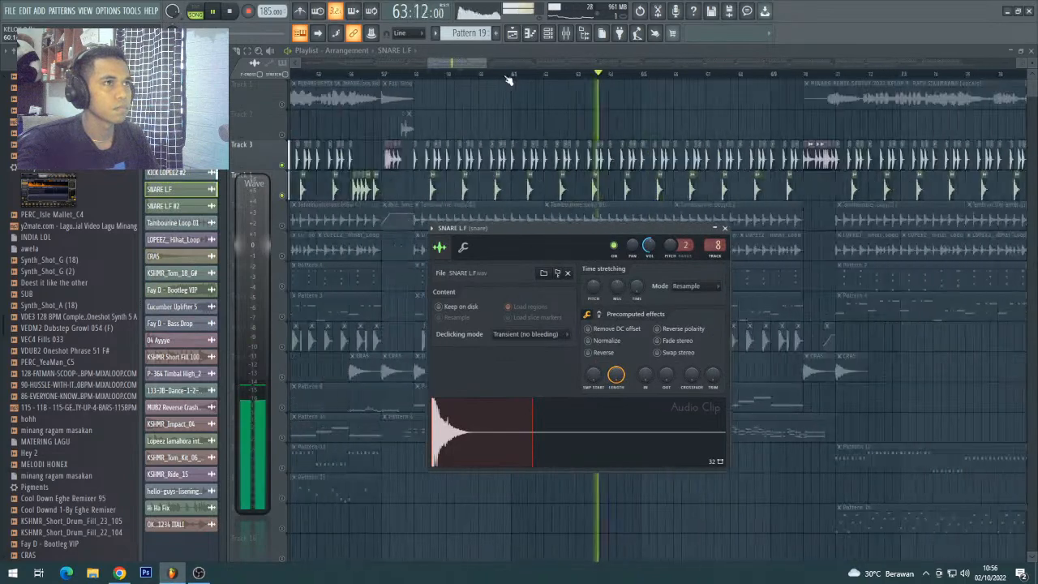
key("Escape")
- Unmute the tambourine loop on Track 5 and play the playlist from bar 70
key("space")
left_click(633, 75)
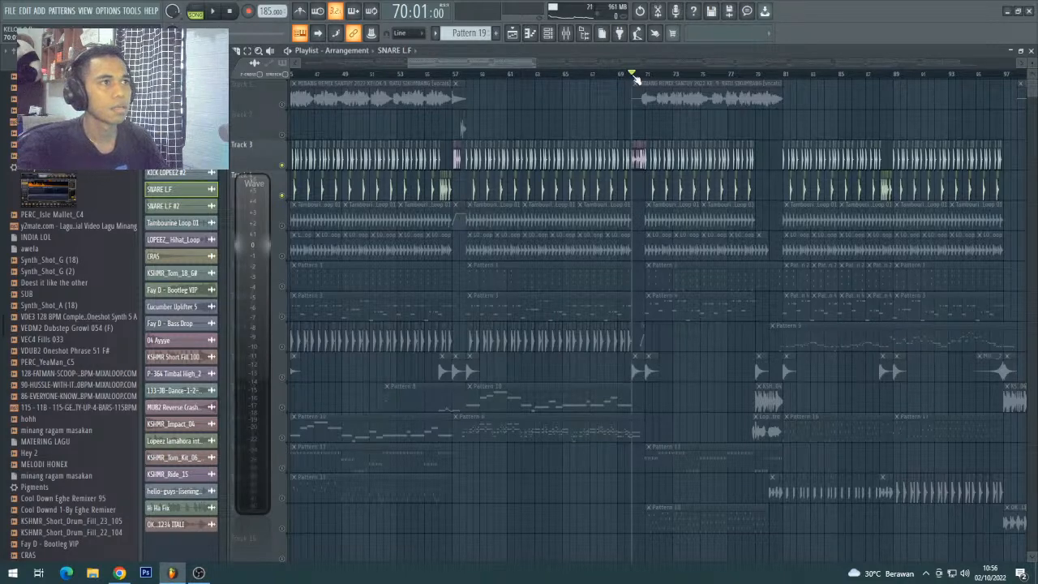
scroll(661, 74, "up", 3)
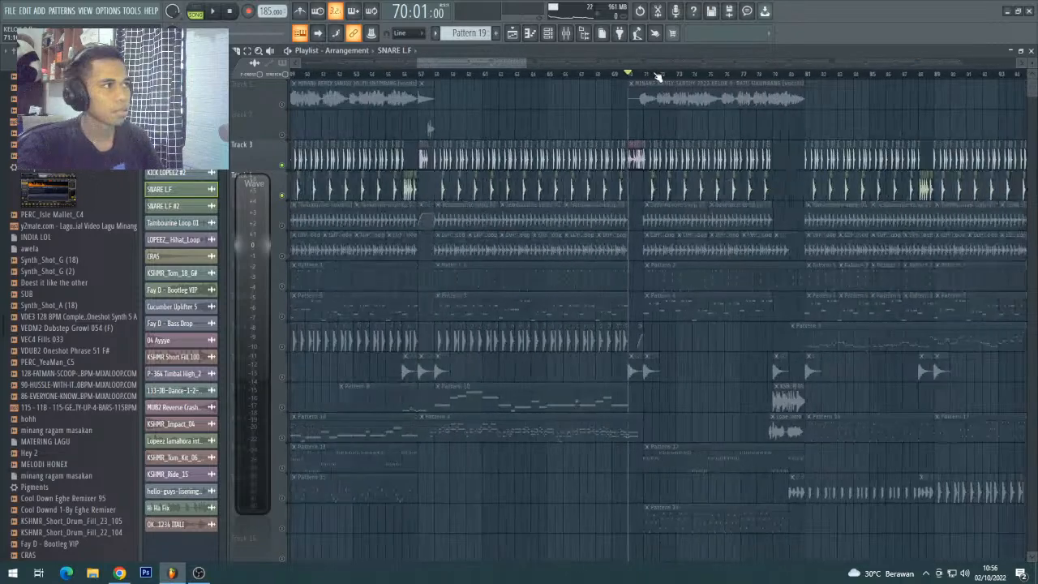
left_click(286, 230)
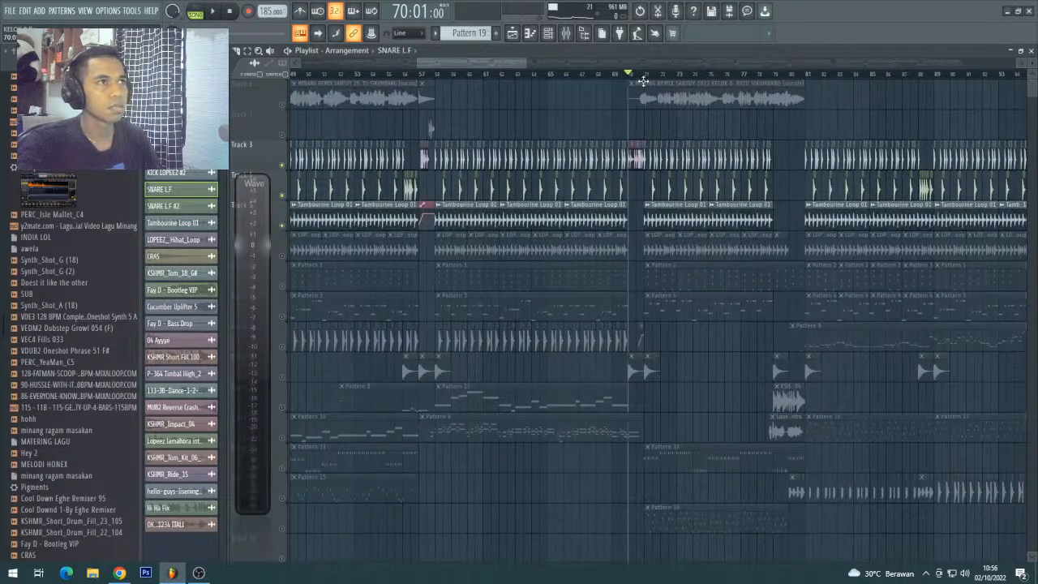
scroll(638, 77, "up", 5)
key("space")
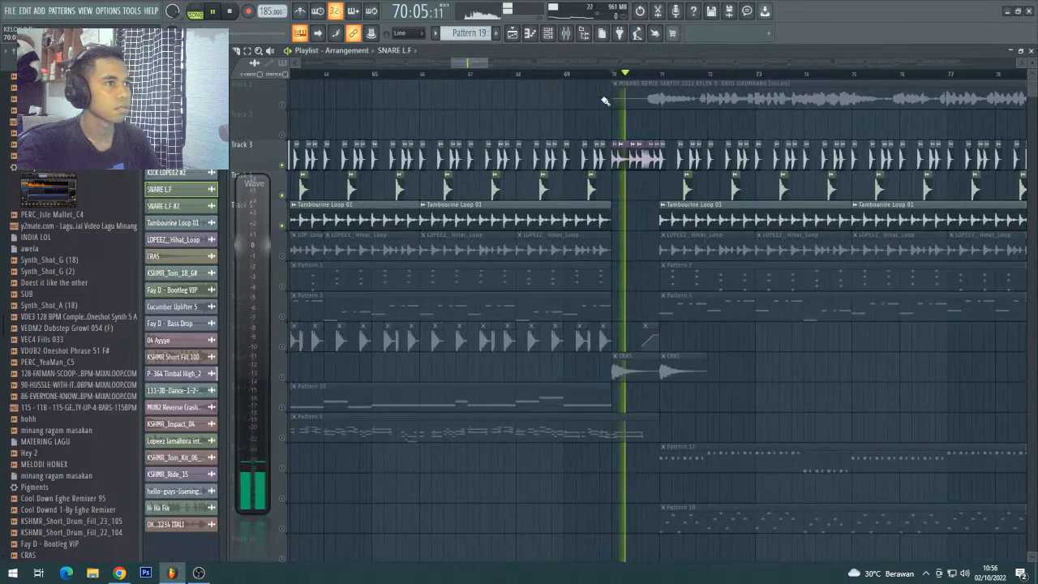
- Unmute the hi-hat loop on Track 6 and the patterns on Track 7, and replay from bar 70
left_click(282, 255)
scroll(551, 84, "down", 5)
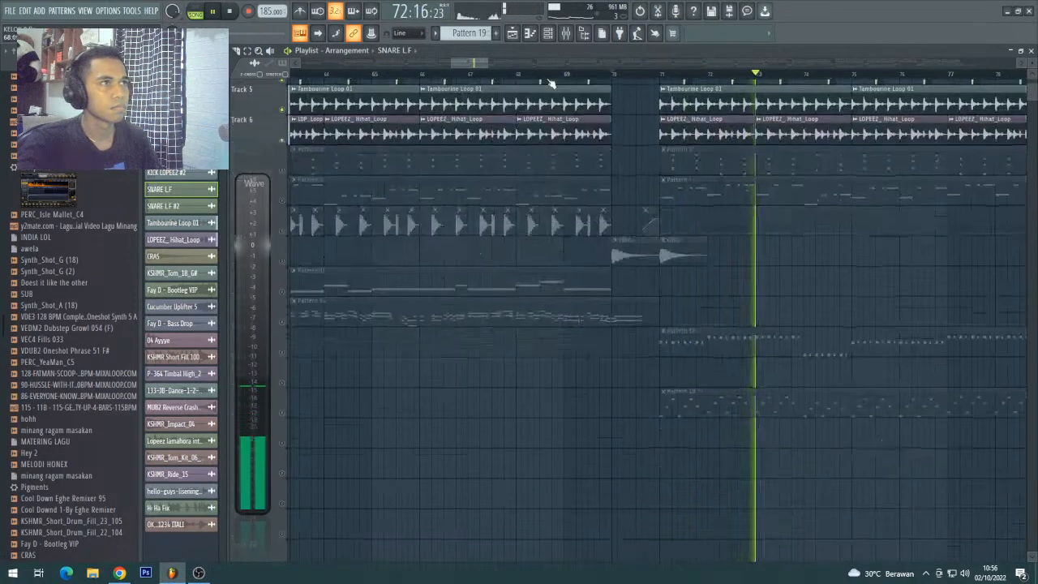
left_click(283, 286)
key("space")
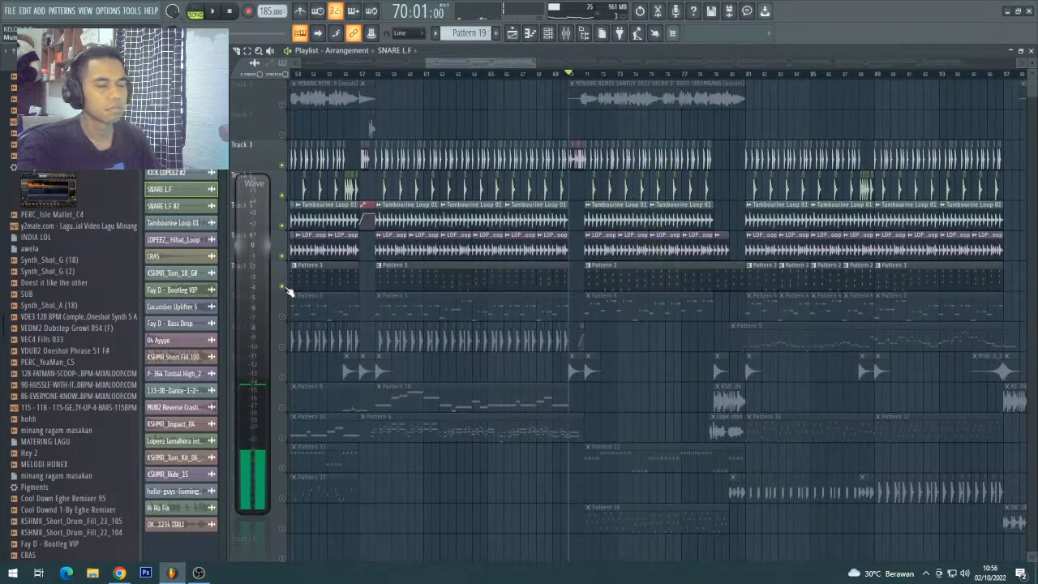
key("space")
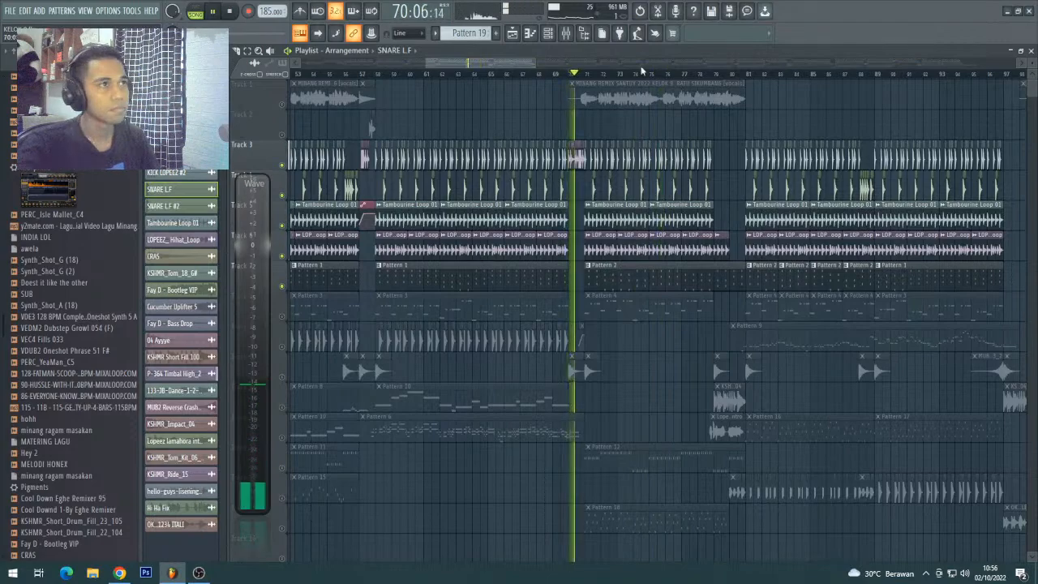
- Examine Pattern 2 from Track 7 in the channel rack and the effects on the ritem mixer track
scroll(678, 74, "up", 3)
scroll(678, 75, "up", 3)
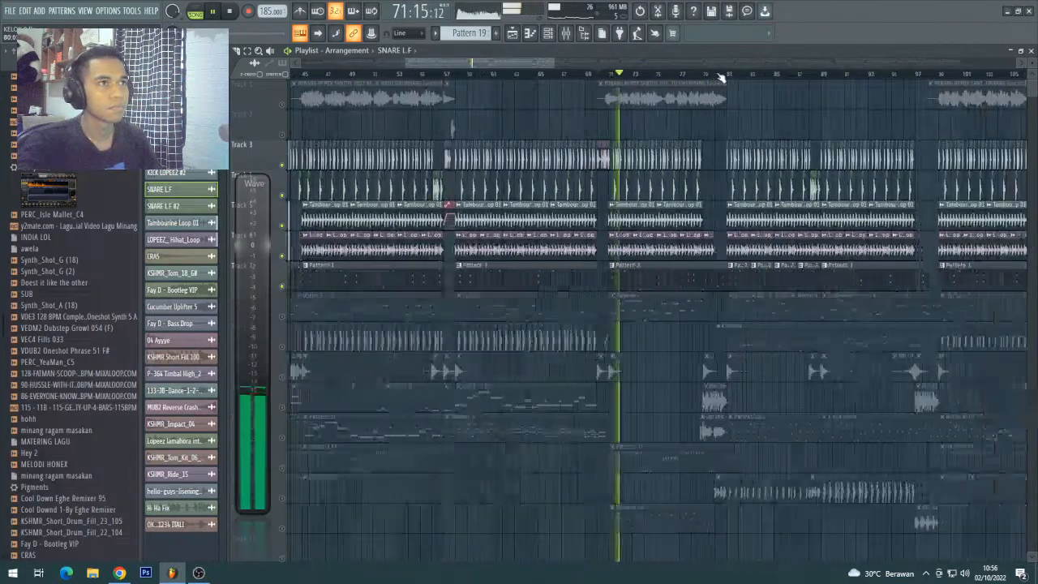
scroll(399, 82, "down", 4)
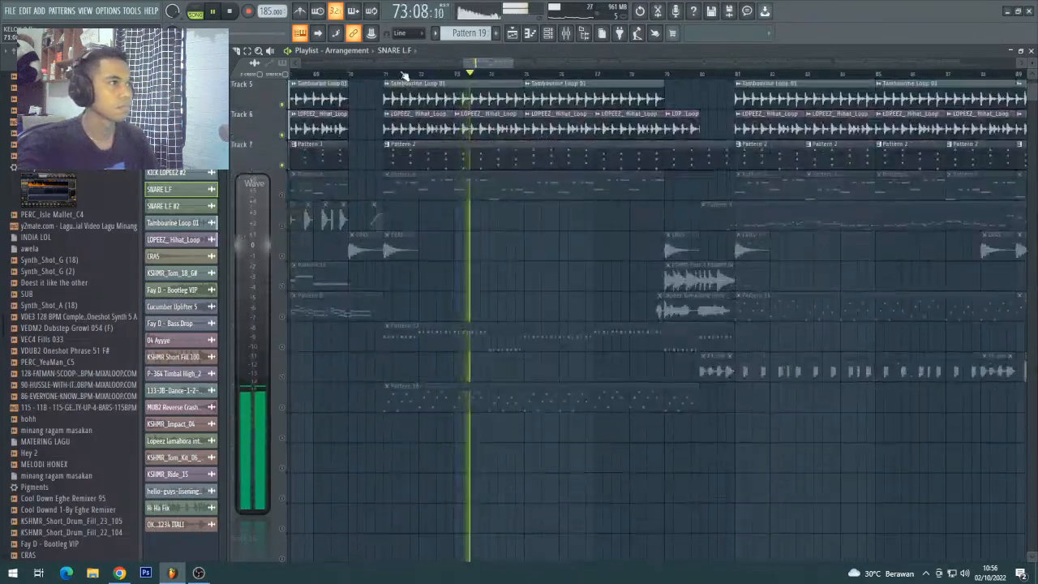
scroll(403, 74, "down", 3)
left_click(460, 162)
left_click(554, 35)
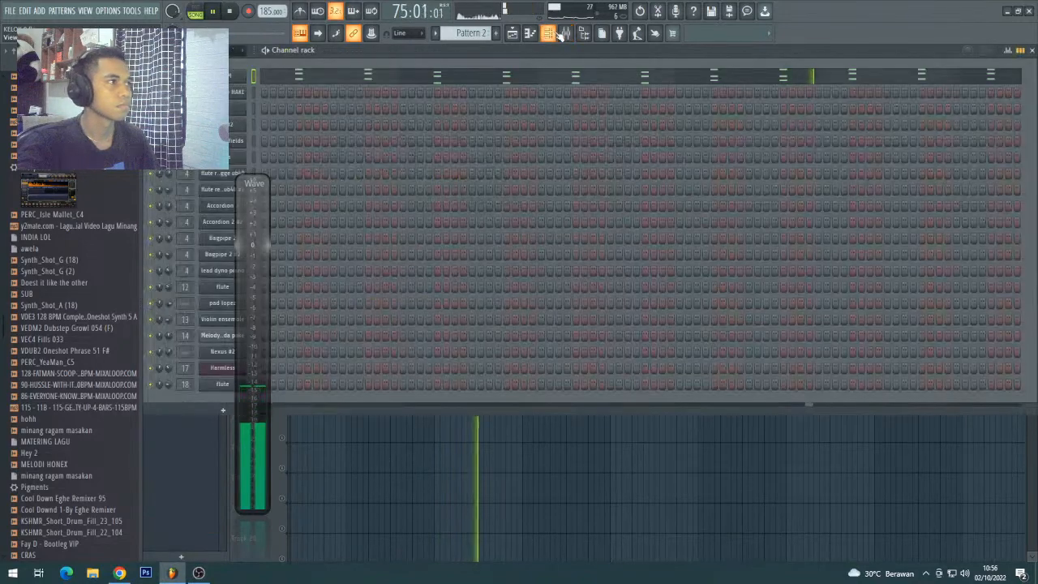
left_click(577, 36)
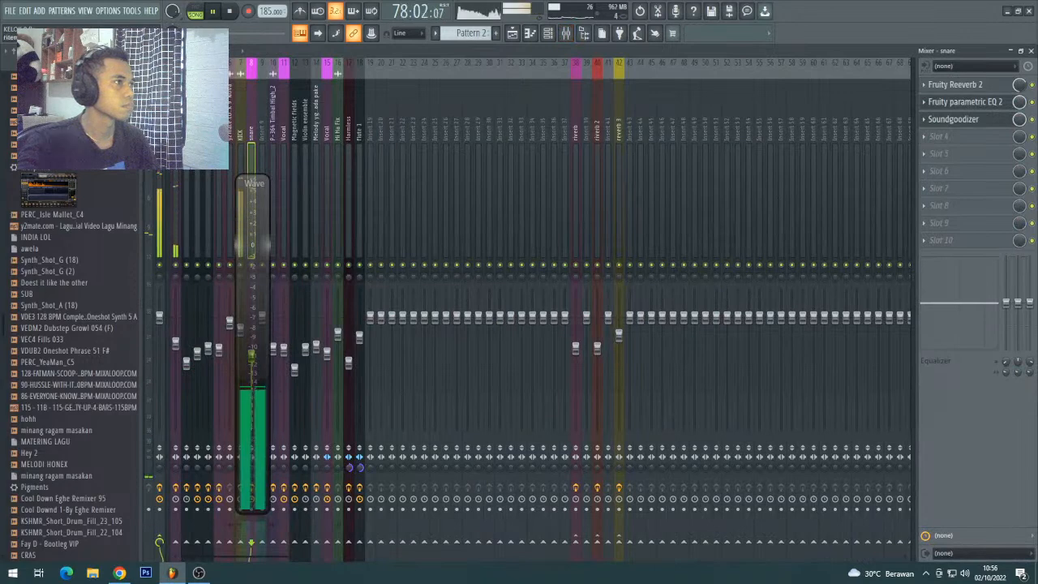
left_click(175, 130)
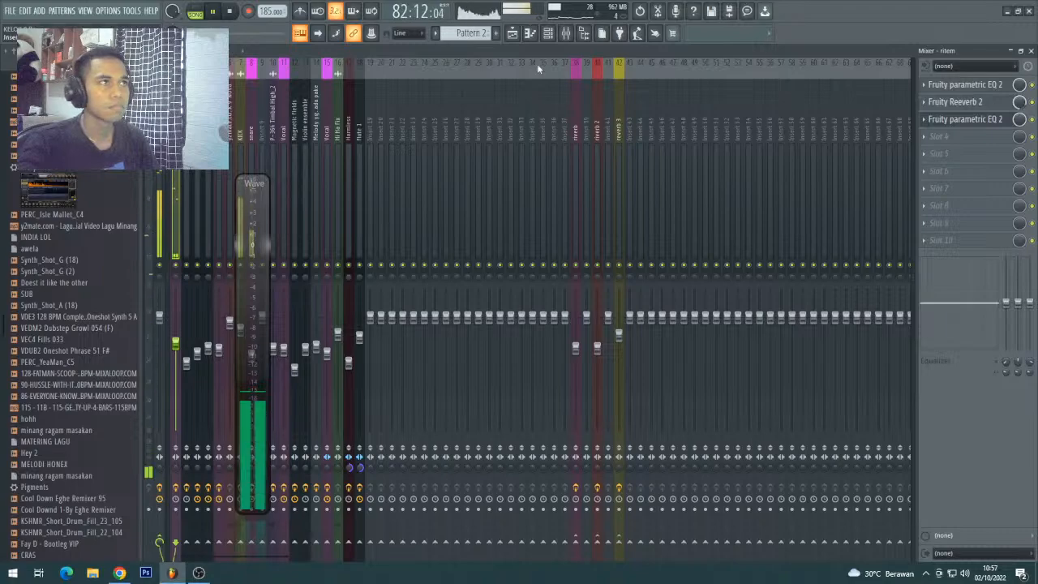
- Replay the playlist from bar 70 and unmute the bass patterns on Track 8
key("F5")
key("space")
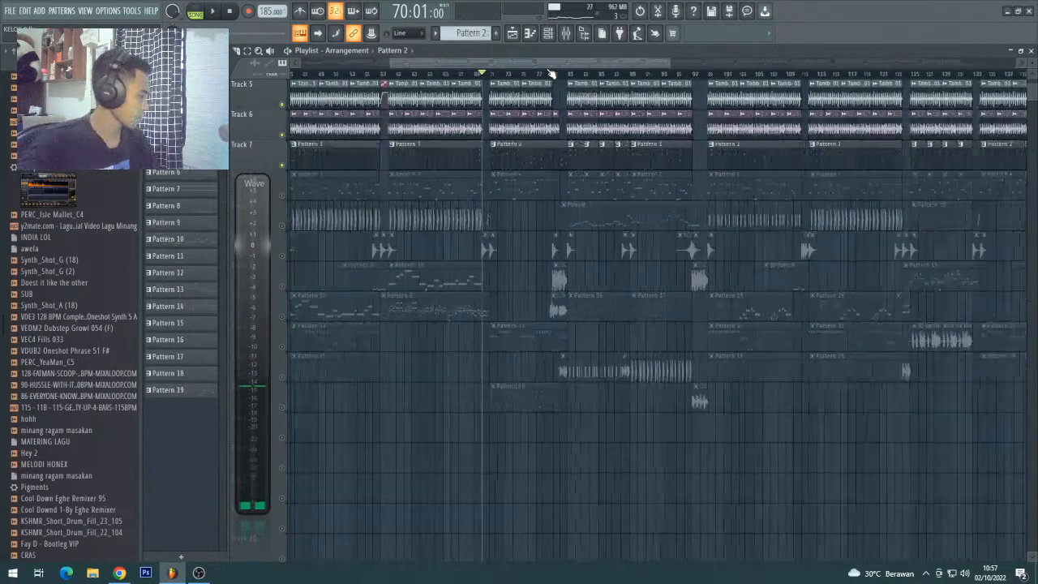
scroll(551, 74, "down", 3)
key("space")
scroll(619, 179, "up", 4)
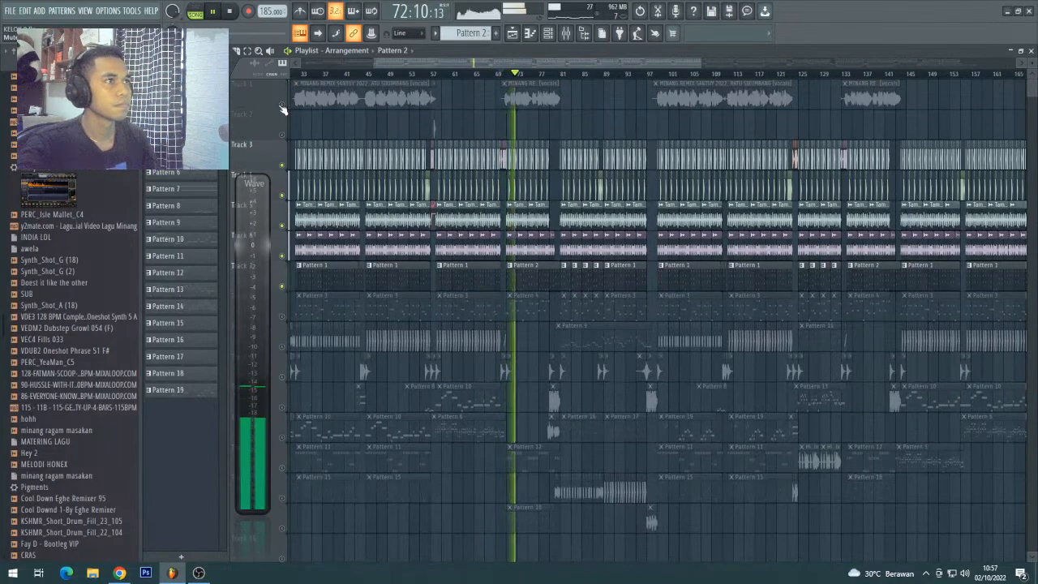
key("space")
left_click(284, 317)
scroll(504, 82, "up", 5)
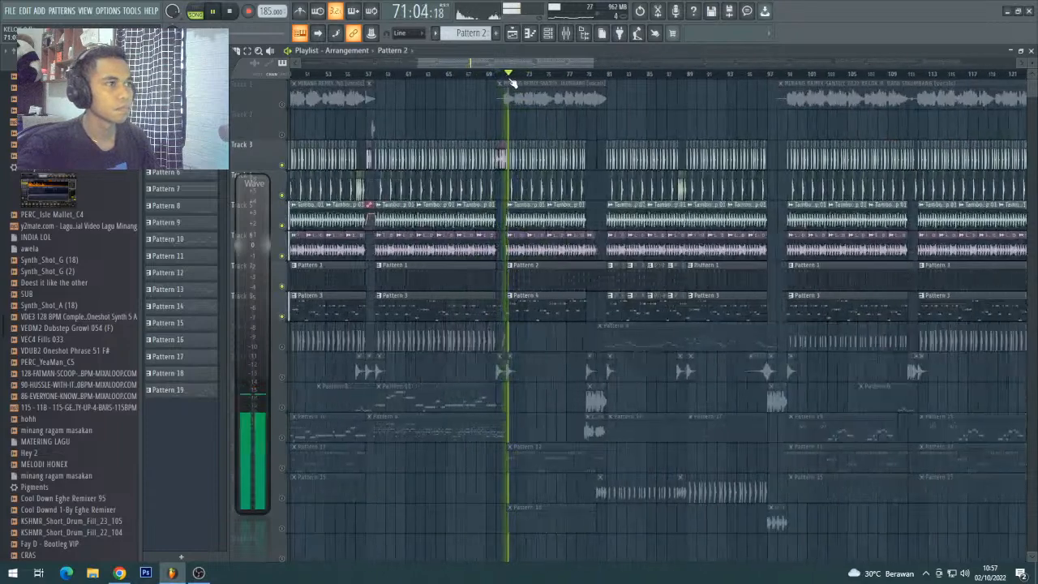
- Examine the Bass Lako Haki instrument used by Pattern 4 and the effects on its mixer track
left_click(579, 304)
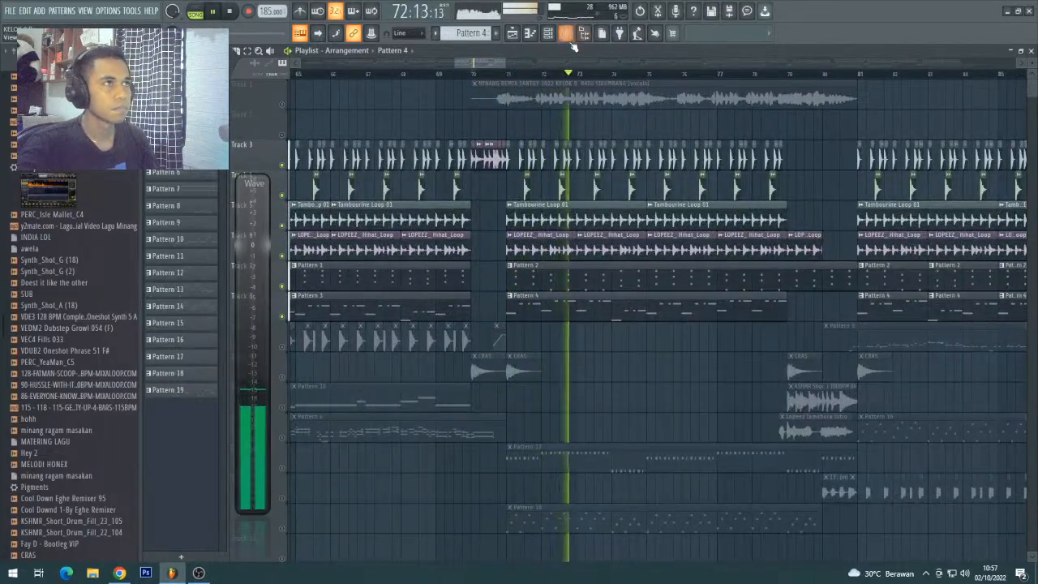
left_click(549, 33)
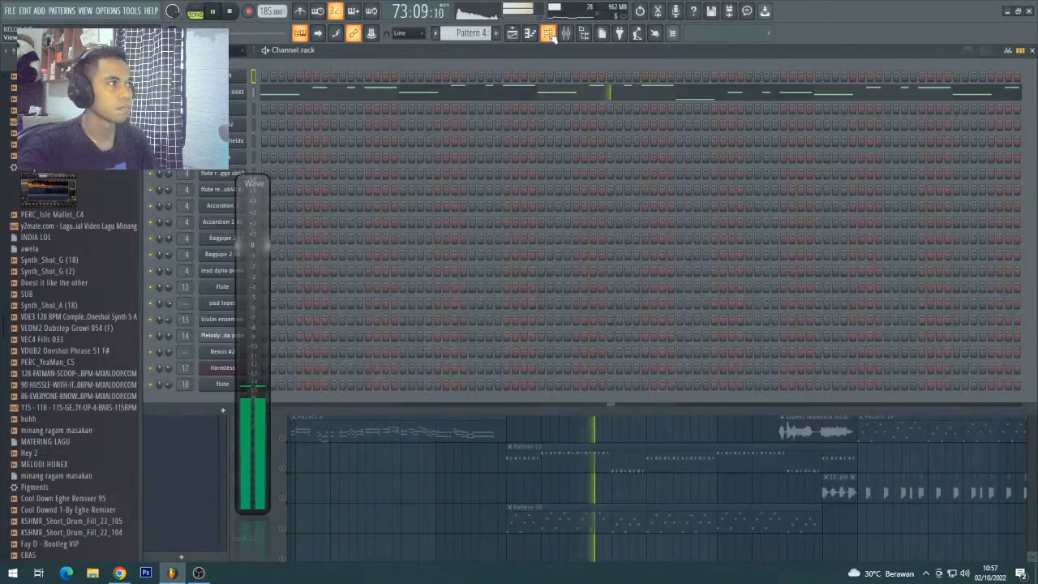
left_click(242, 96)
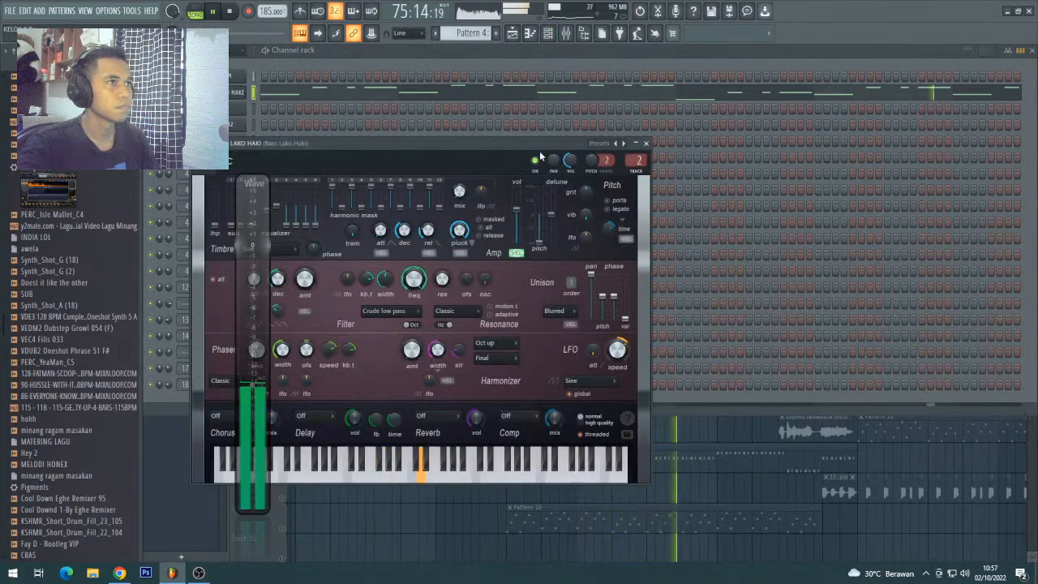
key("F9")
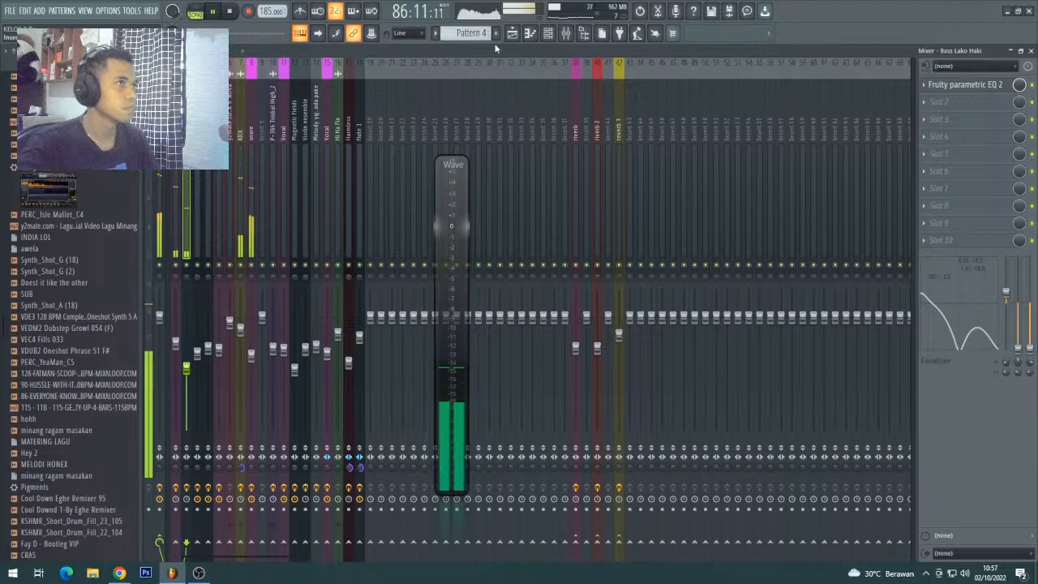
- Move playback to bar 97 in the playlist and unmute Track 9 to hear it with the drums and bass
key("F5")
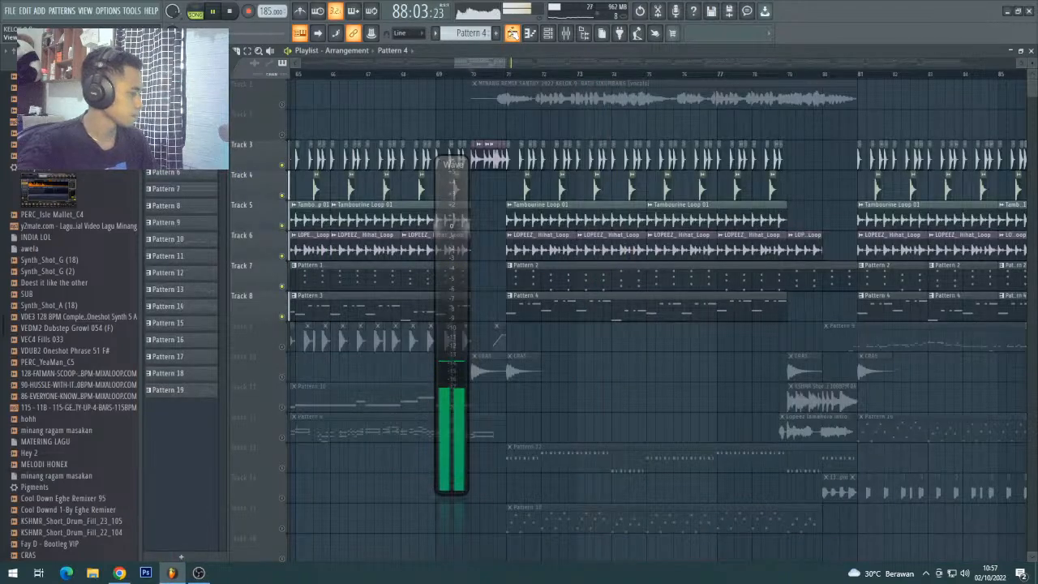
scroll(544, 63, "down", 6)
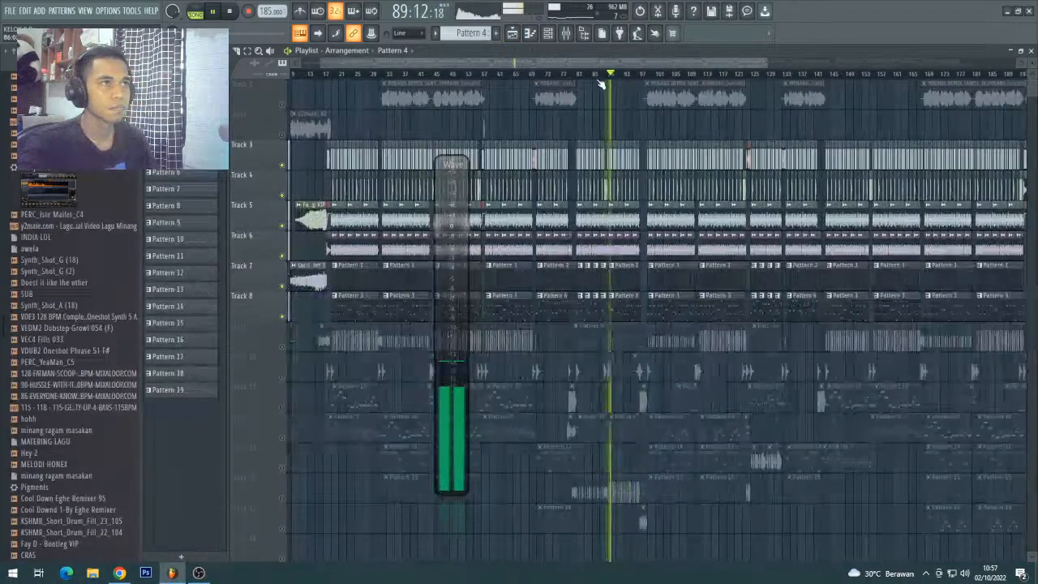
scroll(659, 77, "up", 4)
left_click(620, 75)
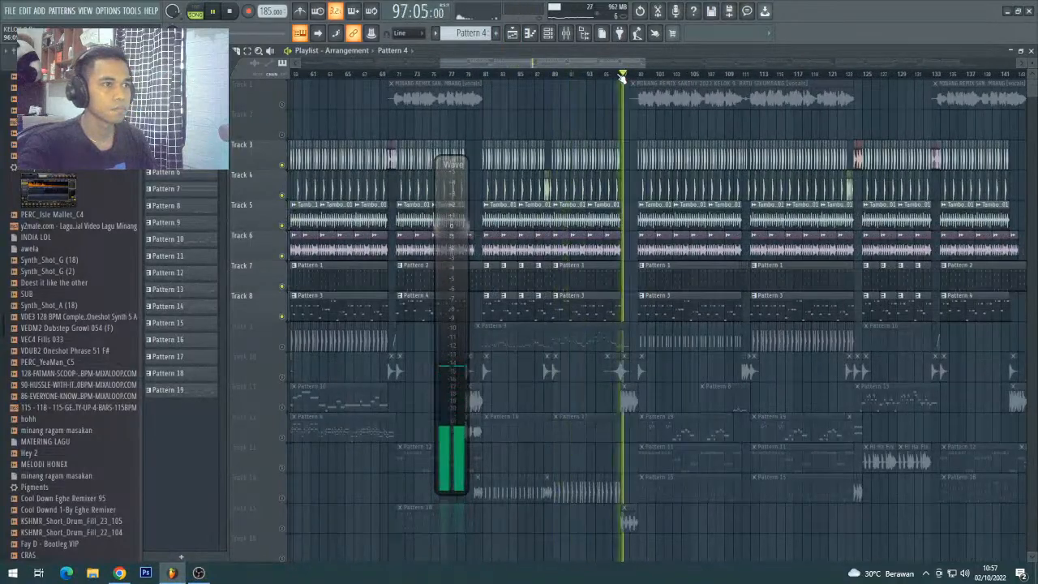
left_click(283, 348)
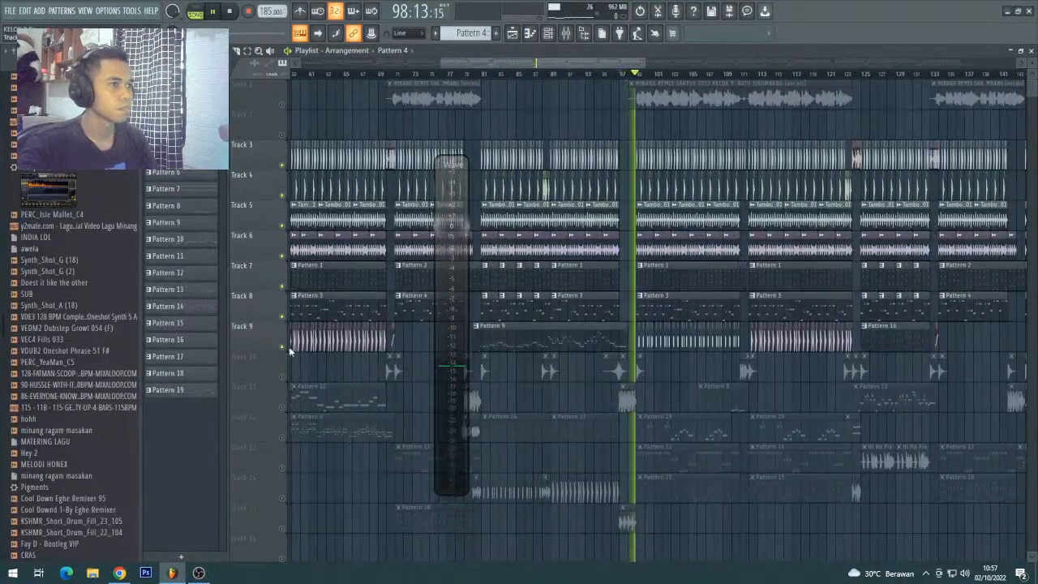
scroll(667, 77, "up", 6)
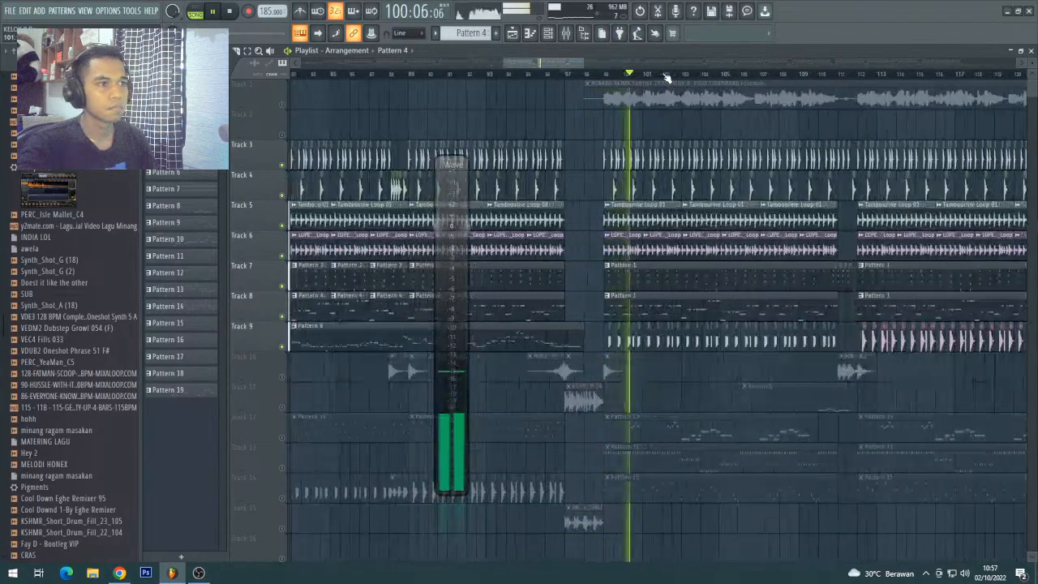
scroll(668, 77, "down", 4)
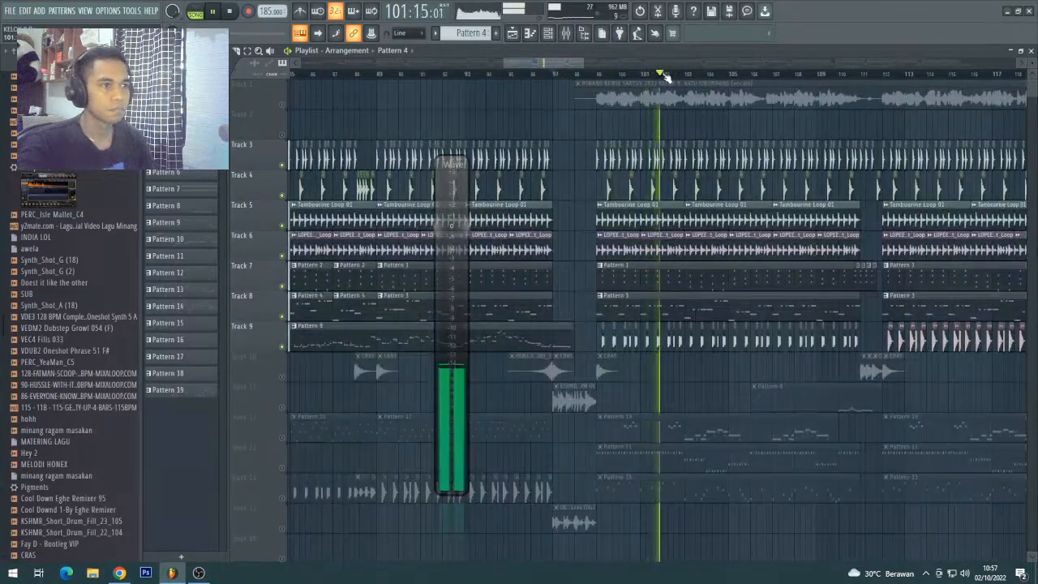
scroll(667, 77, "down", 2)
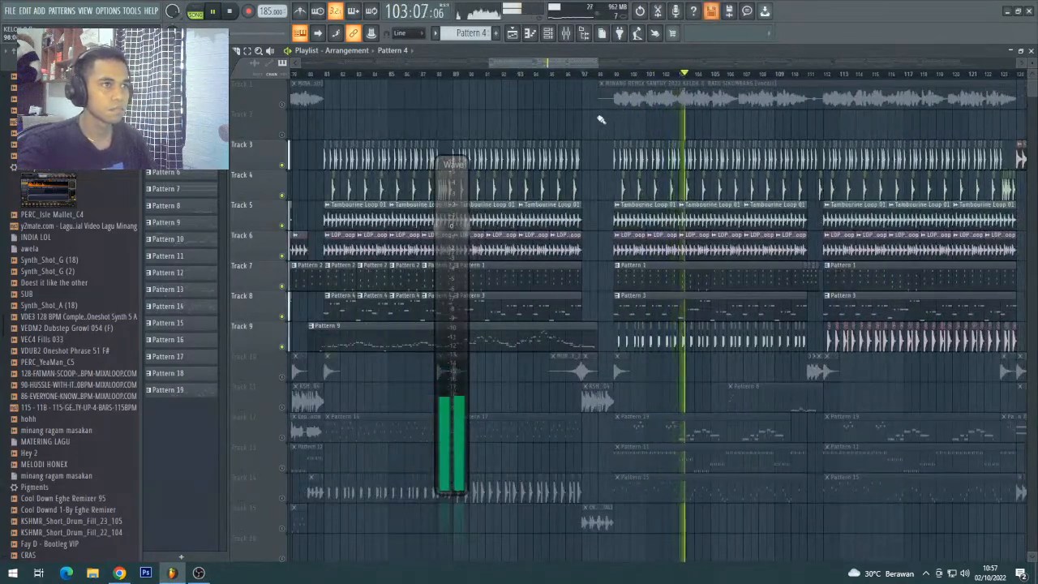
scroll(557, 63, "down", 3)
scroll(558, 83, "down", 3)
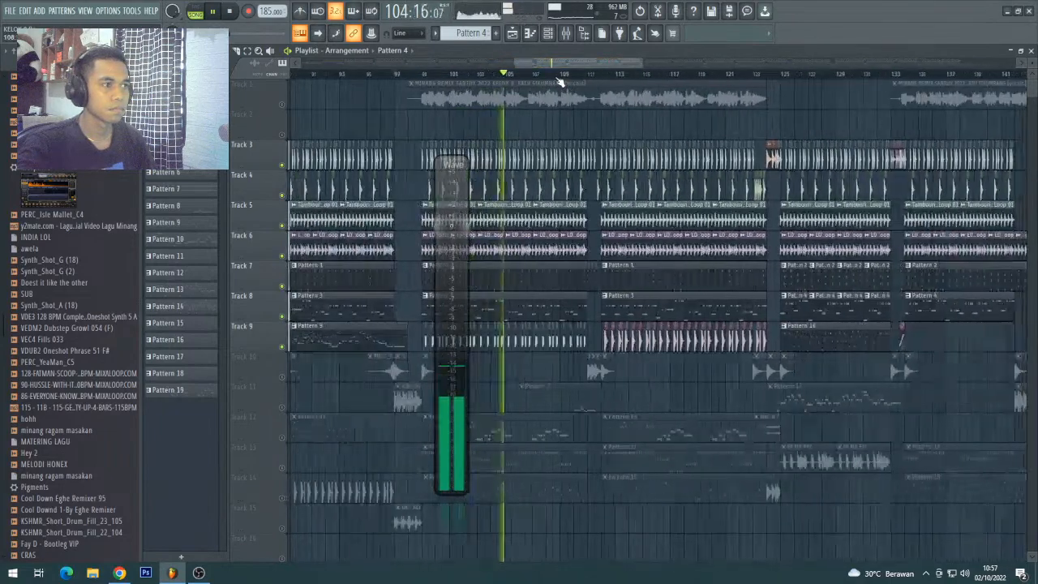
scroll(561, 74, "up", 4)
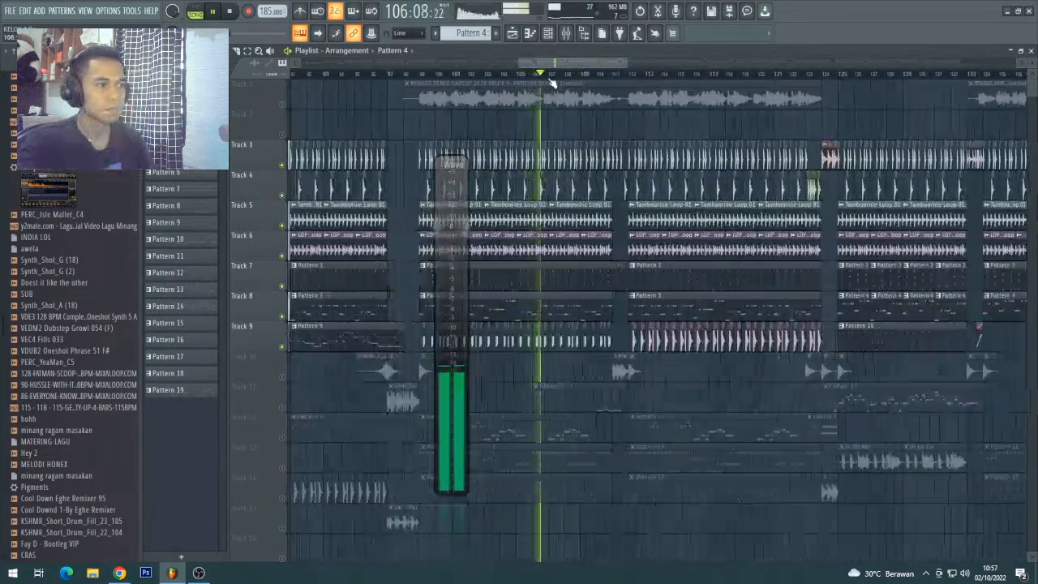
- Replay from bar 97 with Tracks 10 and 12 unmuted, and select the Pattern 19 clip on Track 12
key("space")
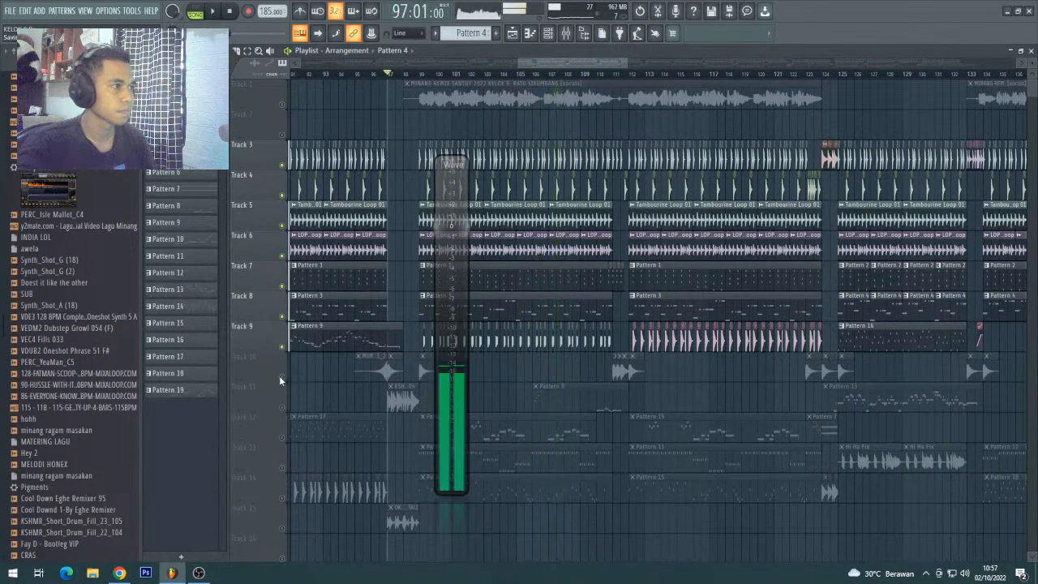
key("space")
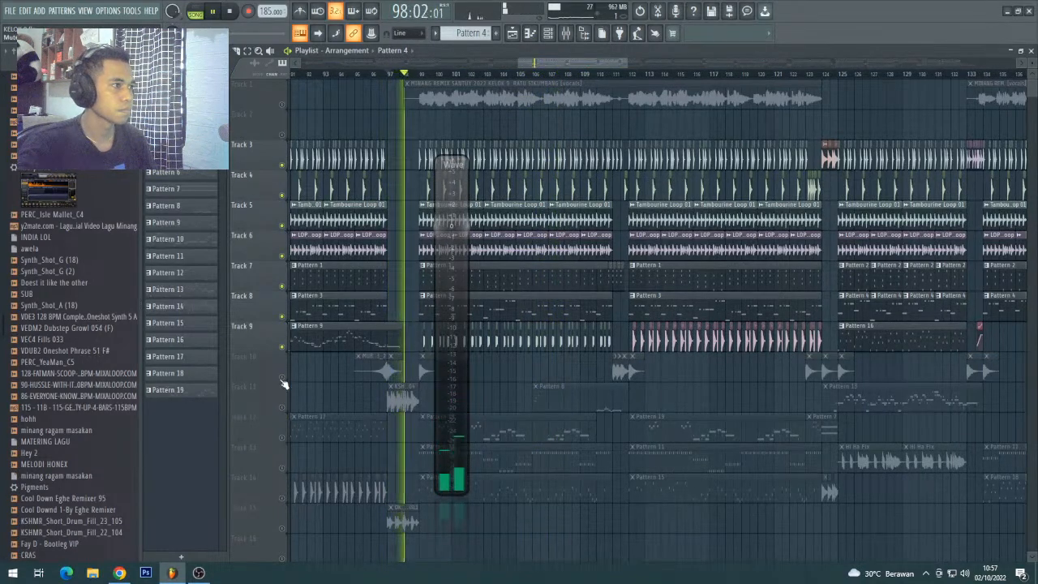
left_click(283, 378)
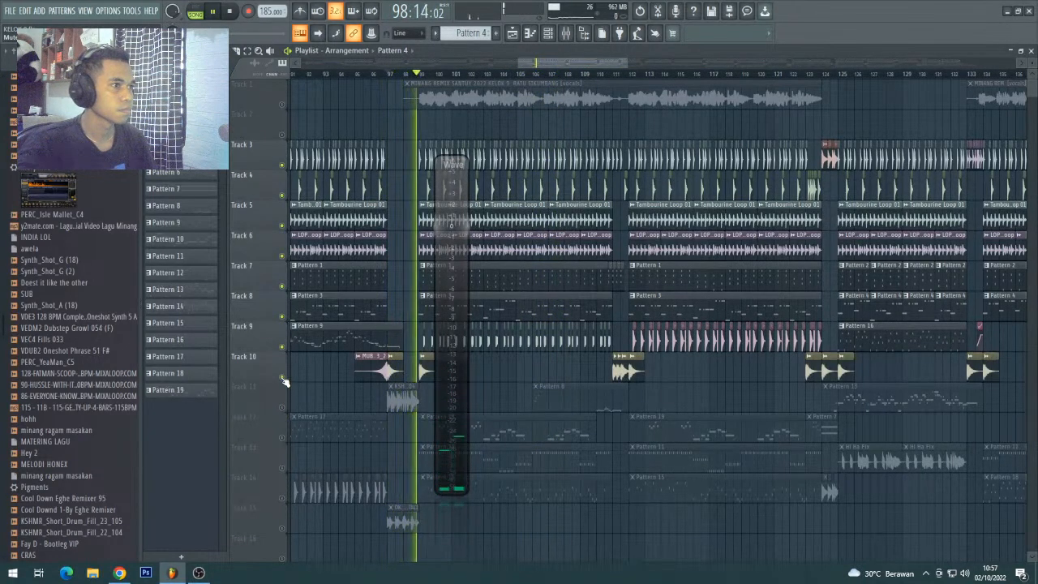
left_click(283, 439)
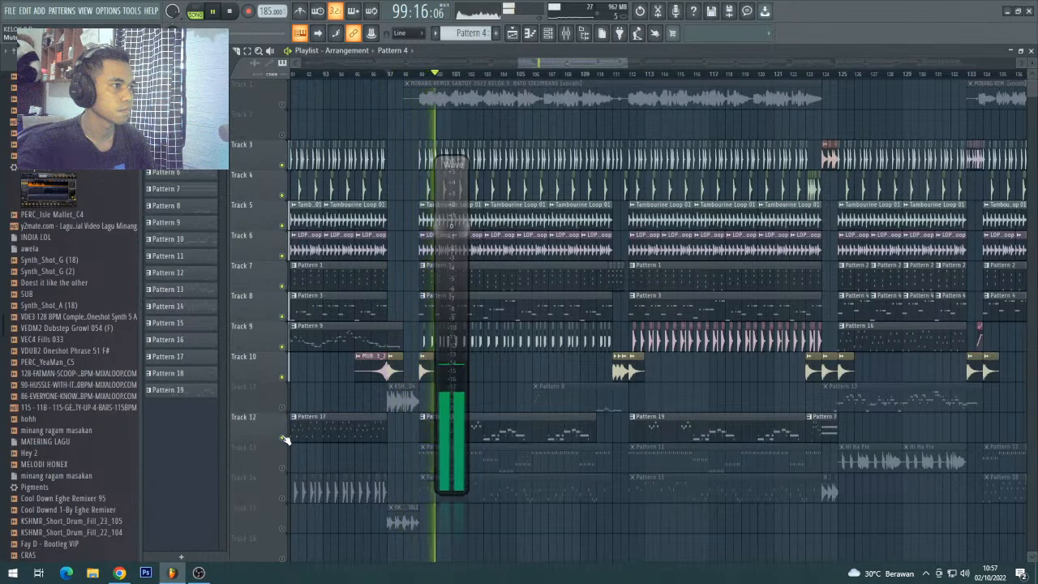
left_click(529, 419)
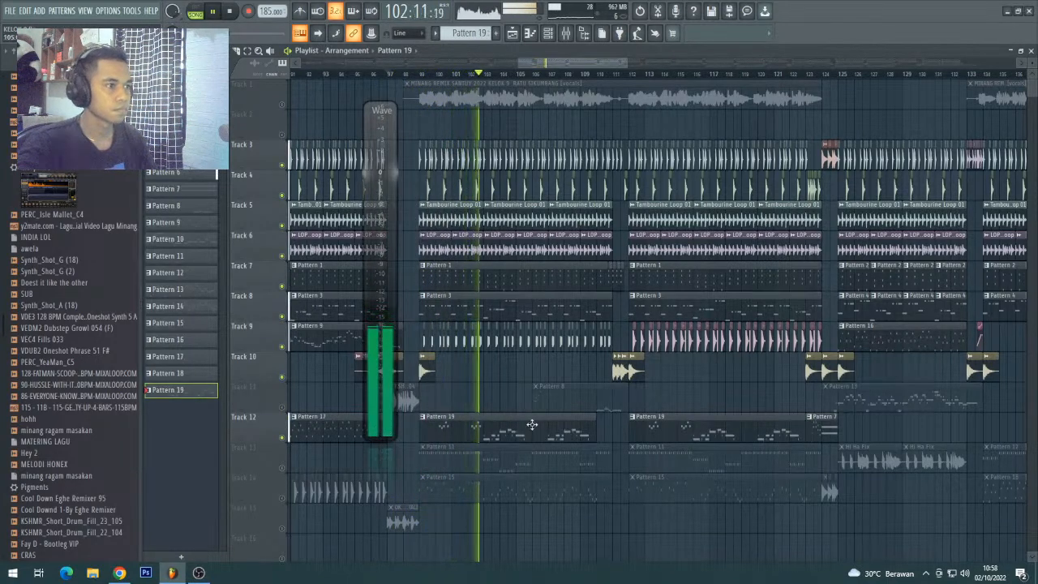
- Check the channels used by Pattern 19 in the channel rack and follow the playlist playback through bar 118
left_click(550, 35)
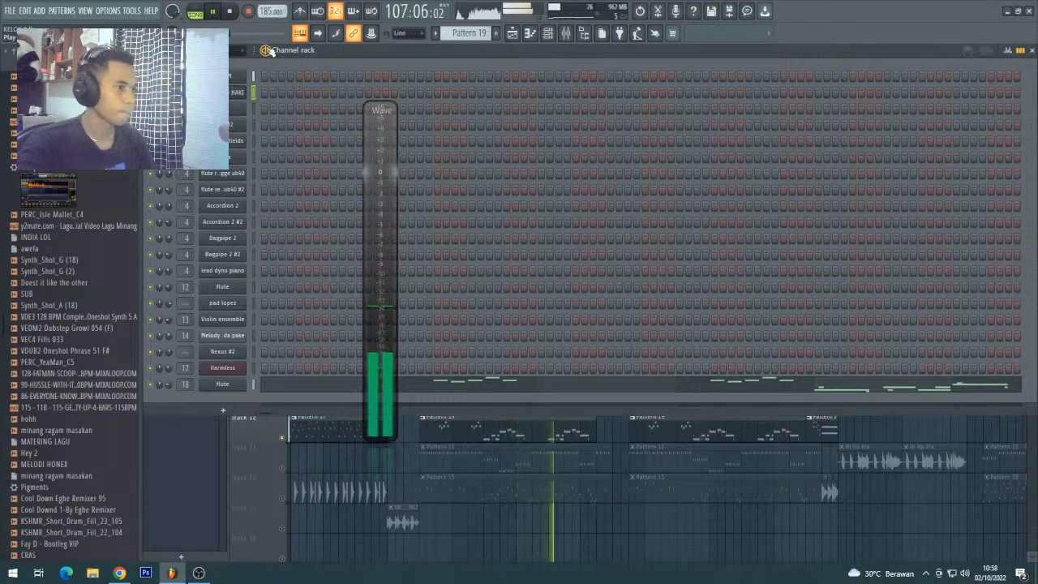
left_click(290, 446)
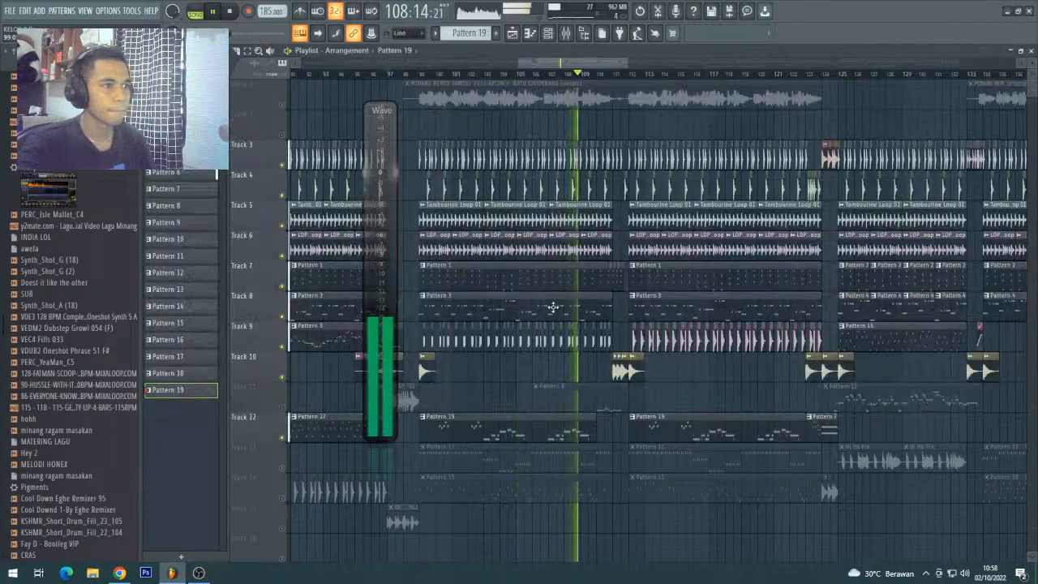
scroll(613, 79, "up", 3)
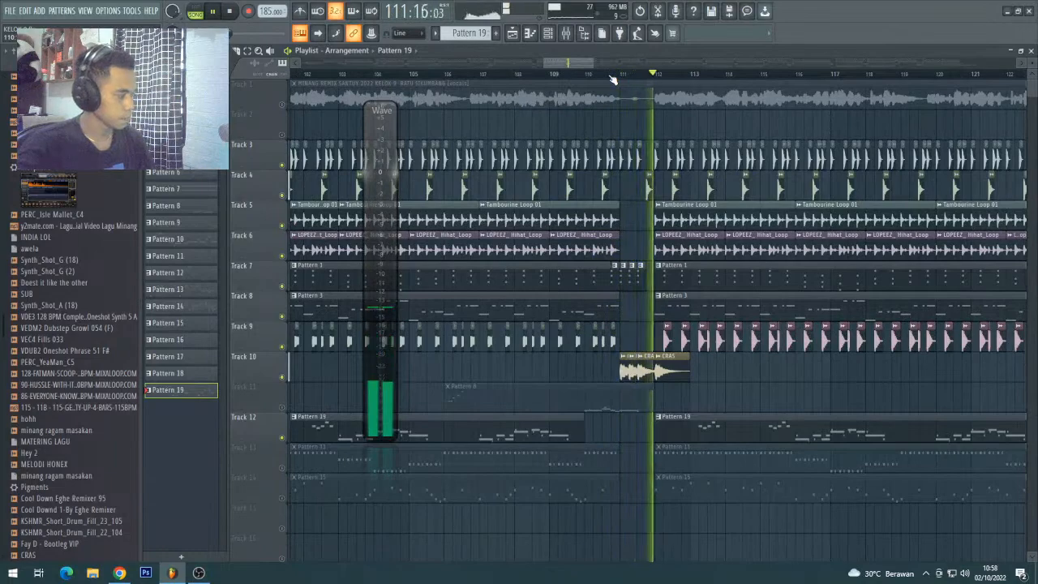
scroll(613, 78, "down", 5)
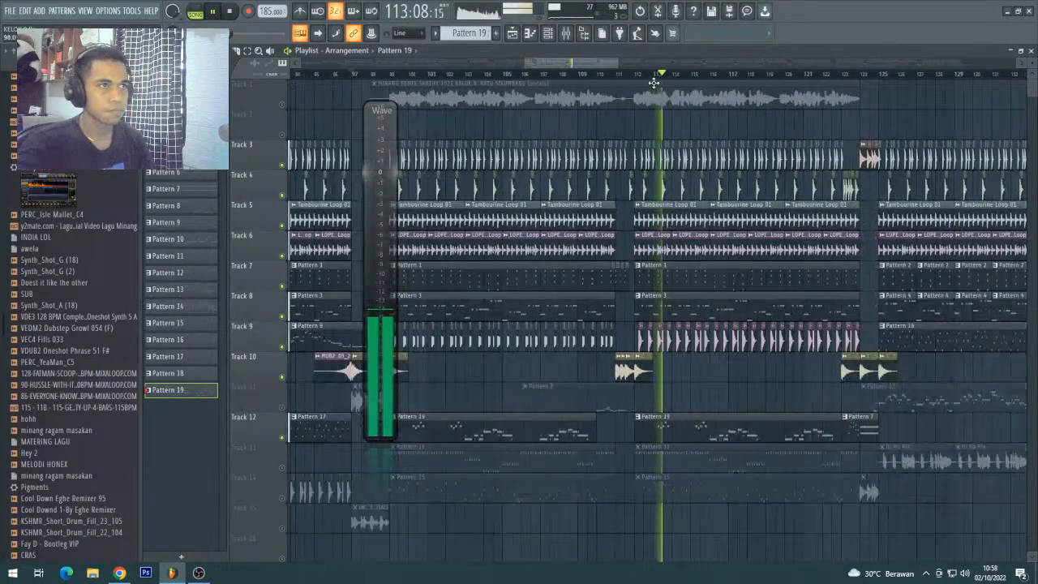
scroll(709, 82, "up", 2)
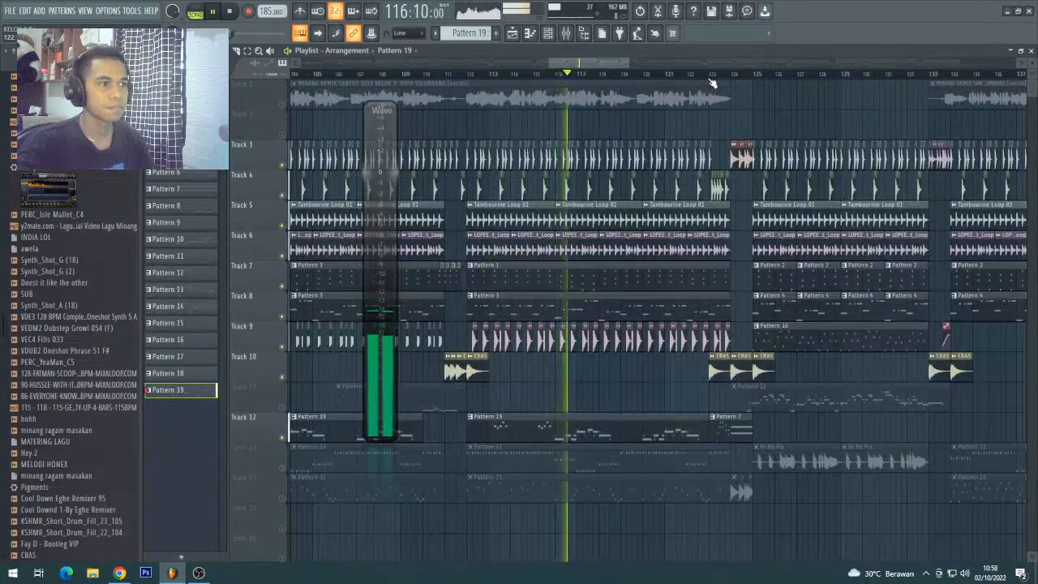
scroll(712, 83, "down", 2)
scroll(712, 75, "up", 1)
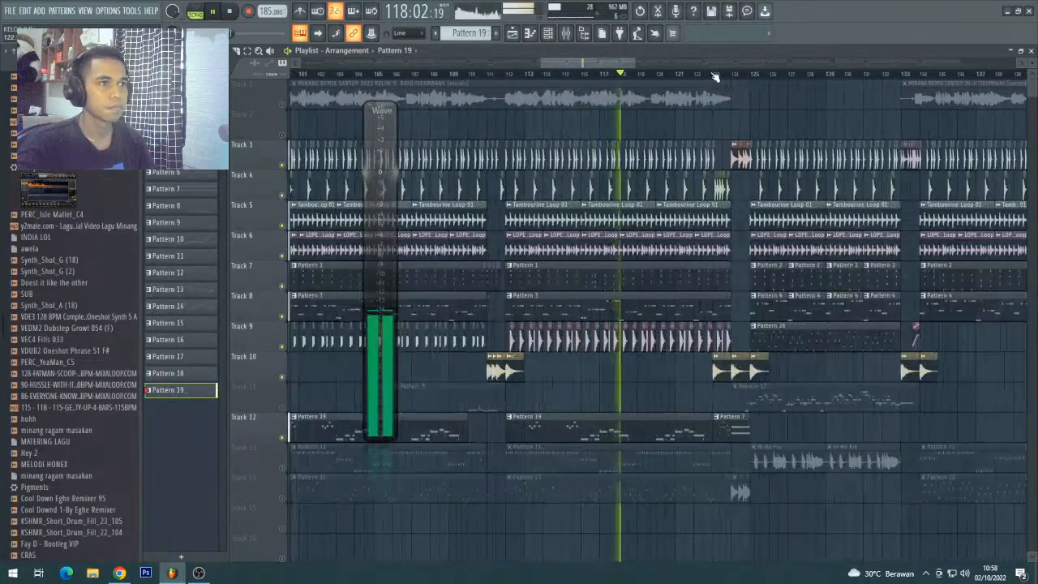
- Unmute Track 11 in the playlist and replay the arrangement from about bar 124
left_click(714, 76)
left_click(282, 408)
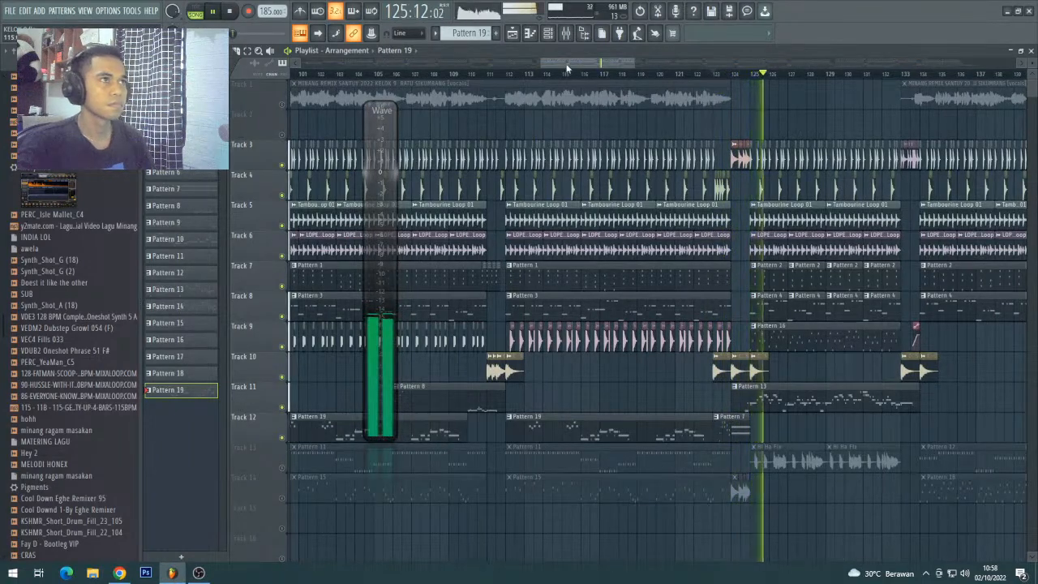
scroll(511, 102, "right", 4)
scroll(486, 76, "up", 2)
key("space")
left_click(482, 75)
key("space")
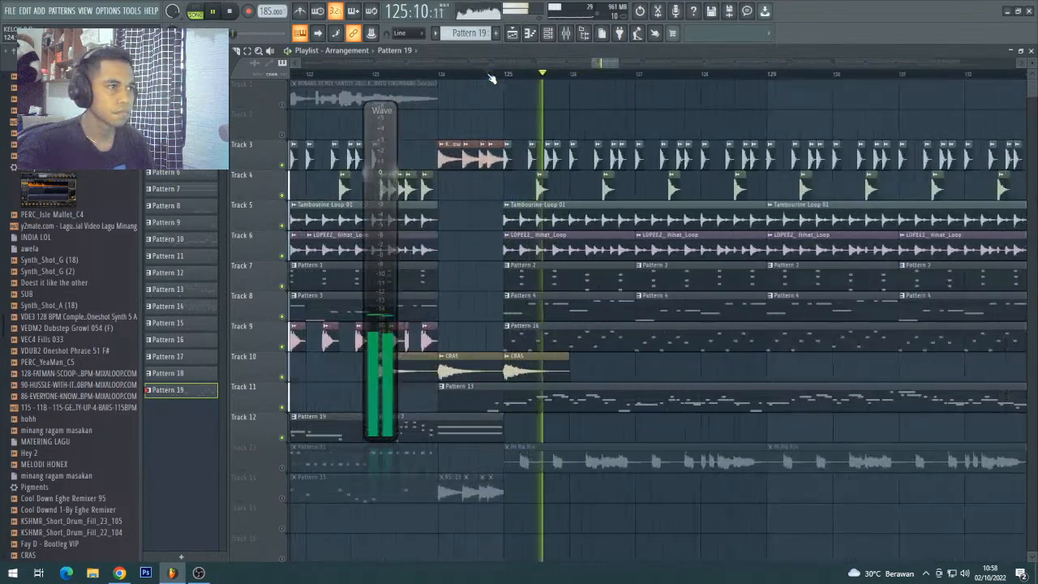
- Select the Pattern 16 clip on Track 9 and inspect the Default and Magnetic fields mixer tracks during playback
left_click(592, 326)
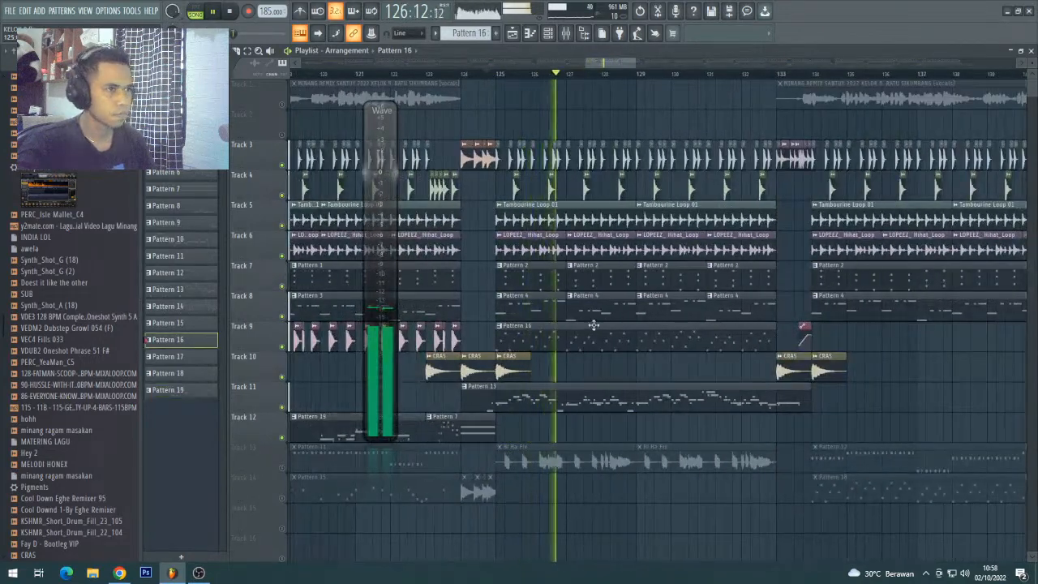
left_click(566, 34)
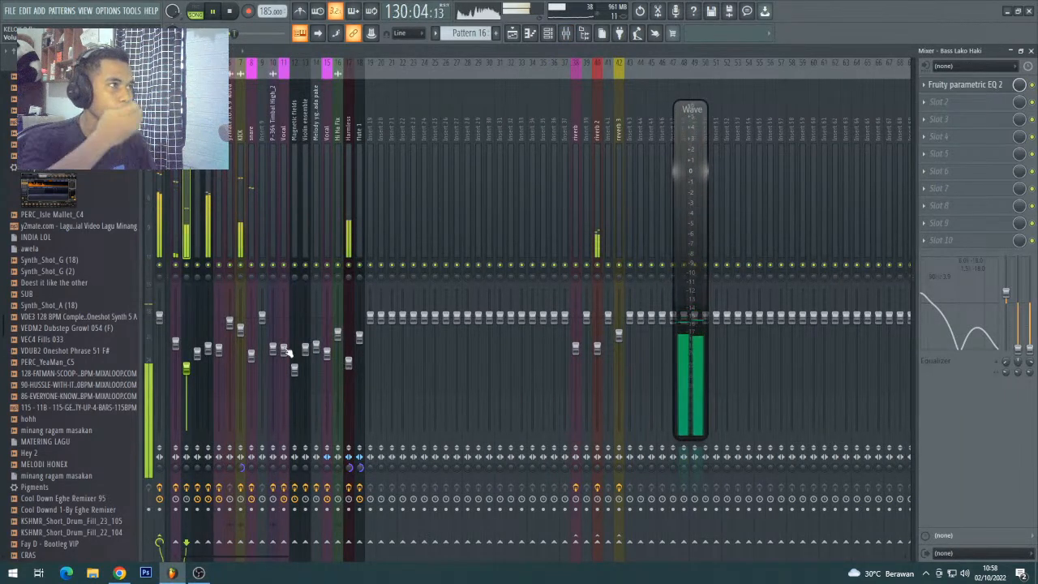
left_click(203, 213)
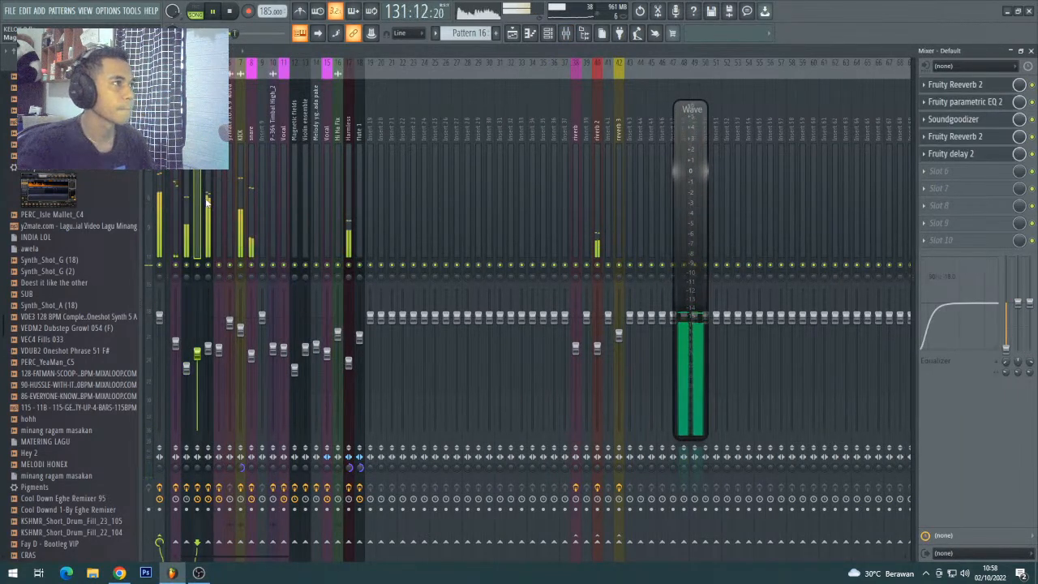
left_click(208, 203)
- Solo Track 11 in the playlist and replay its Pattern 13 clip from about bar 124
key("space")
left_click(512, 33)
scroll(498, 82, "up", 3)
key("space")
right_click(276, 409)
left_click(268, 410)
right_click(284, 409)
key("space")
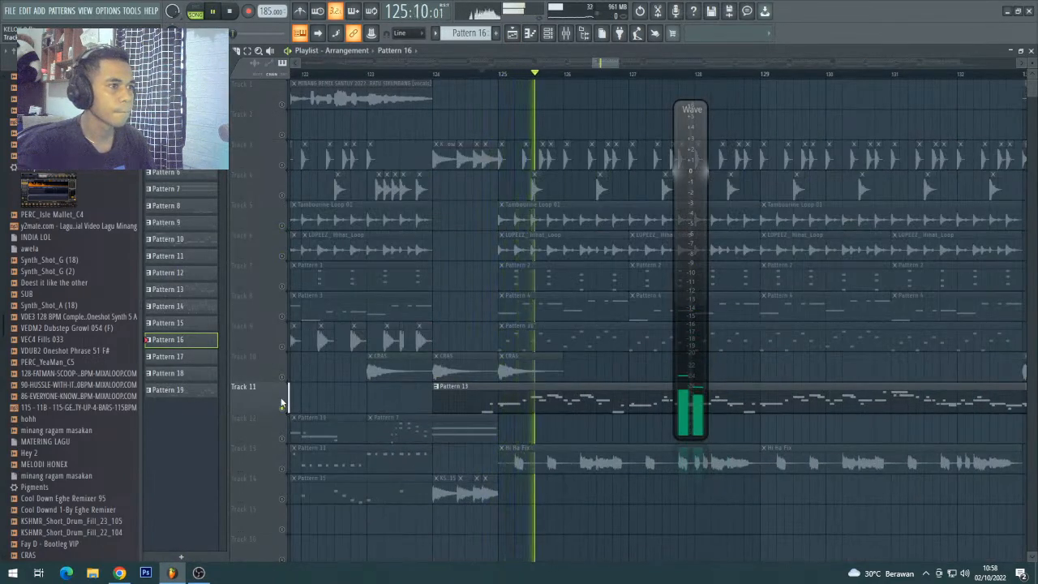
- Open Pattern 13 from Track 11 in the piano roll and look through the flute reagge ub40 notes
left_click(571, 399)
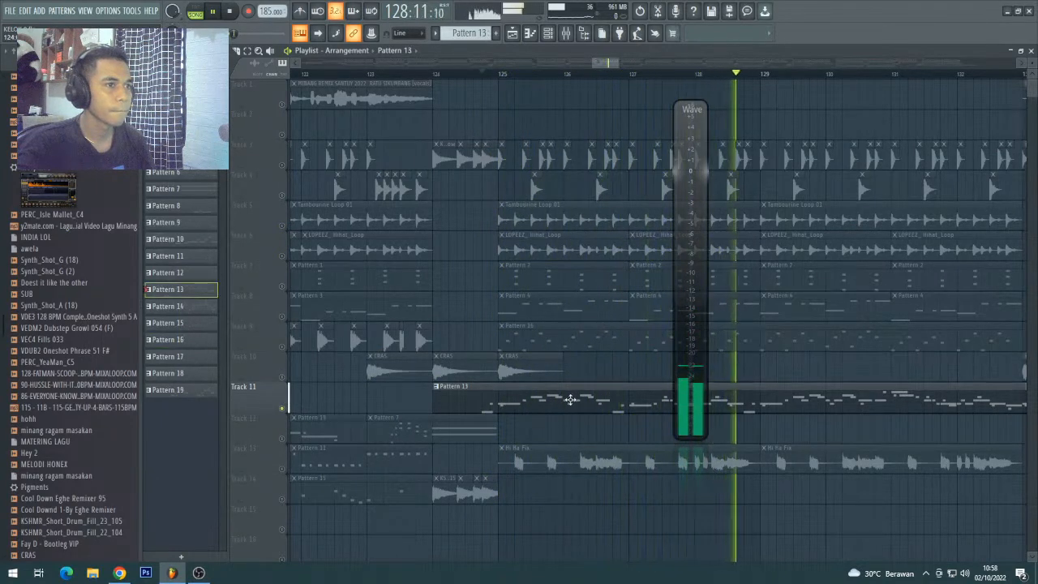
double_click(568, 403)
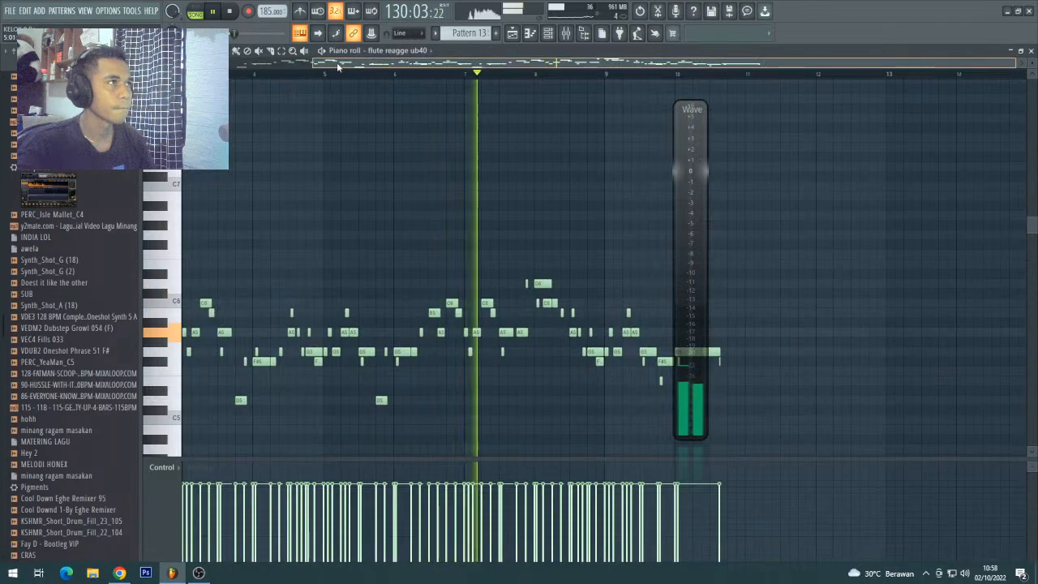
left_click_drag(464, 63, 633, 71)
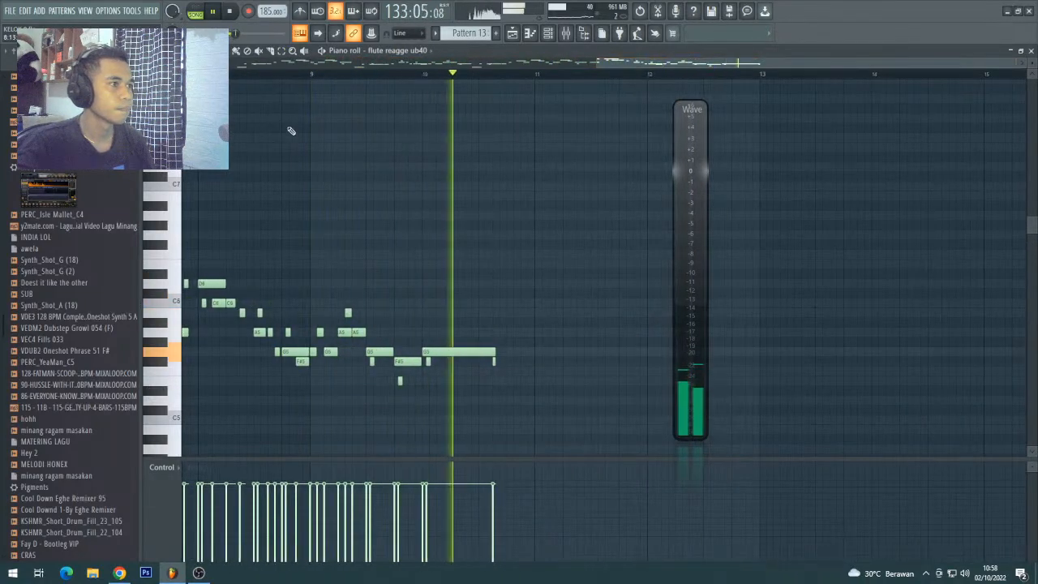
- Return to the playlist, unmute Track 13 and replay from bar 124 together with Track 11
left_click(512, 32)
key("space")
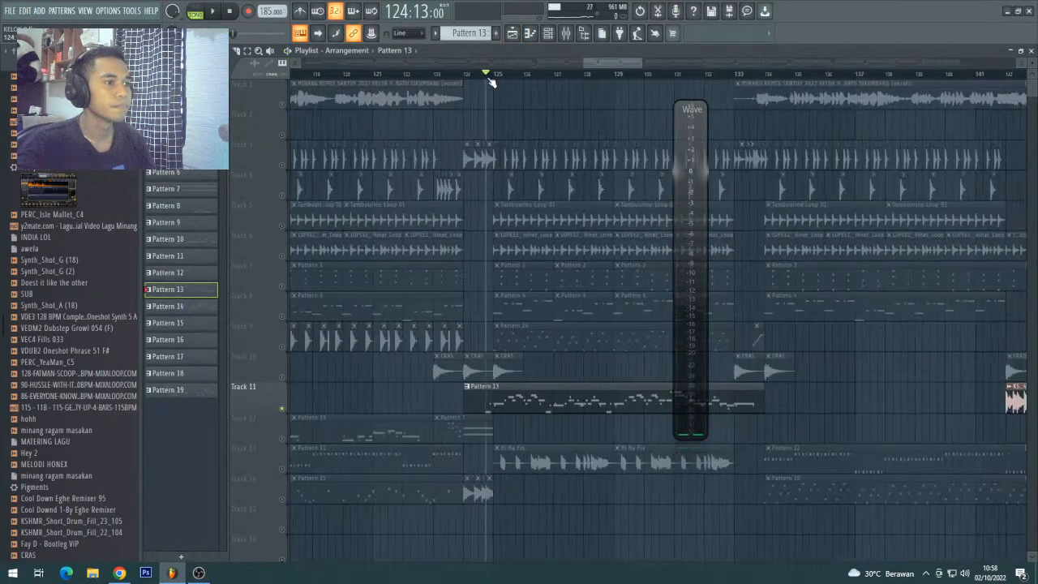
left_click(282, 408)
key("space")
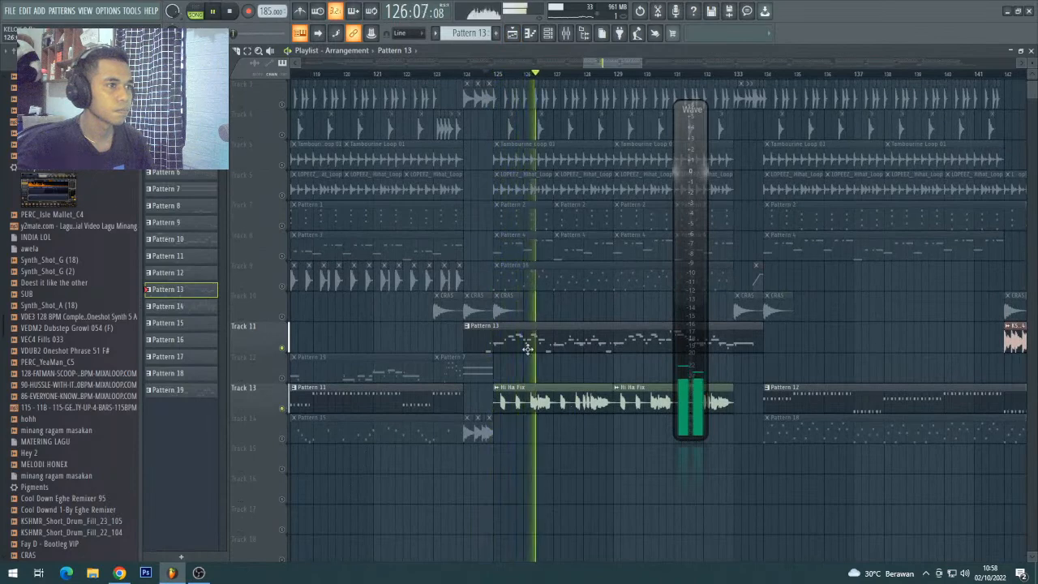
- Examine the flute reagge ub40 and Accordion 2 channels of Pattern 13 in the channel rack while replaying from bar 124
left_click(552, 34)
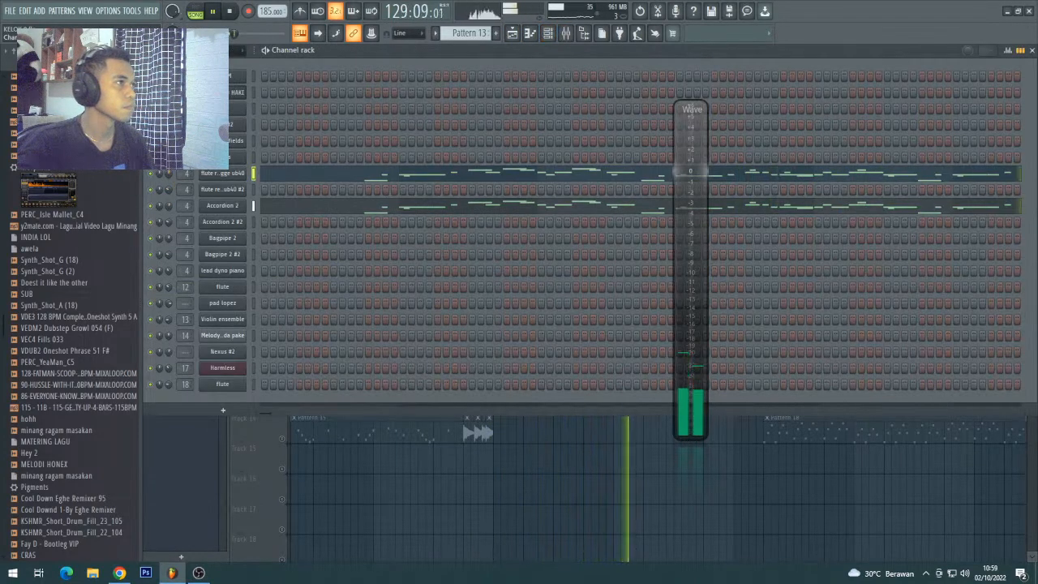
key("space")
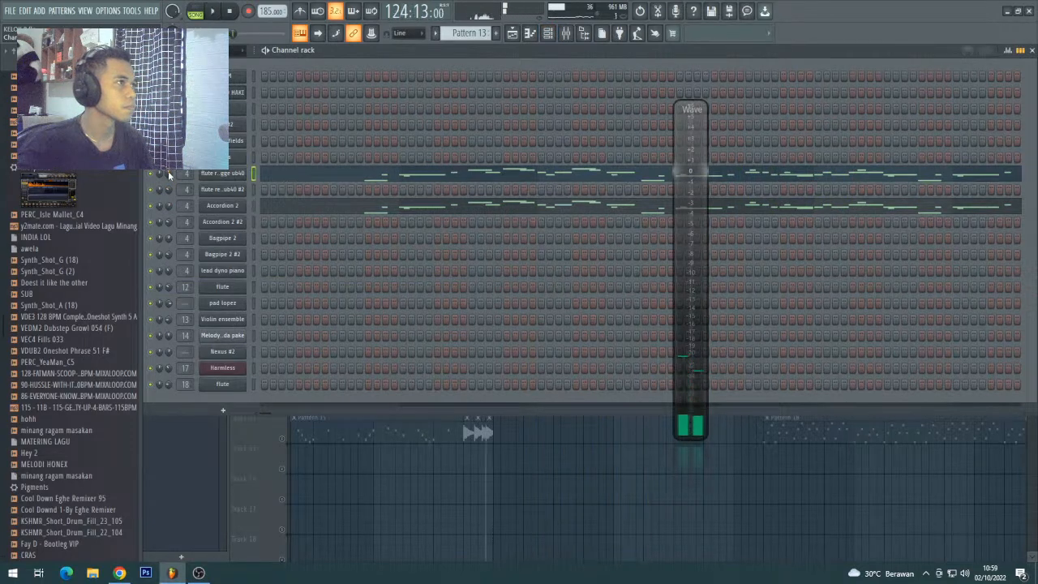
key("space")
key("space")
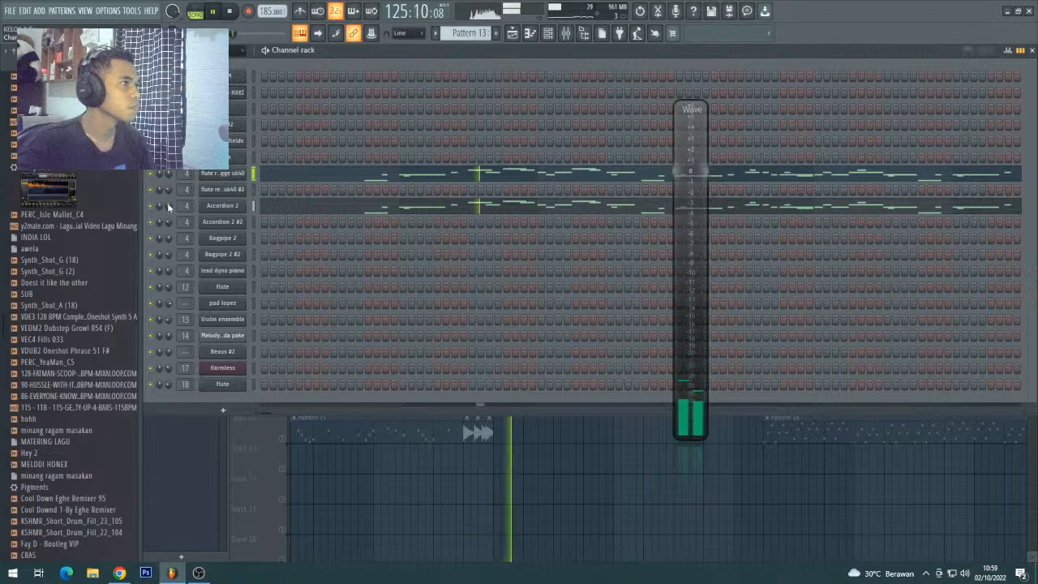
- Unmute Track 9 in the playlist and replay from bar 124 alongside Tracks 11 and 13
left_click(513, 33)
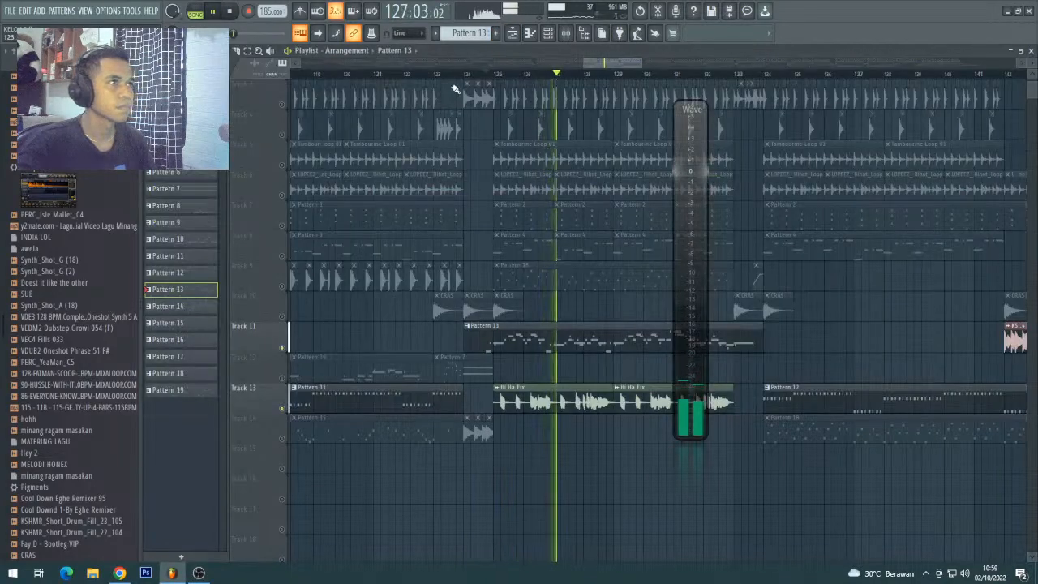
key("space")
left_click(289, 290)
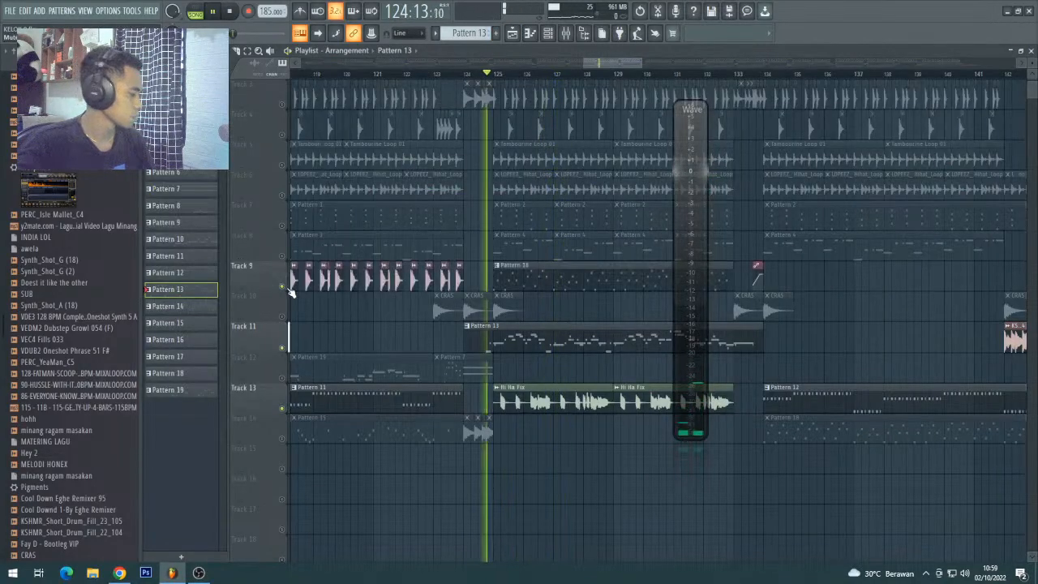
key("space")
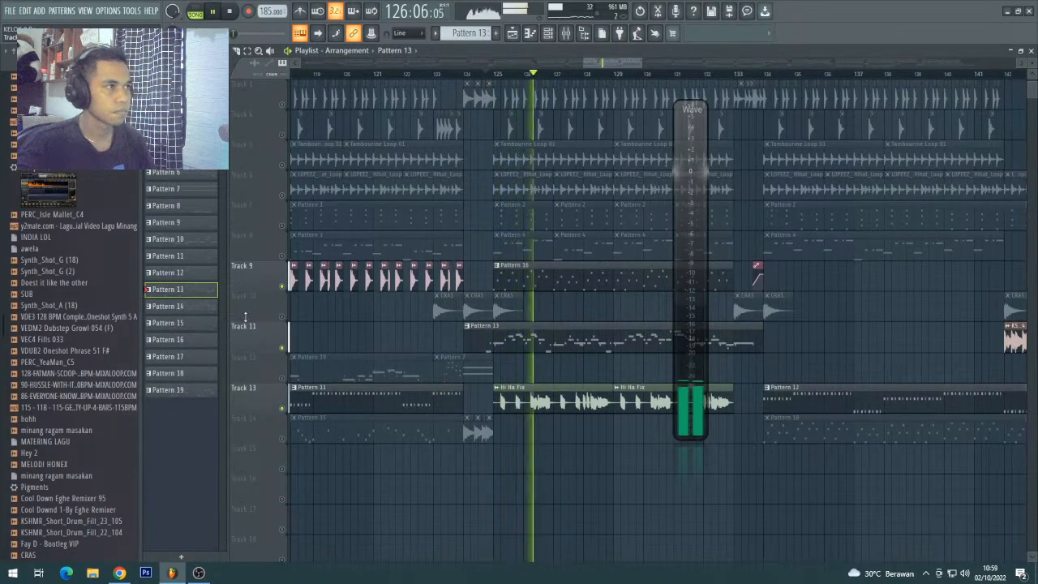
- Solo Track 9, reposition the Wave Candy meter, and select the Pattern 16 clip to check its levels in the mixer
right_click(283, 287)
left_click_drag(693, 192, 353, 165)
scroll(480, 88, "down", 3)
left_click(621, 276)
left_click(567, 34)
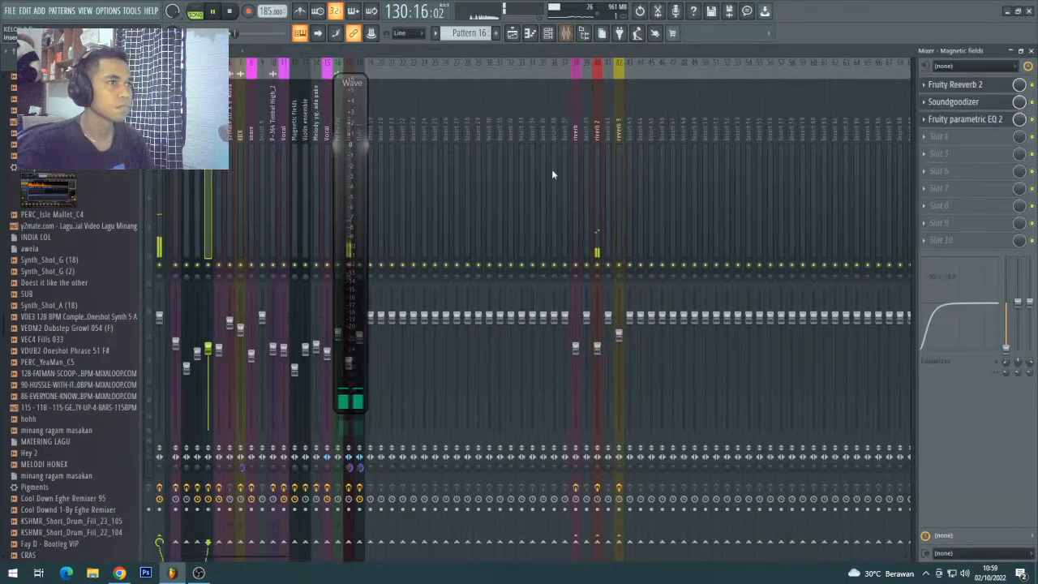
- Open Fruity Reeverb 2 on the riverb 2 mixer track and move its window clear to examine the reverb settings
left_click(600, 174)
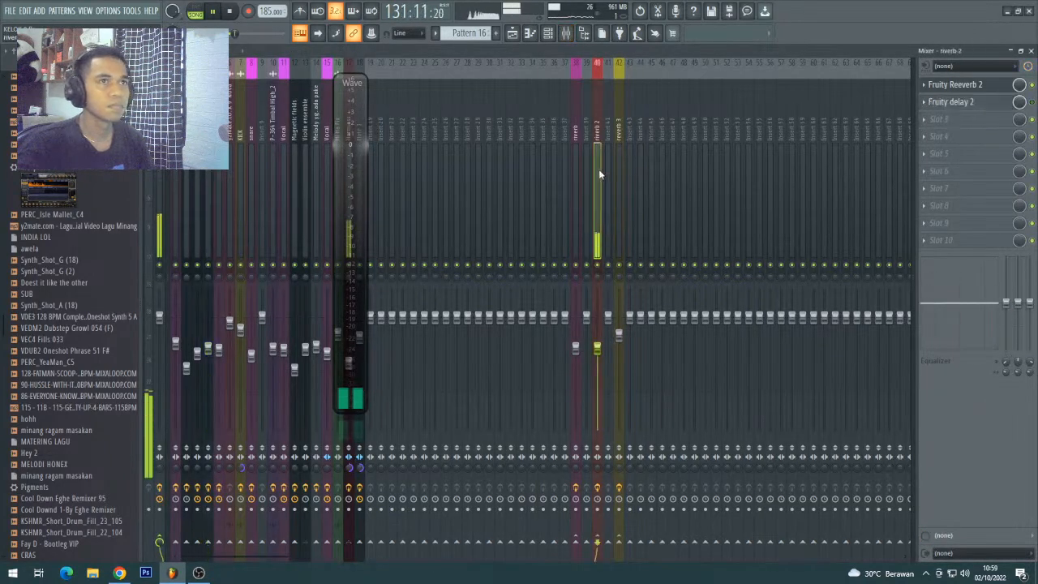
left_click(975, 87)
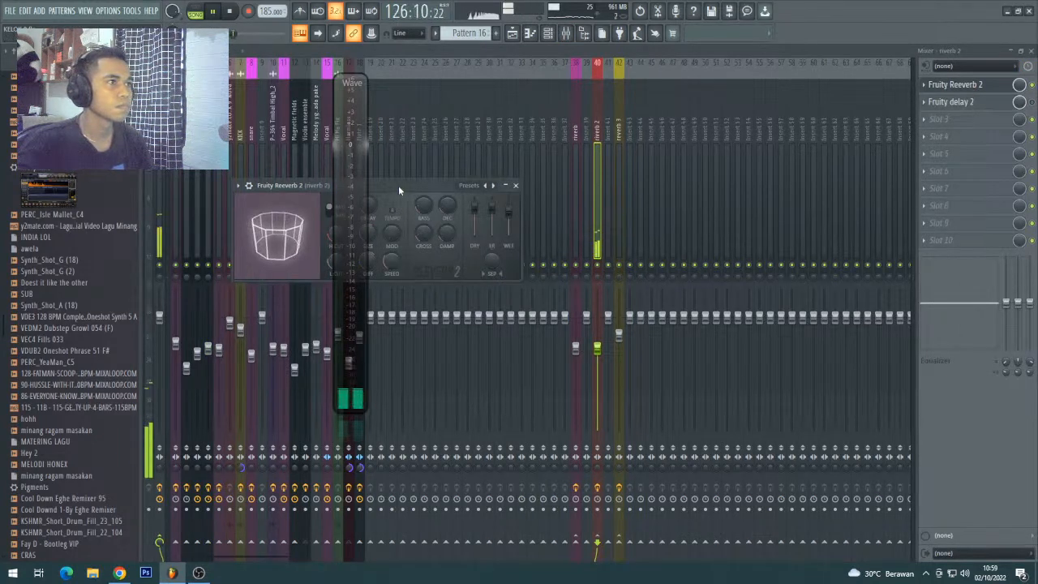
left_click_drag(397, 191, 564, 201)
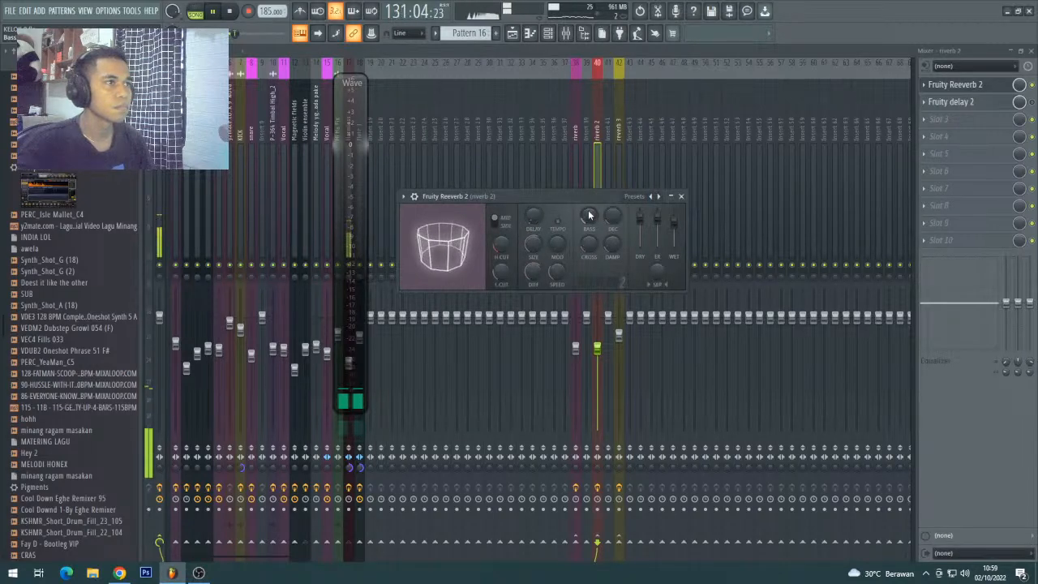
- Play the playlist from bar 143 with Track 11 unmuted, and check the Violin ensemble mixer track used by Pattern 10
left_click(512, 32)
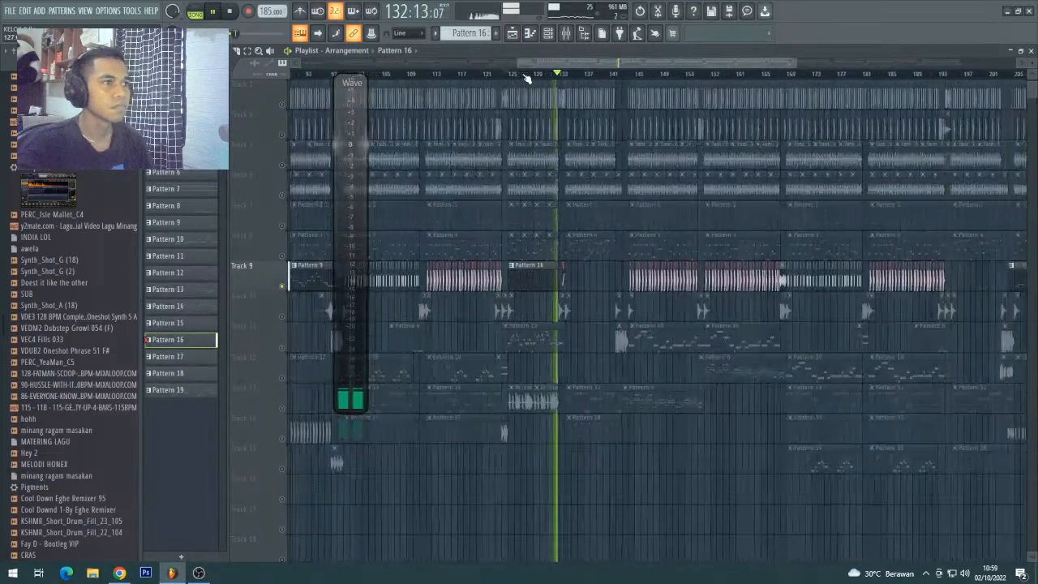
scroll(568, 262, "up", 2)
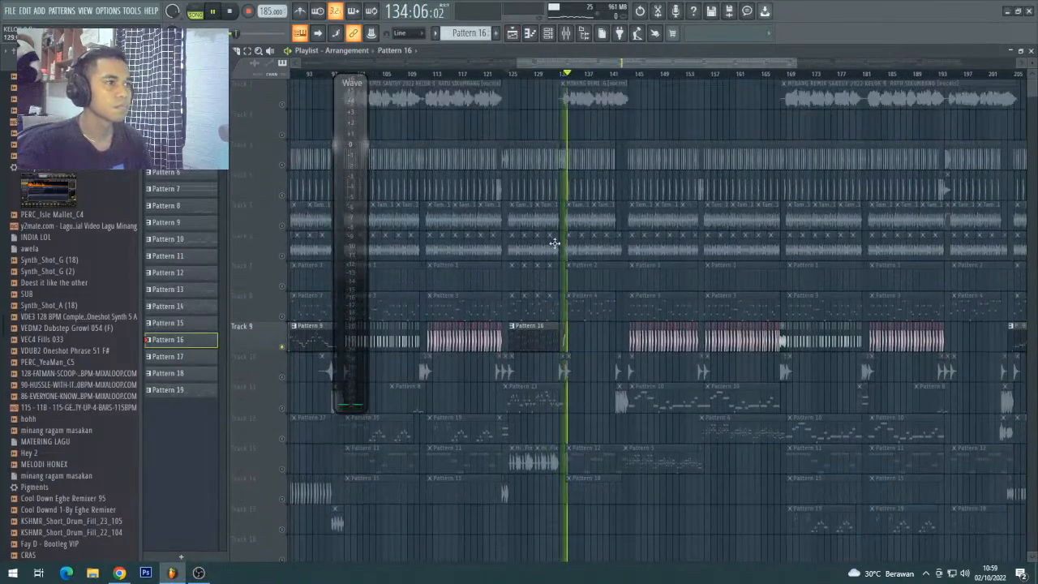
key("space")
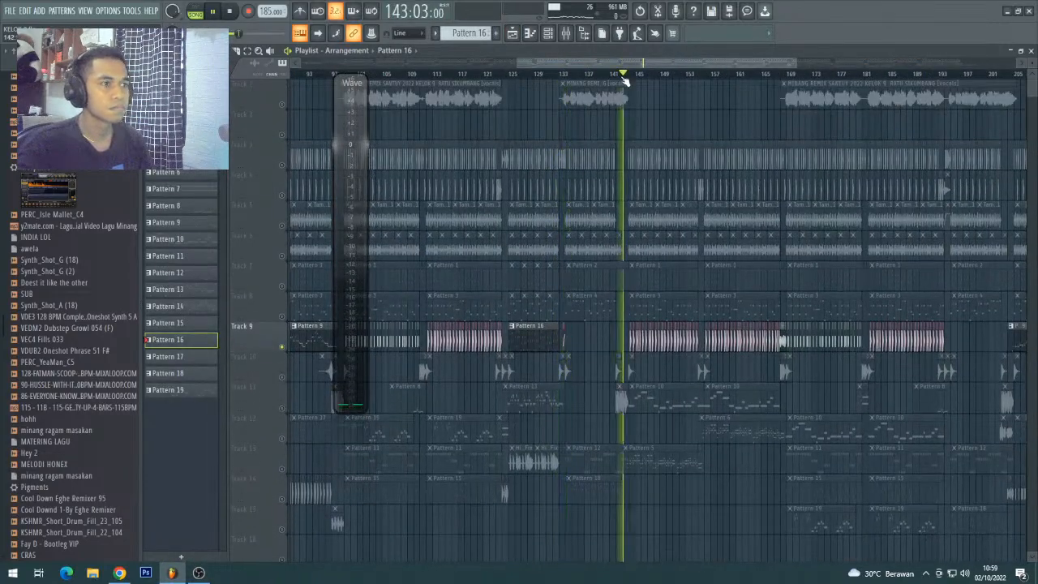
scroll(625, 81, "up", 3)
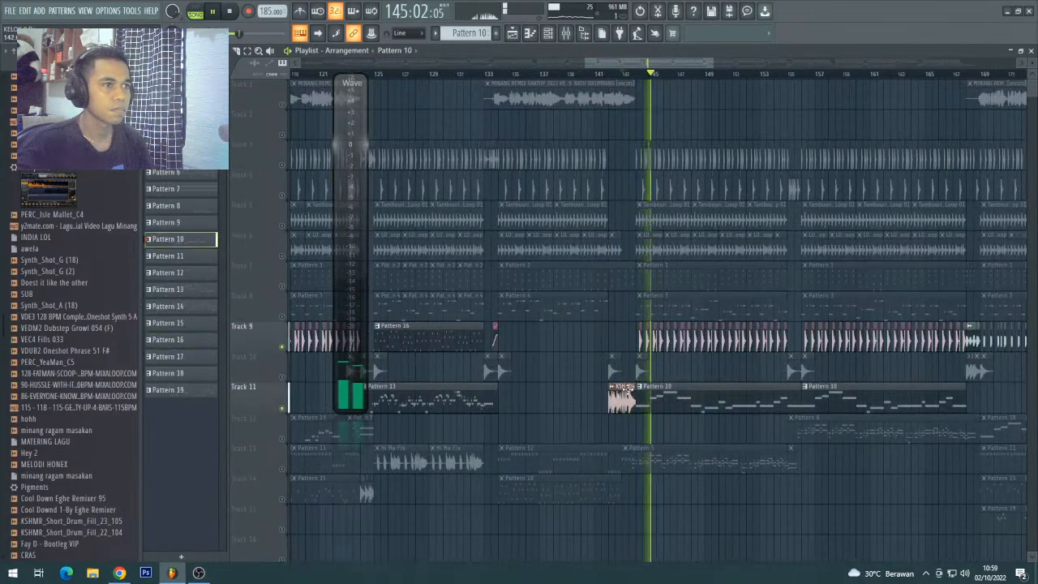
left_click(566, 35)
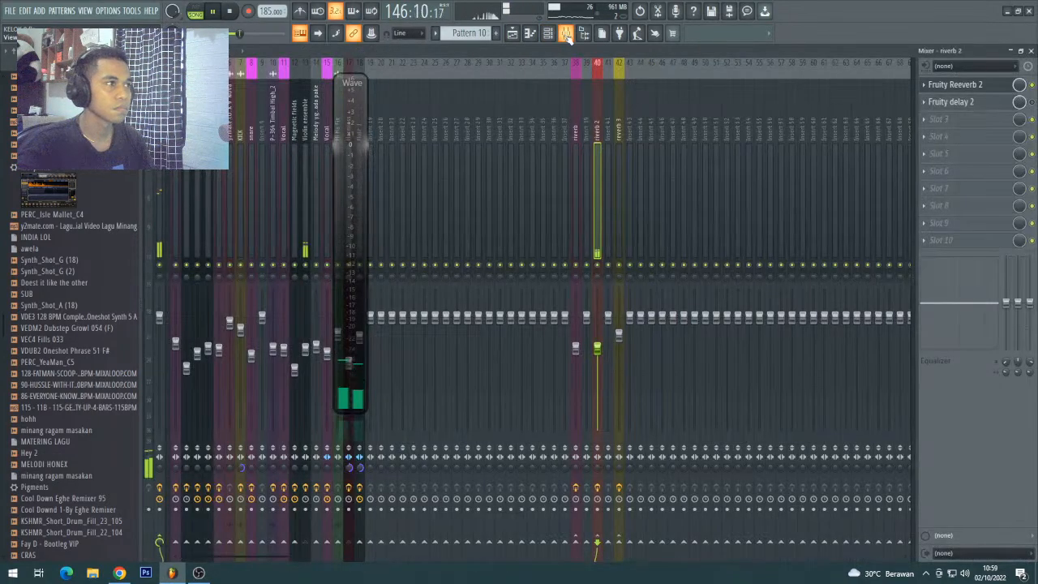
left_click(302, 172)
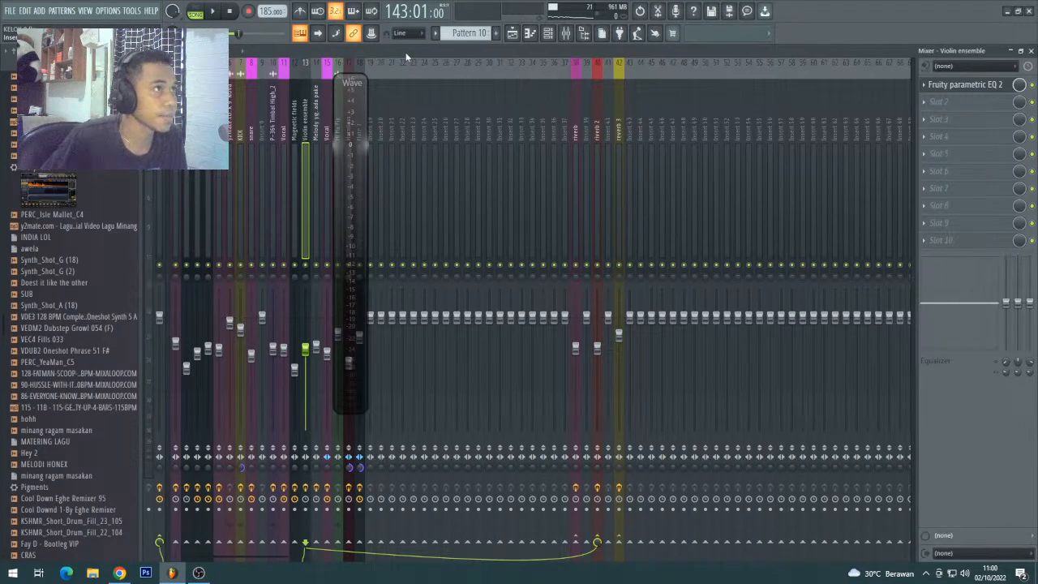
- Unmute Track 13 in the playlist and replay from bar 143 to hear Pattern 5 with Tracks 9 and 11
left_click(511, 33)
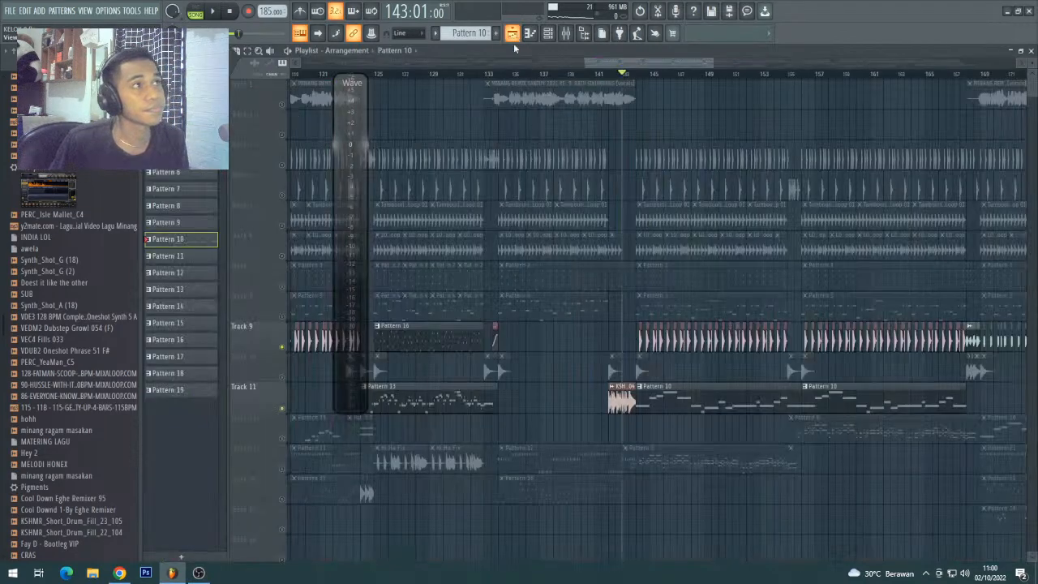
left_click_drag(604, 64, 616, 64)
left_click(281, 468)
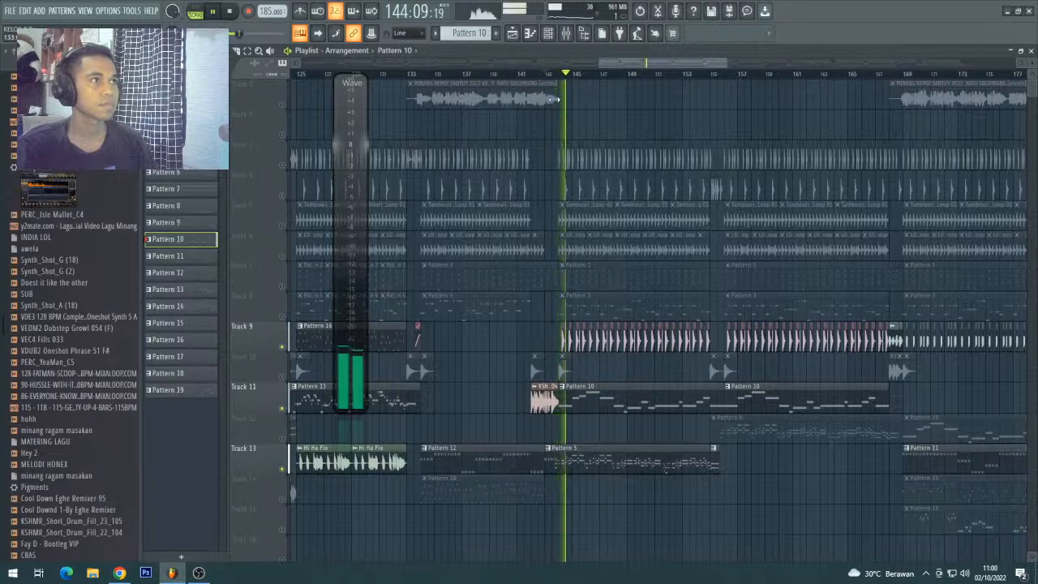
- Select the Pattern 5 clip on Track 13, examine its channels in the channel rack, and return to the playlist
scroll(551, 75, "up", 4)
scroll(540, 144, "down", 3)
scroll(540, 144, "down", 1)
mouse_move(510, 357)
left_mouse_down()
mouse_move(510, 325)
mouse_move(507, 376)
left_mouse_up()
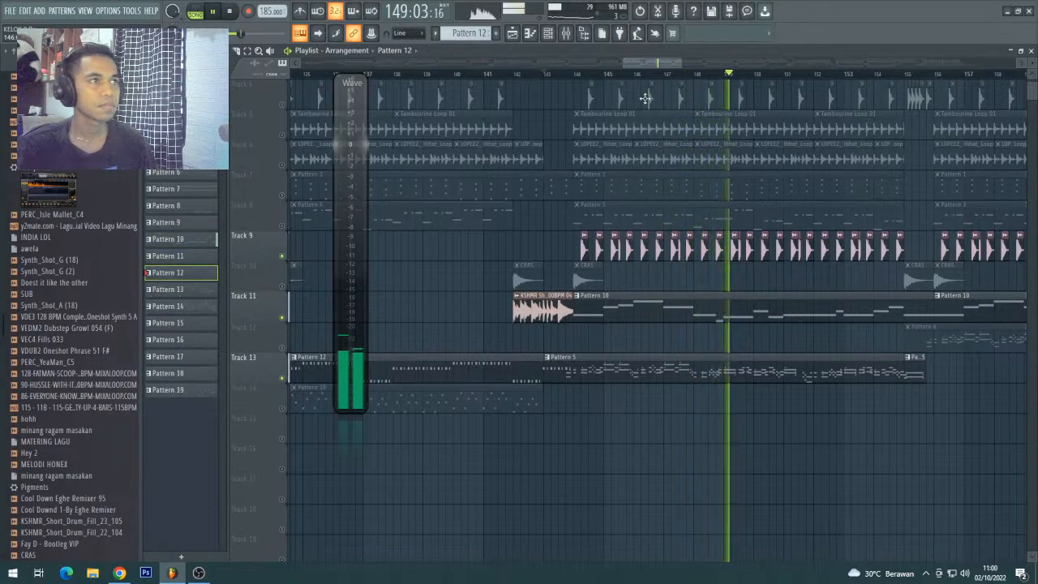
scroll(608, 76, "down", 3)
scroll(607, 79, "down", 2)
scroll(690, 79, "up", 3)
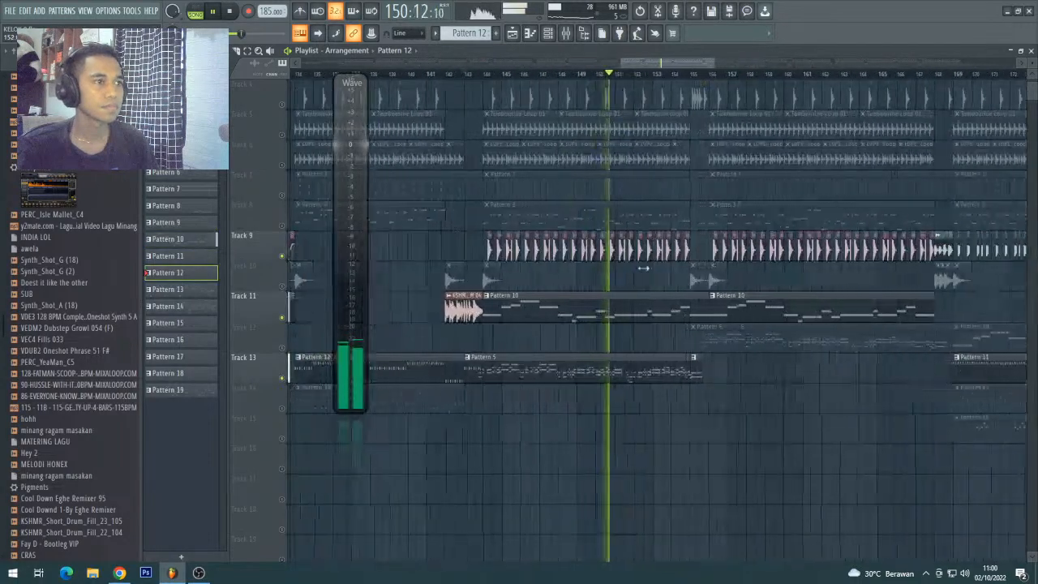
left_click(636, 372)
left_click(547, 33)
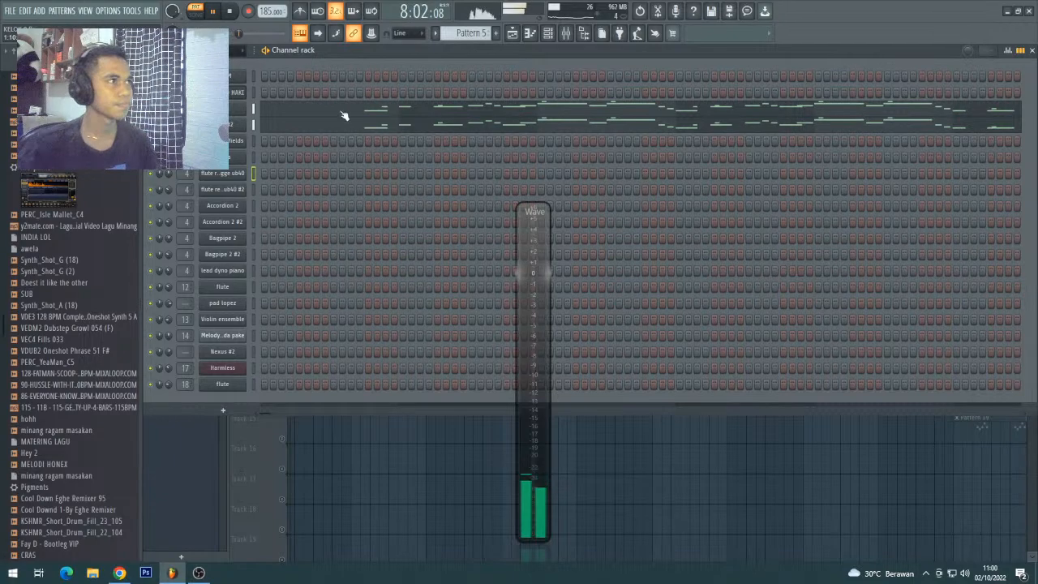
left_click(512, 33)
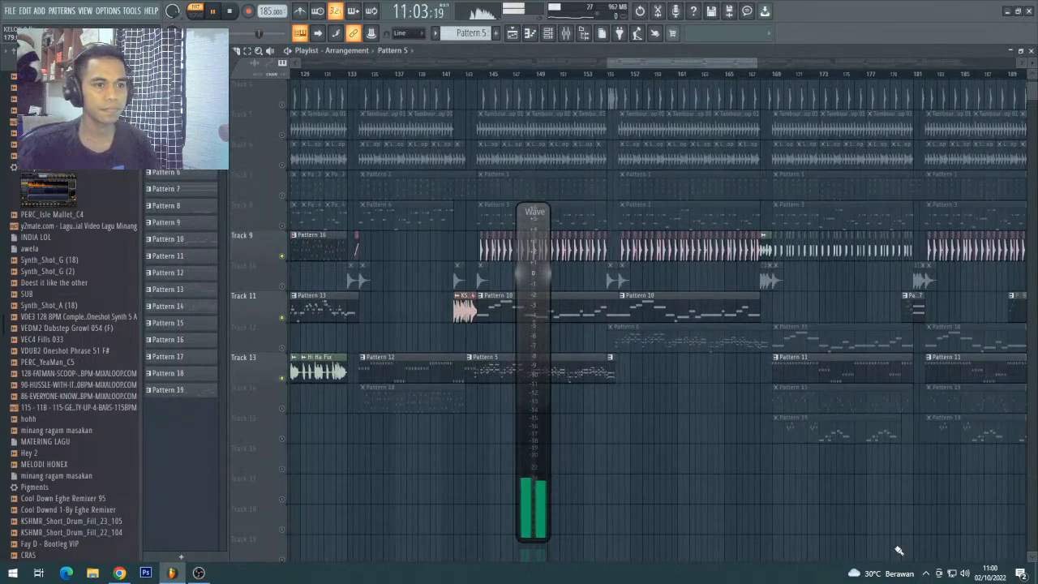
- Switch to OBS and check the Mic/Aux source's filters and device properties without changing them
left_click(199, 573)
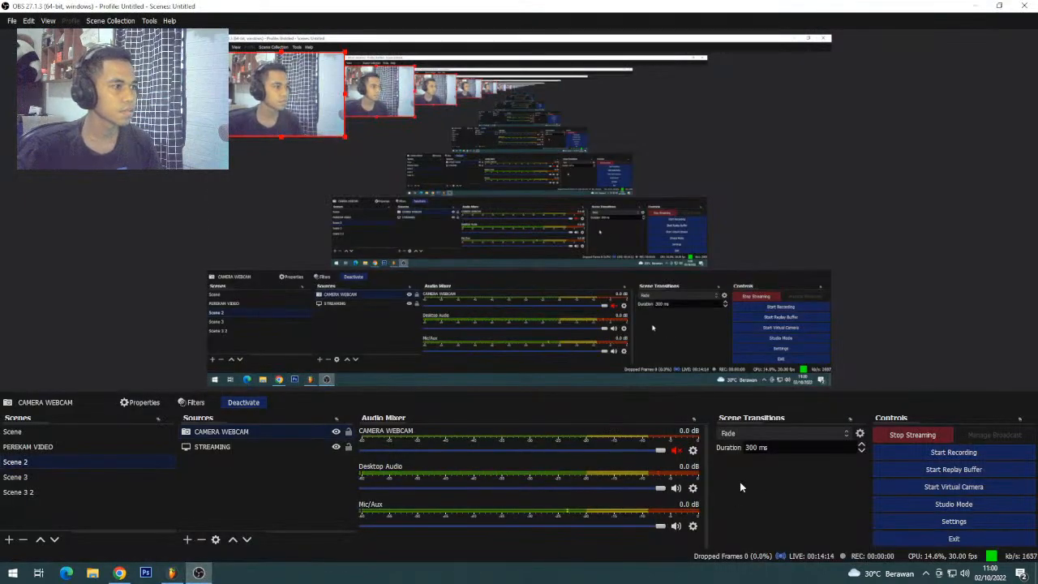
left_click(693, 527)
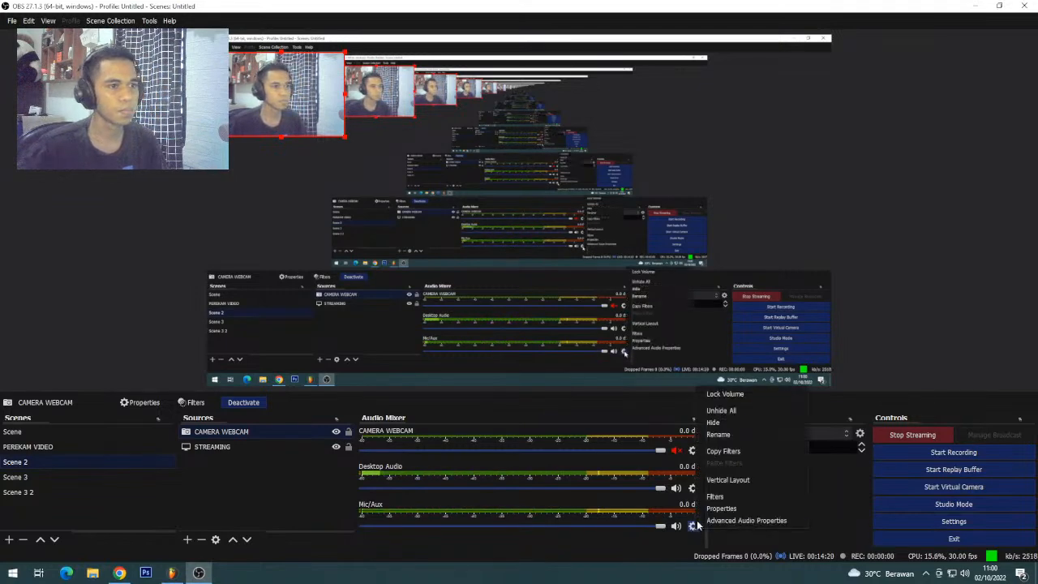
left_click(715, 496)
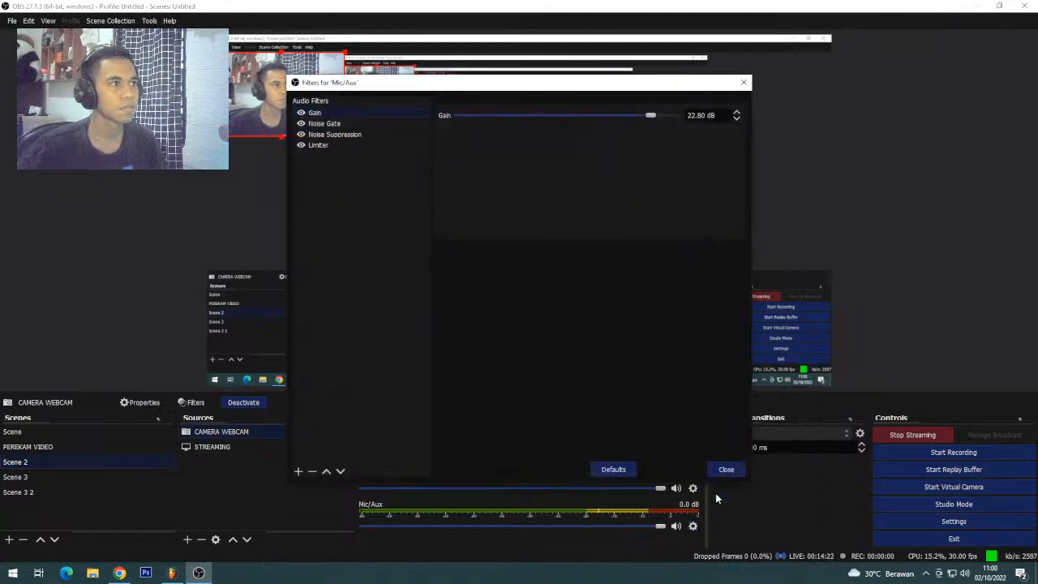
left_click(743, 82)
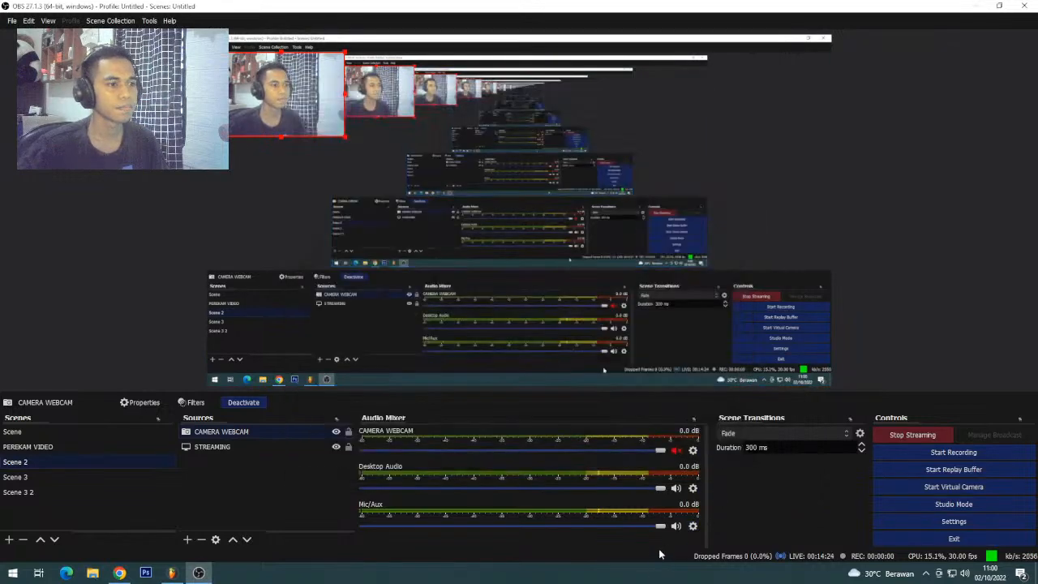
left_click(694, 526)
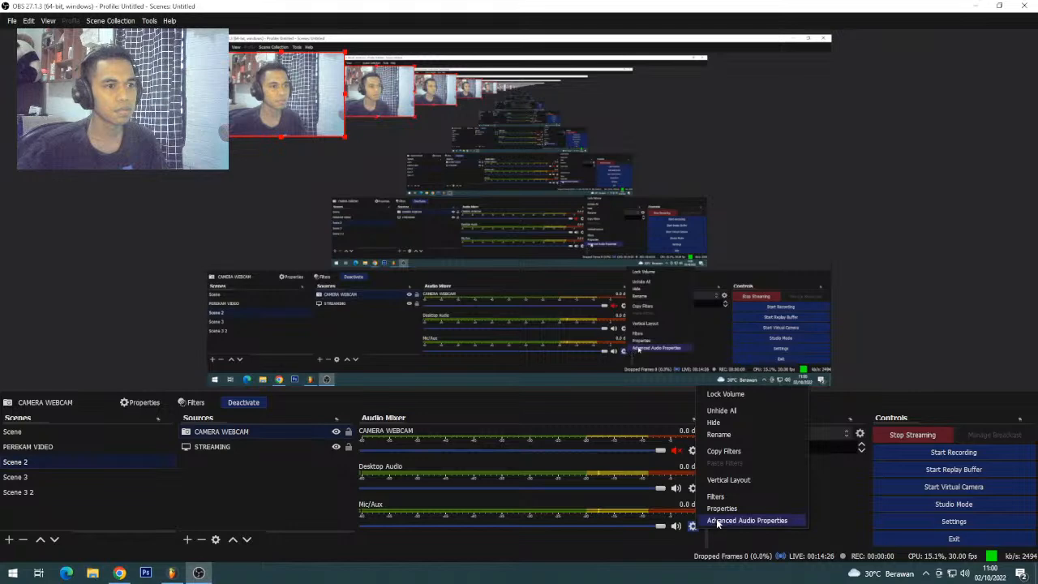
left_click(721, 508)
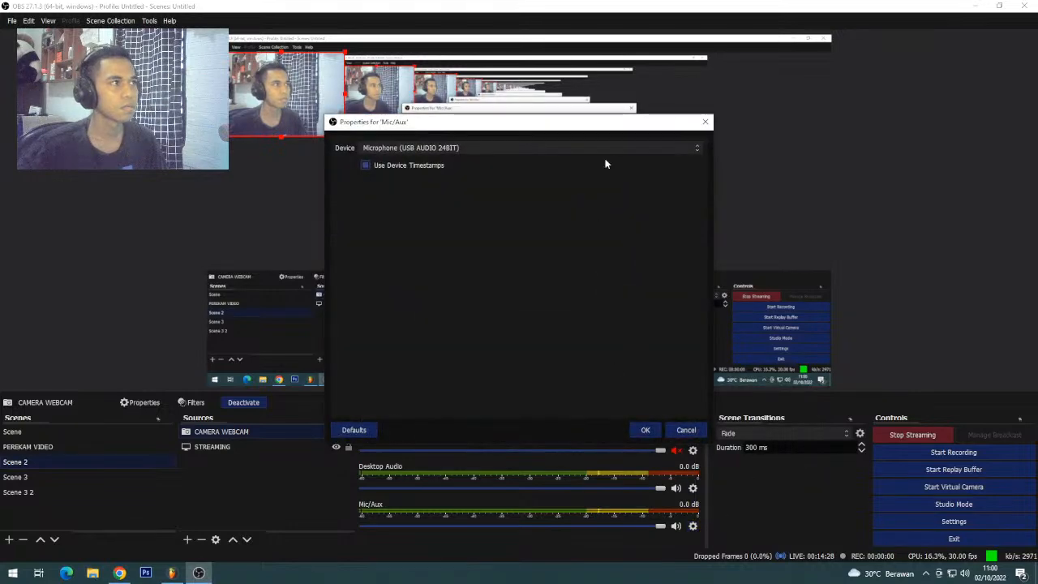
left_click(705, 122)
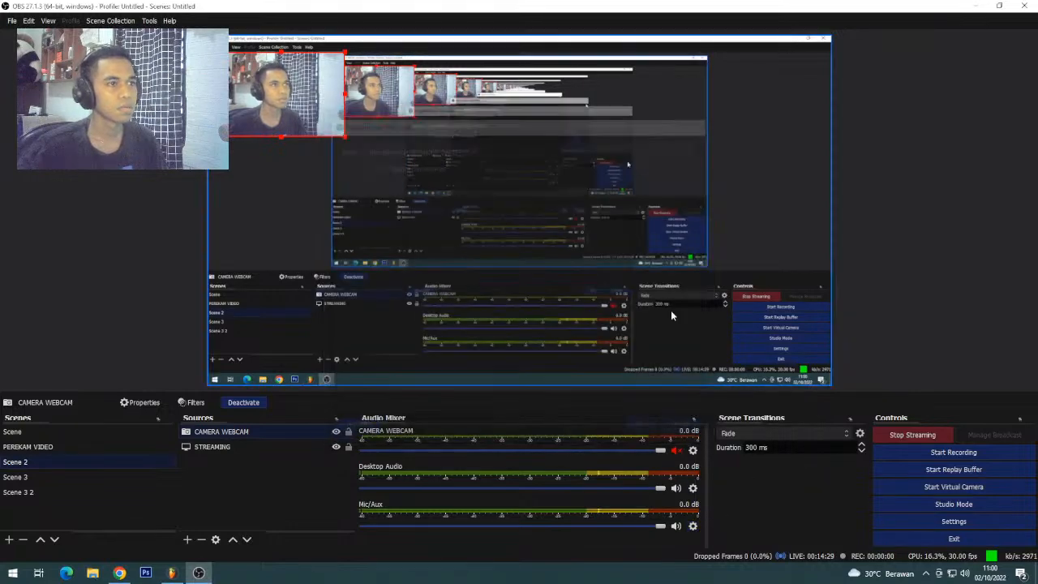
- Set the Mic/Aux audio monitoring to Monitor Off in the Advanced Audio Properties
left_click(692, 526)
left_click(704, 523)
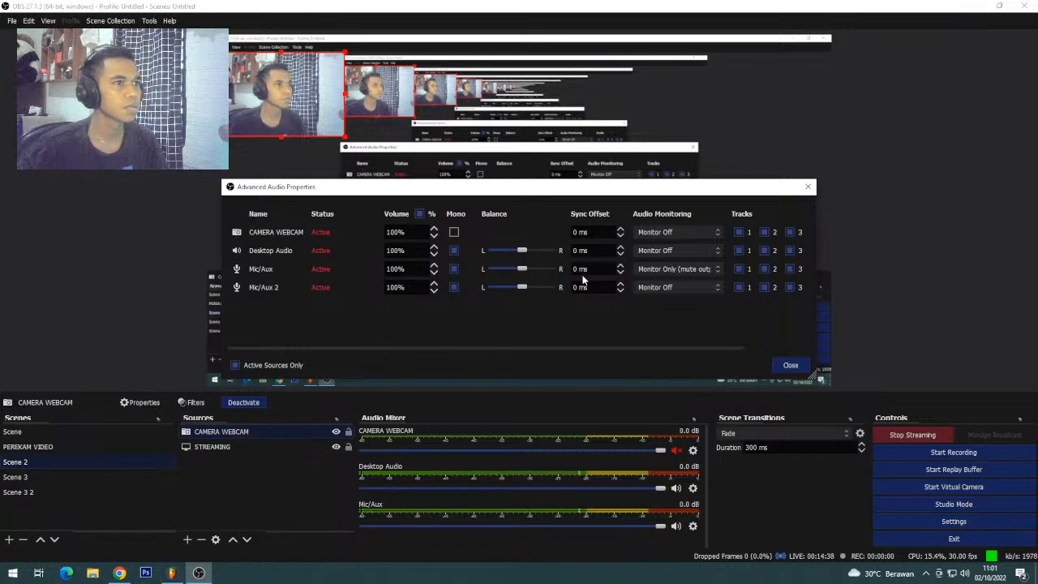
left_click(667, 271)
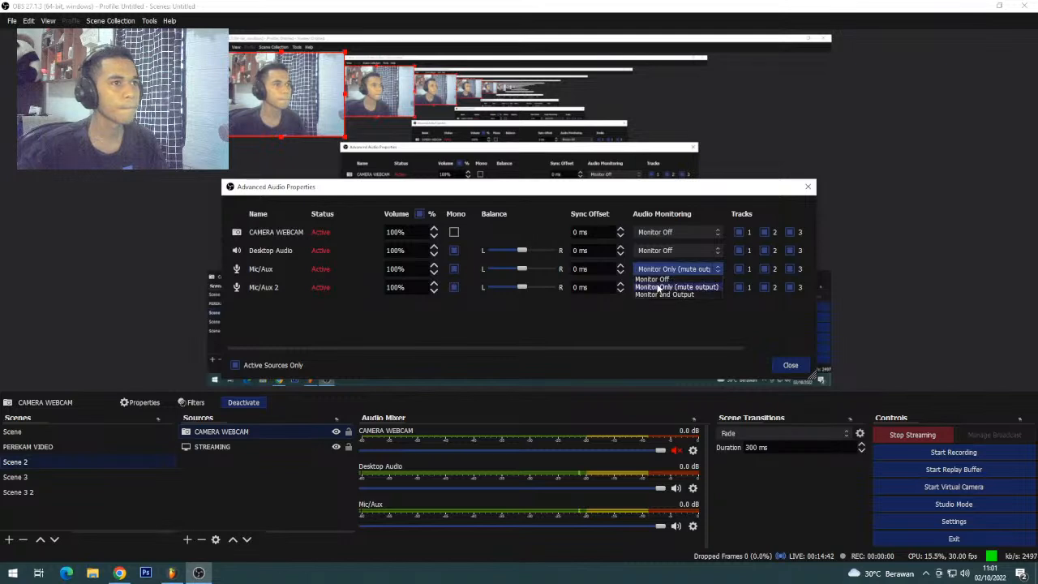
left_click(654, 280)
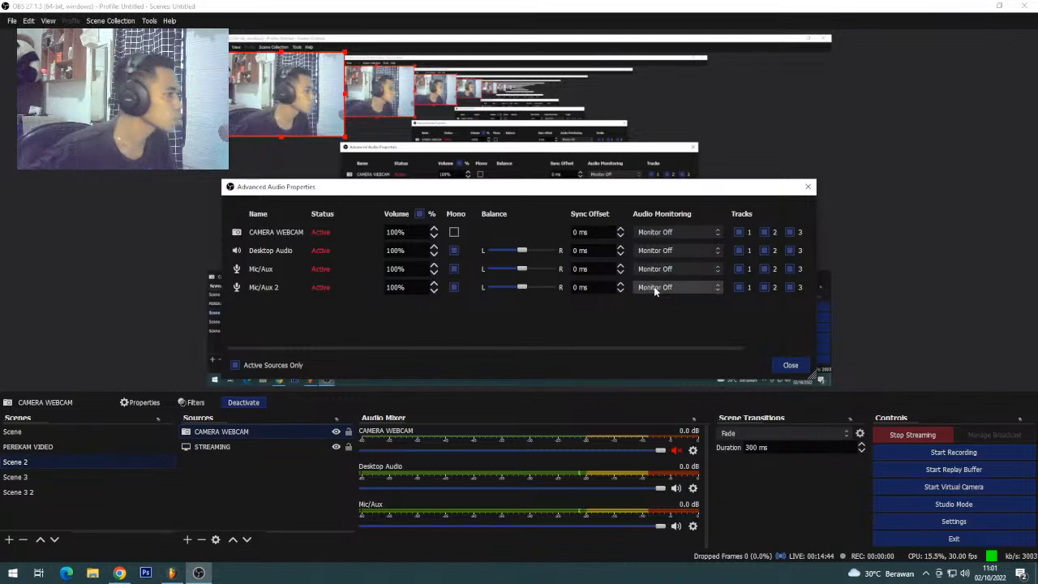
left_click(791, 365)
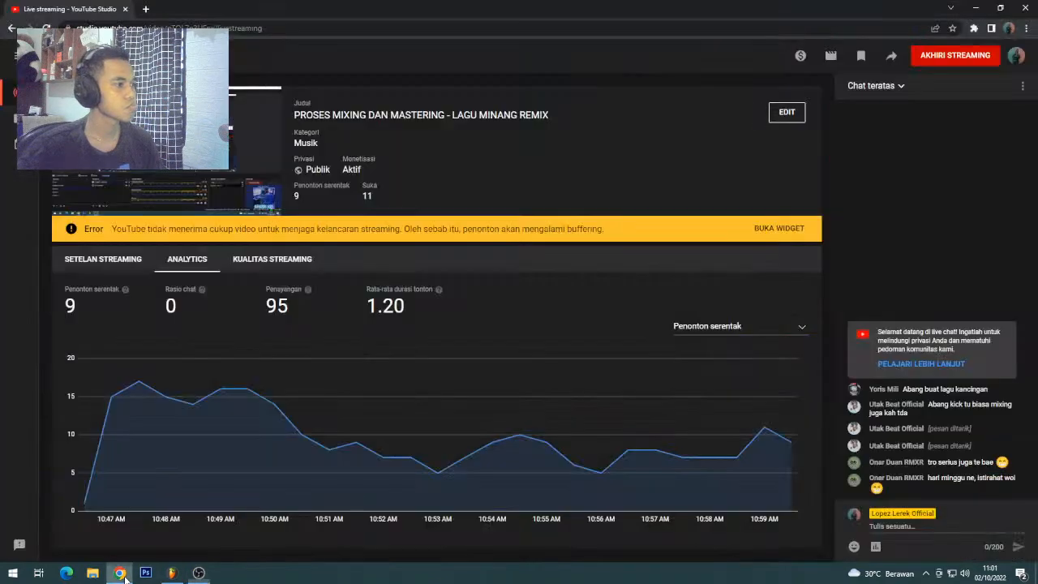
- Check the live stream page in YouTube Studio, return to FL Studio and play the playlist from bar 143
left_click(119, 573)
left_click(172, 573)
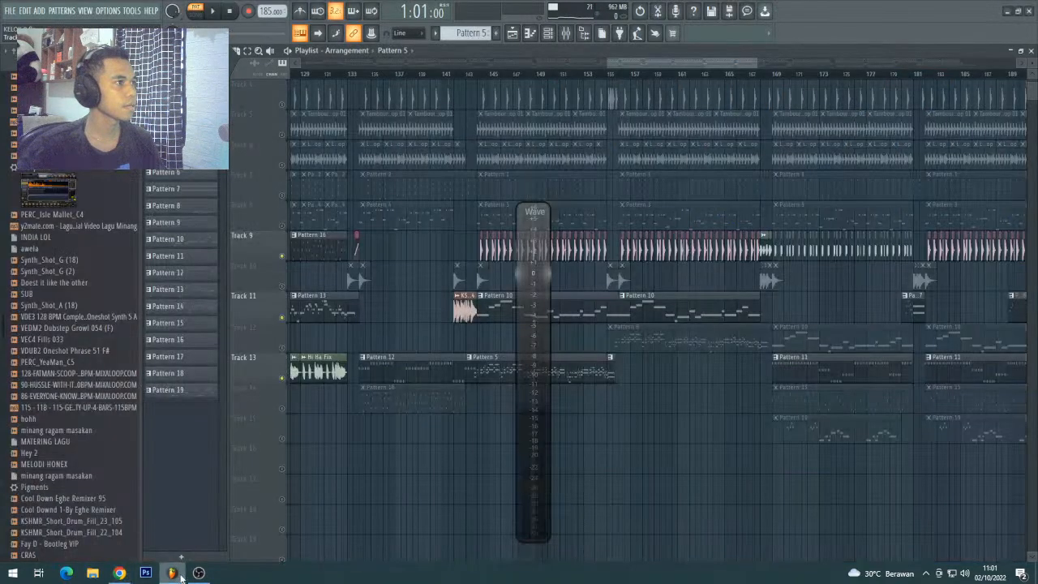
left_click(464, 74)
scroll(470, 76, "down", 2)
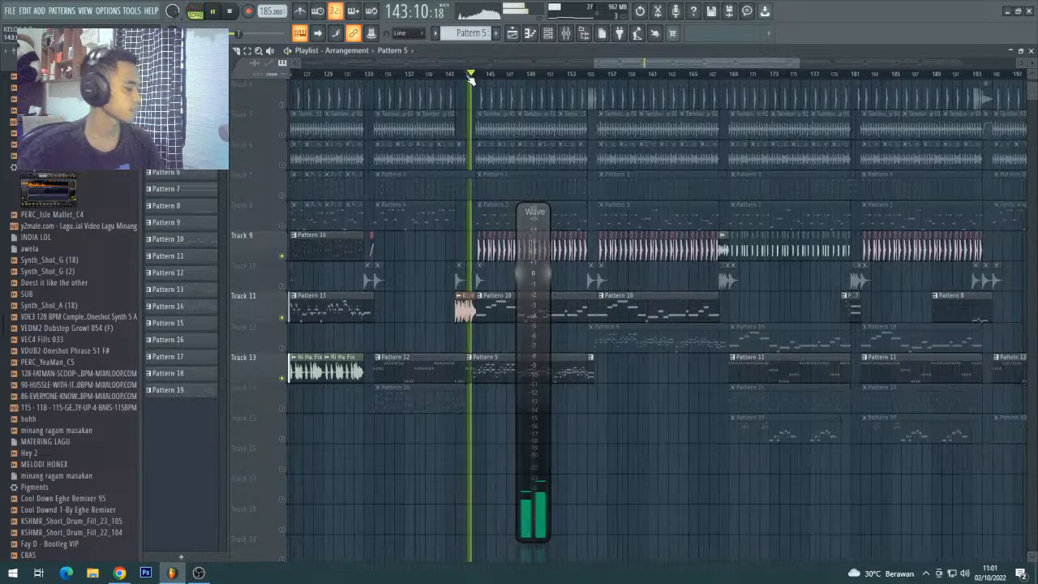
key("space")
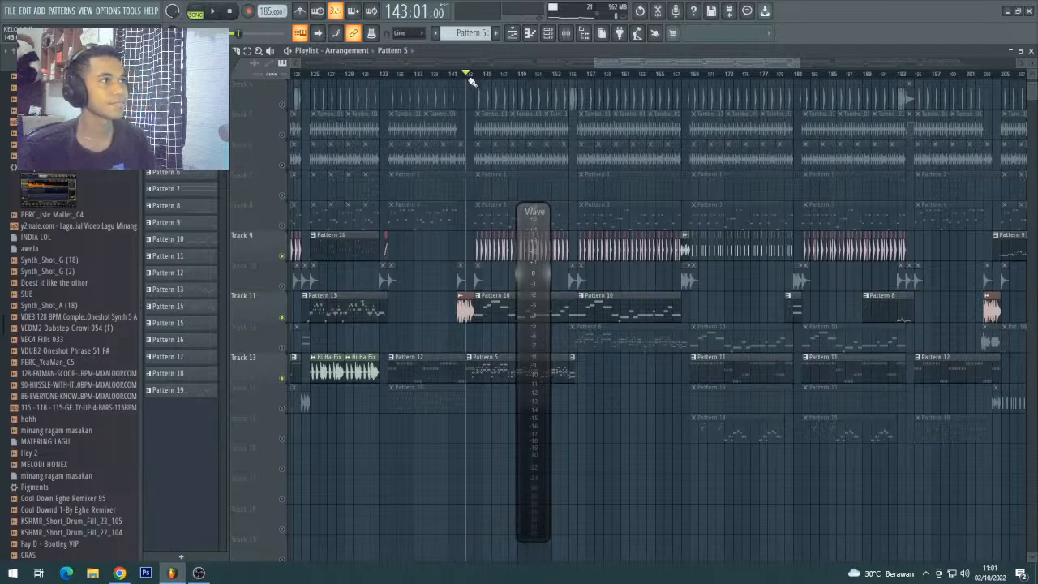
- Replay the playlist from bar 142 to hear Tracks 9, 11 and 13 together
scroll(476, 86, "up", 2)
left_click(445, 74)
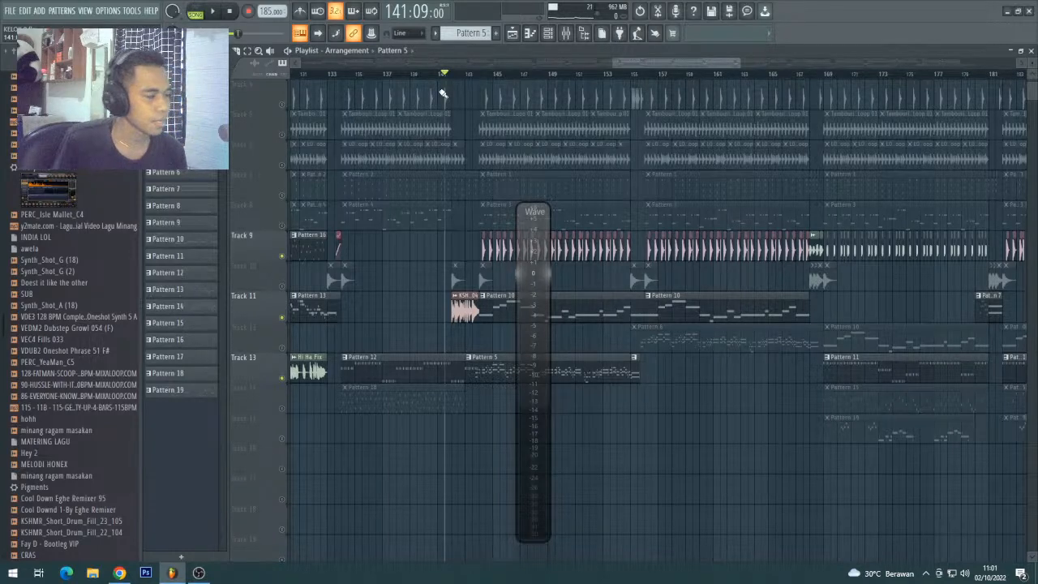
left_click(452, 76)
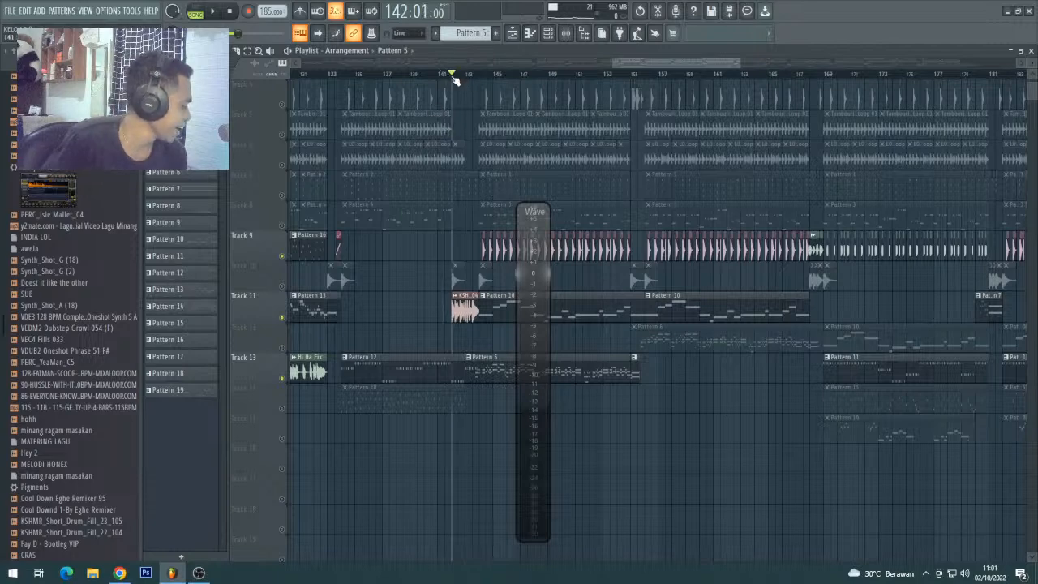
key("space")
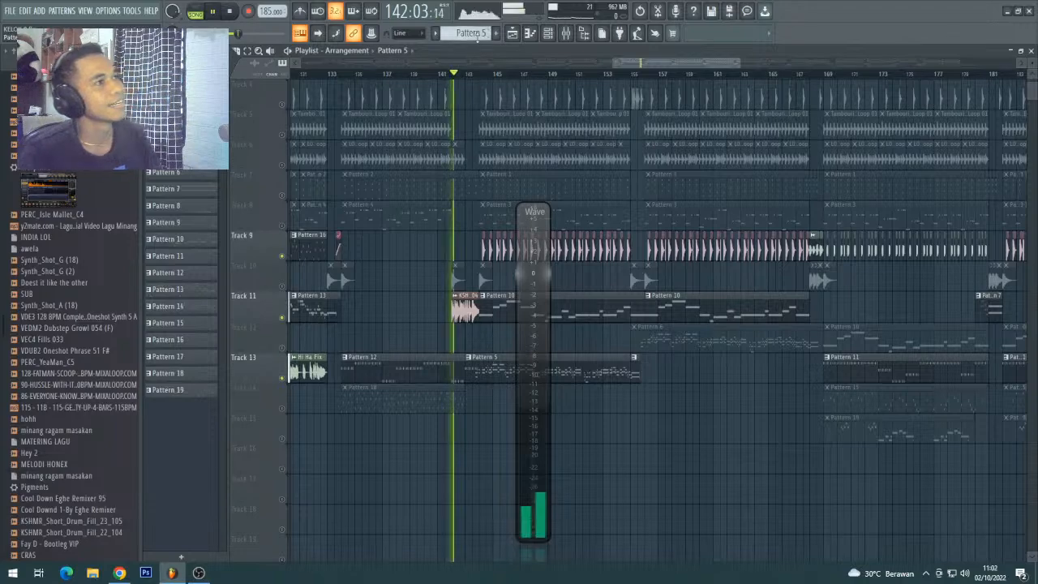
scroll(458, 77, "up", 3)
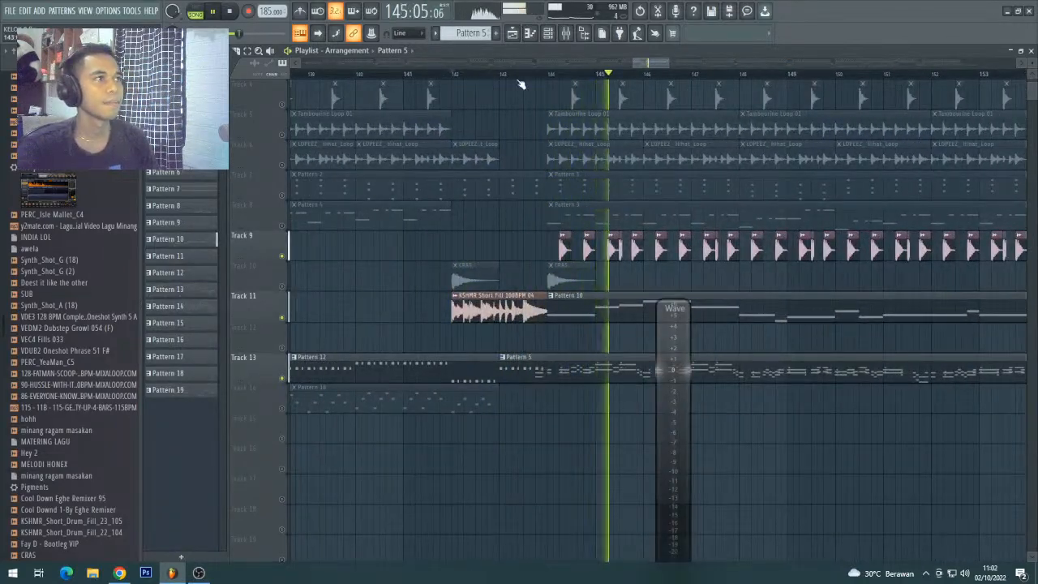
- Unmute Track 12 and play the playlist from bar 155 to hear the Pattern 6 part
scroll(528, 76, "down", 5)
key("space")
left_click(613, 78)
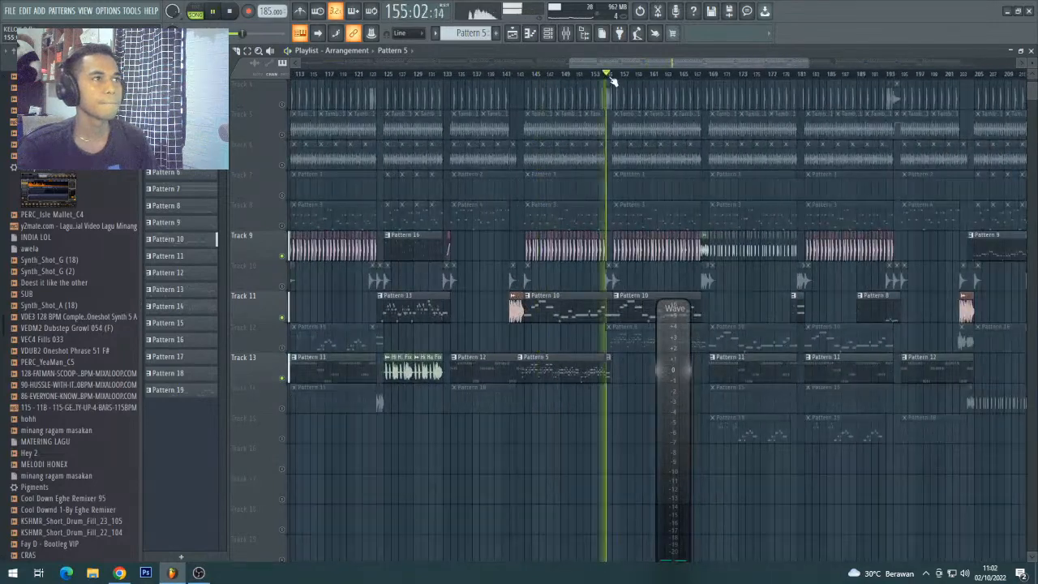
scroll(614, 77, "up", 4)
left_click(282, 348)
key("space")
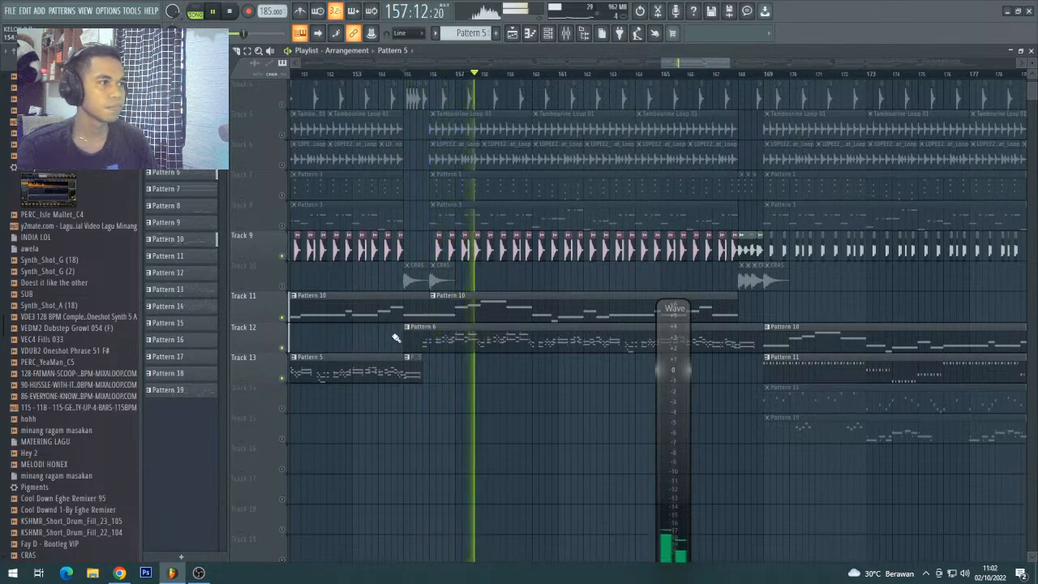
- Select the Pattern 6 clip on Track 12 while playback continues
scroll(482, 249, "up", 3)
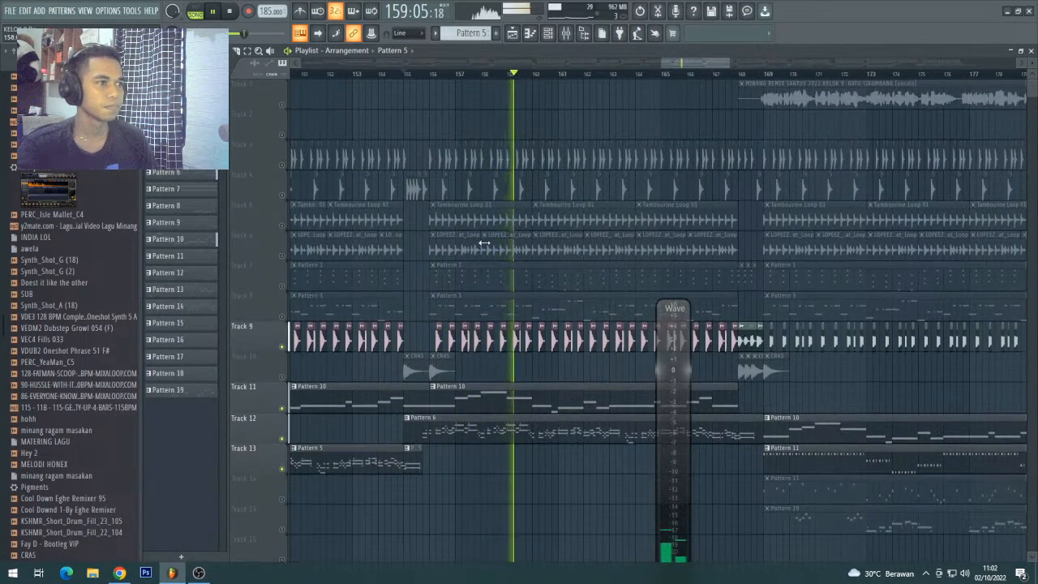
scroll(478, 175, "up", 2, "ctrl")
scroll(480, 186, "down", 2)
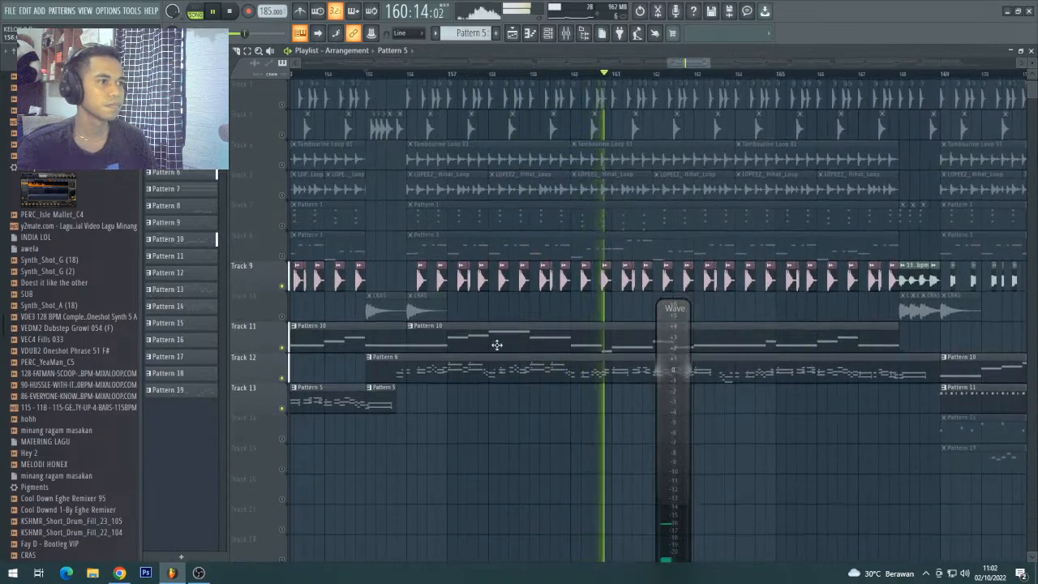
left_click(542, 360)
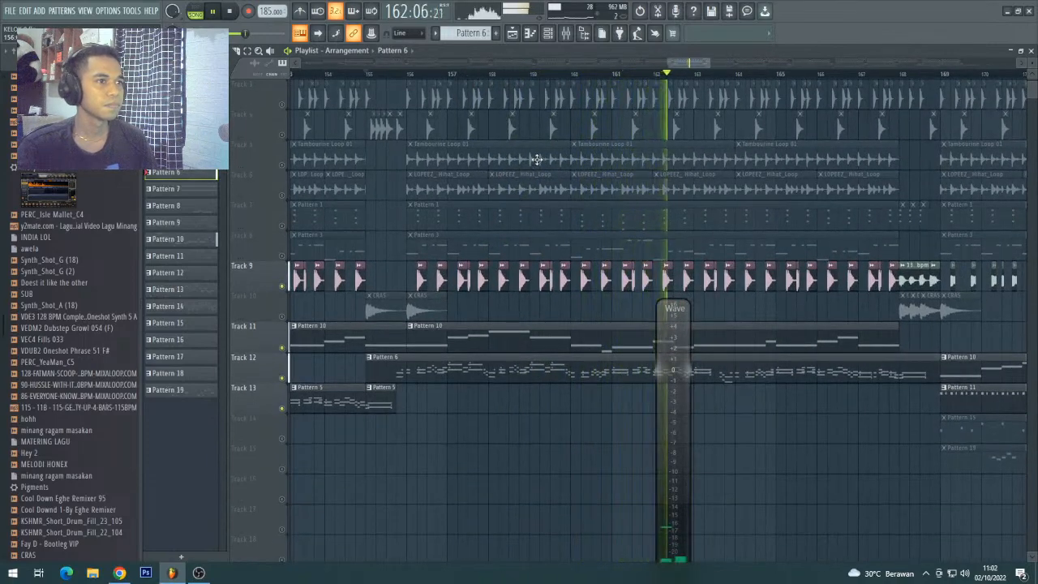
scroll(551, 77, "down", 3)
- Copy the Violin ensemble notes of Pattern 10 in the channel rack, stop playback, and clone that channel
left_click(577, 327)
left_click(550, 34)
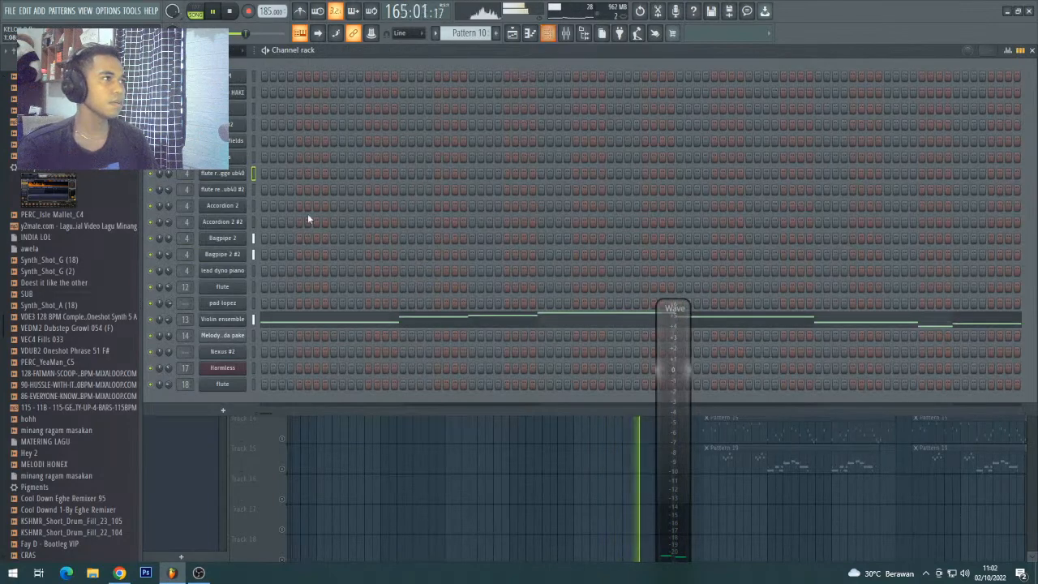
right_click(226, 320)
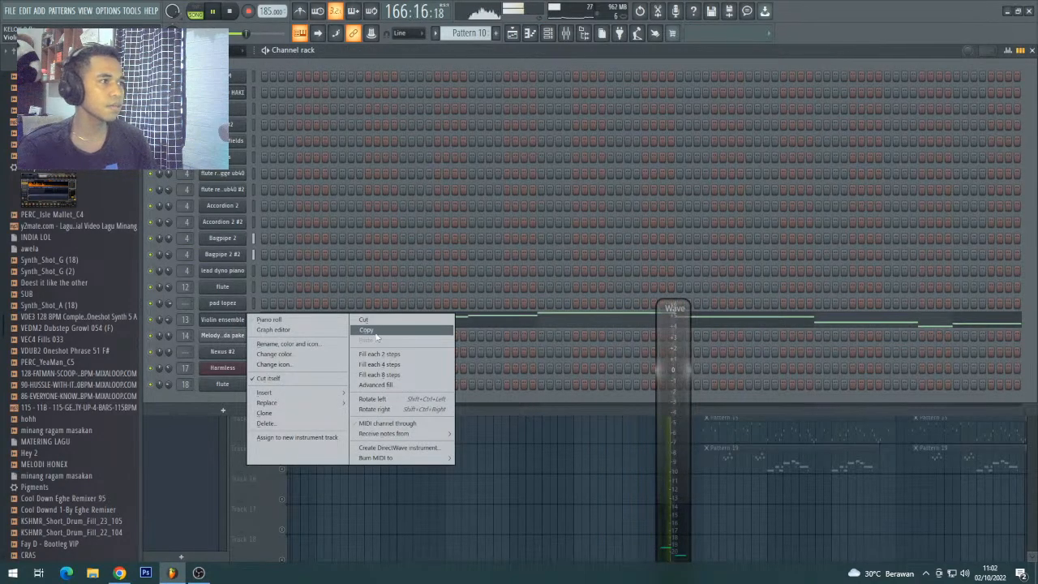
left_click(379, 330)
key("space")
right_click(232, 325)
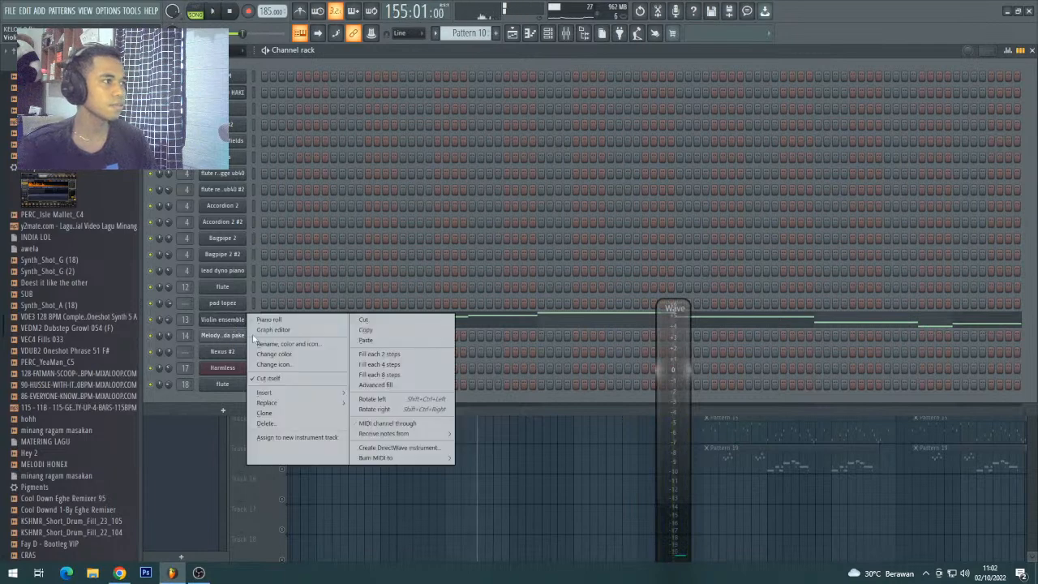
left_click(315, 413)
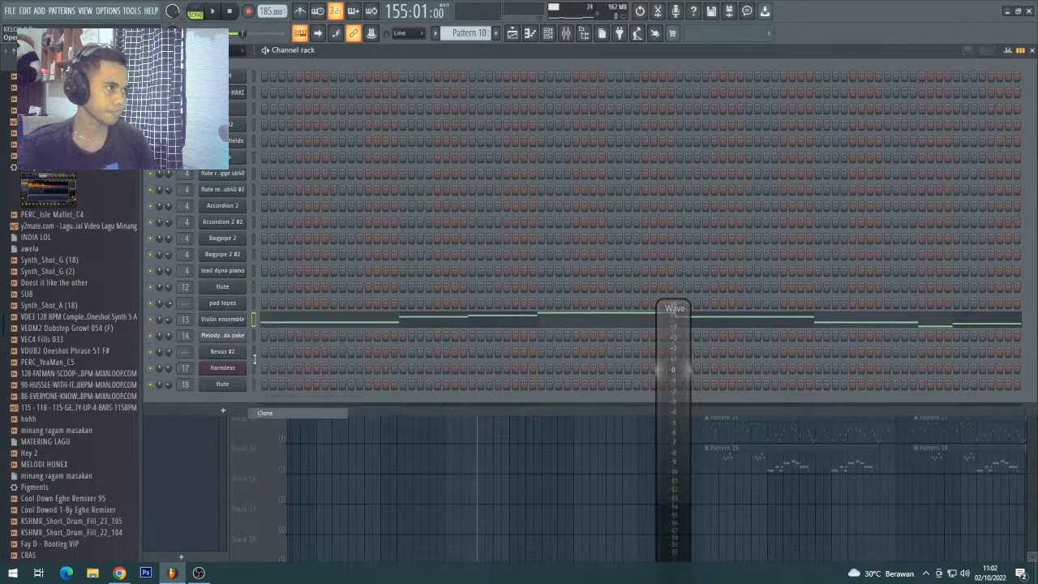
- Replace the cloned Violin ensemble channel's instrument with FLEX and load the pad lopez preset
left_click(227, 339)
right_click(227, 339)
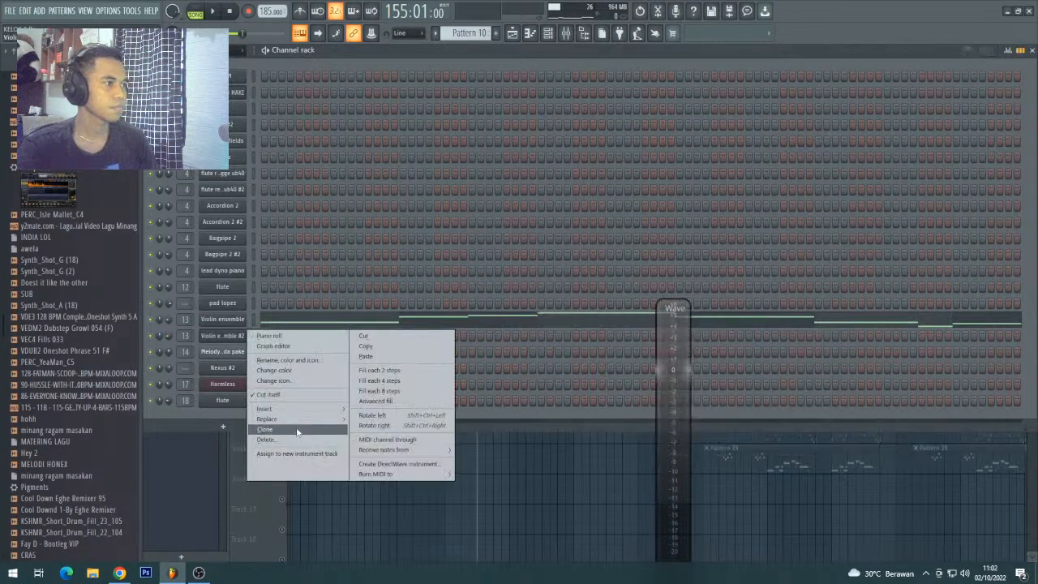
mouse_move(292, 419)
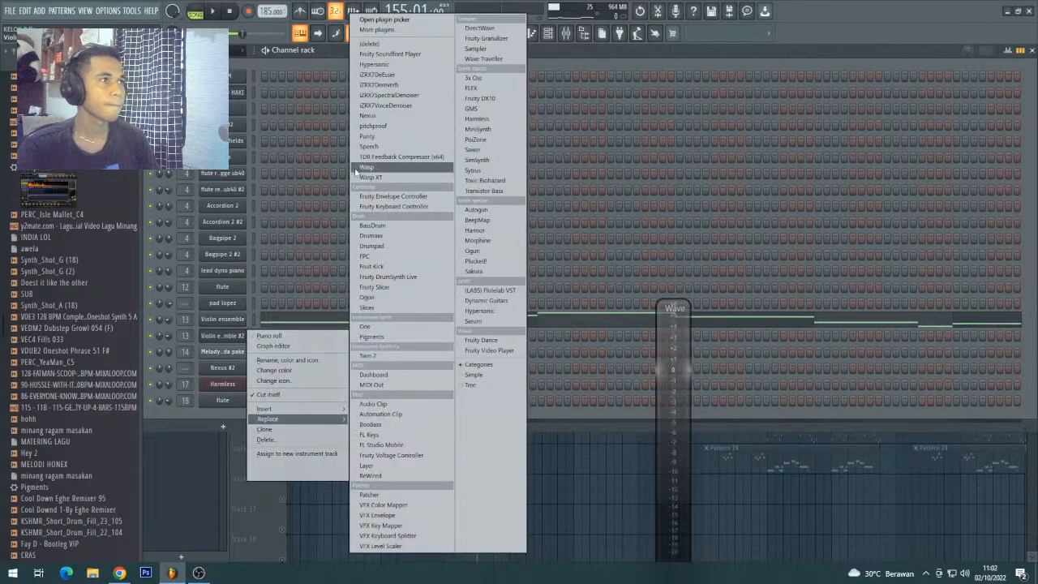
left_click(474, 89)
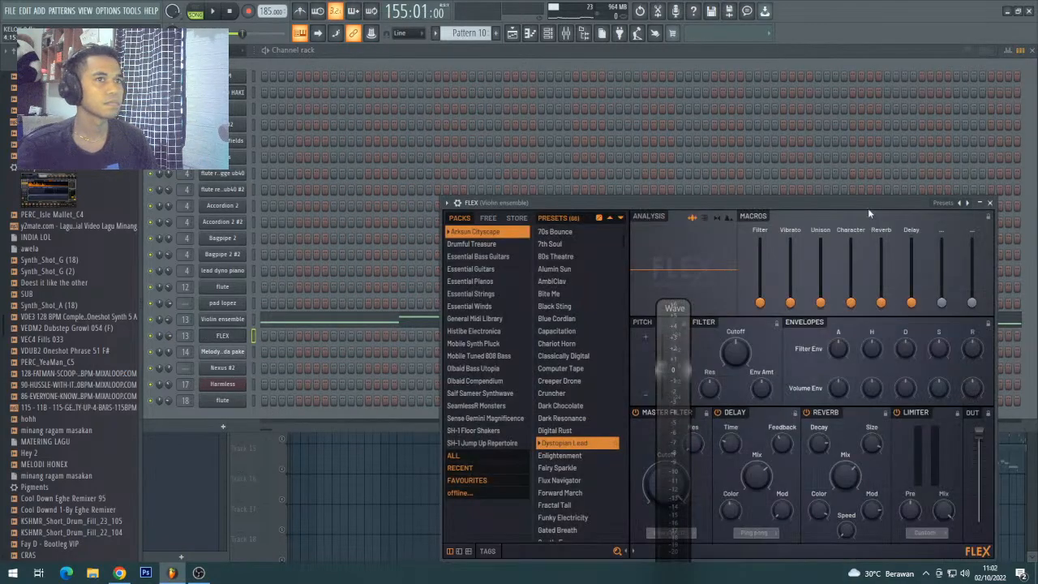
left_click(960, 202)
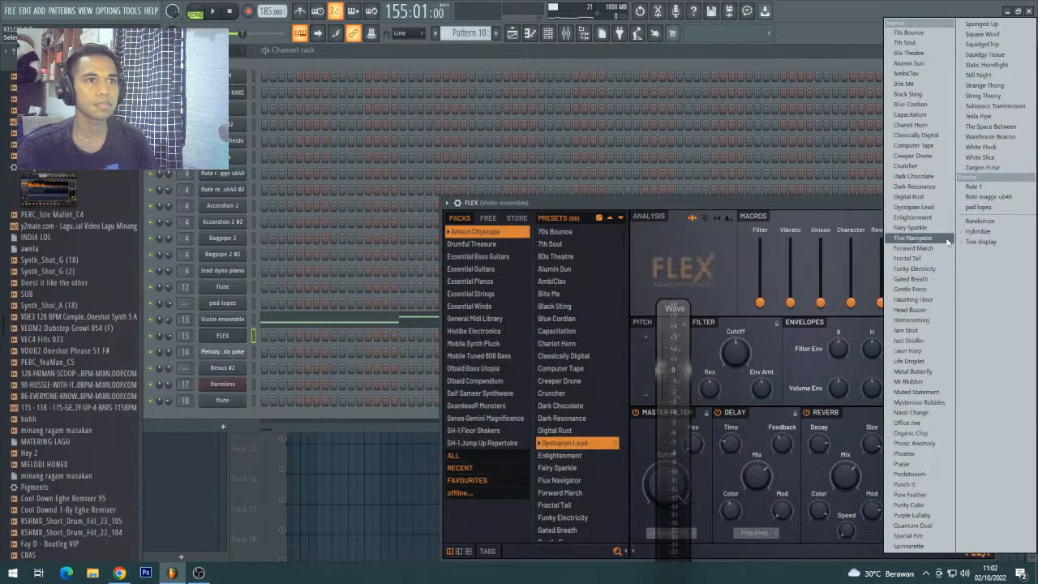
left_click(980, 208)
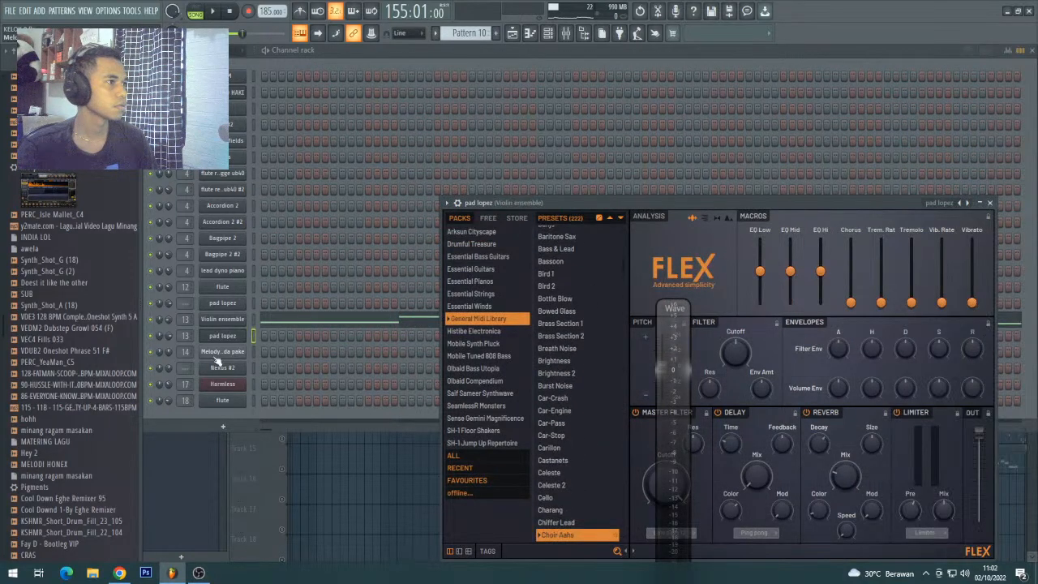
- Paste the violin notes into the new pad lopez channel, play Pattern 10, and transpose the pasted notes down one octave
right_click(226, 336)
left_click(370, 358)
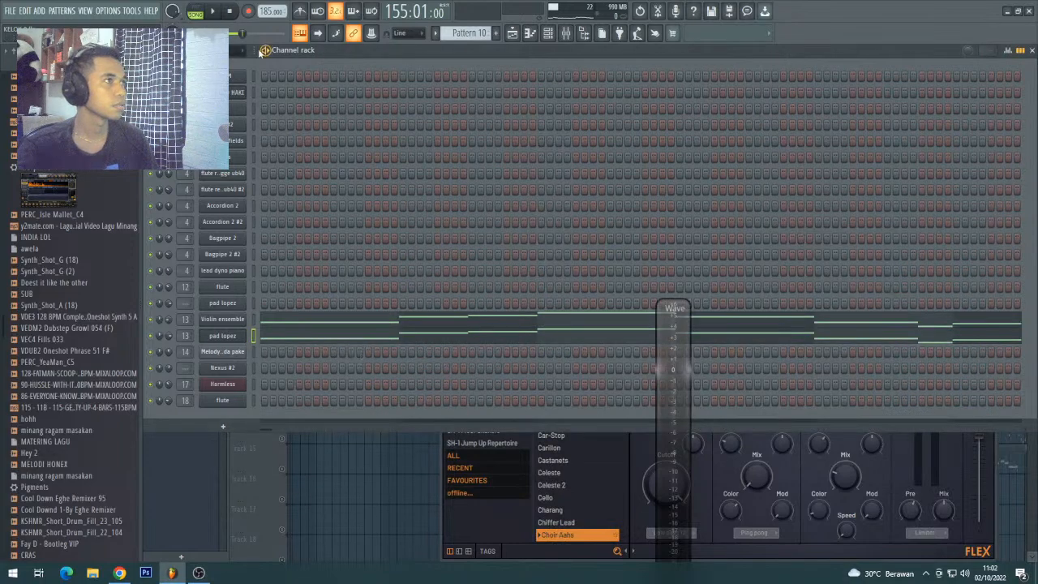
key("space")
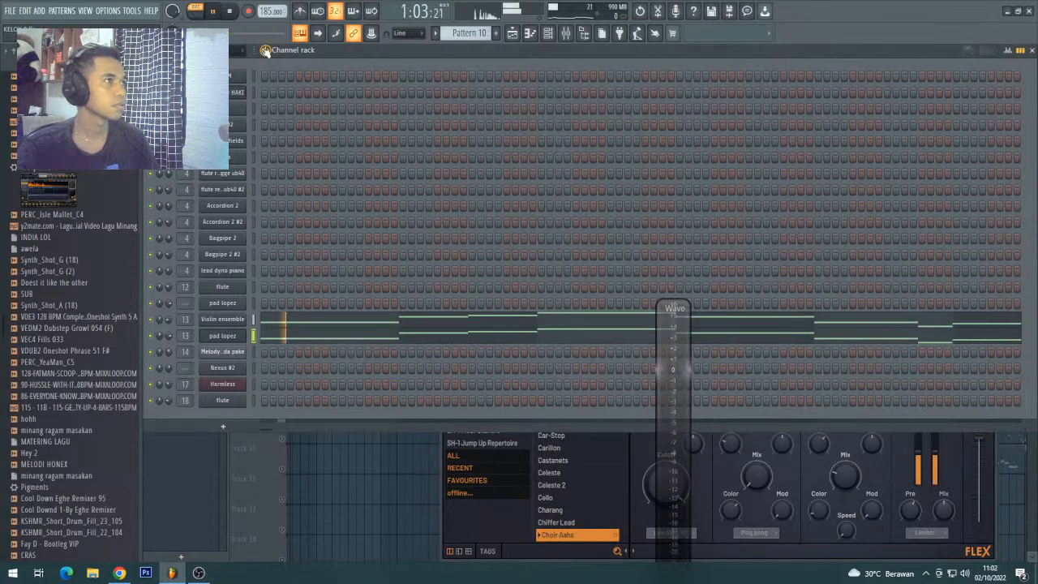
left_click(302, 339)
key("ctrl+Down")
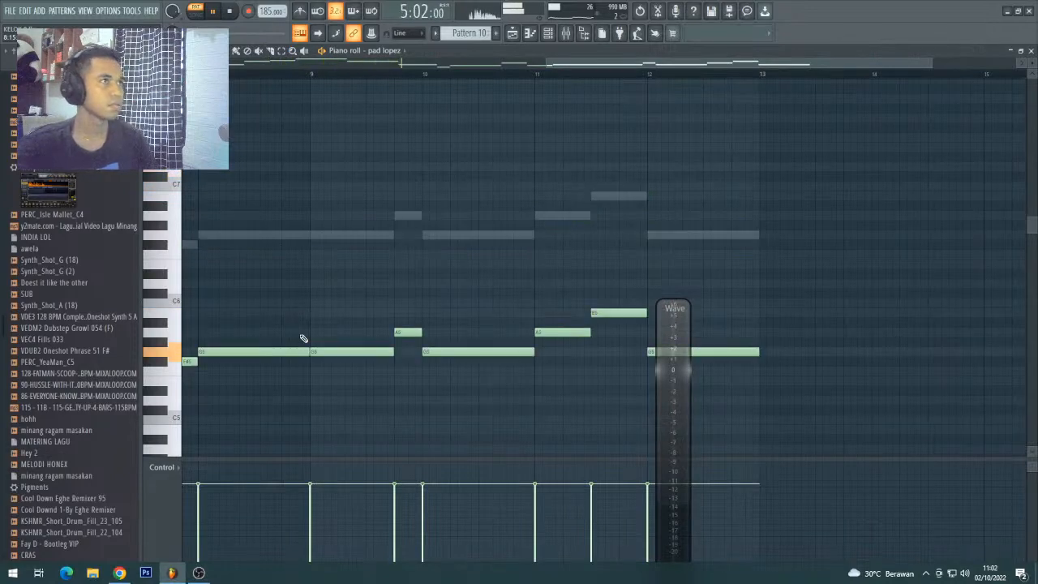
- Play the playlist from bar 155 to check the layered Pattern 10 melody together with Pattern 6
key("F6")
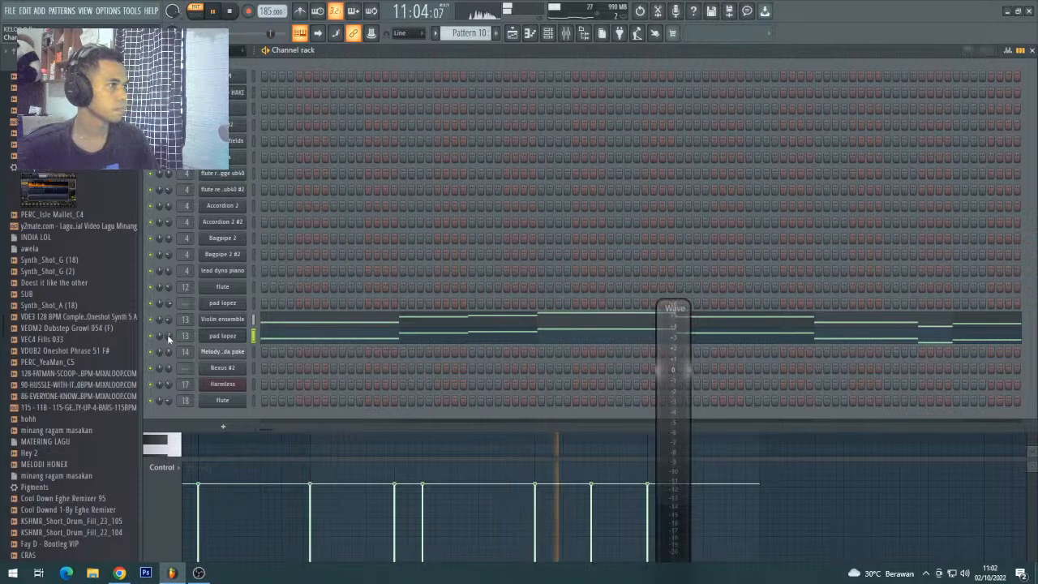
key("F5")
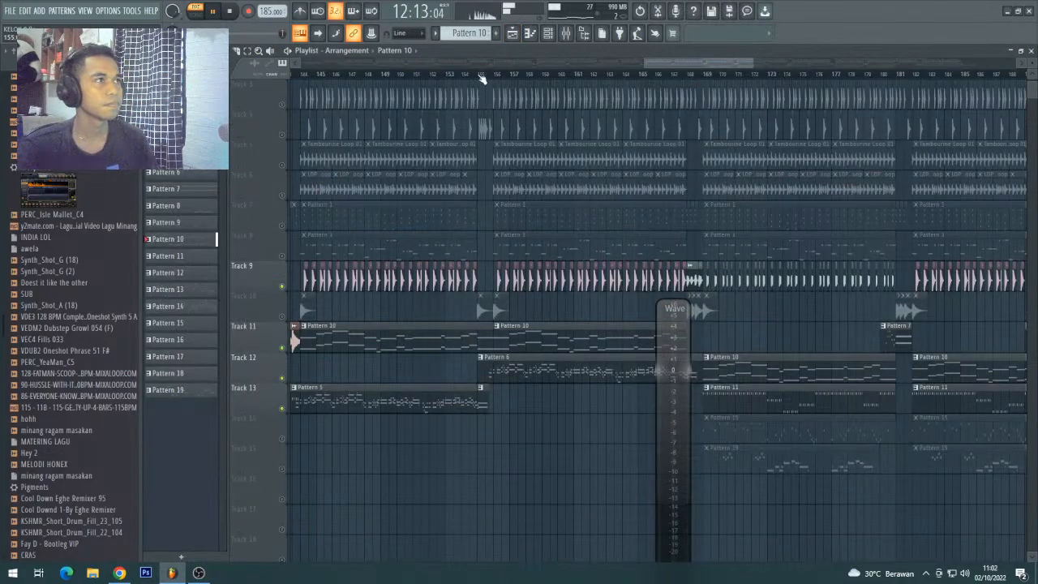
left_click(481, 76)
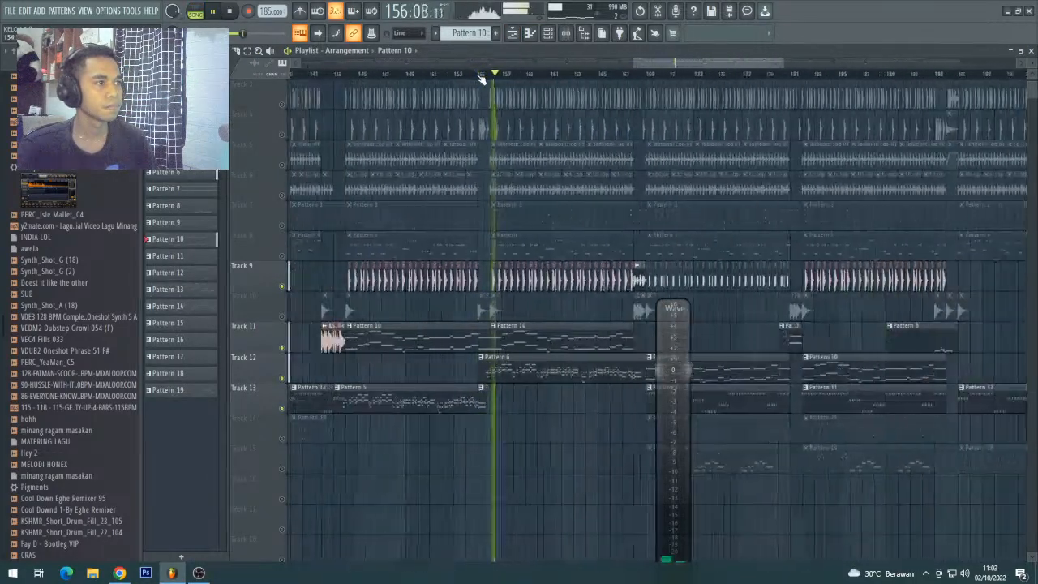
key("F6")
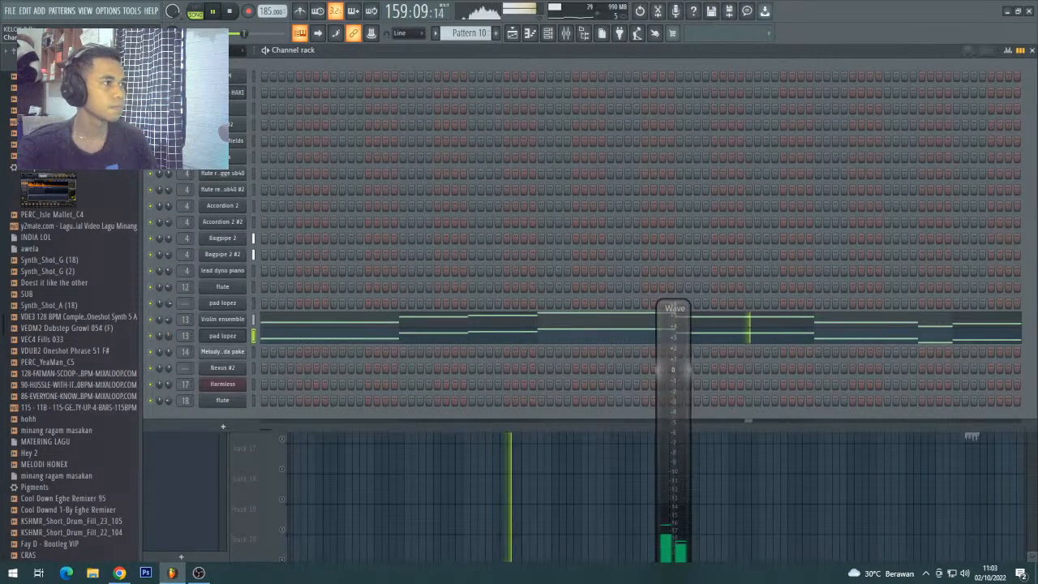
left_click(251, 459)
scroll(469, 77, "down", 3)
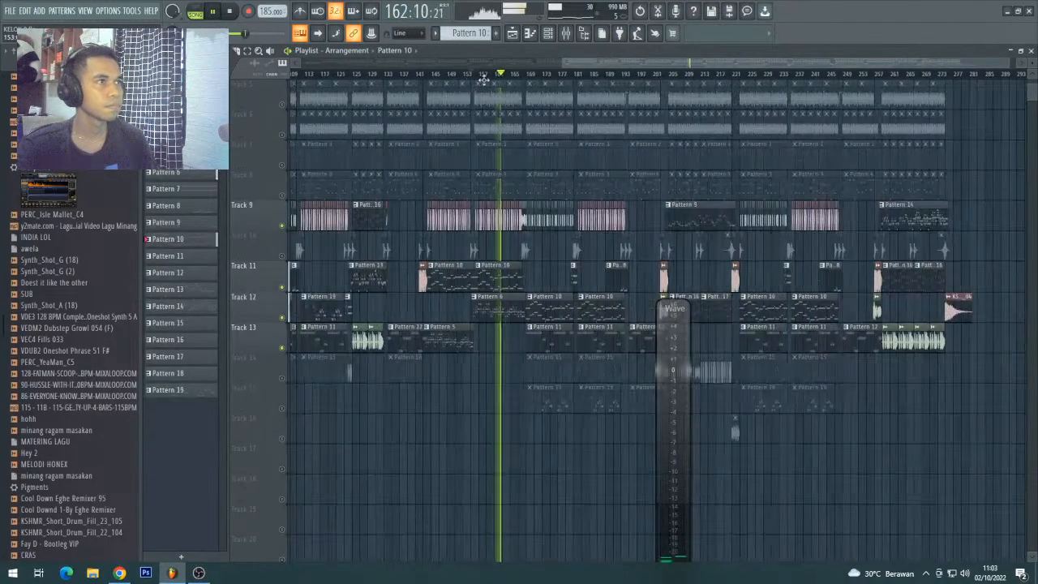
scroll(502, 82, "up", 2)
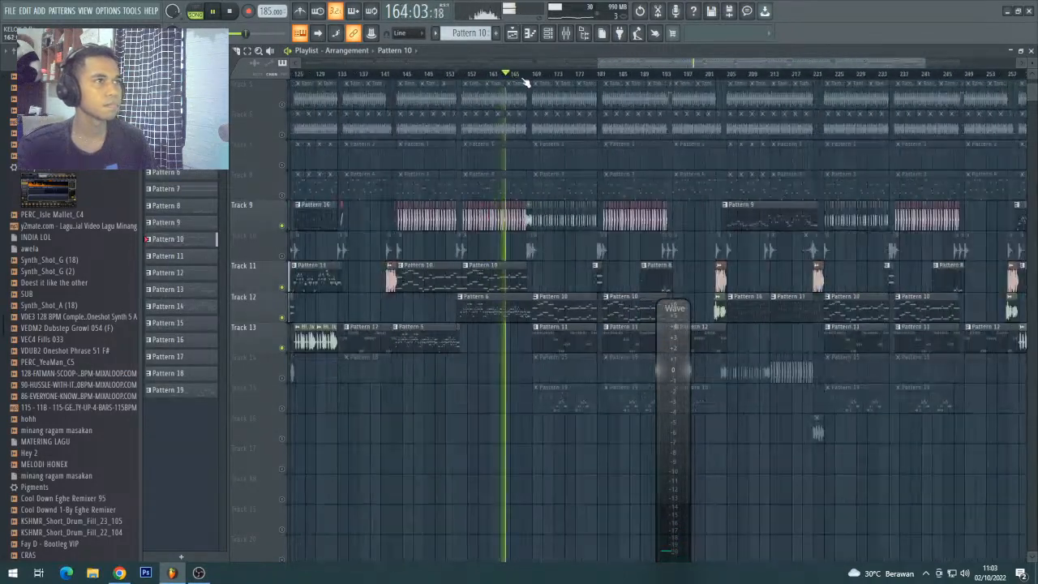
scroll(525, 80, "up", 4)
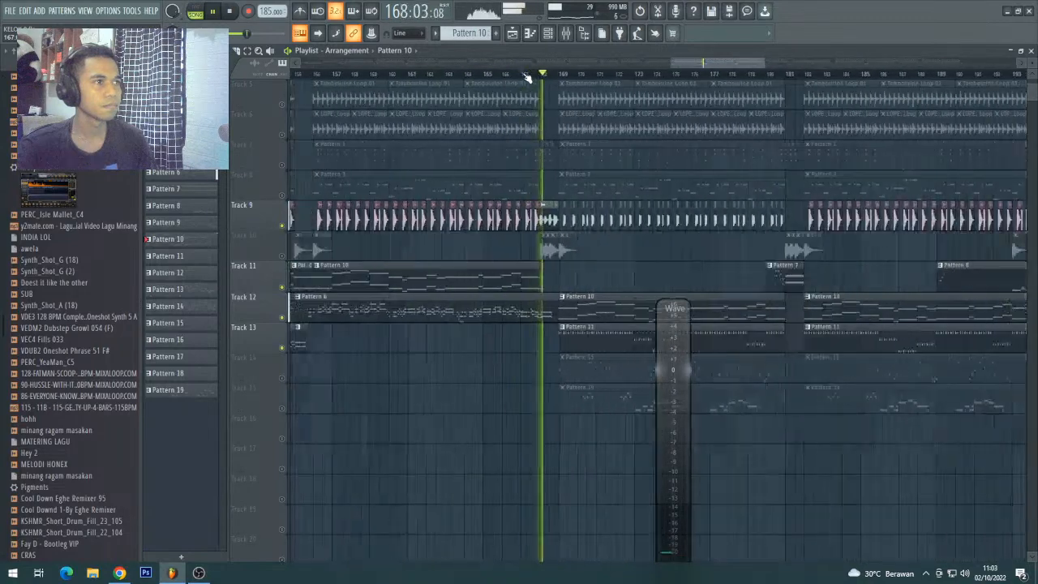
scroll(525, 77, "down", 2)
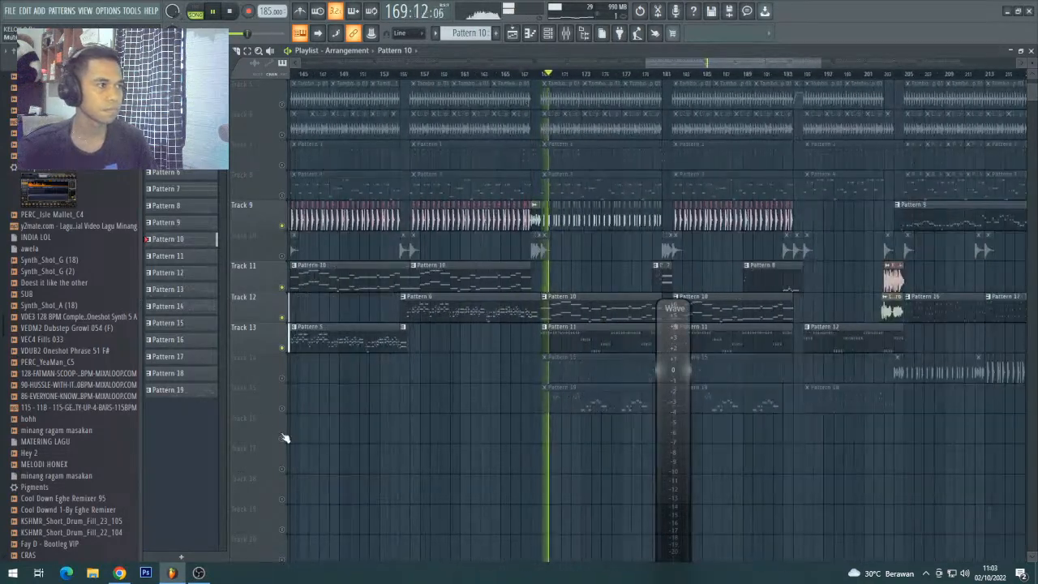
- Unmute Tracks 14 and 15 in the playlist while playback continues
left_click(281, 408)
left_click(281, 378)
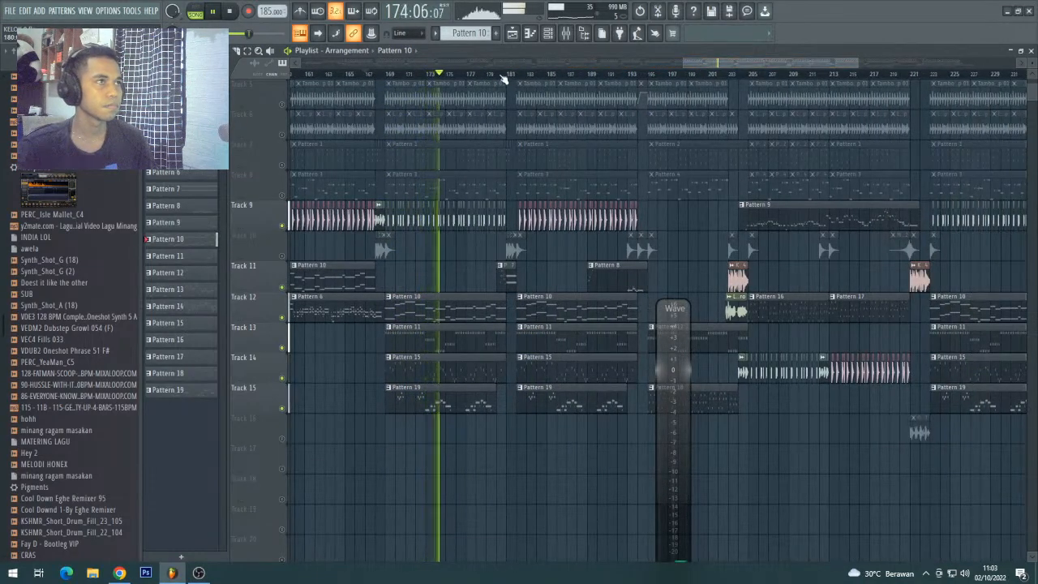
scroll(507, 75, "up", 4)
- Select the Pattern 11 clip on Track 13 and check the settings of its Melody channel in the channel rack
left_click(474, 329)
left_click(550, 38)
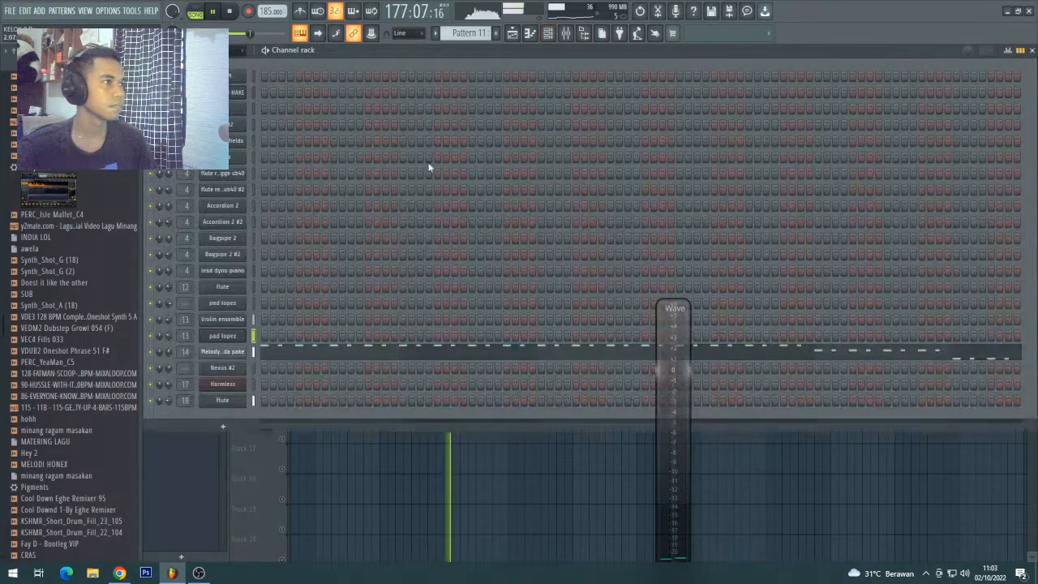
left_click(216, 353)
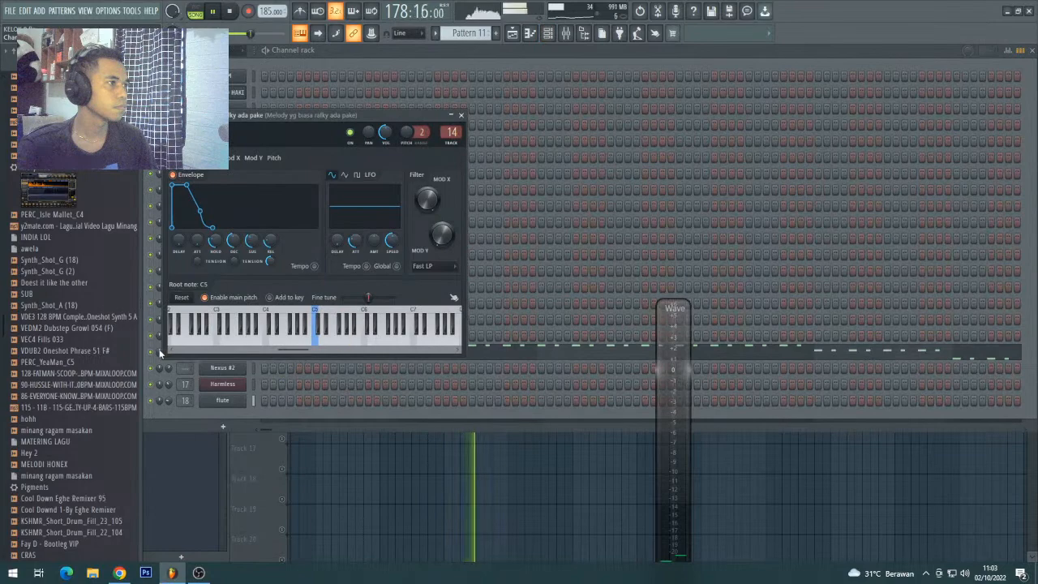
left_click(159, 353)
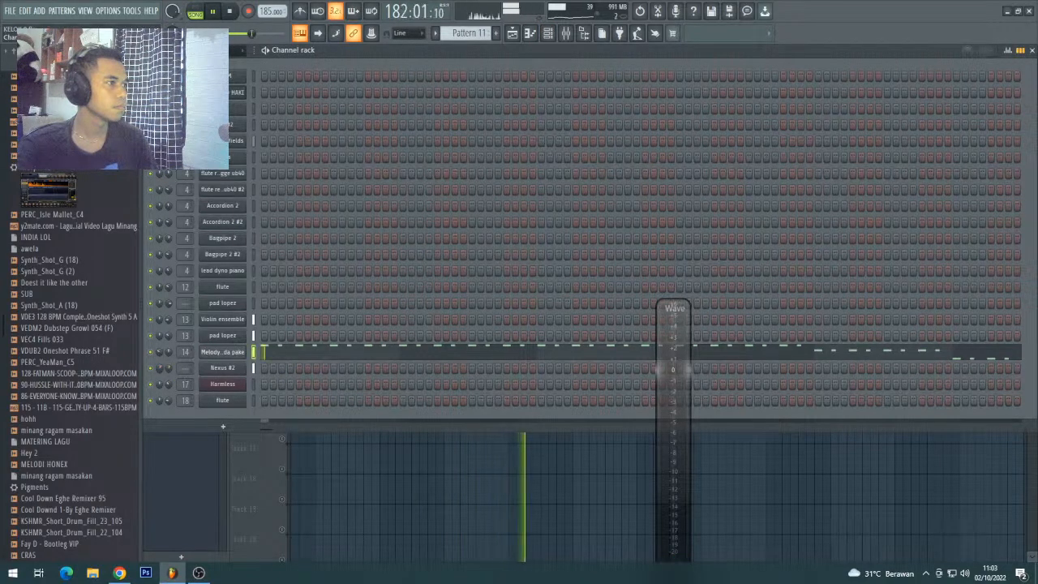
left_click(254, 449)
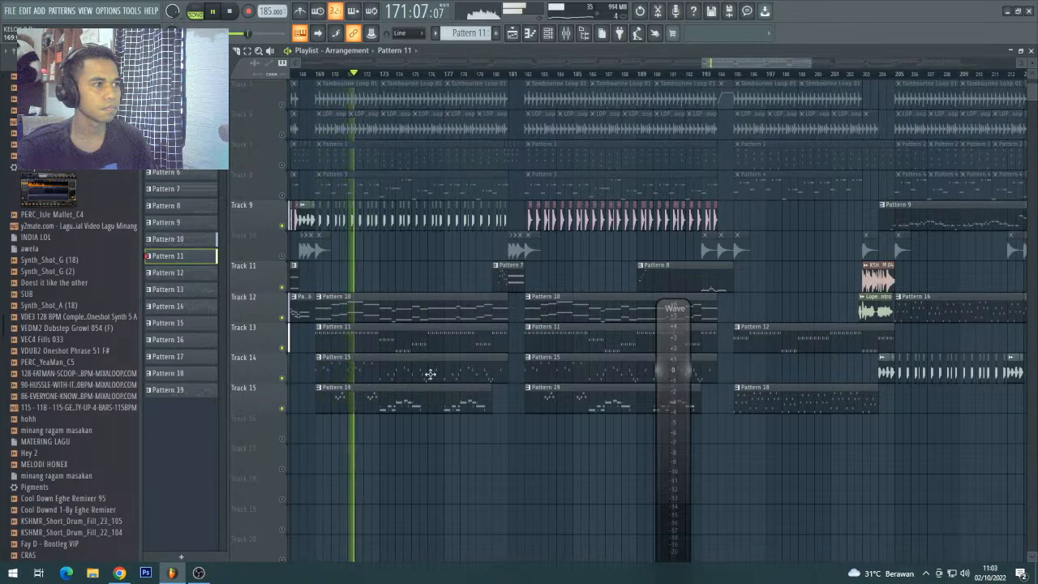
- Play the playlist from about bar 181 and from about bar 203 to hear the unmuted melody tracks
left_click(512, 75)
scroll(551, 75, "down", 8)
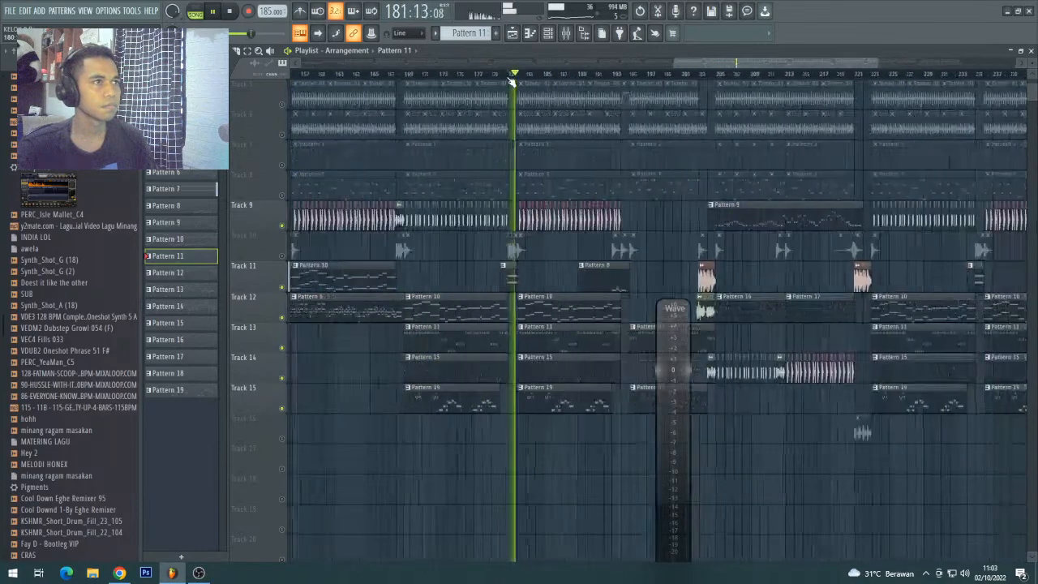
scroll(590, 73, "up", 6)
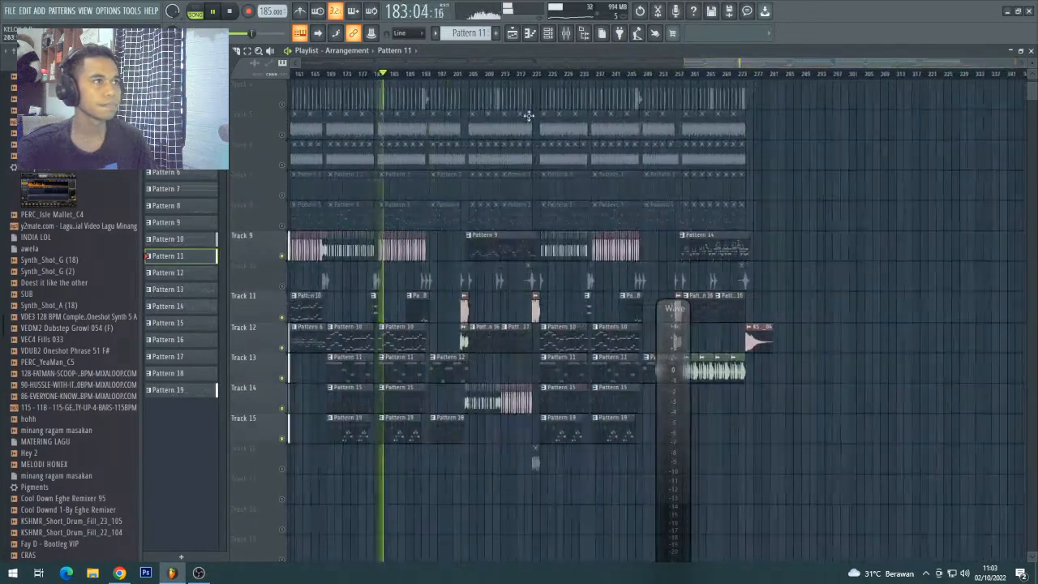
left_click(463, 76)
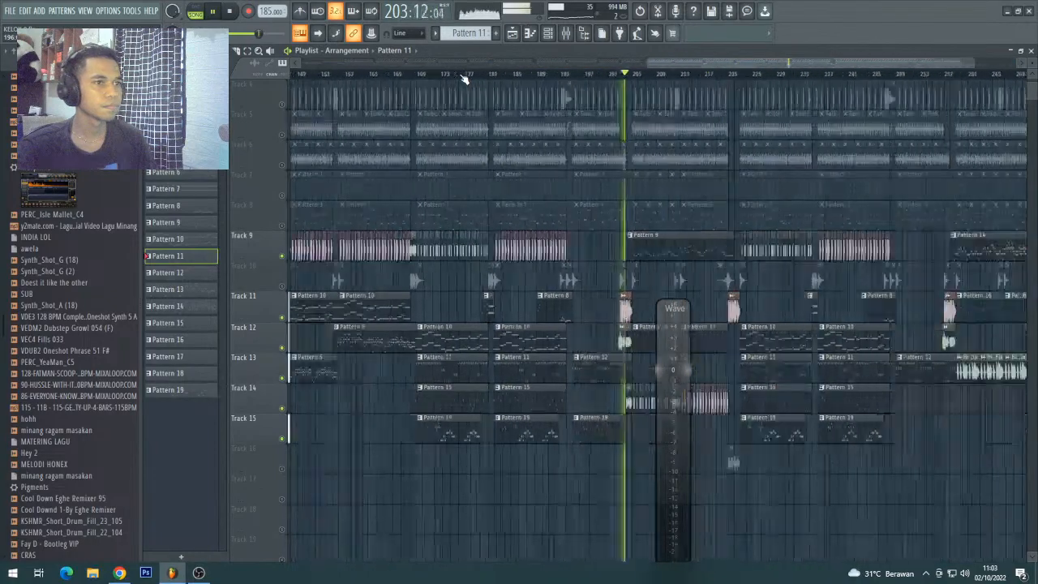
scroll(708, 86, "down", 5)
left_click_drag(708, 85, 726, 85)
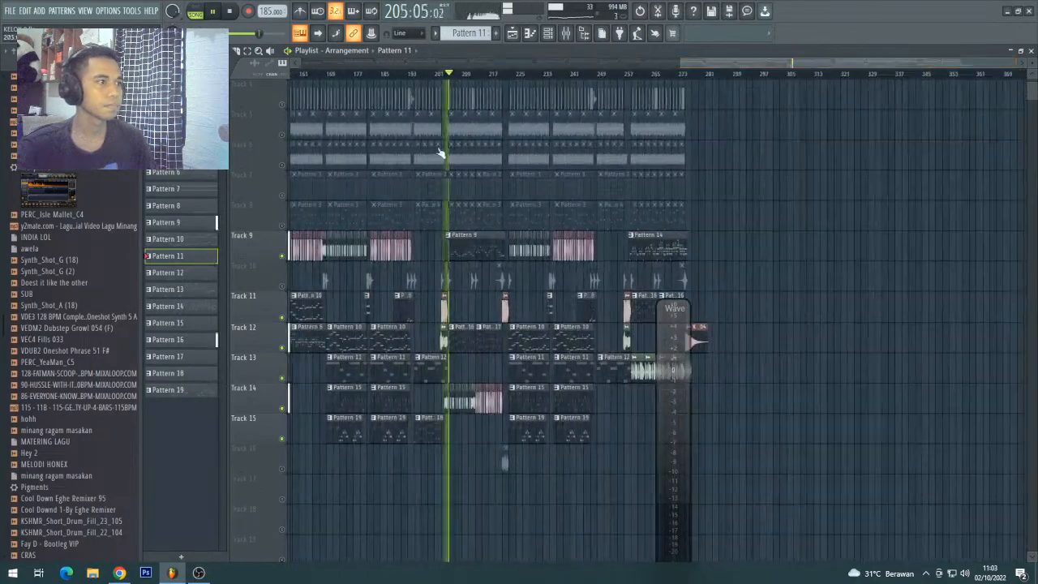
- Select the Pattern 9 clip on Track 9 and check its lead dyno piano channel and the mixer levels
scroll(492, 77, "up", 4)
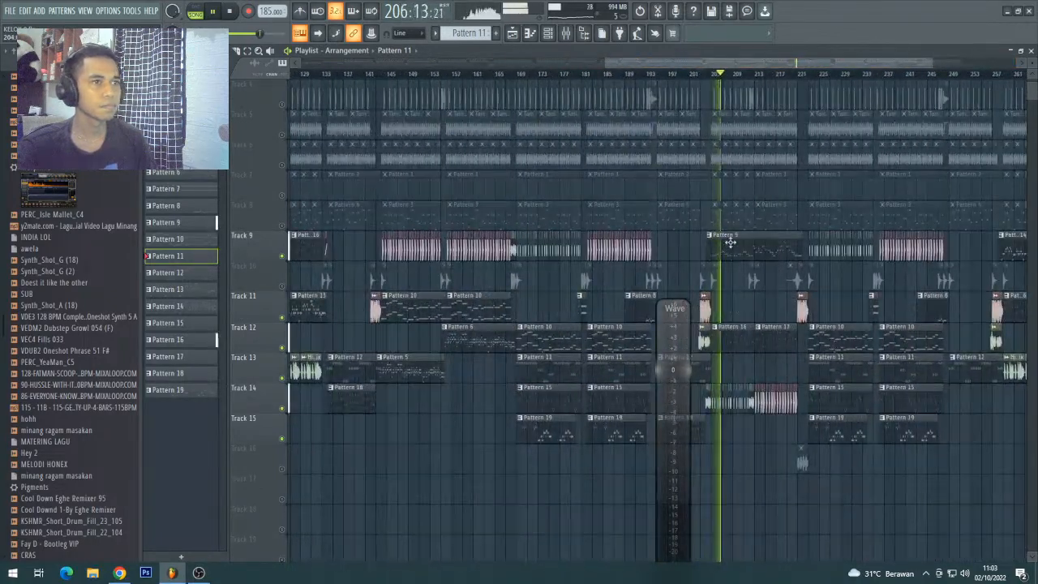
left_click(549, 34)
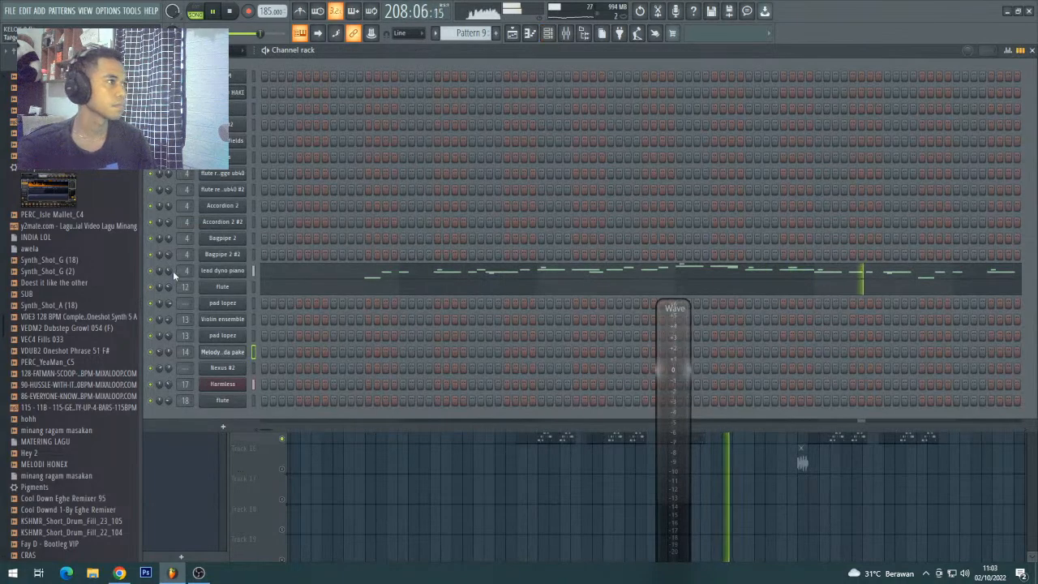
left_click(566, 33)
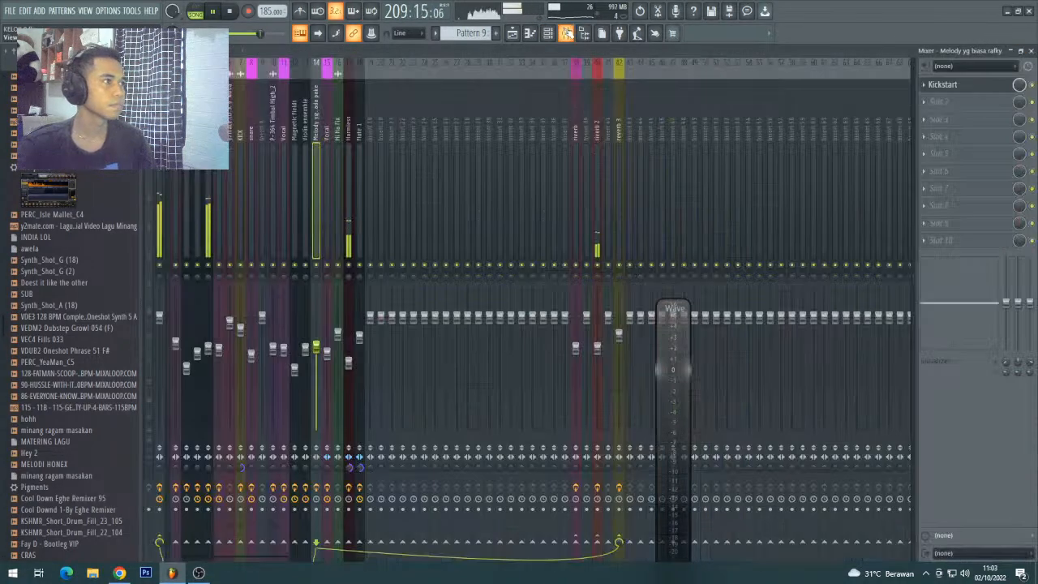
left_click(566, 32)
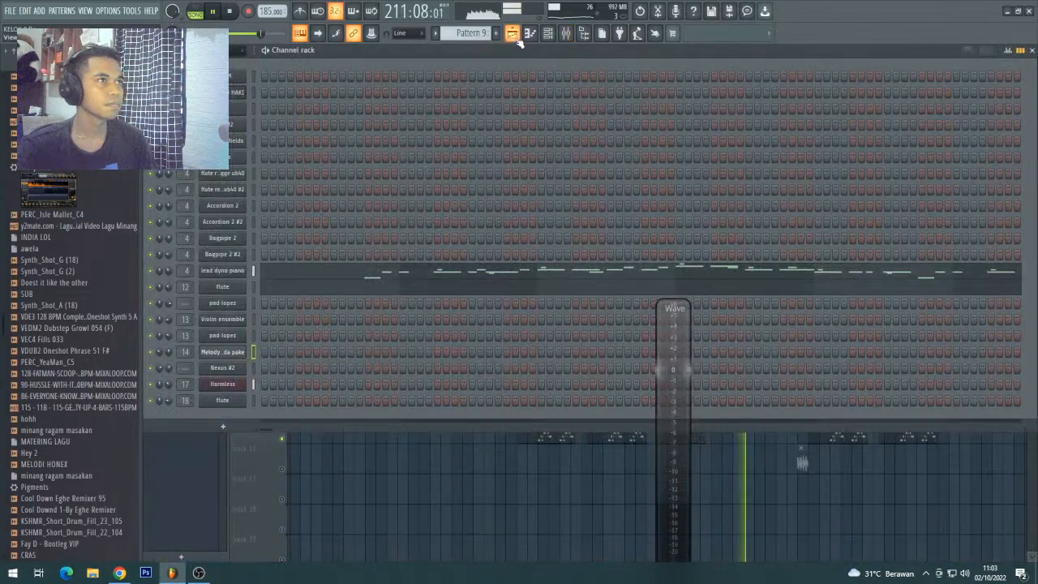
left_click(513, 34)
- Move the Wave level meter over the playlist's track headers so the clips are uncovered
left_click_drag(621, 64, 780, 67)
scroll(451, 80, "up", 4)
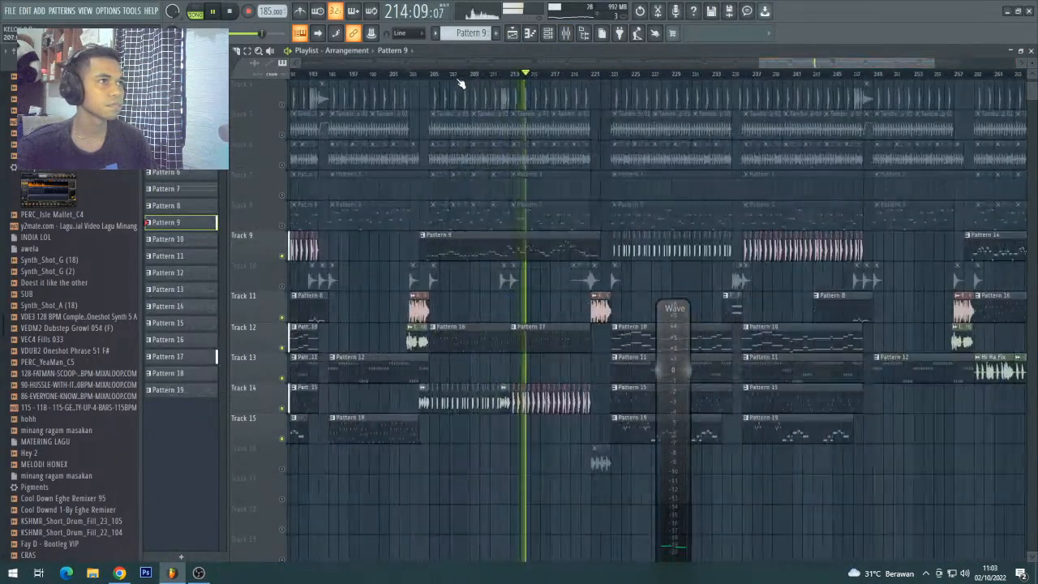
scroll(579, 317, "up", 2)
left_click_drag(670, 358, 250, 183)
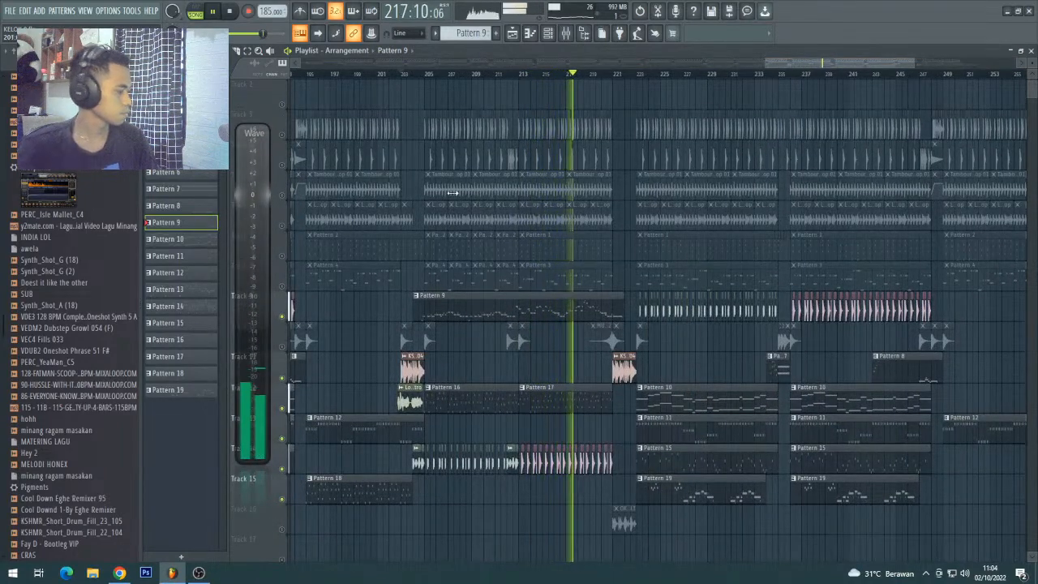
- Unmute Track 16 and play the playlist from about bar 234 to hear the Pattern 7 clip on Track 11
scroll(645, 85, "up", 5)
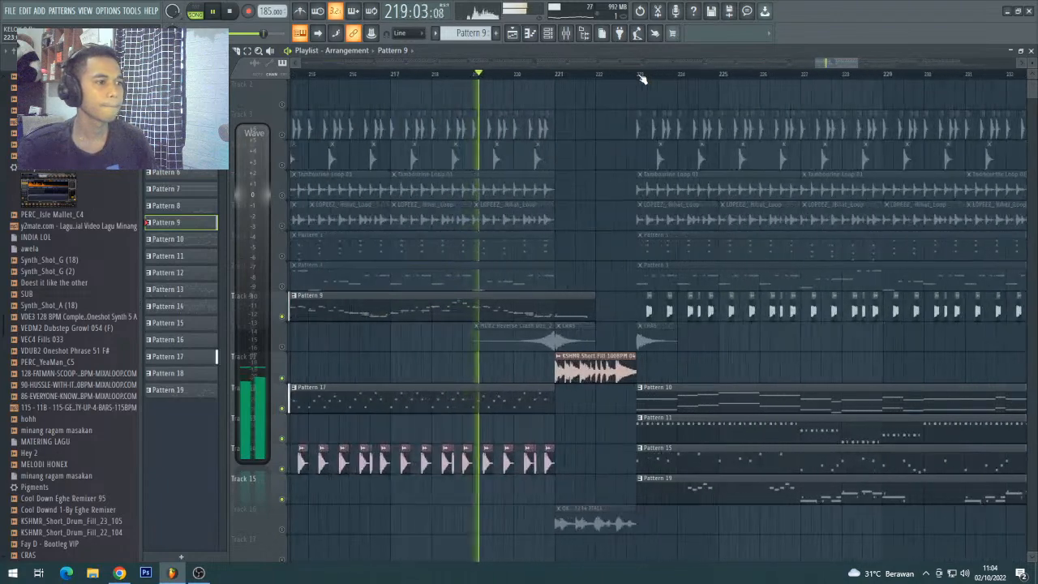
scroll(593, 227, "up", 2)
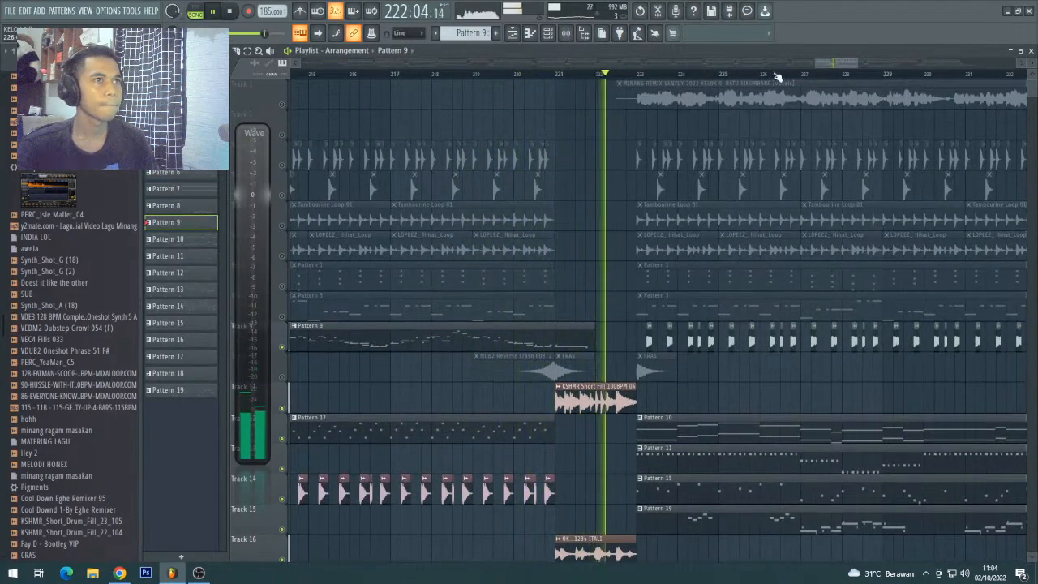
mouse_move(838, 62)
left_mouse_down()
mouse_move(869, 53)
mouse_move(854, 52)
left_mouse_up()
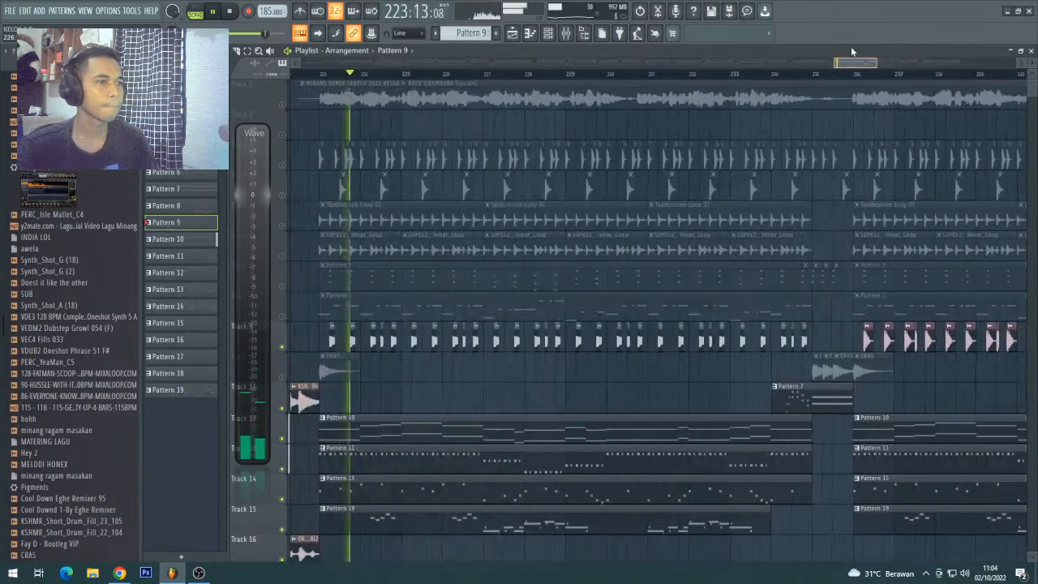
left_click(777, 75)
scroll(777, 74, "up", 2)
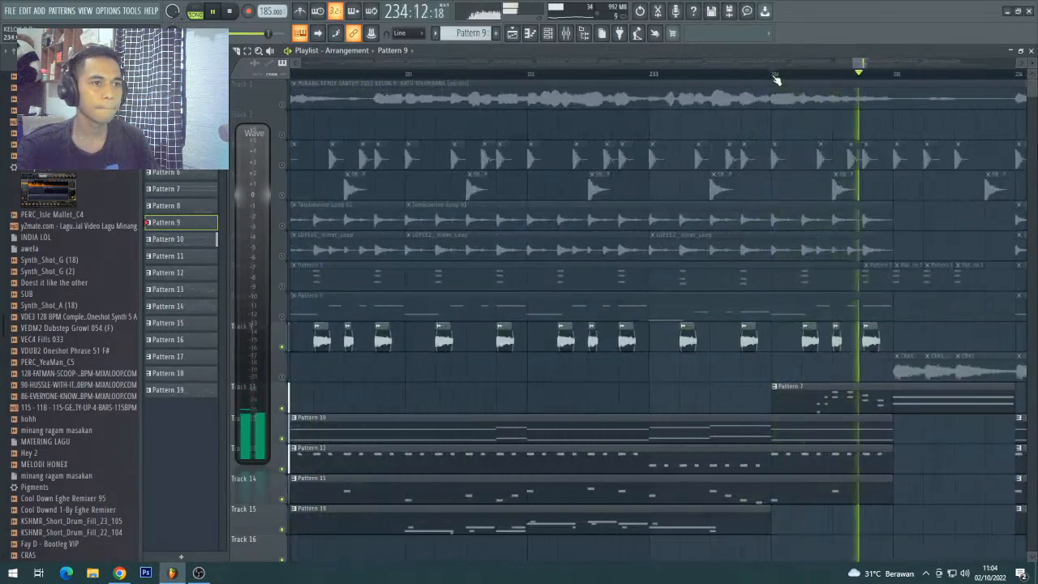
- Play the playlist at about bar 236 and from about bar 247 to hear the melody patterns on Tracks 9 to 15
scroll(782, 74, "down", 4)
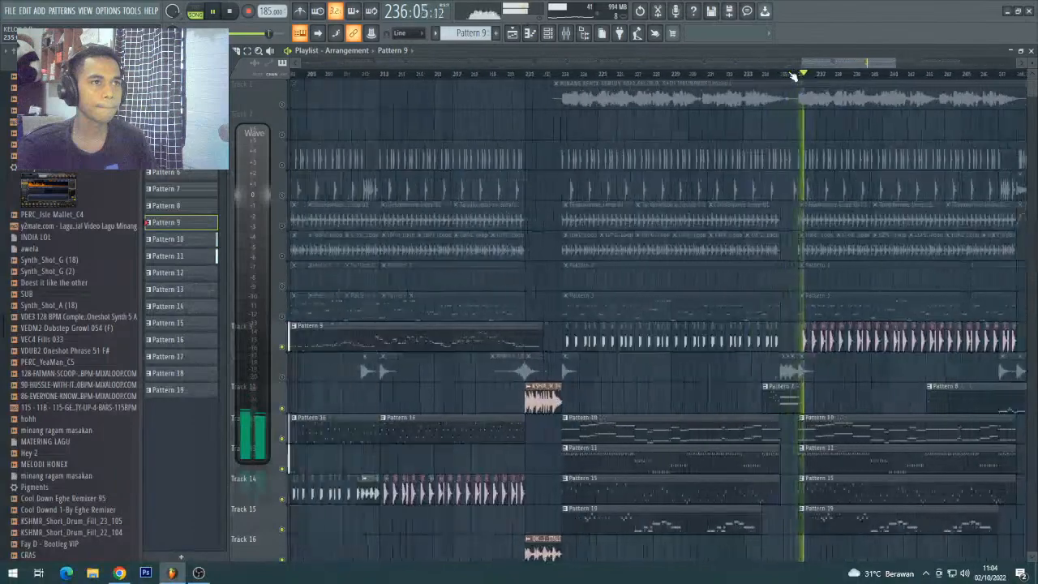
scroll(792, 74, "down", 3)
left_click_drag(866, 63, 931, 64)
scroll(681, 78, "up", 5)
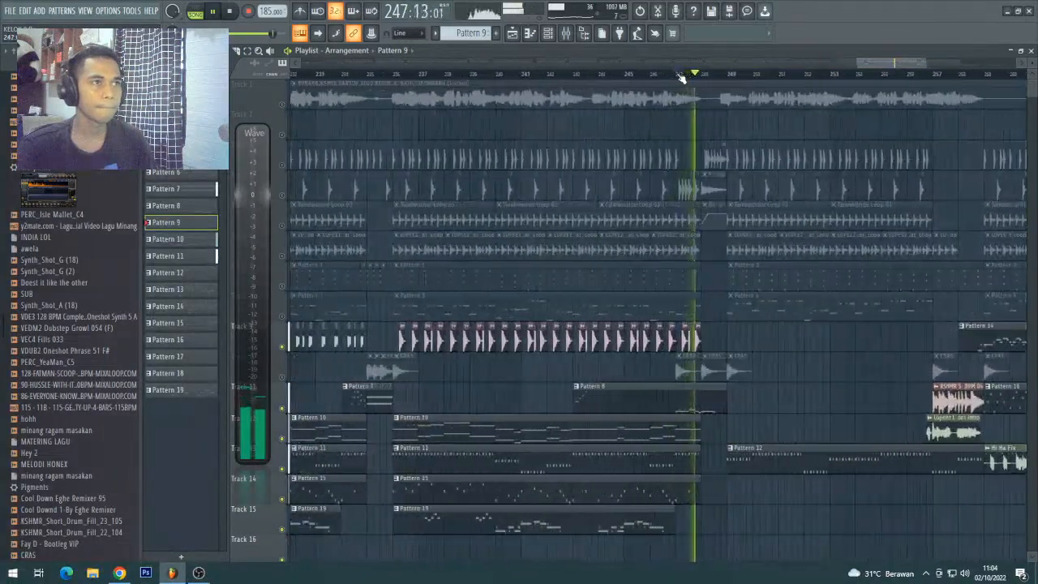
- Place a Pattern 18 clip on Track 14 at bar 249, directly below the Pattern 12 clip
scroll(681, 77, "down", 5)
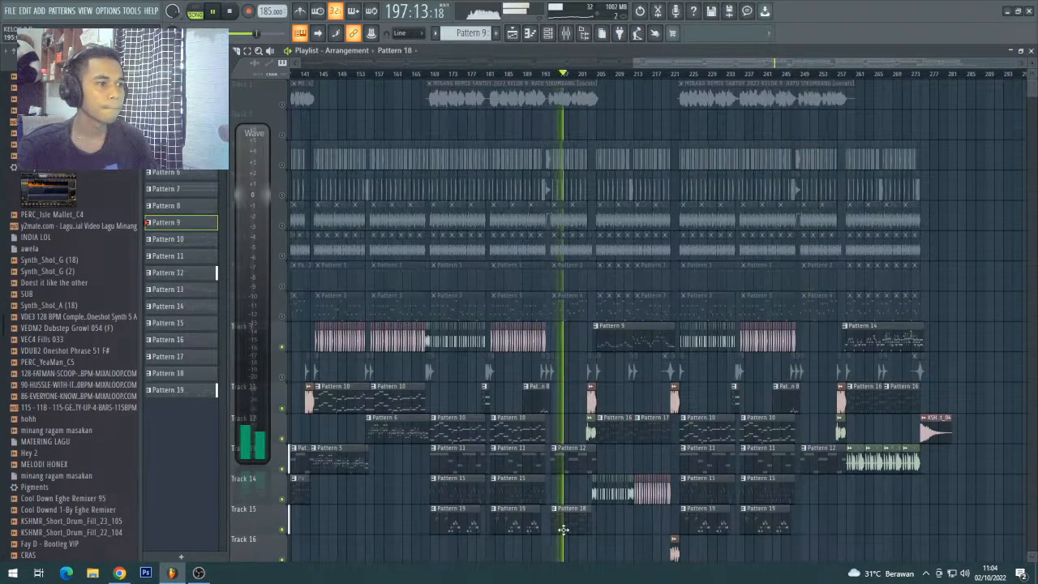
scroll(841, 79, "up", 3)
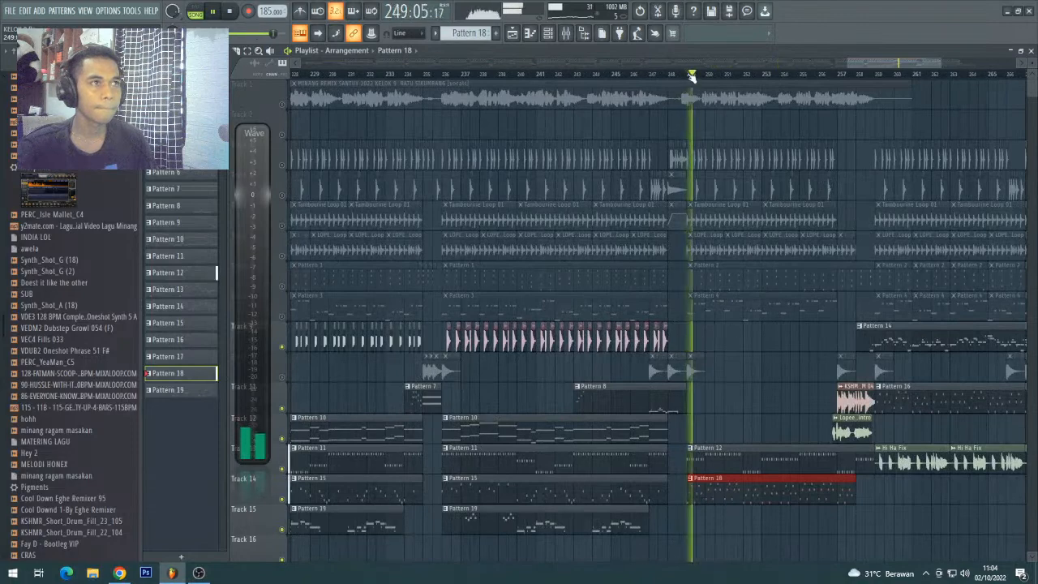
scroll(692, 79, "down", 3)
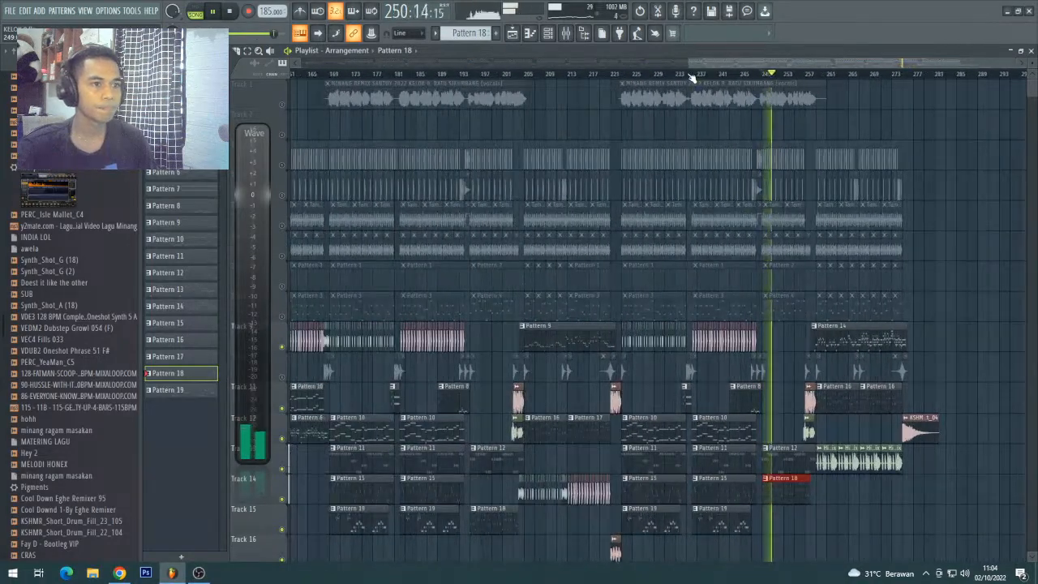
scroll(691, 77, "down", 5)
- Stop playback and unmute all the muted playlist tracks so the whole arrangement is active
key("space")
right_click(279, 103)
left_click(271, 106)
left_click_drag(272, 106, 273, 105)
right_click(279, 98)
left_click(270, 100)
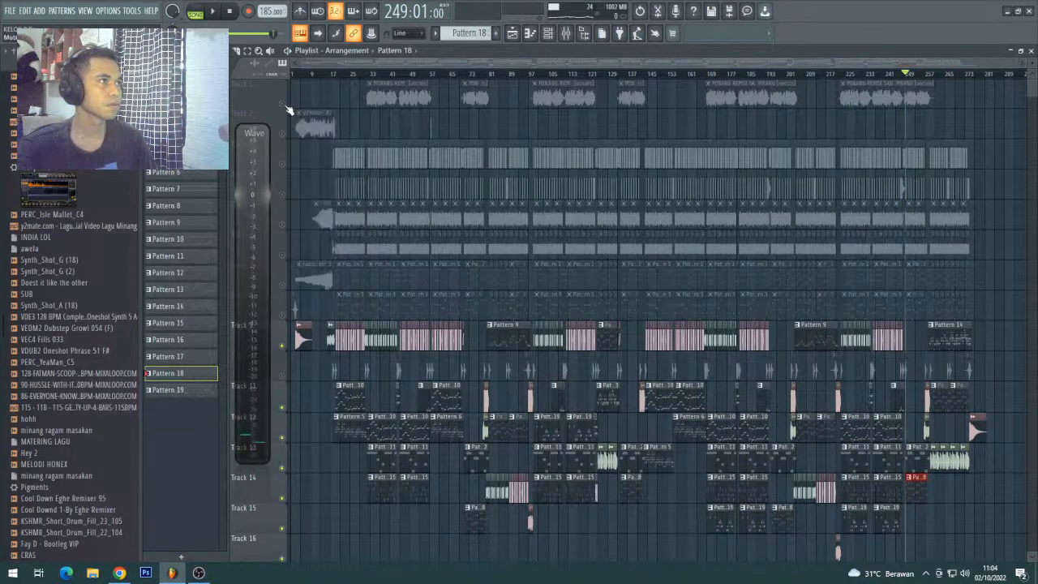
left_click(284, 104, "ctrl")
left_click(284, 104, "ctrl")
- Play the full arrangement from bar 1 and listen to the intro clips around bars 2 to 7
key("space")
scroll(316, 81, "up", 6)
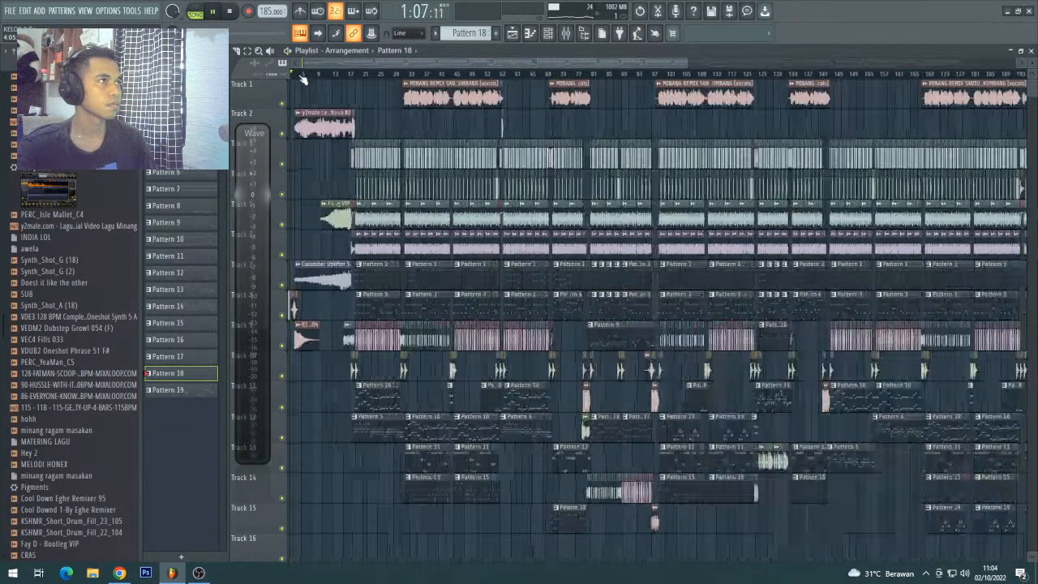
scroll(316, 85, "up", 3)
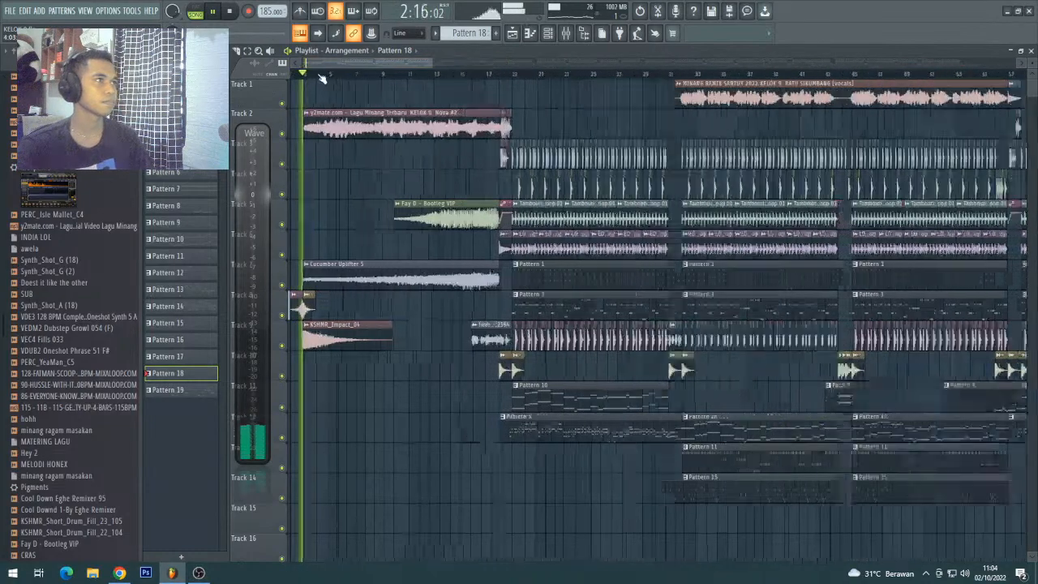
scroll(301, 84, "up", 5)
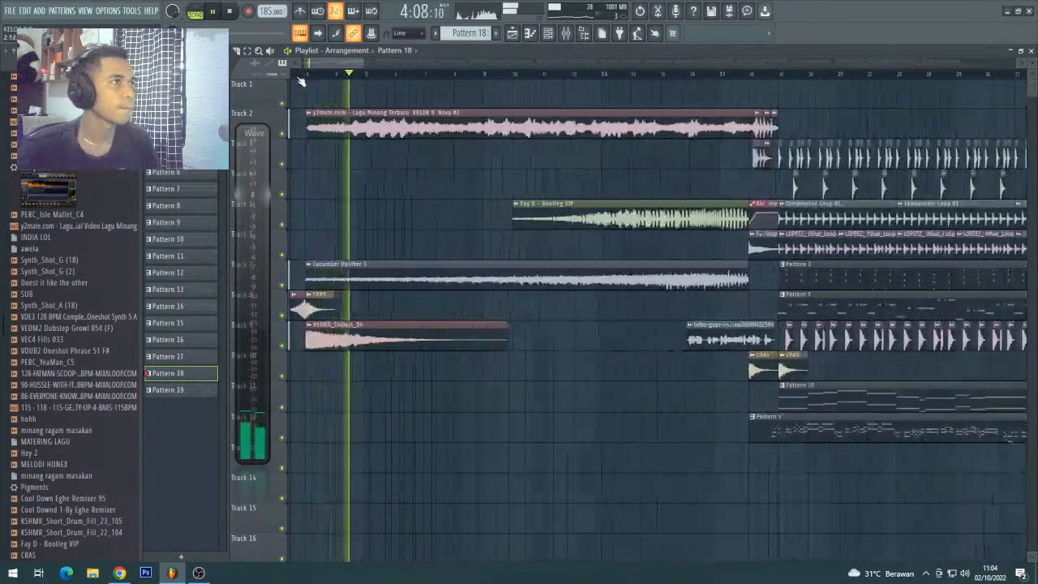
scroll(313, 69, "down", 4)
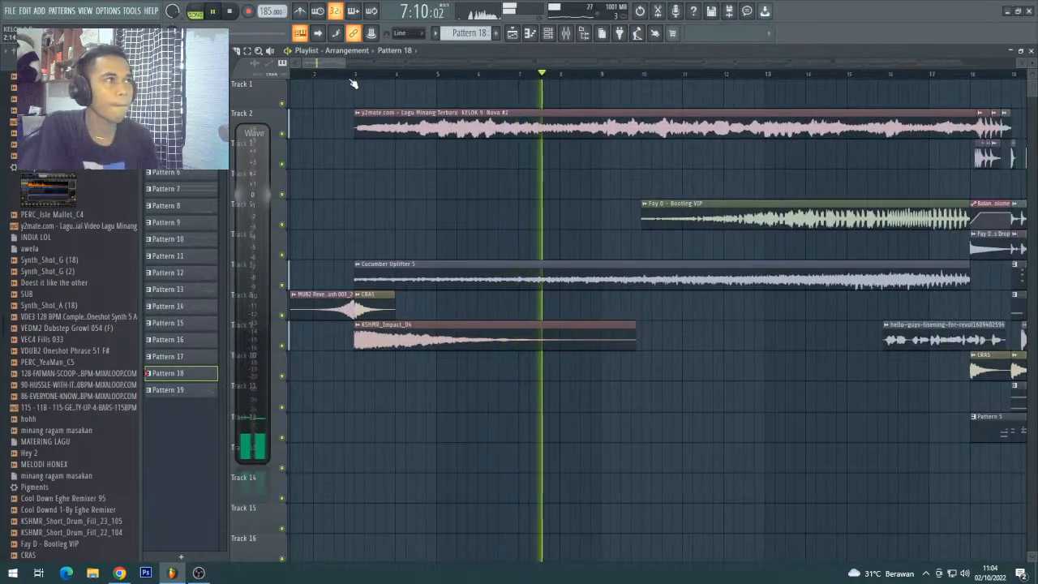
- Stop playback, shift the y2mate vocal clip on Track 2 to start slightly before bar 3, and play it from there
key("space")
scroll(348, 134, "up", 3)
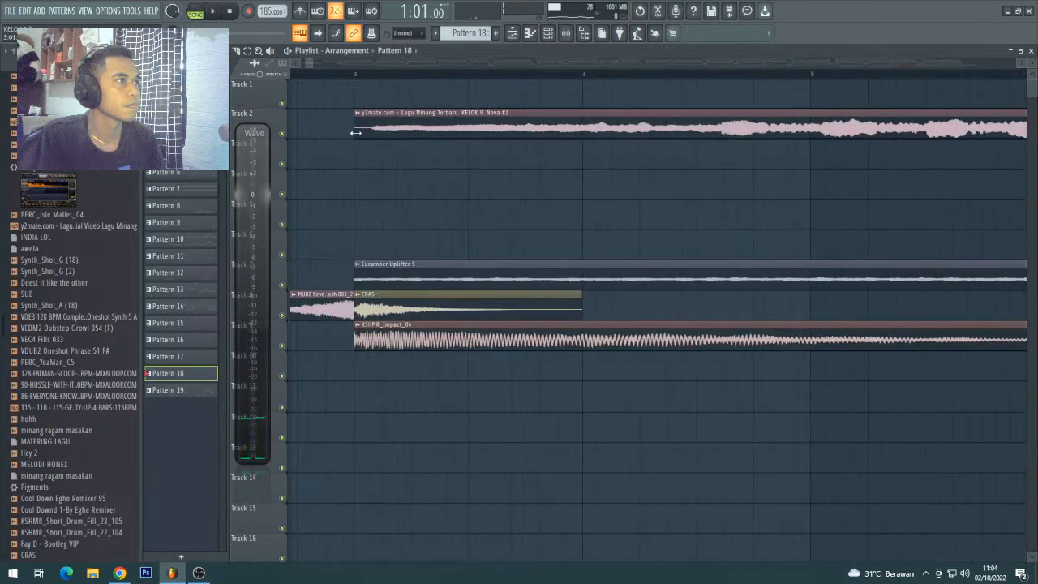
left_click_drag(355, 132, 340, 138)
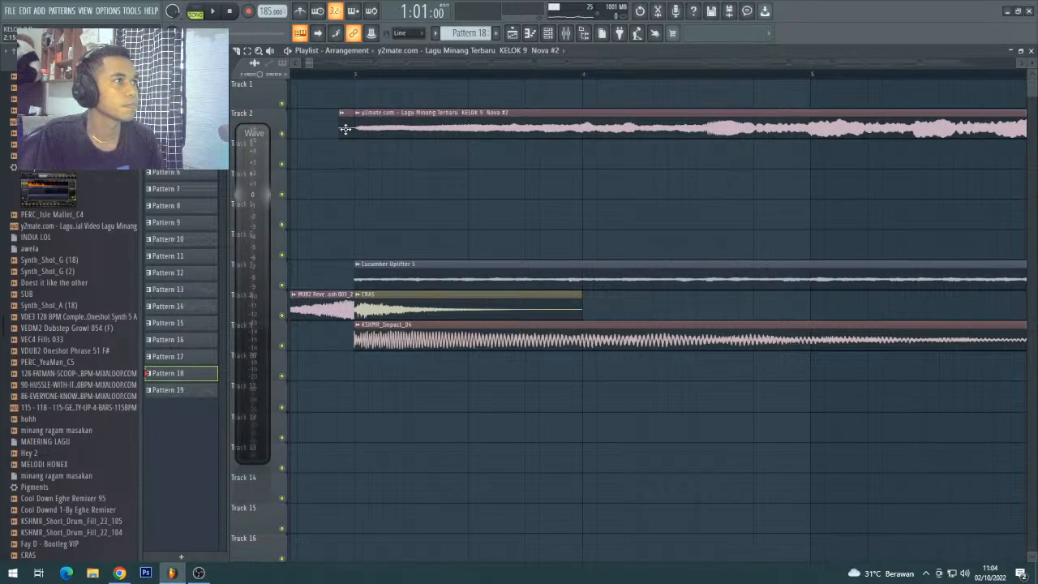
left_click(343, 77)
key("space")
- Listen through the intro from about bar 5 up to the drum fill at bar 18, watching the Wave level meter
scroll(343, 76, "down", 6)
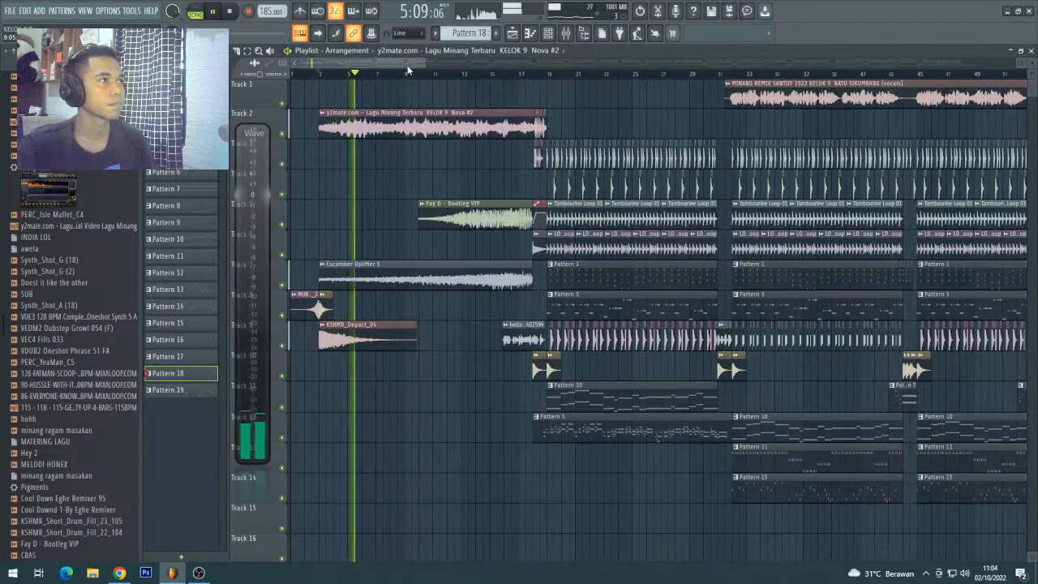
scroll(420, 77, "up", 2)
scroll(419, 77, "up", 2)
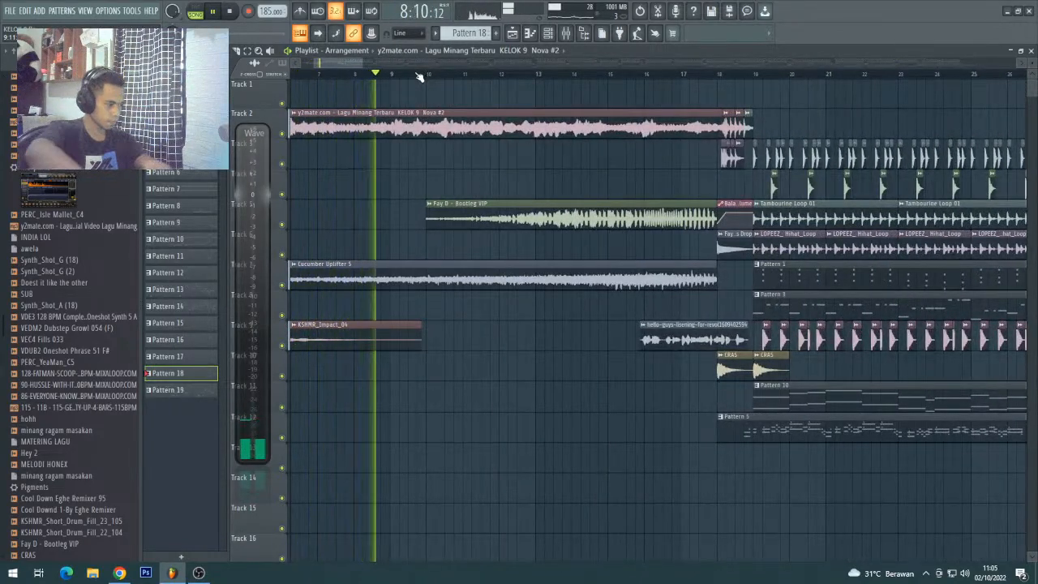
key("space")
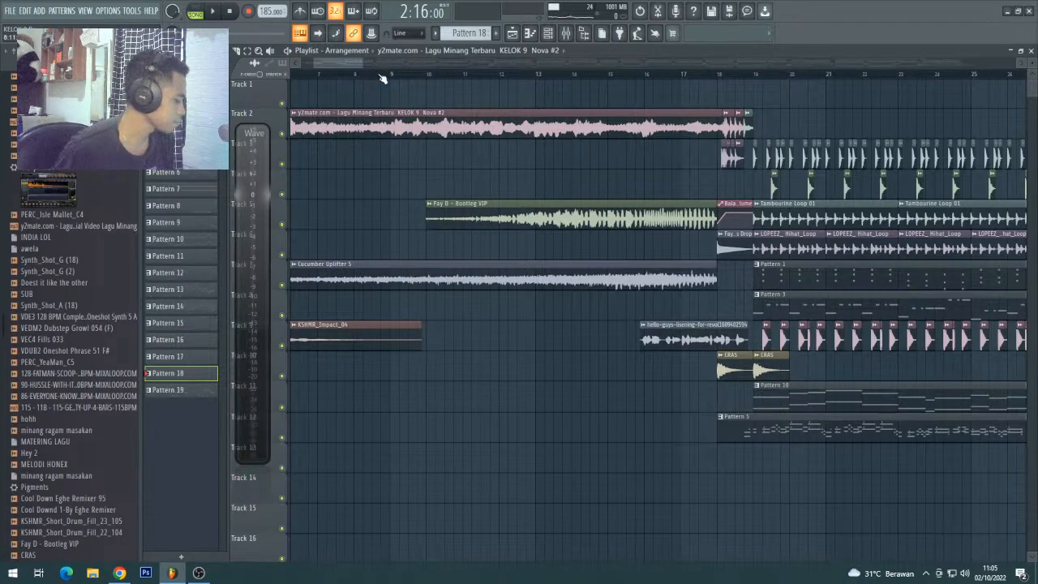
key("space")
scroll(385, 75, "down", 5)
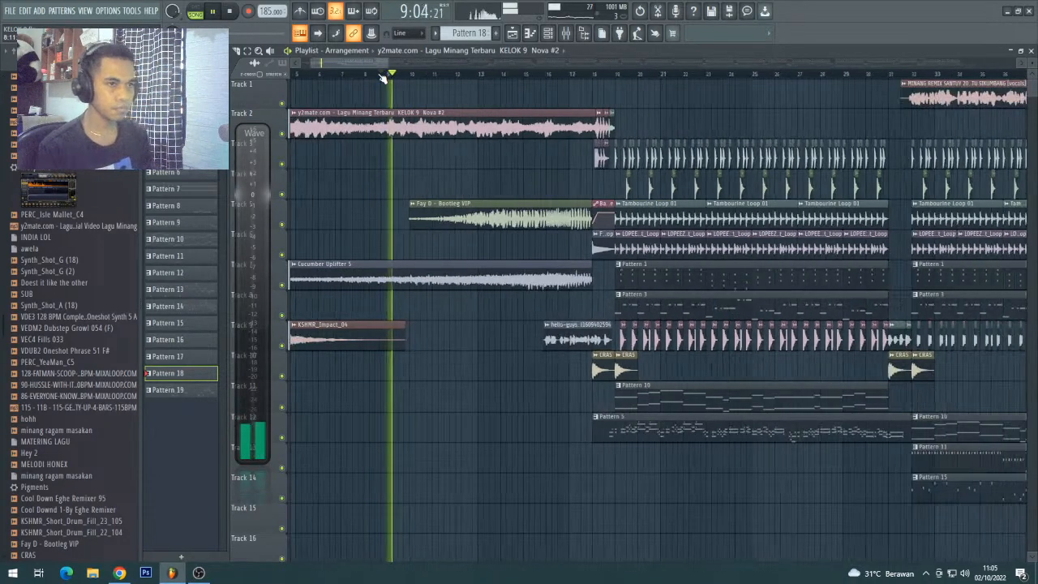
scroll(454, 75, "up", 3)
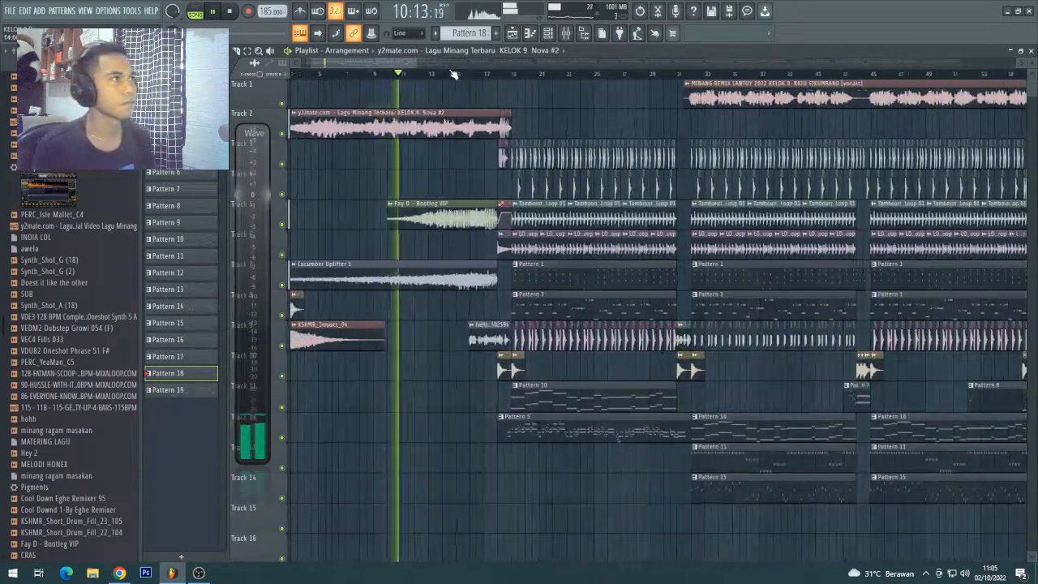
scroll(454, 75, "up", 3)
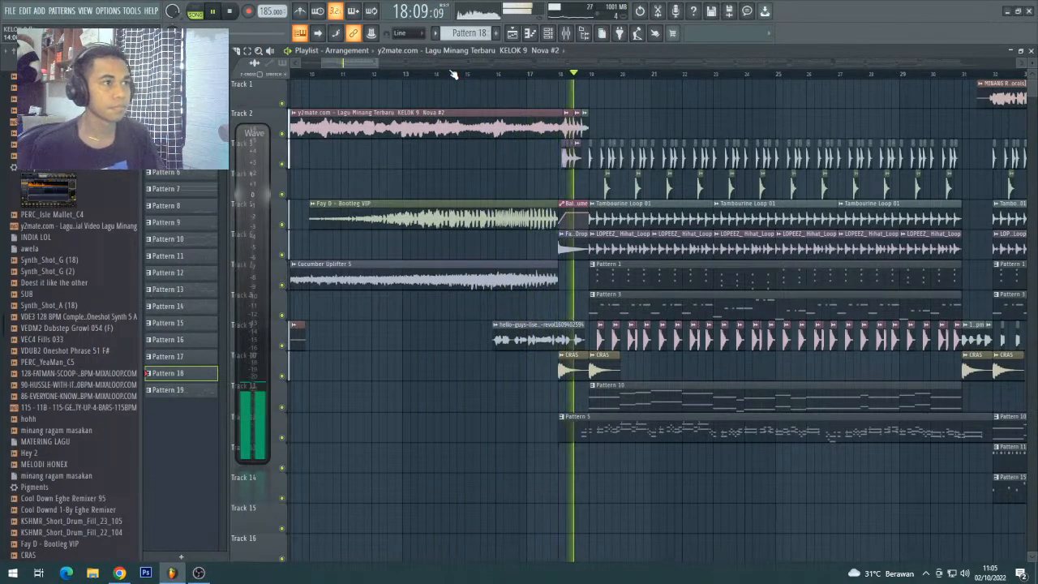
- Check the channel settings of the P-364 Timbal High_2 clip on Track 3 and replay the fill from bar 18
scroll(559, 81, "up", 5)
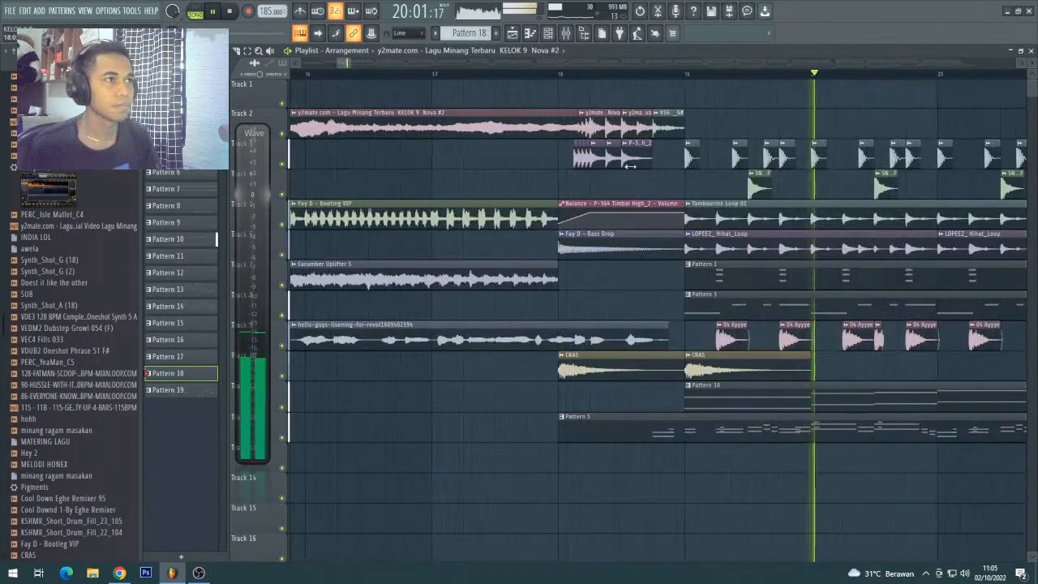
double_click(634, 159)
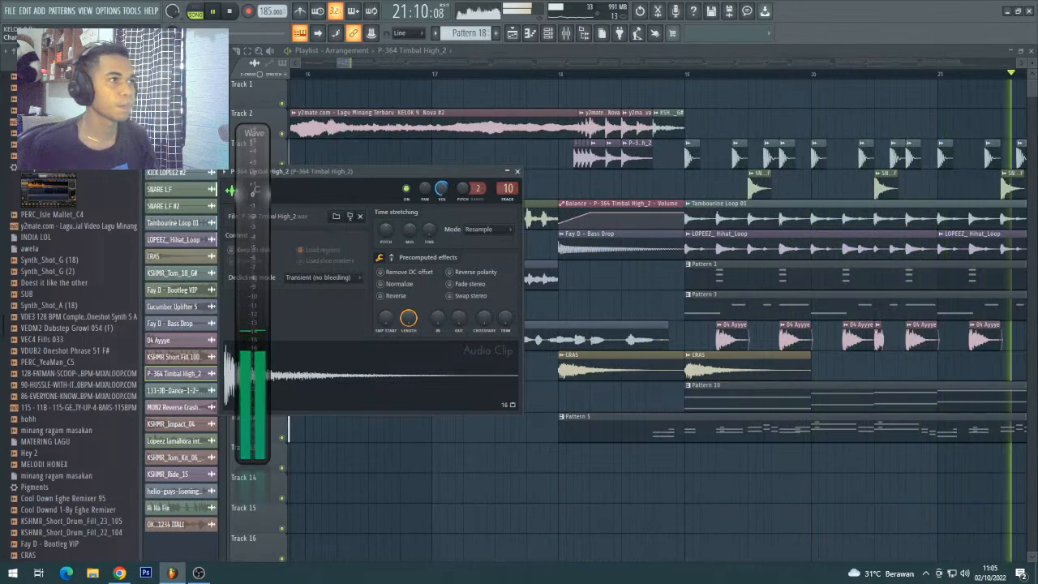
left_click(563, 73)
scroll(563, 73, "down", 2)
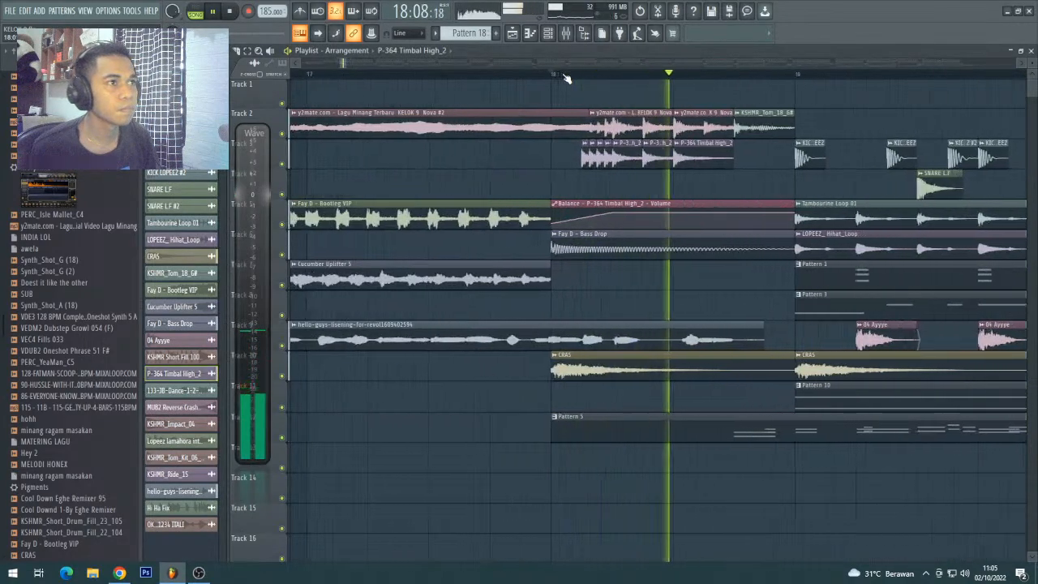
- Replay the bar 18 fill and listen on into the drop up to about bar 21
scroll(568, 76, "up", 4)
left_click(572, 75)
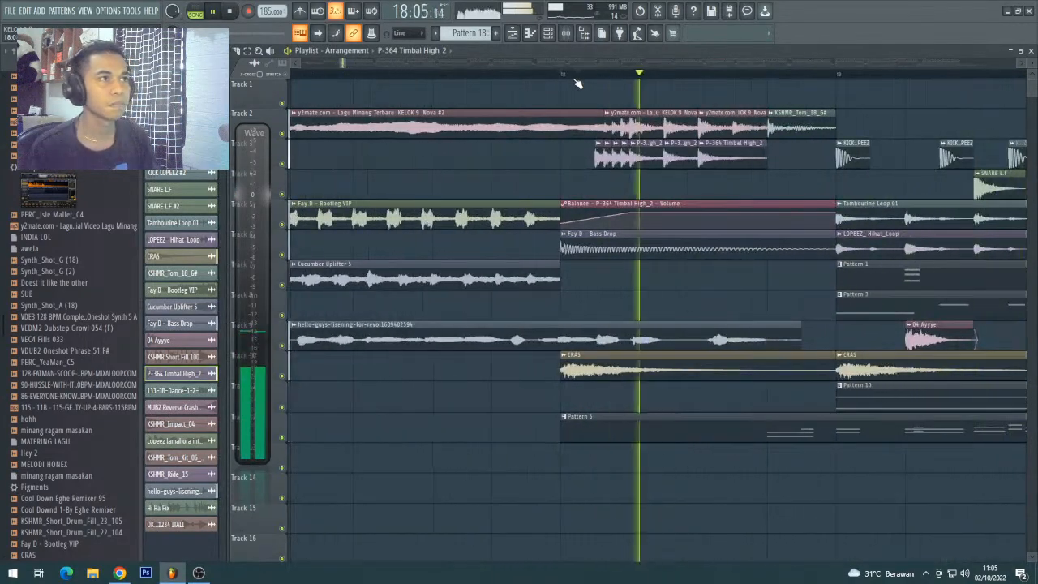
scroll(576, 78, "up", 2)
scroll(576, 79, "down", 2)
scroll(577, 83, "down", 2)
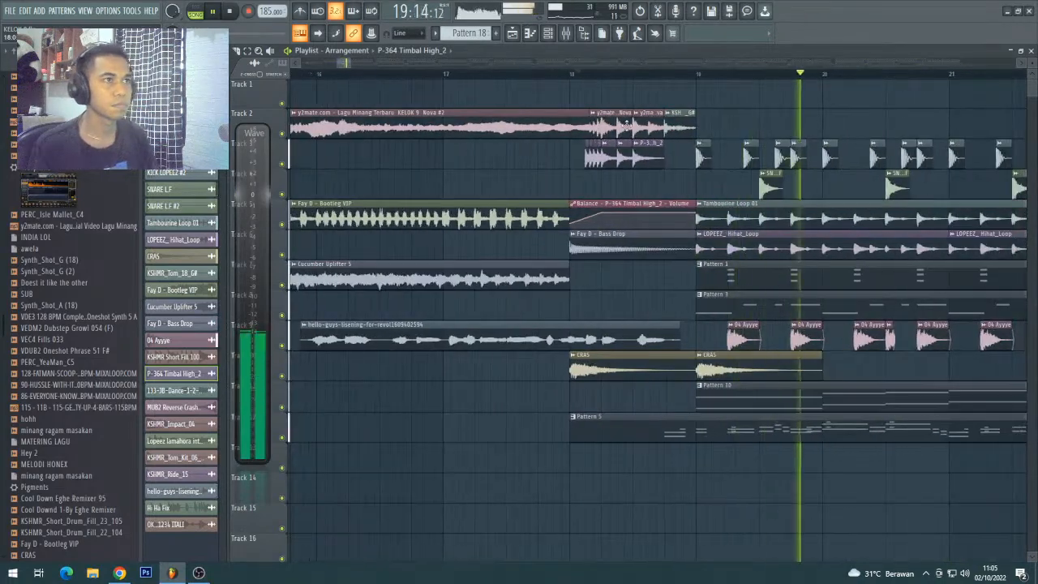
scroll(579, 77, "down", 5)
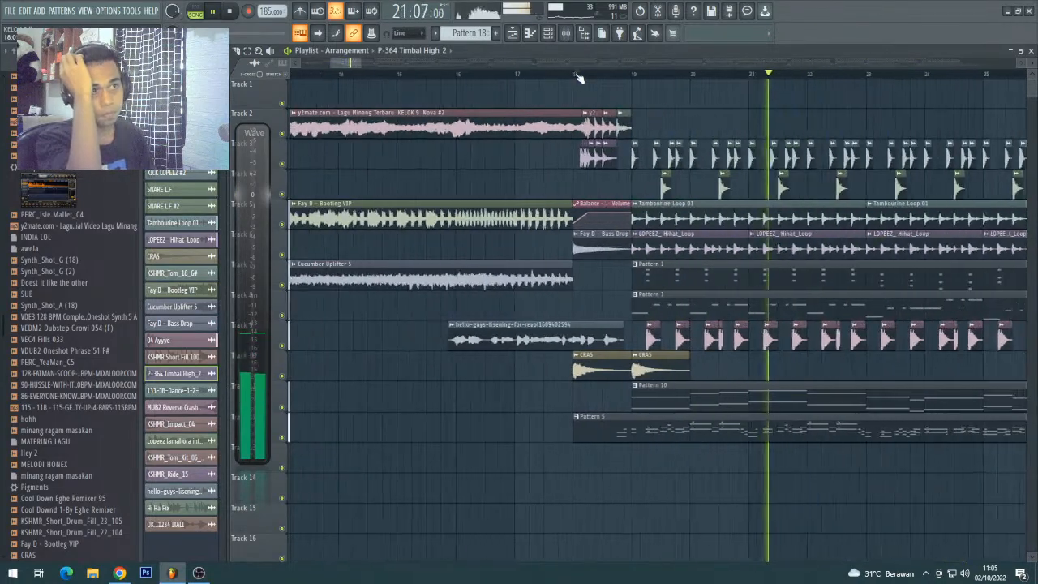
- Place a Pattern 11 clip on Track 13 at bar 19, below the Pattern 5 clip
scroll(579, 77, "down", 2)
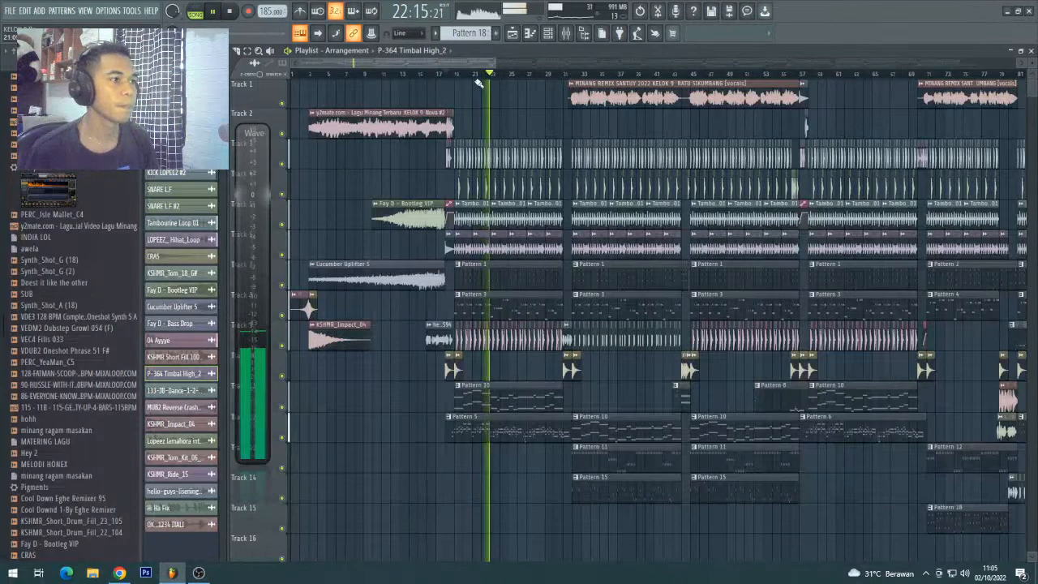
scroll(478, 81, "down", 2)
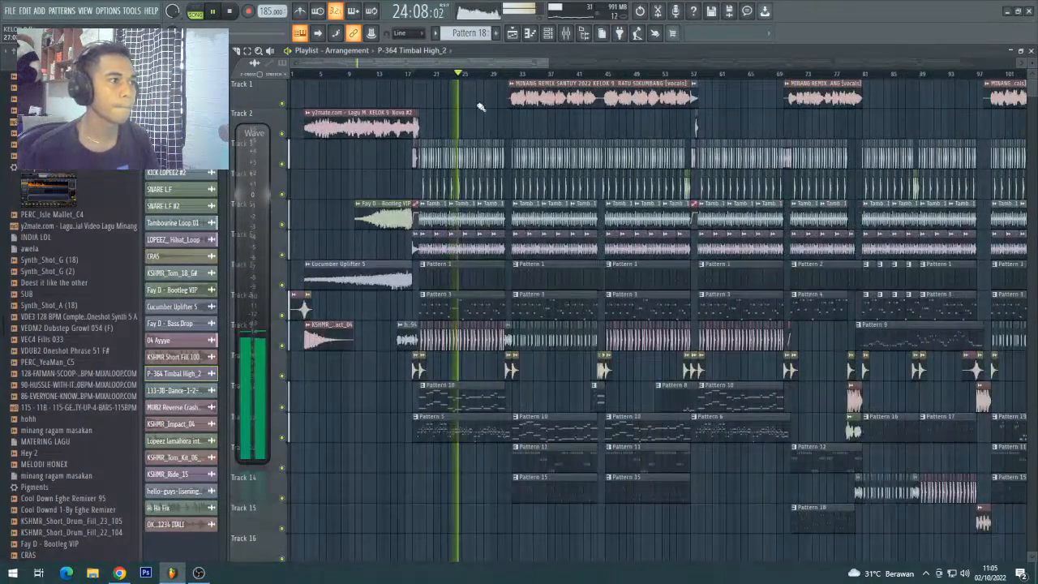
left_click(531, 484)
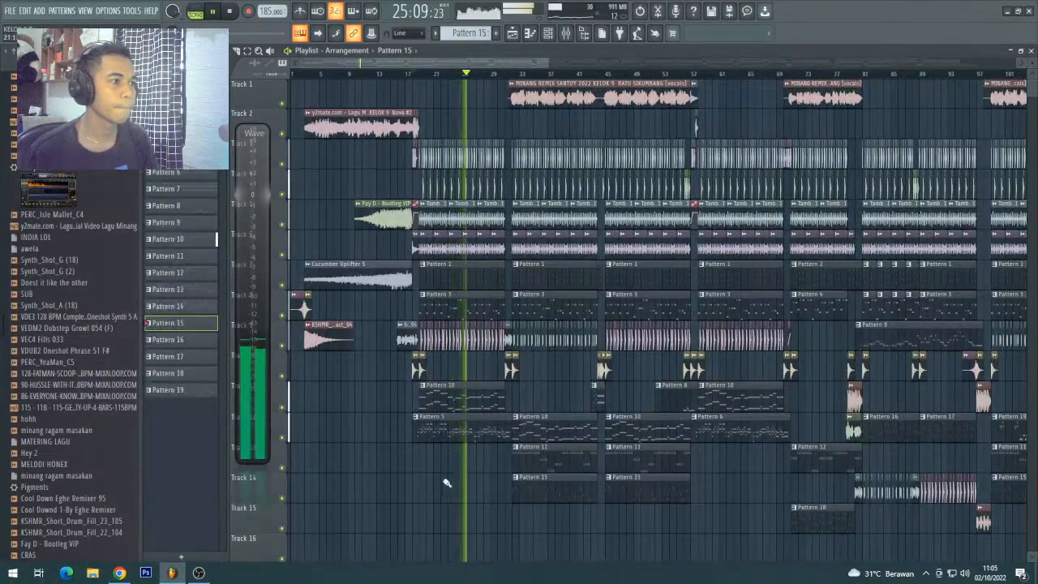
left_click(531, 456)
left_click(426, 466)
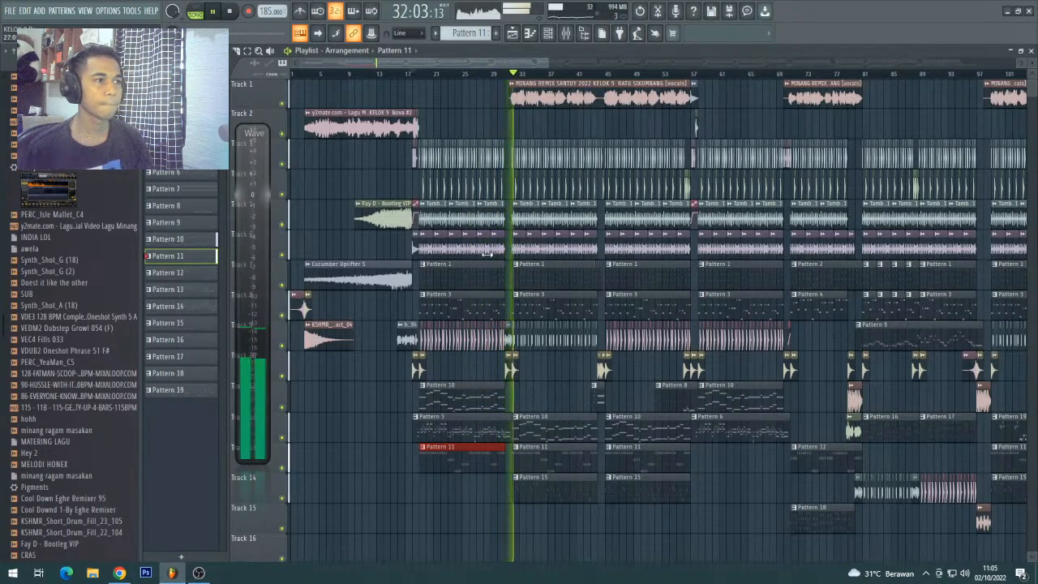
- Open the channel settings of the CRAS audio clip on Track 10 at about bar 31 and stop playback
scroll(497, 78, "up", 4)
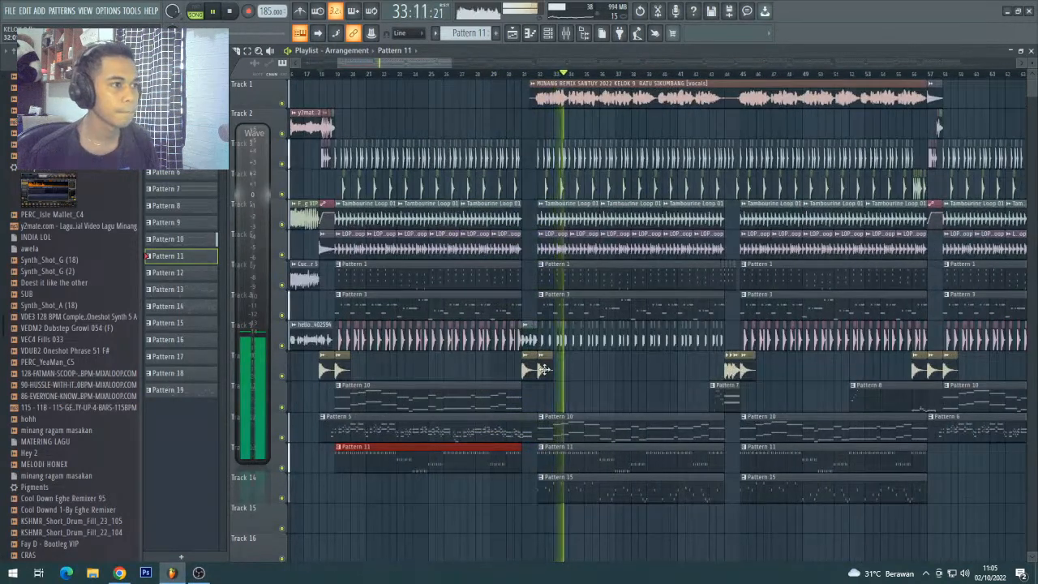
double_click(531, 369)
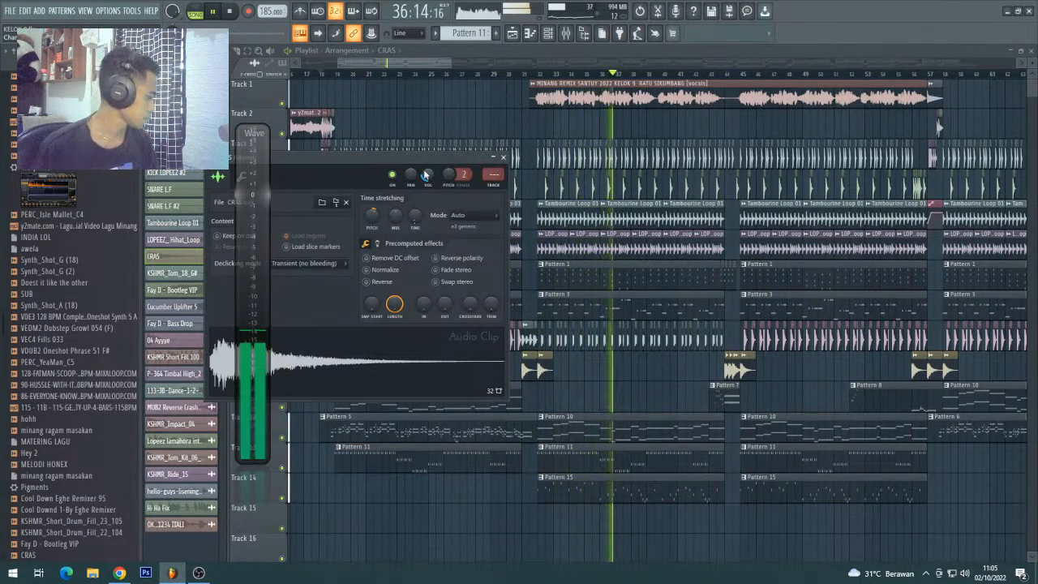
key("space")
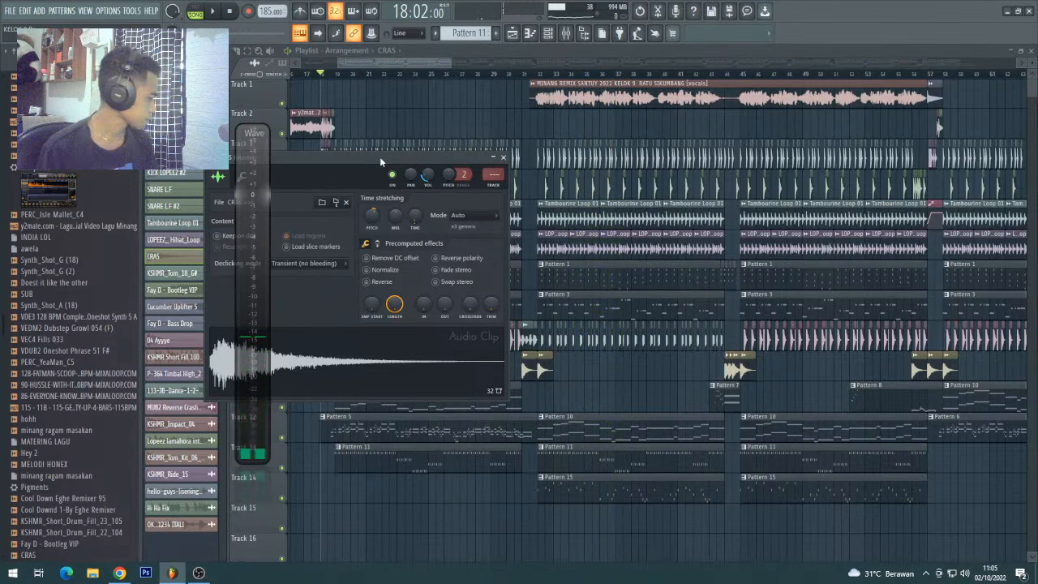
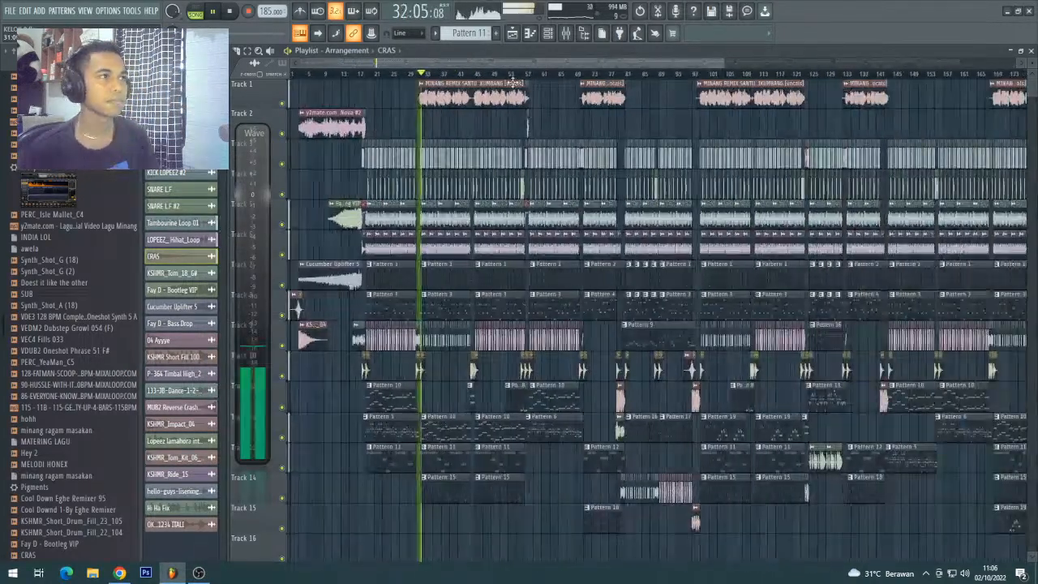
- Play the mix from about bar 31 and from about bar 43 to hear the vocal section and its transition
scroll(514, 83, "up", 5)
scroll(516, 83, "down", 2)
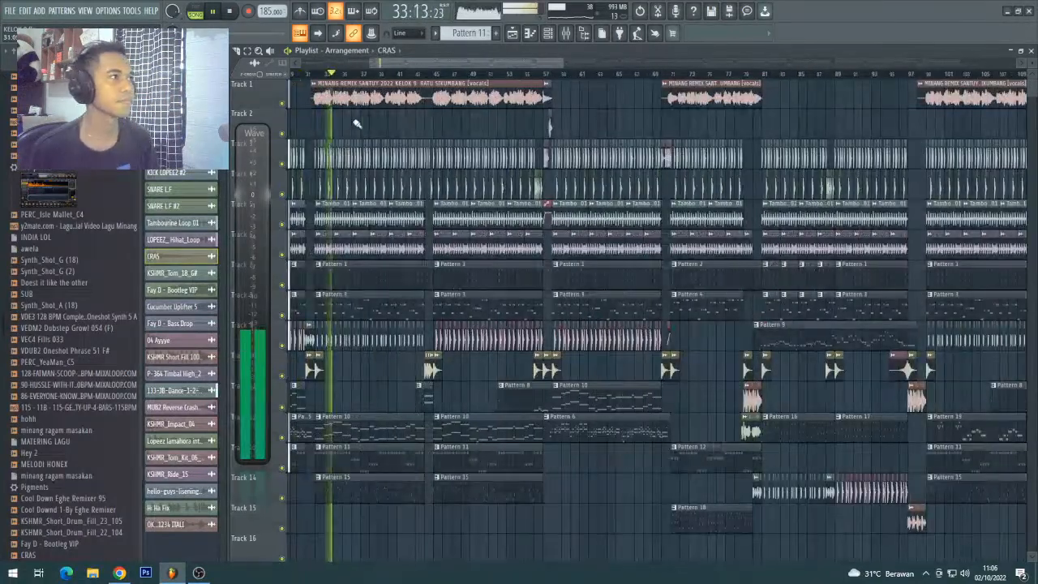
scroll(336, 84, "up", 3)
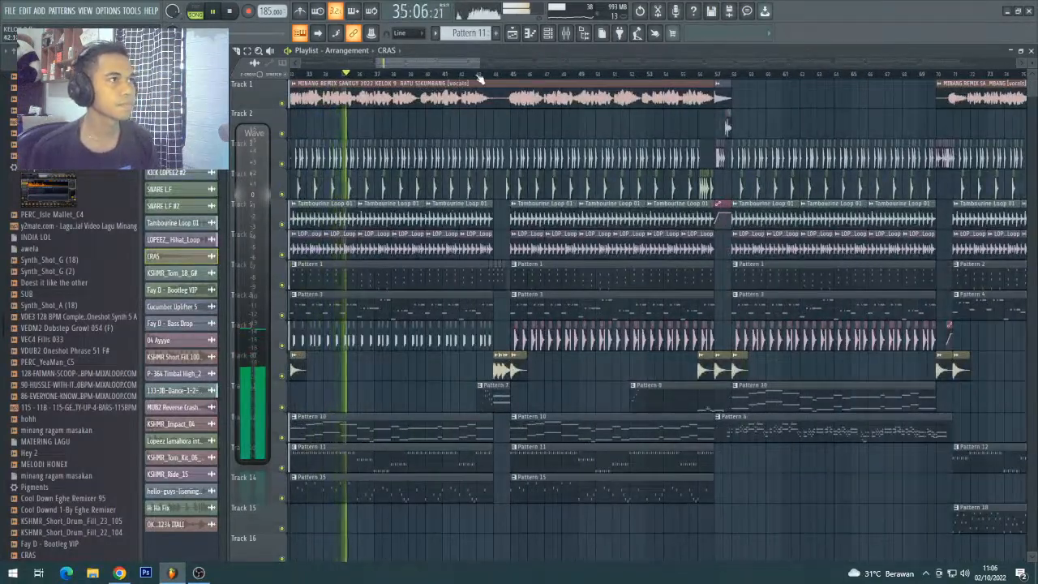
scroll(479, 78, "up", 2)
scroll(483, 79, "up", 2)
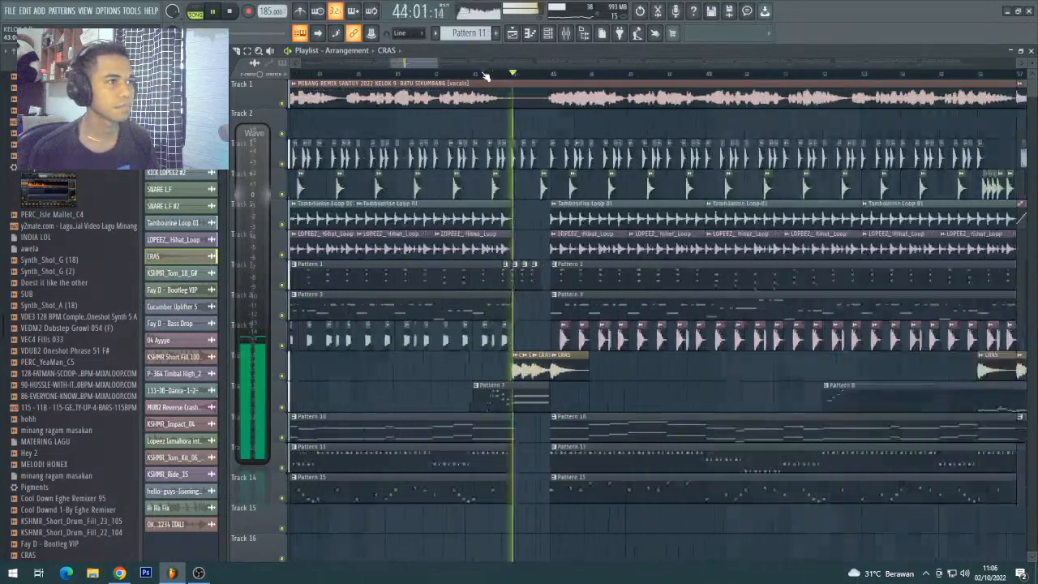
- Listen to the arrangement from about bar 44 up to bar 56 and stop playback
scroll(484, 74, "down", 5)
scroll(489, 75, "up", 2)
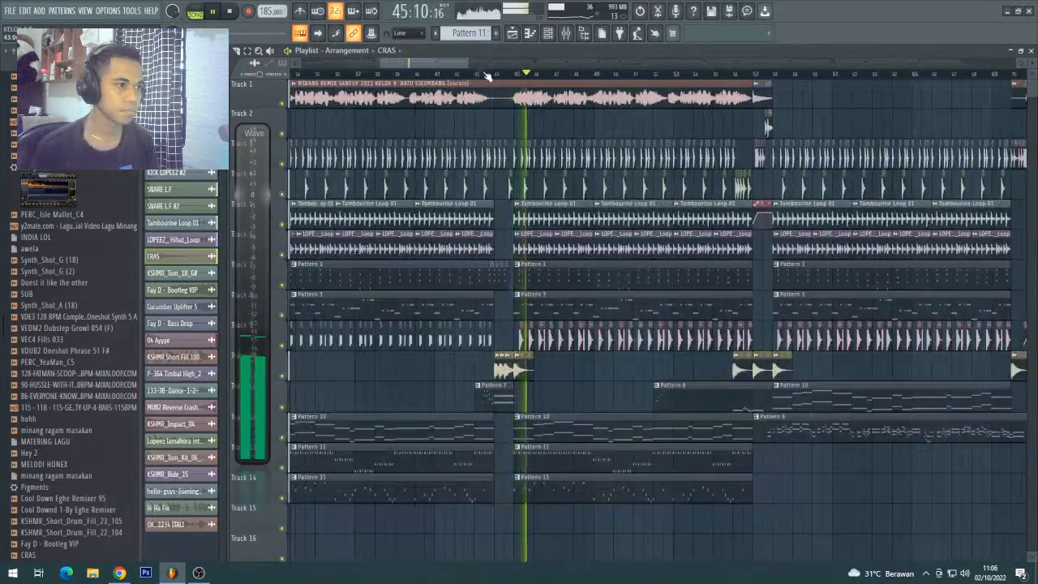
scroll(489, 75, "down", 3)
scroll(536, 106, "down", 1)
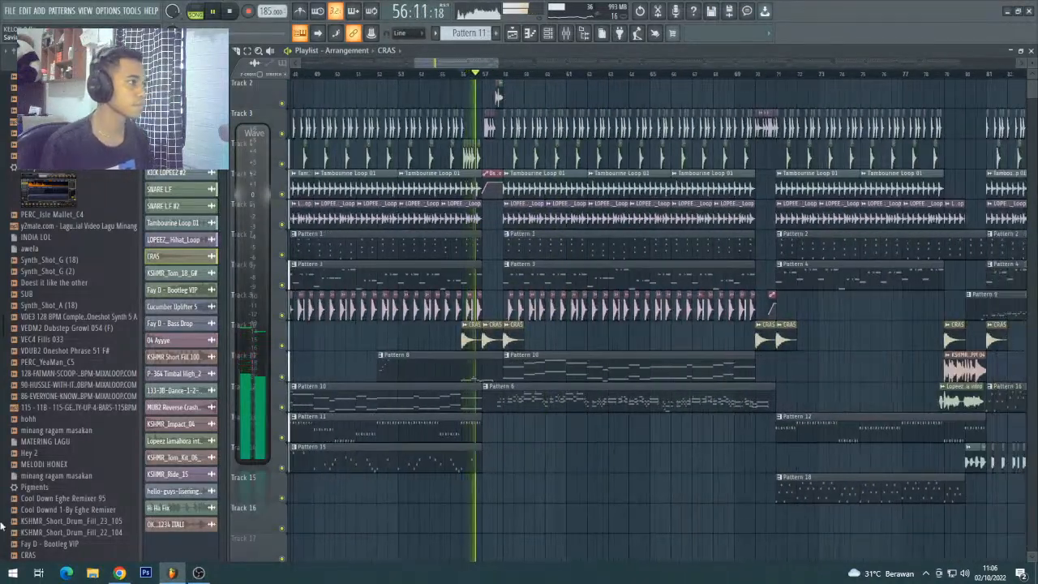
scroll(21, 434, "up", 10)
key("space")
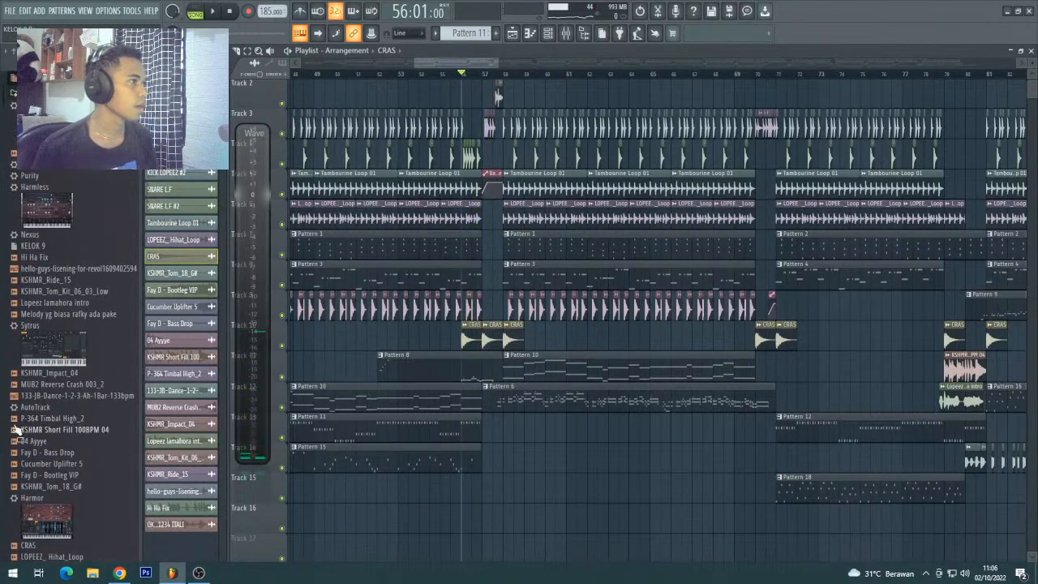
- Place the ANGKAT 2 sample from the ACAPELLA DJ folder of SAMPLE LOPEEZ LAMAHORA on Track 15 at about bar 60
left_click_drag(2, 106, 3, 548)
left_click(38, 435)
scroll(75, 466, "down", 4)
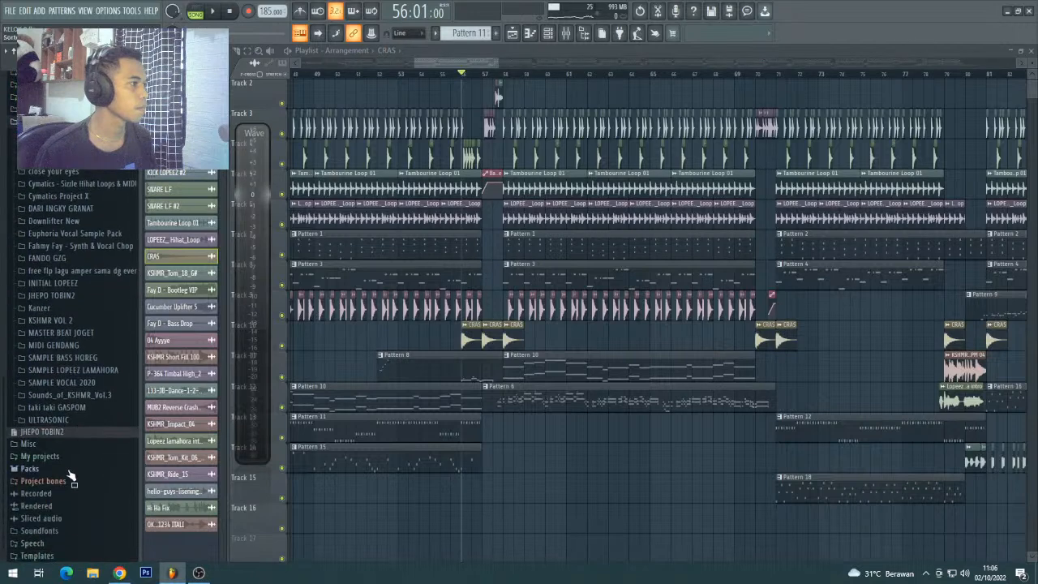
left_click(58, 369)
left_click(71, 395)
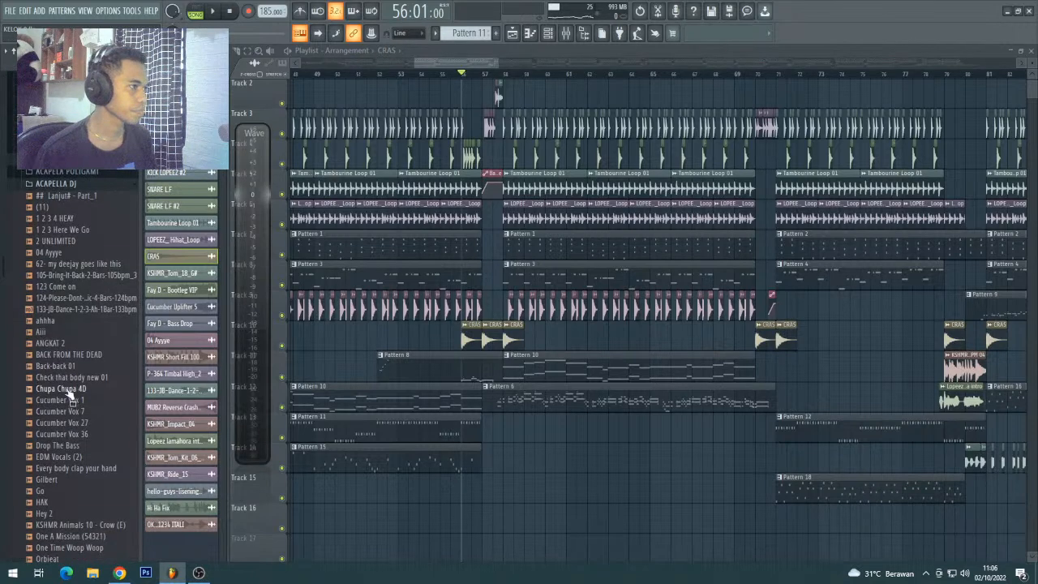
left_click_drag(479, 467, 566, 492)
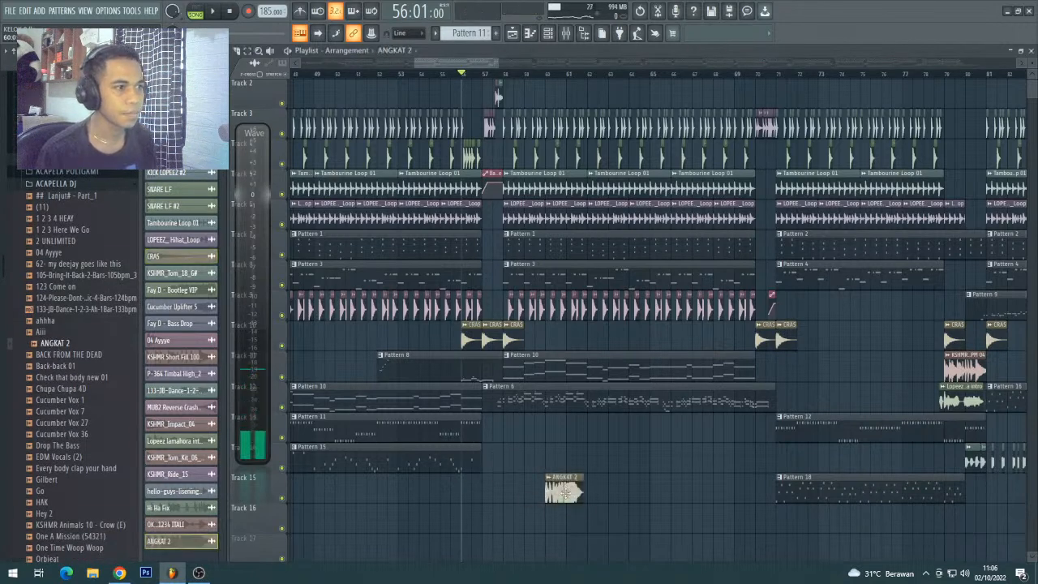
- Move the ANGKAT 2 clip on Track 15 to start at bar 56 and open its channel settings
scroll(483, 79, "up", 4)
scroll(477, 422, "down", 4)
left_click(419, 368)
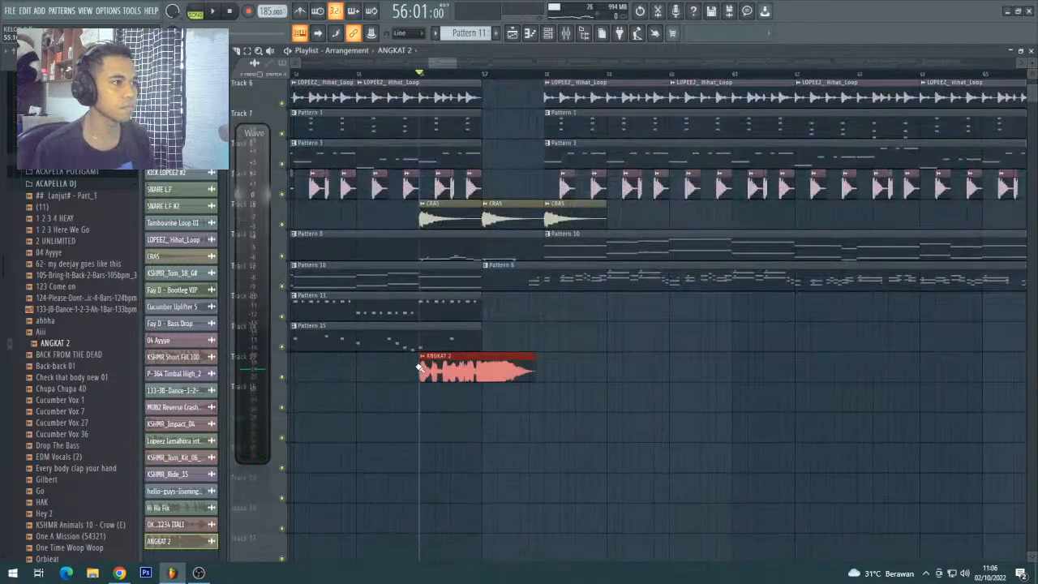
double_click(454, 370)
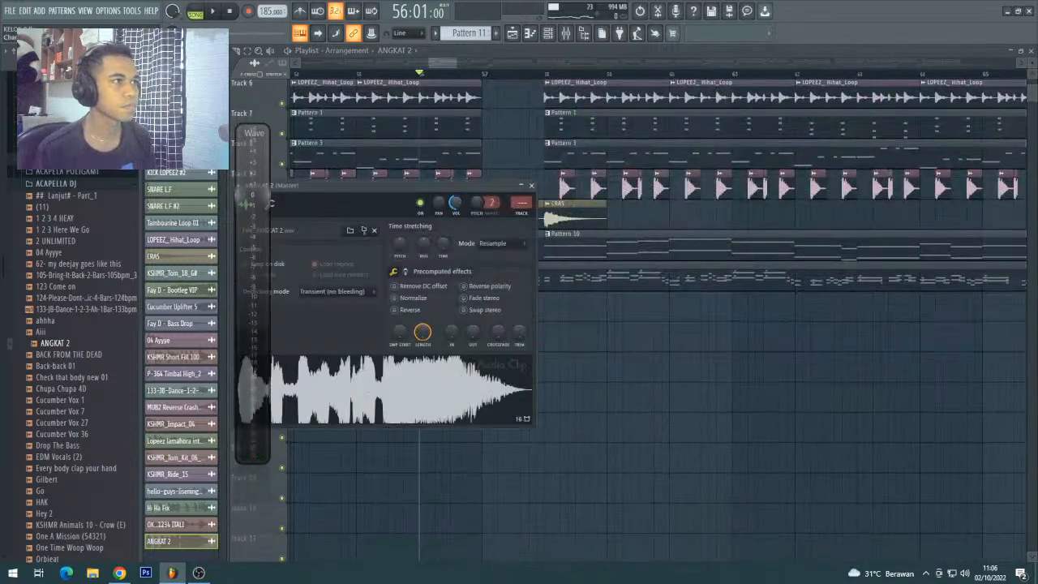
- Browse past the ACAPELLA DJ samples to the remaining folders of the sample pack
scroll(411, 84, "down", 3)
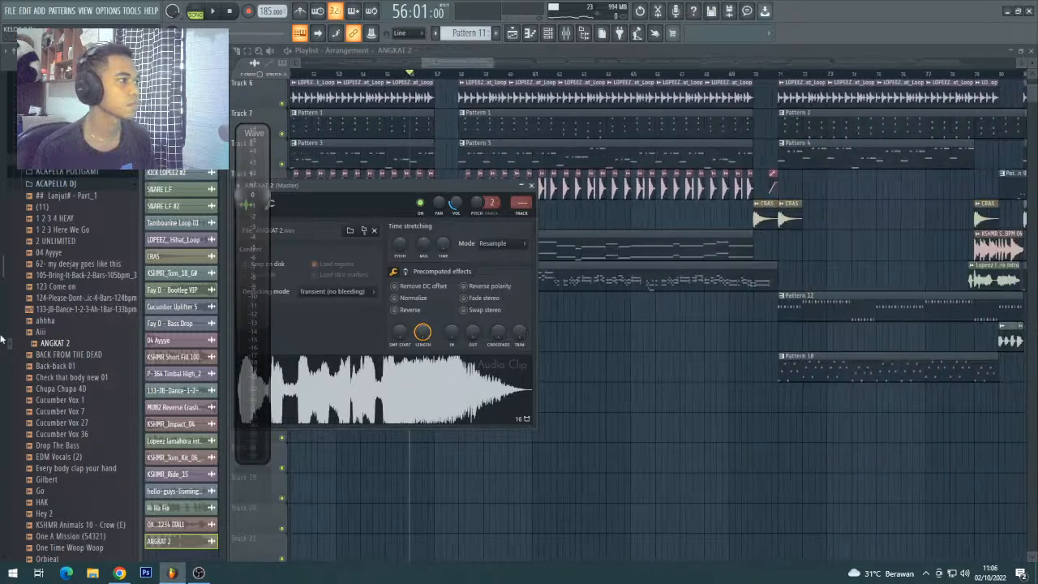
left_click_drag(2, 270, 2, 561)
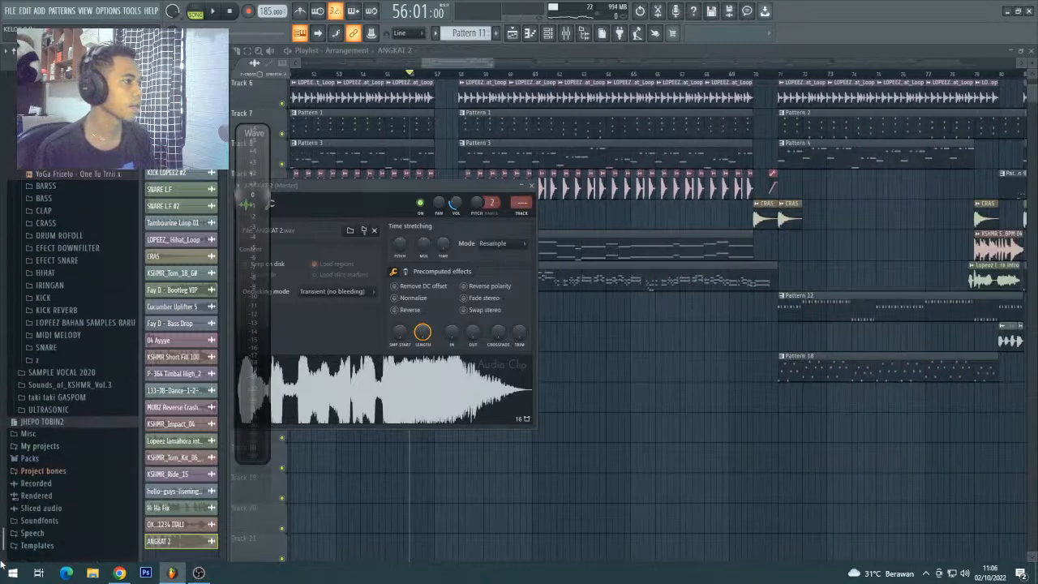
- Browse the SAMPLE VOCAL 2020 folder and preview the vocal one-shots in its vocal So Porg subfolder
left_click(79, 387)
left_click(75, 396)
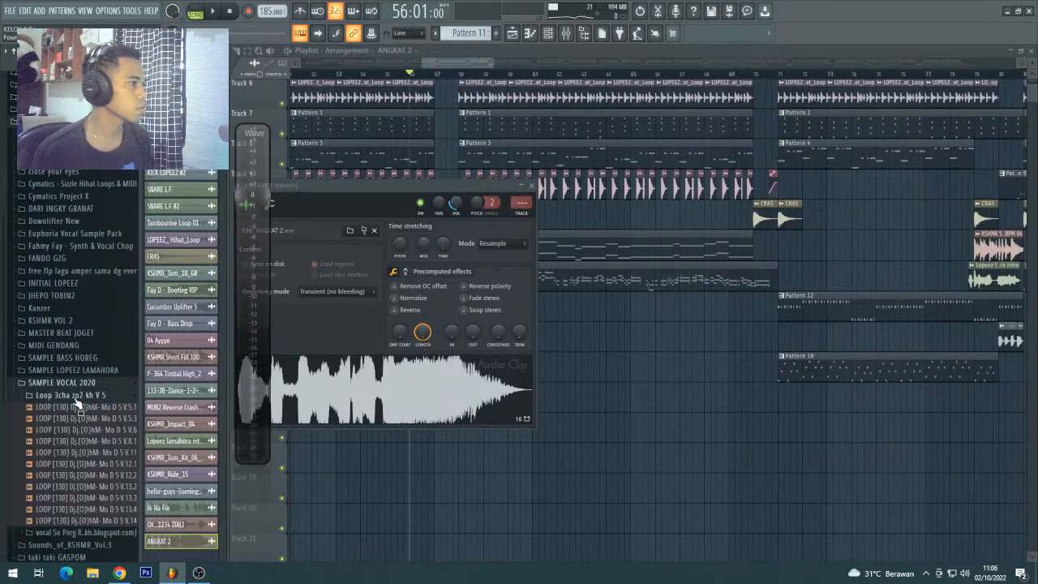
left_click(77, 399)
left_click(79, 409)
left_click(72, 420)
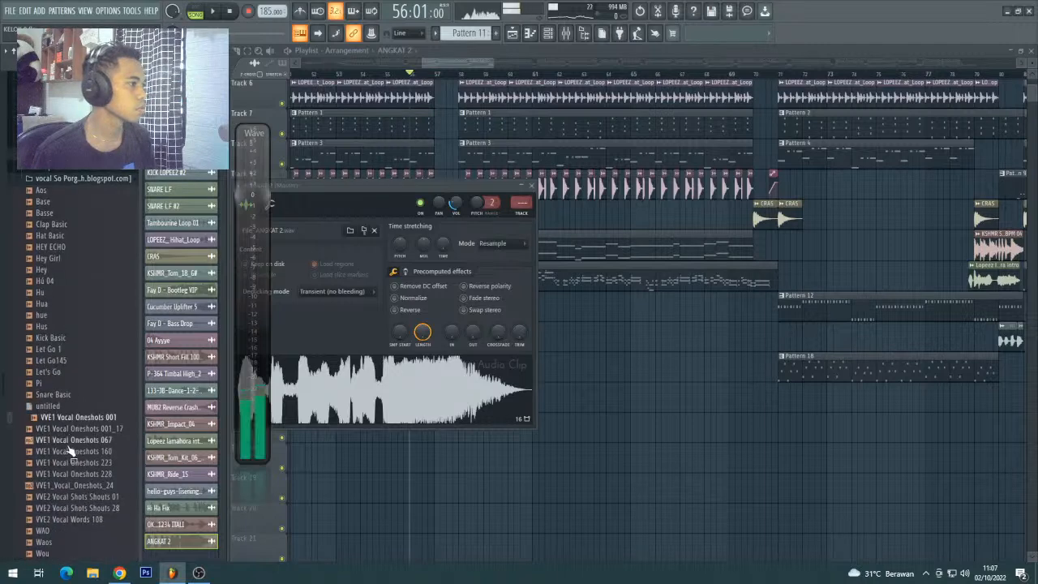
scroll(64, 478, "up", 10)
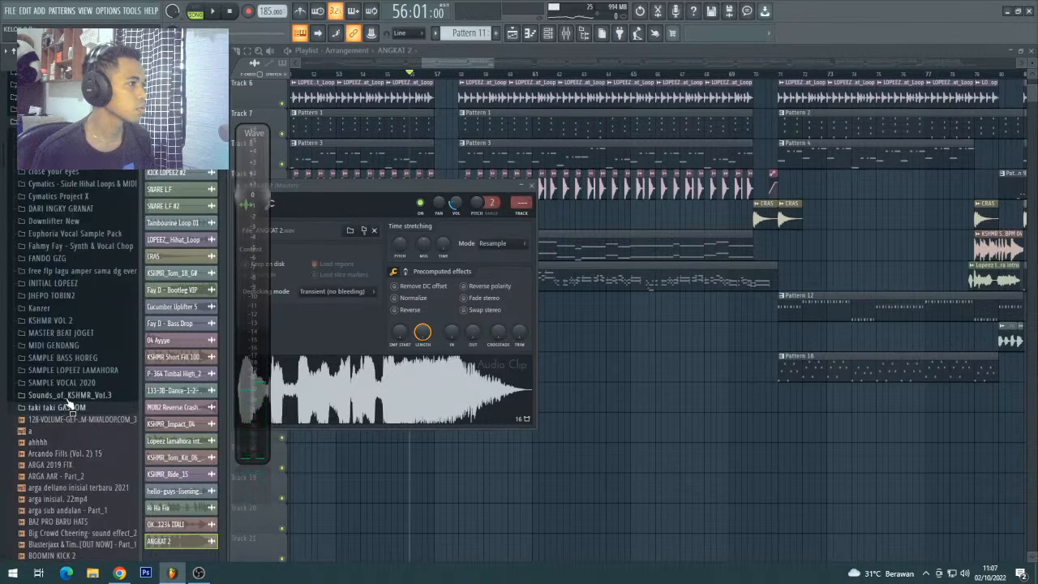
- Preview the Let Go145 sample from the SAMPLE VOCAL 2020 folder and add it to the playlist as an audio clip
left_click(69, 397)
left_click(75, 386)
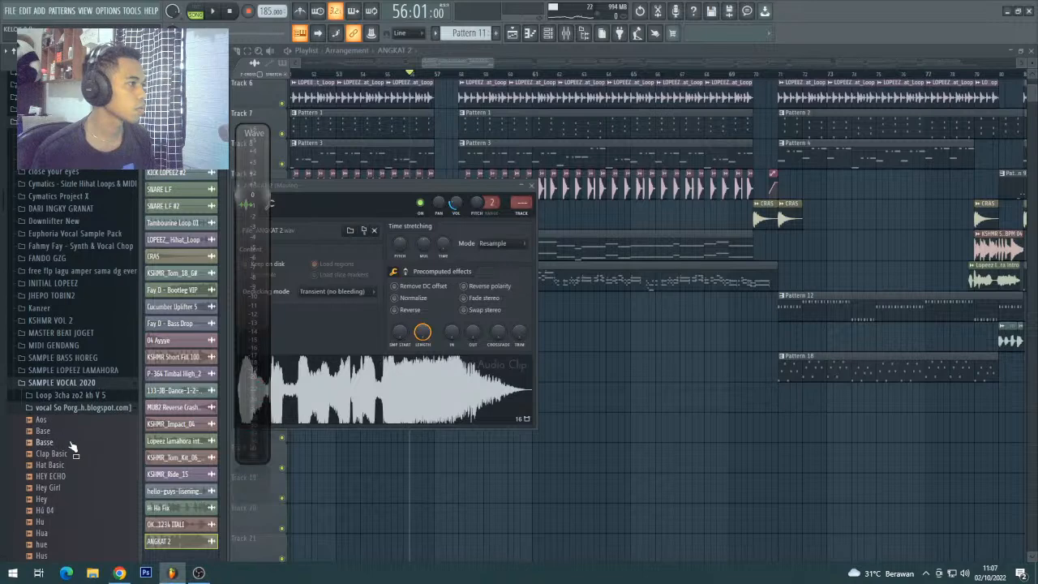
left_click(70, 444)
scroll(65, 444, "down", 3)
left_click(56, 376)
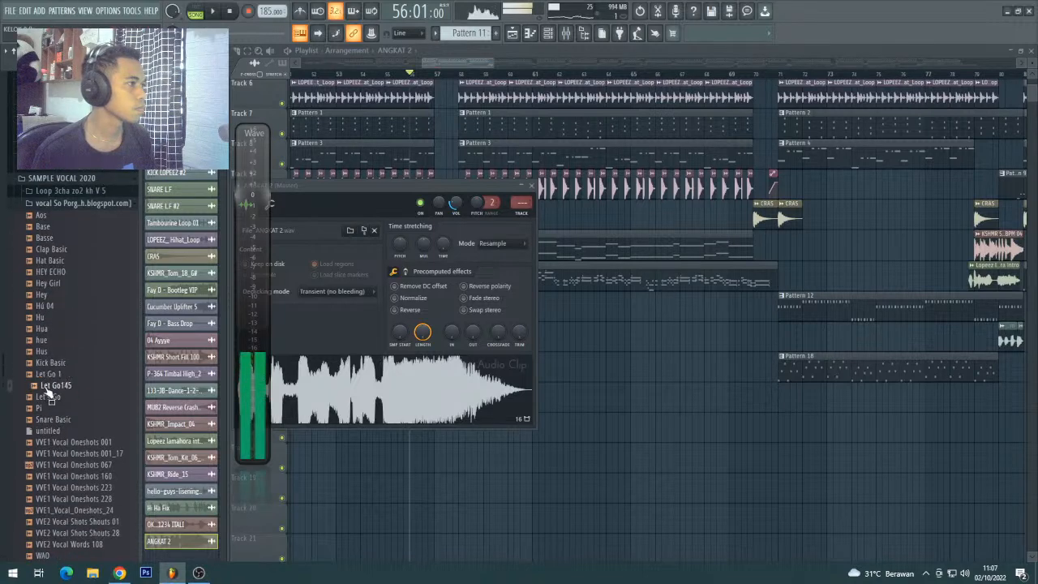
left_click_drag(449, 465, 451, 460)
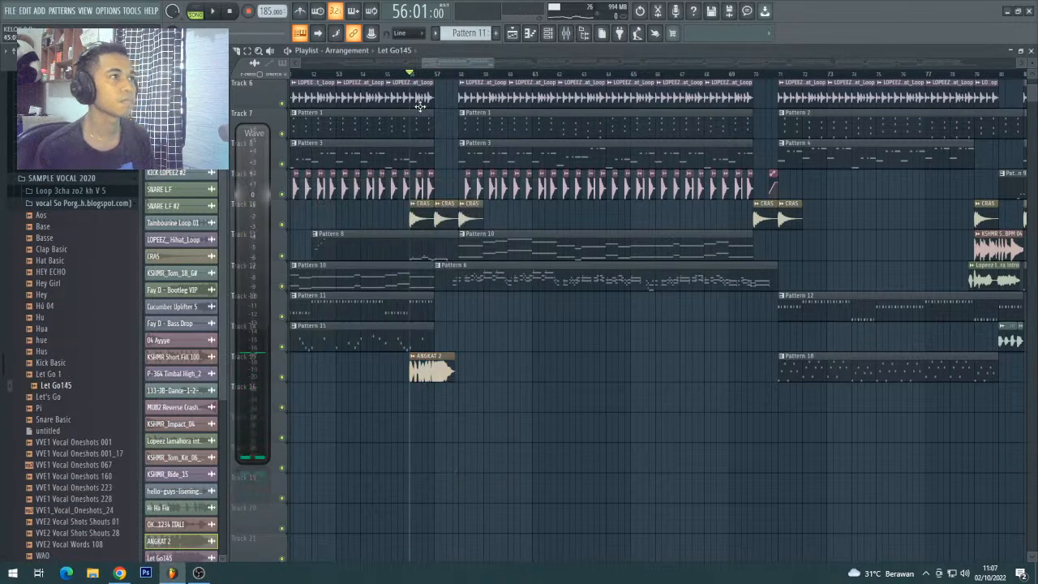
- Position the Let Go145 clip on Track 16 so that it overlaps the tail of ANGKAT 2 and ends just before bar 58
scroll(421, 113, "up", 6)
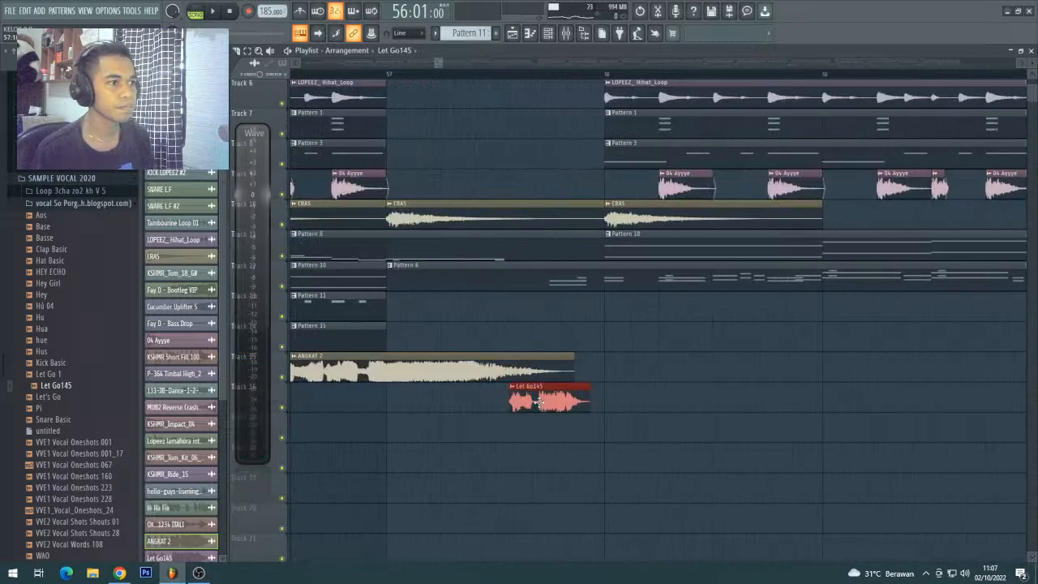
left_click(577, 401)
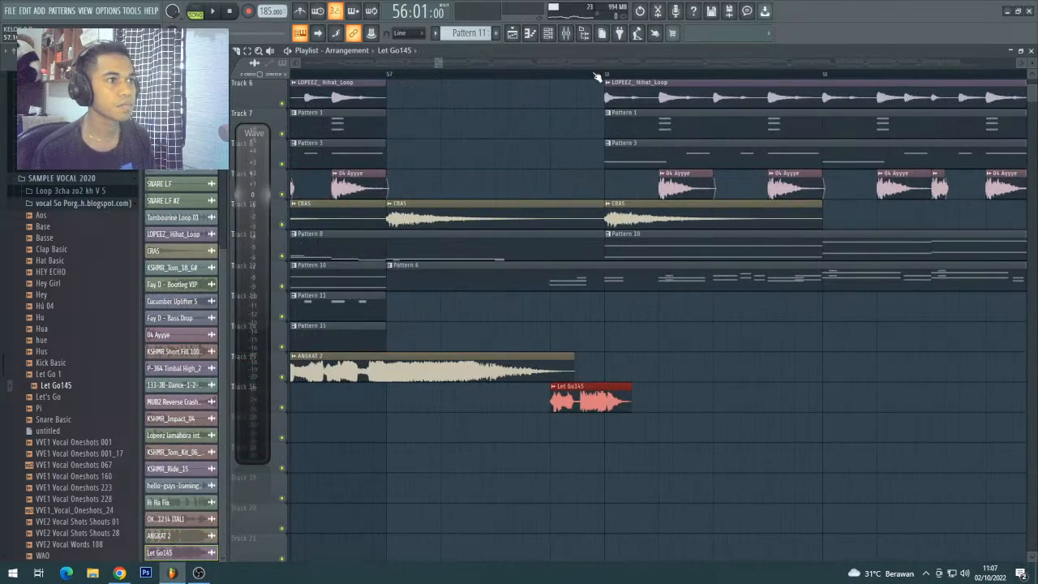
scroll(596, 77, "up", 4)
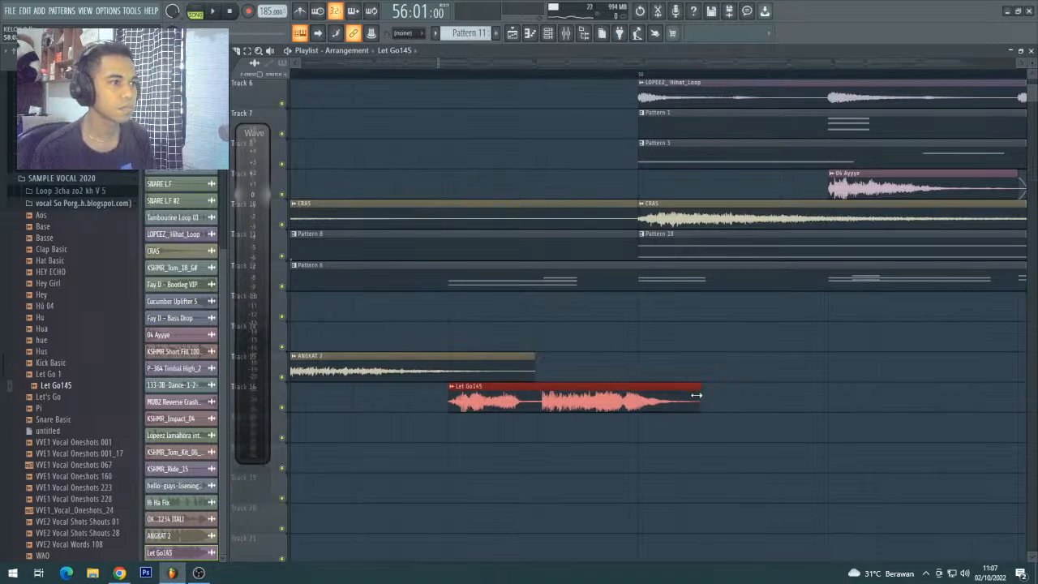
left_click_drag(685, 395, 555, 403)
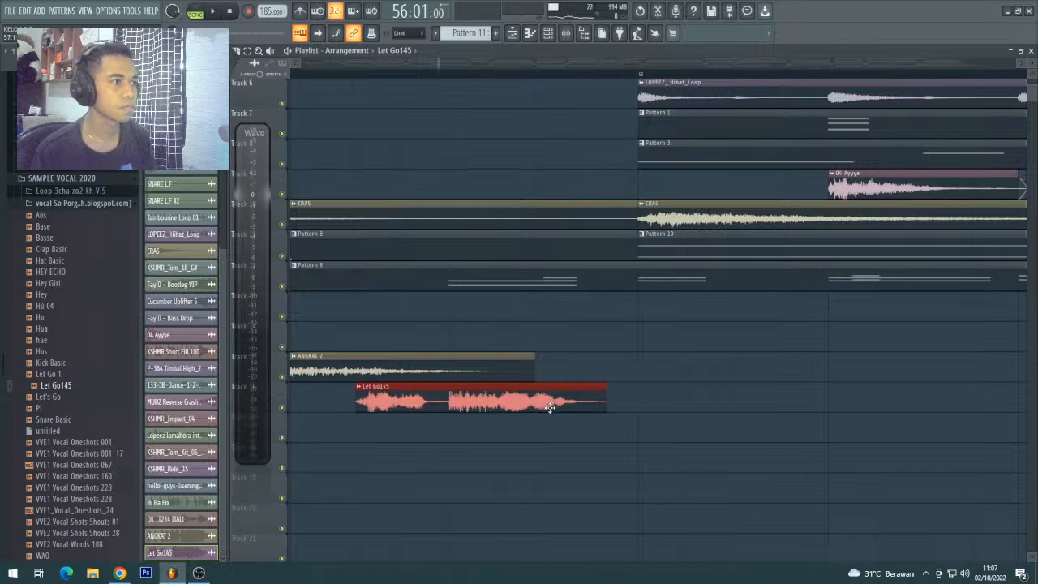
- Inspect the time-stretching settings of the Let Go145 clip and of the ANGKAT 2 clip
double_click(550, 403)
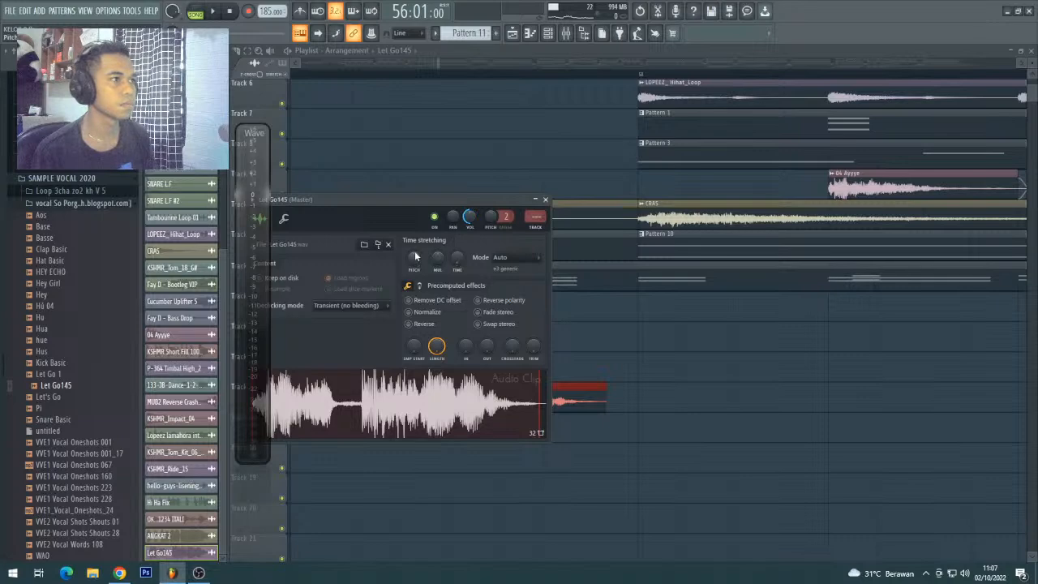
scroll(443, 76, "down", 4)
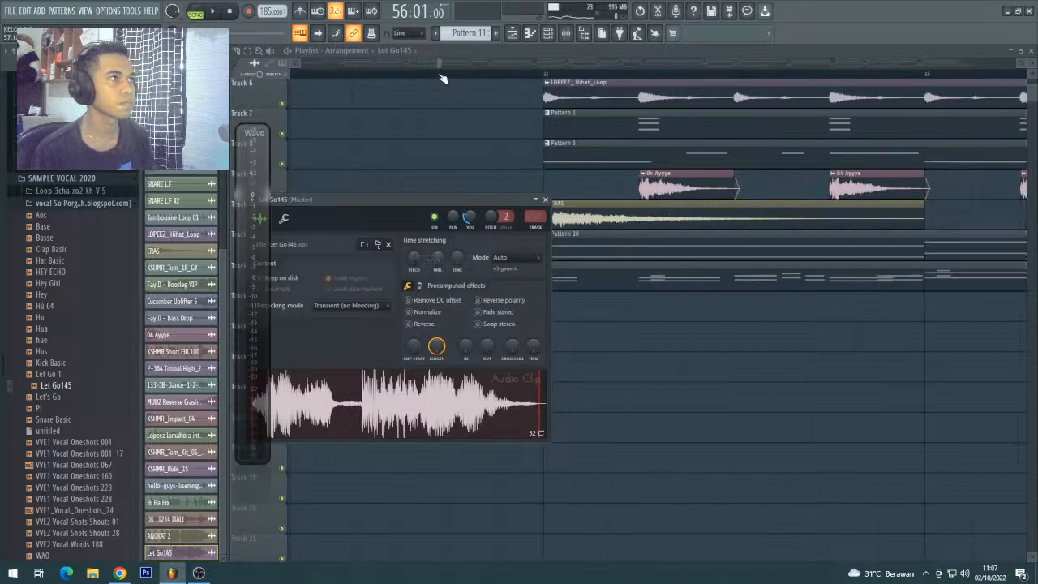
key("Escape")
left_click(359, 370)
double_click(360, 370)
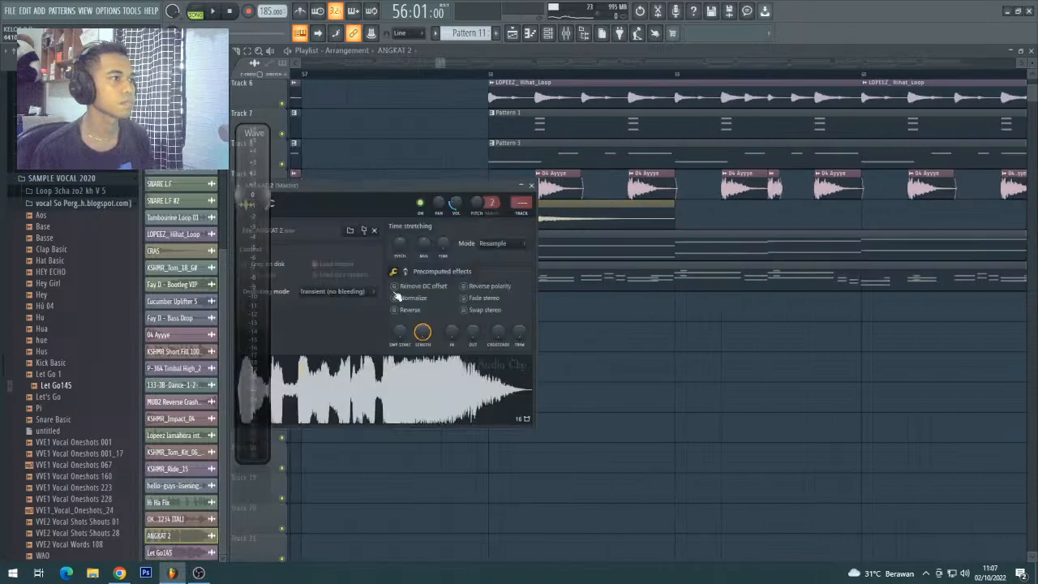
- Play the arrangement around bars 56 to 60 to hear the ANGKAT 2 and Let Go145 clips in context
key("space")
scroll(427, 75, "down", 4)
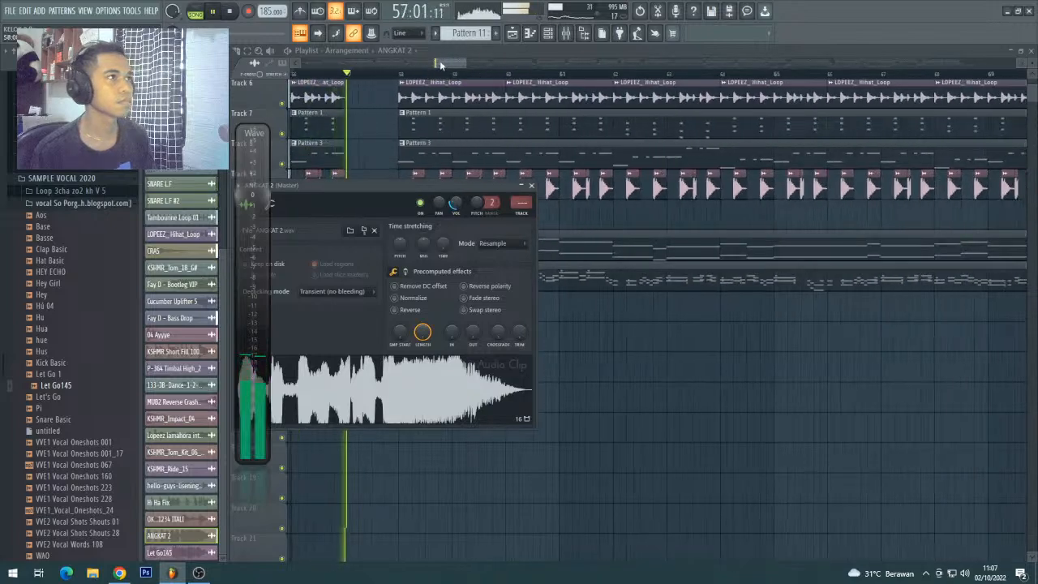
left_click_drag(440, 63, 431, 76)
scroll(623, 85, "up", 7)
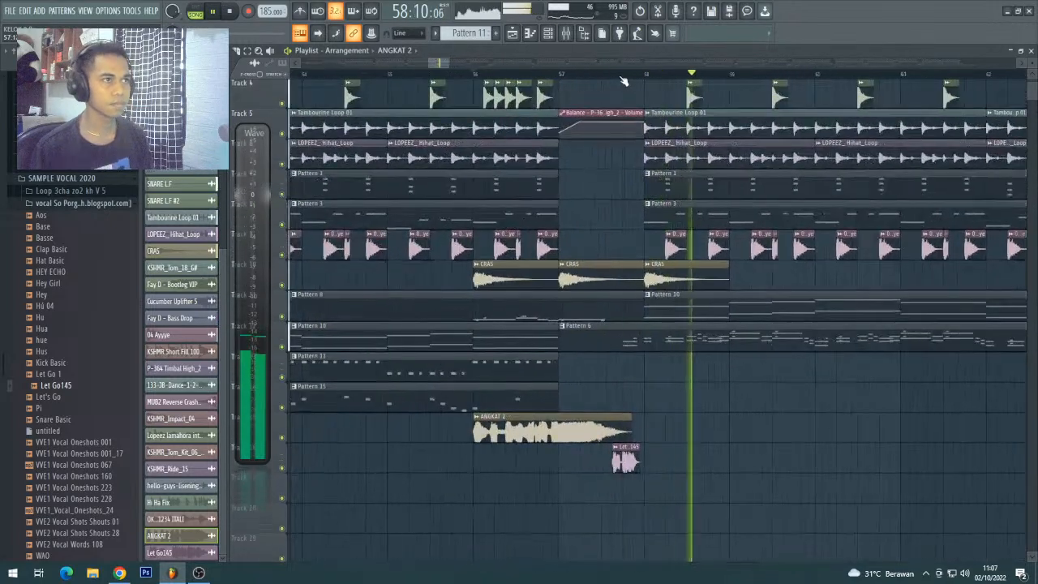
scroll(624, 80, "up", 1)
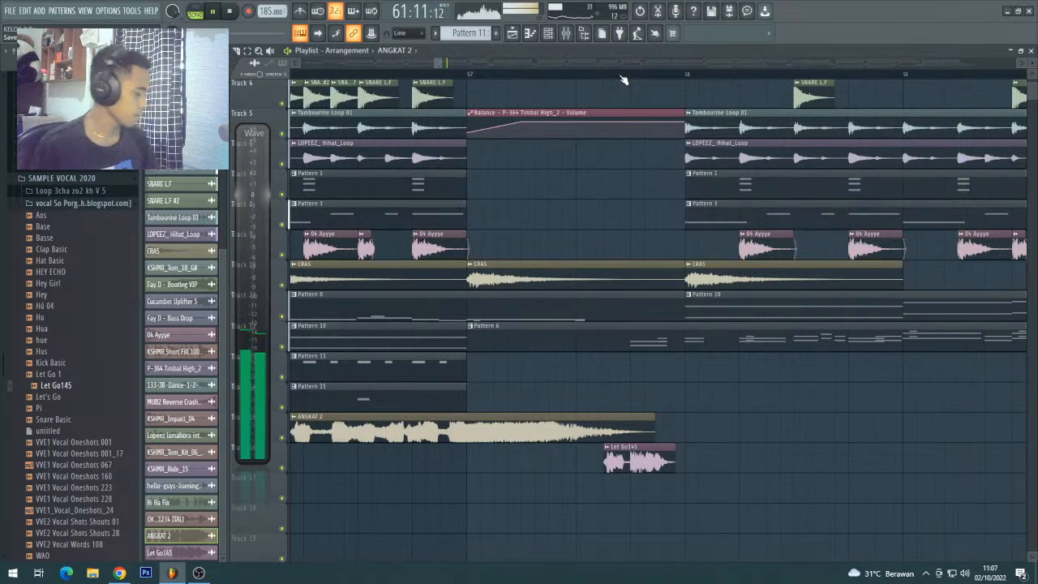
scroll(624, 80, "down", 3)
left_click(624, 74)
scroll(519, 73, "down", 8)
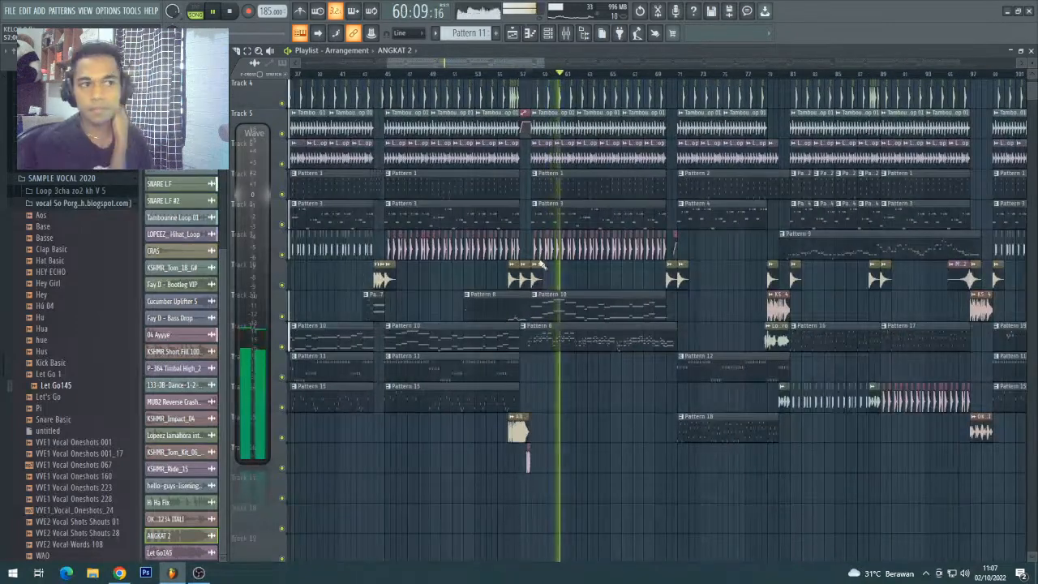
- Adjust the time-stretching pitch of the ANGKAT 2 sample in Auto mode and replay the section where its clip starts
double_click(518, 430)
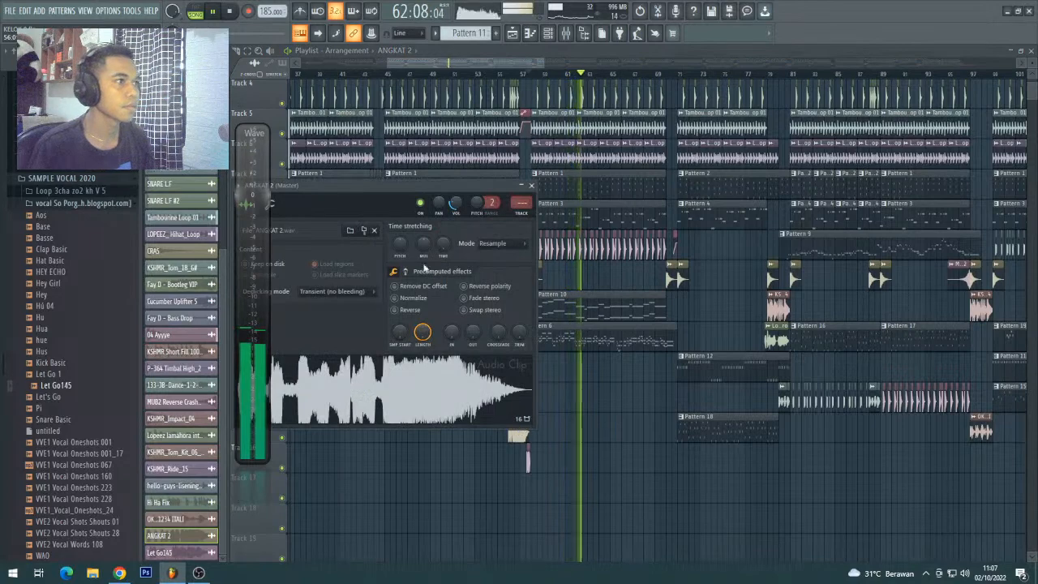
key("space")
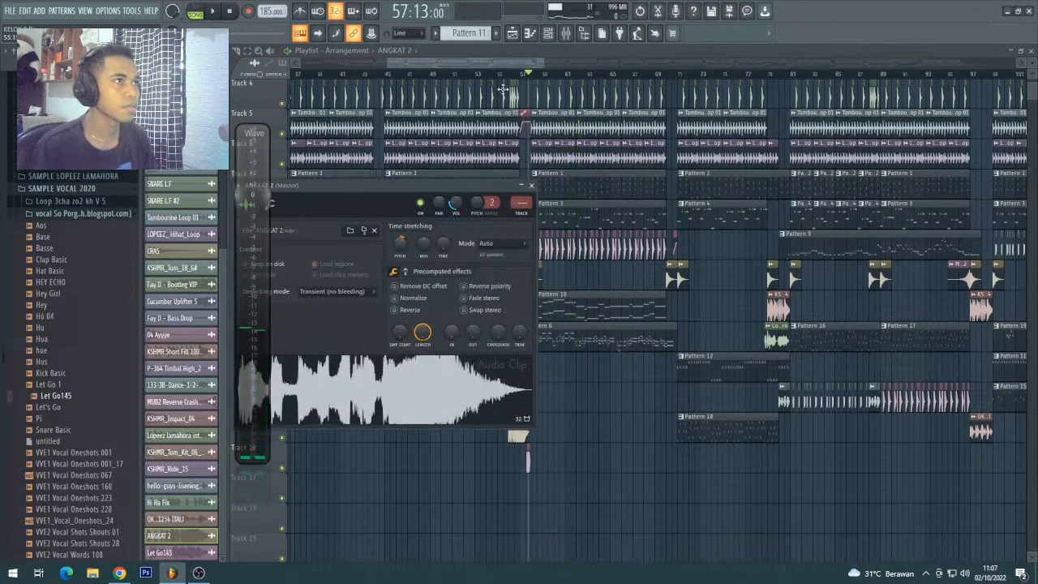
left_click(509, 75)
key("space")
scroll(511, 74, "up", 8)
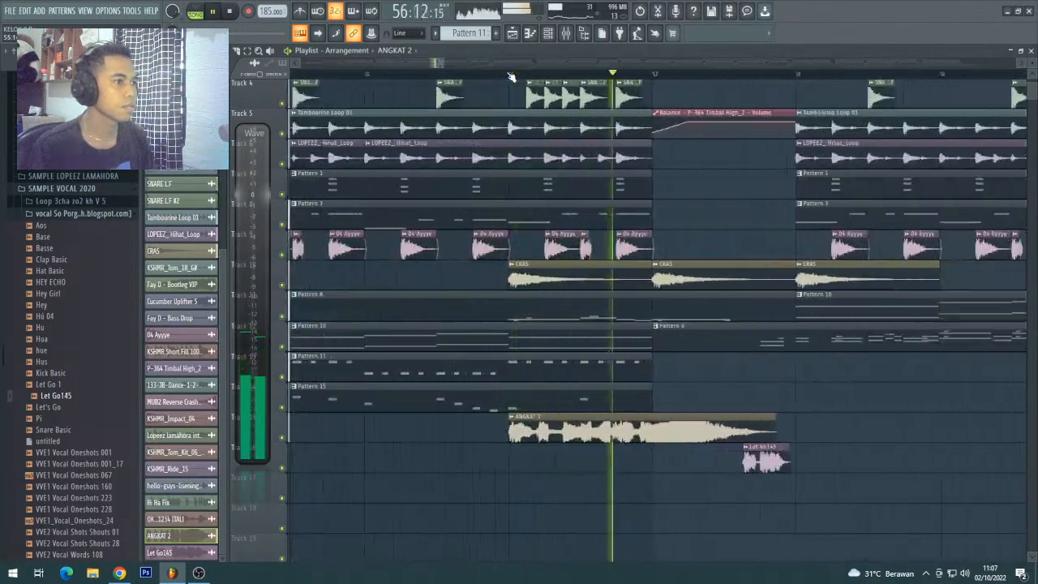
- Listen through the arrangement from bar 58 to bar 73 and examine the parts across all tracks
scroll(510, 75, "down", 6)
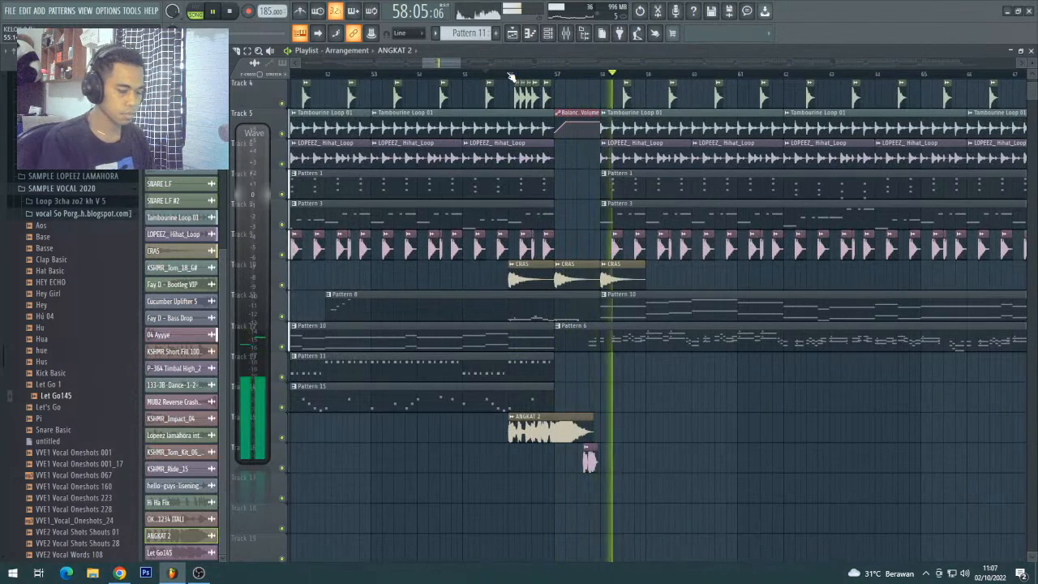
scroll(509, 75, "down", 3)
scroll(543, 227, "up", 3)
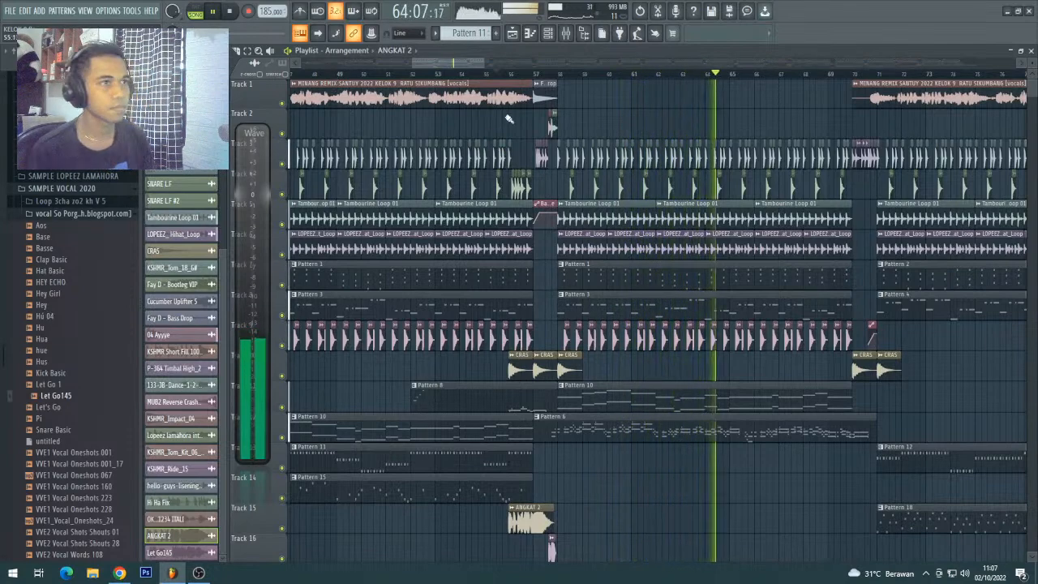
scroll(519, 121, "down", 5)
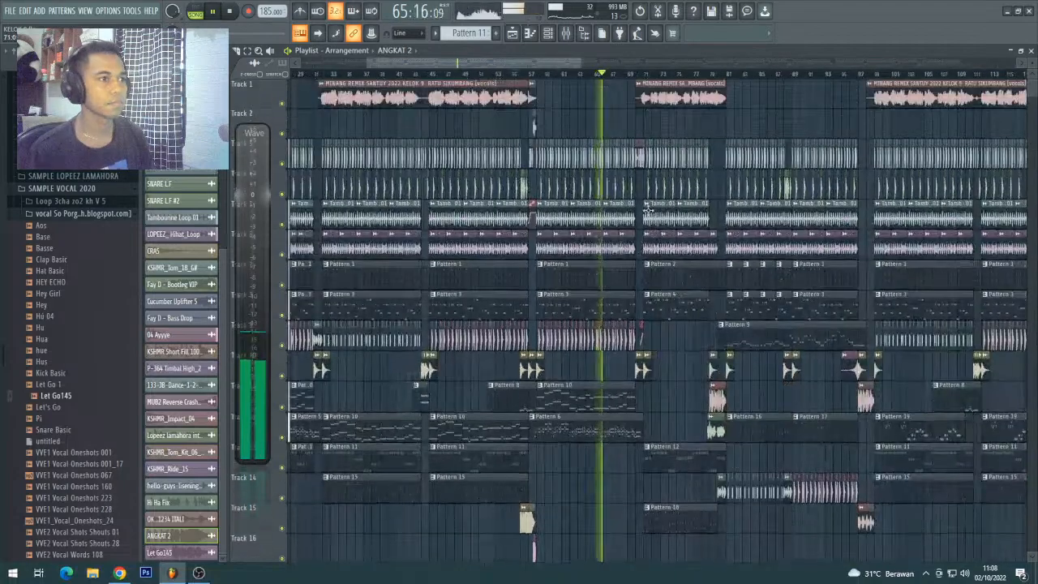
scroll(632, 75, "up", 6)
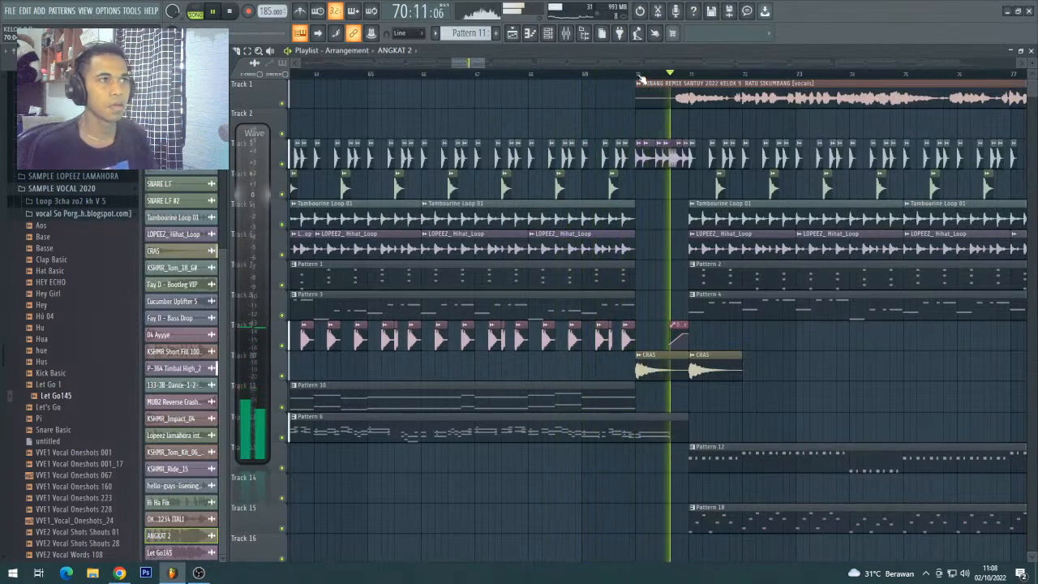
scroll(640, 77, "down", 2)
scroll(640, 77, "down", 3)
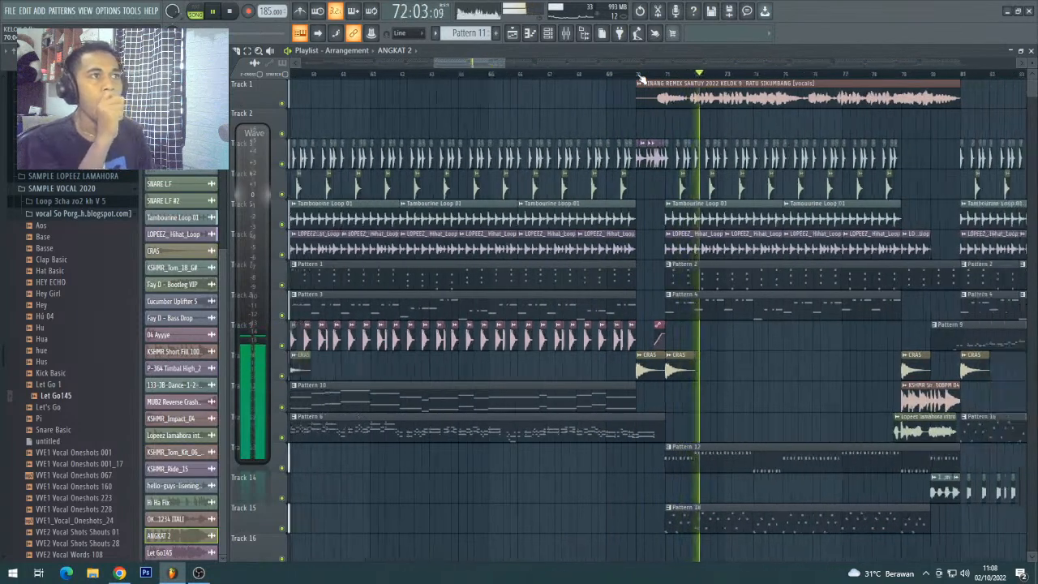
scroll(640, 78, "down", 3)
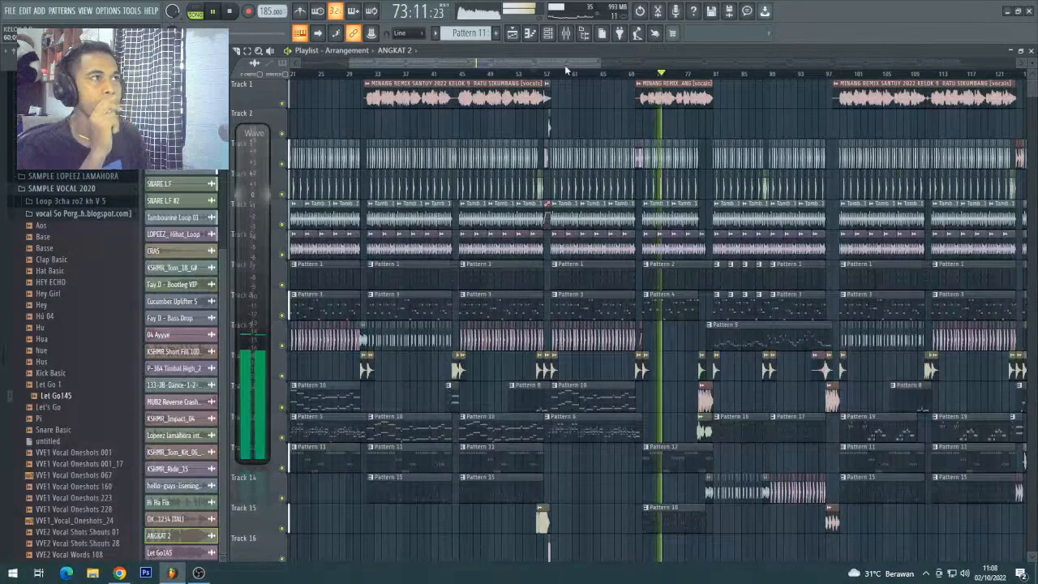
left_click_drag(571, 64, 593, 64)
scroll(594, 68, "up", 3)
- Switch to the empty Pattern 20 and open the piano roll of the Violin ensemble channel
left_click(496, 33)
scroll(545, 81, "up", 2)
key("space")
key("F6")
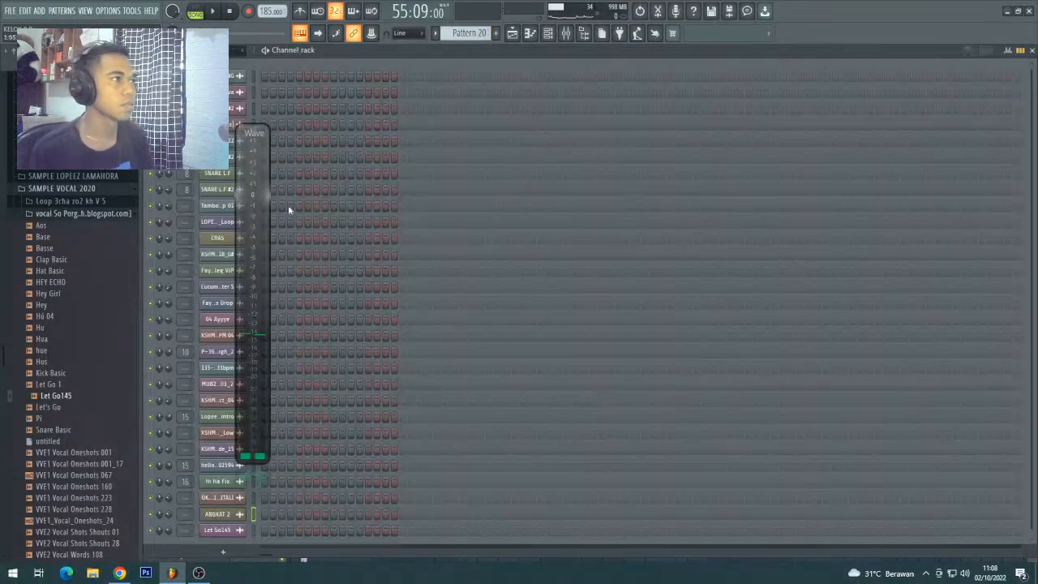
left_click(217, 98)
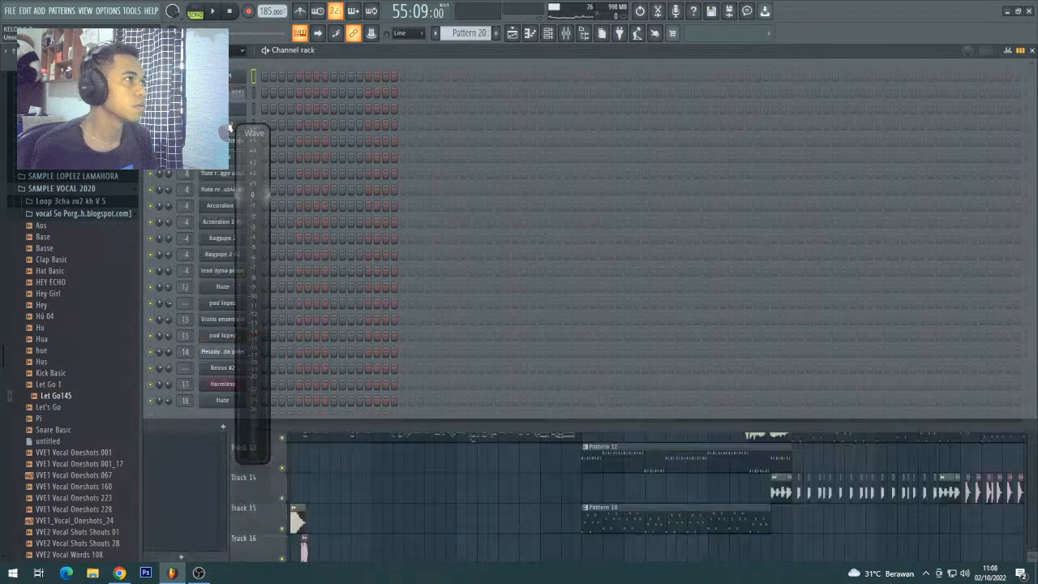
right_click(229, 323)
left_click(268, 323)
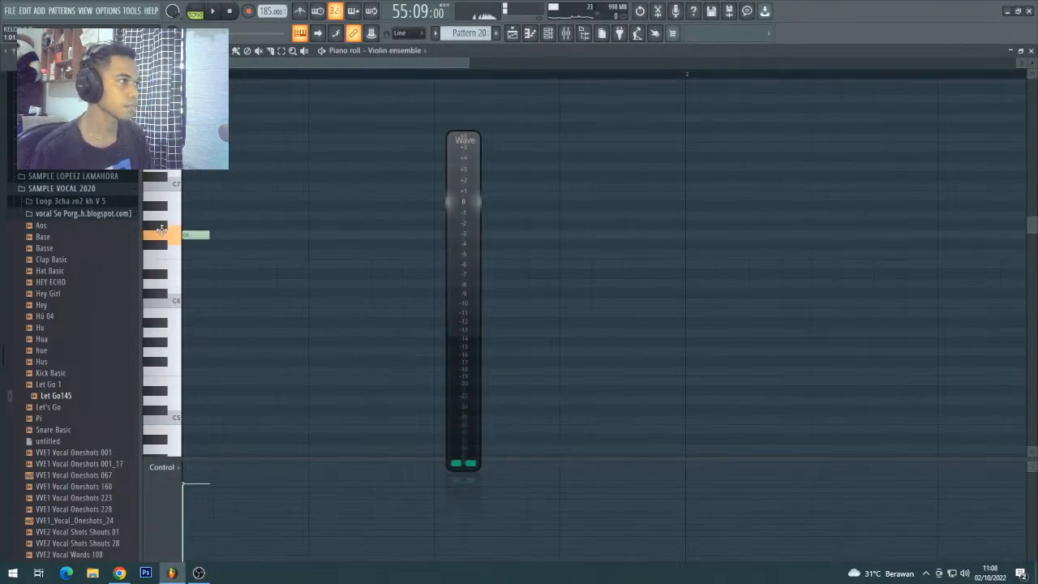
- Draw a three-beat G6 note followed by a one-beat F#6 note in bar 1 of the Violin ensemble pattern
left_click_drag(263, 235, 745, 236)
right_click(536, 234)
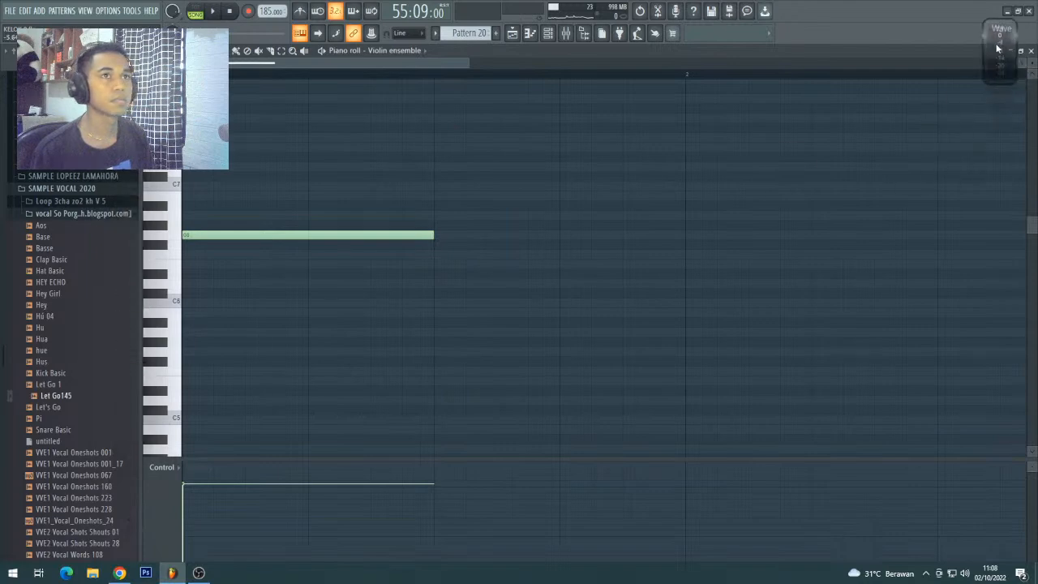
scroll(305, 73, "down", 2)
left_click(324, 52)
key("space")
left_click(371, 242)
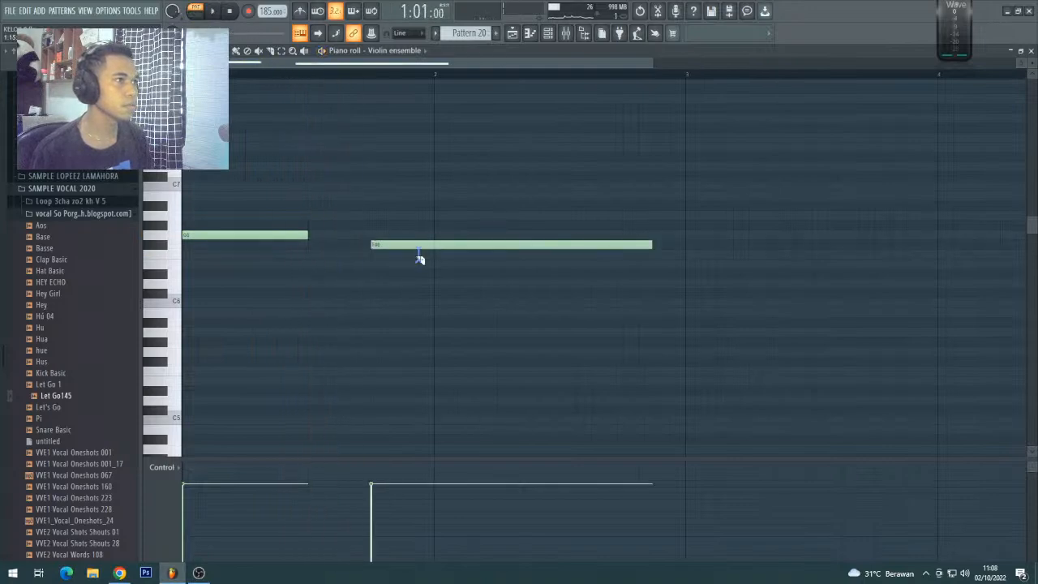
right_click(459, 244)
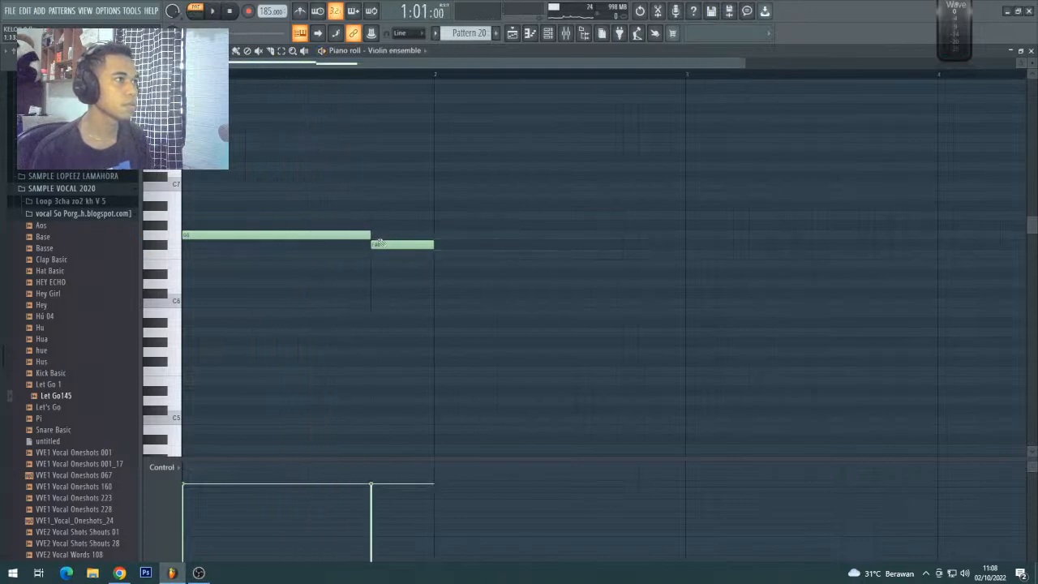
- Add an A6 note lasting the whole of bar 2 and play the pattern to check it
left_click(436, 213)
key("space")
left_click_drag(496, 215, 684, 237)
key("space")
- Fill bar 3 with a two-beat F#6 note followed by one-beat E6 and D6 notes
left_click(680, 233)
key("space")
scroll(511, 79, "down", 4)
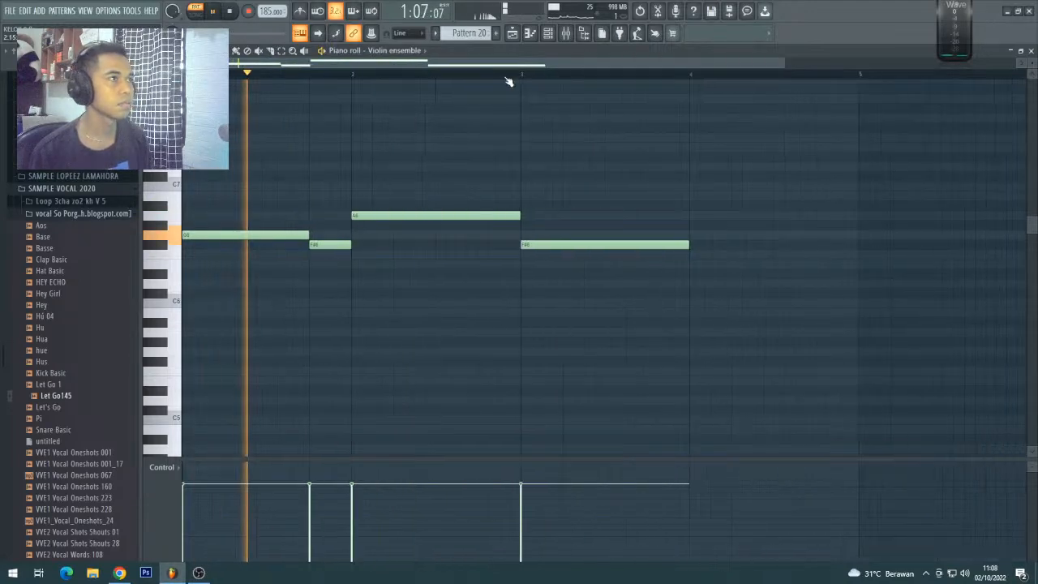
key("space")
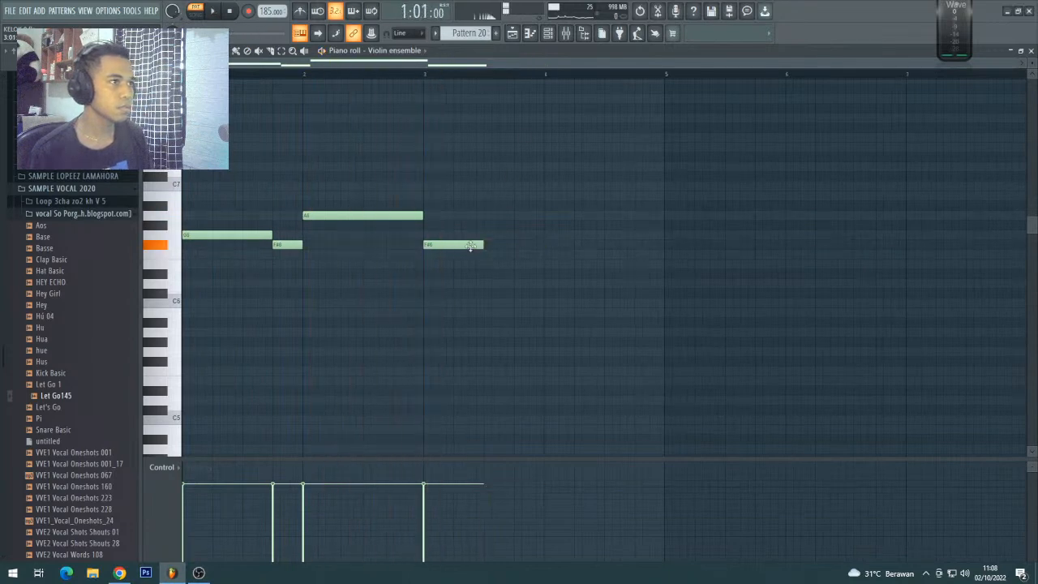
left_click(487, 264)
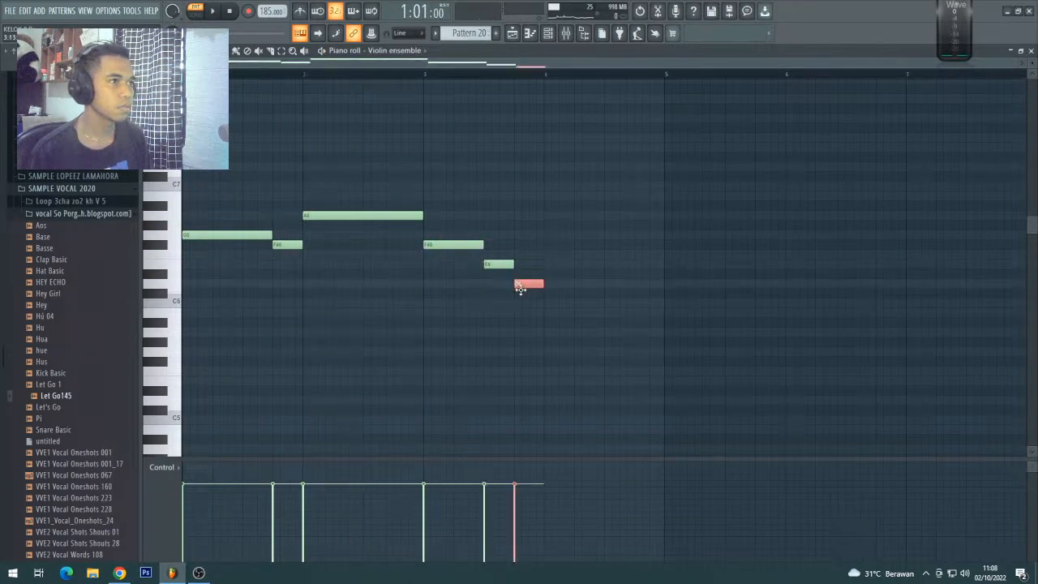
- Add a G6 note lasting the whole of bar 4 and play the Violin ensemble pattern to check it
key("space")
left_click_drag(550, 232, 660, 239)
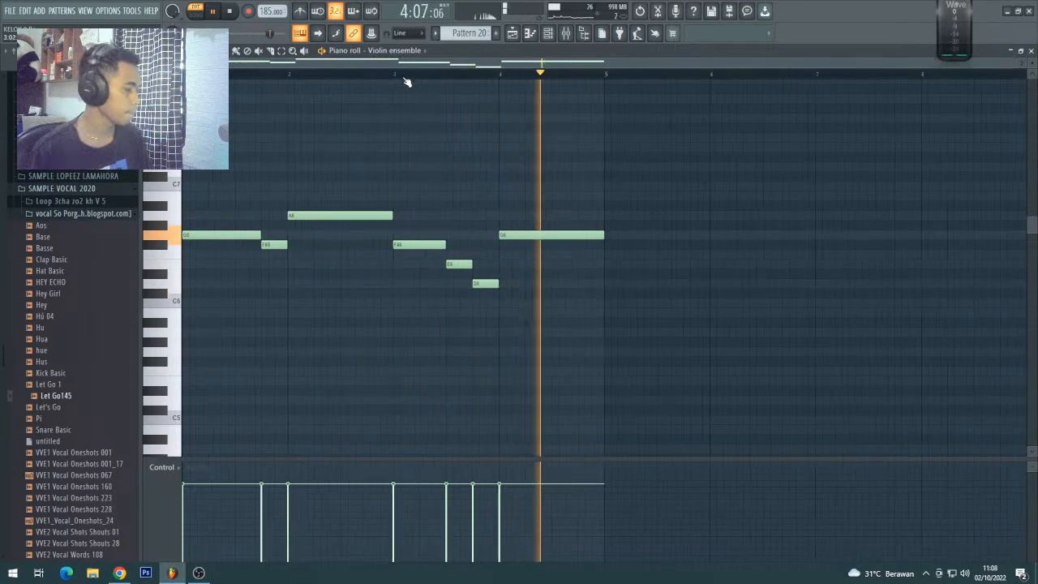
key("F6")
key("space")
- Copy the Violin ensemble notes to the pad lopez channel below it, lower them one octave and play the pattern
right_click(217, 322)
left_click(366, 330)
right_click(238, 336)
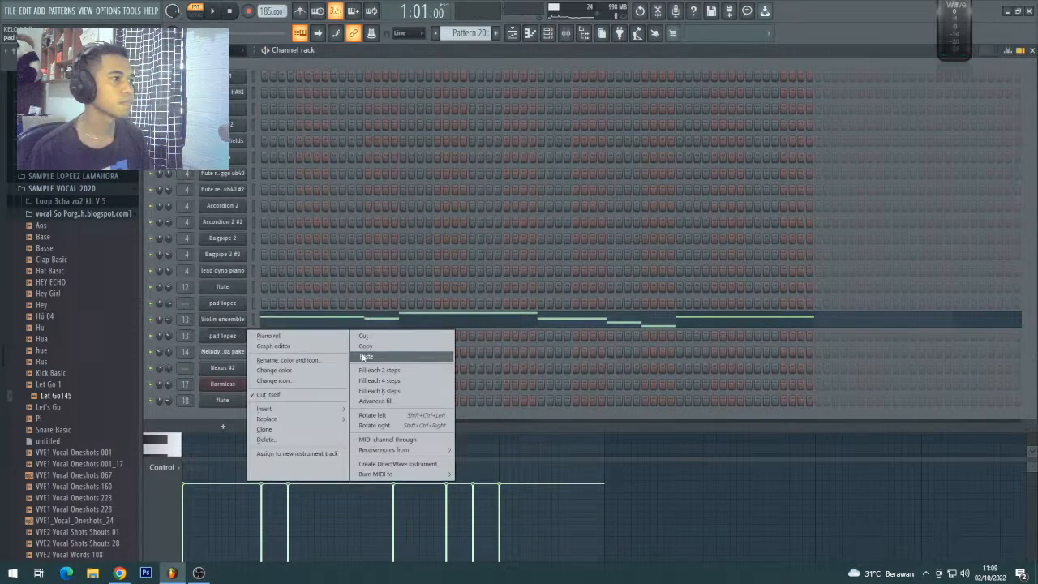
left_click(365, 357)
key("space")
left_click(347, 337)
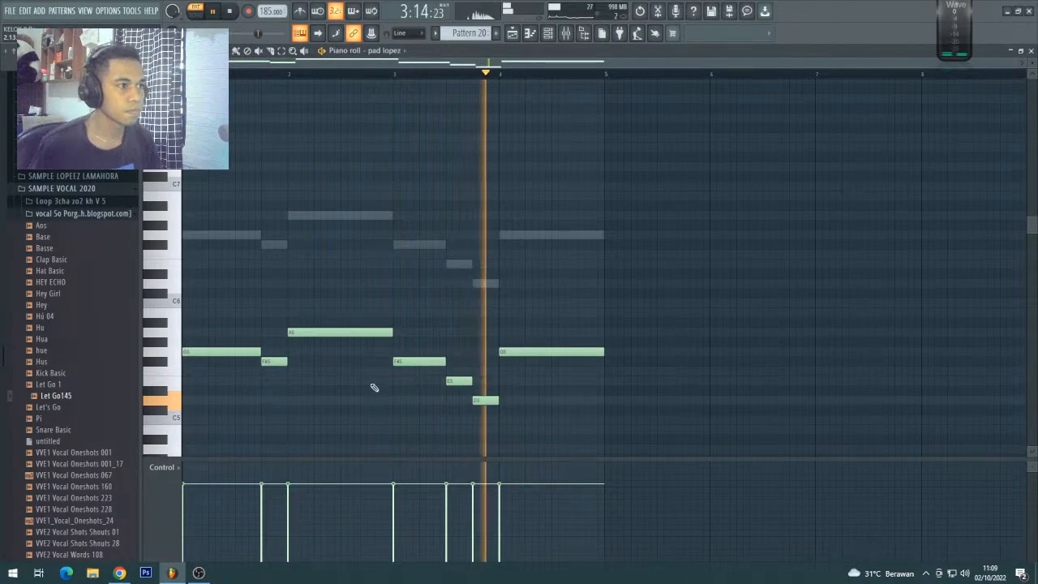
- Place two back-to-back Pattern 20 clips on Track 11 from bar 71 and play that section of the arrangement
left_click(519, 34)
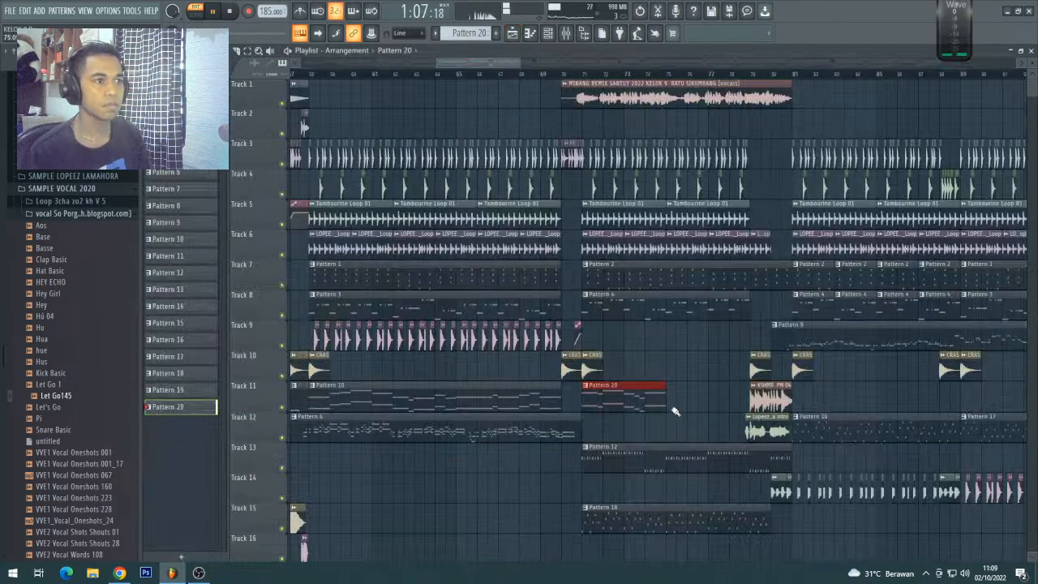
left_click_drag(499, 483, 678, 392)
left_click(555, 75)
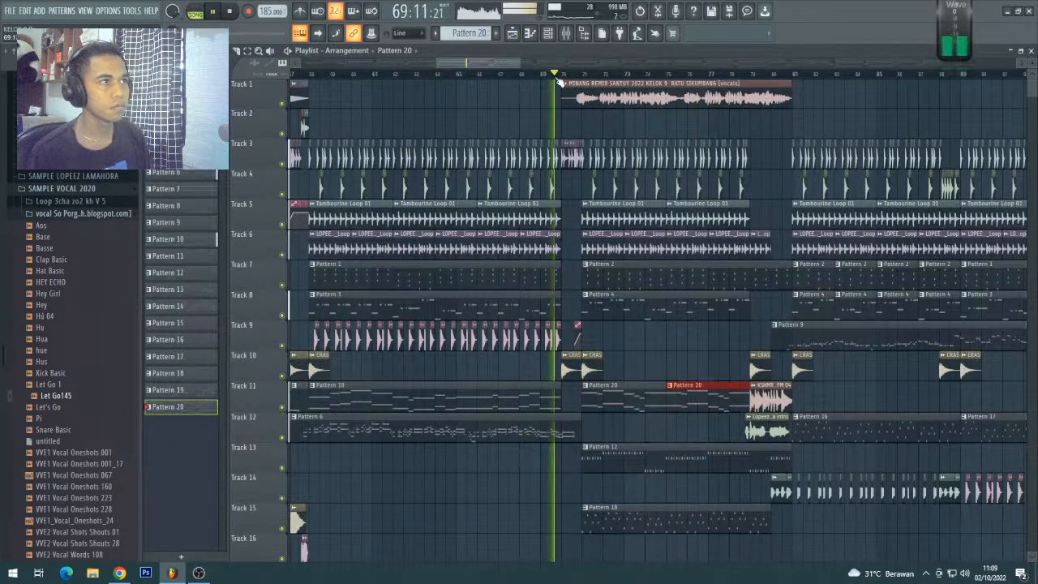
scroll(558, 77, "up", 2)
scroll(558, 76, "down", 5)
scroll(559, 78, "up", 3)
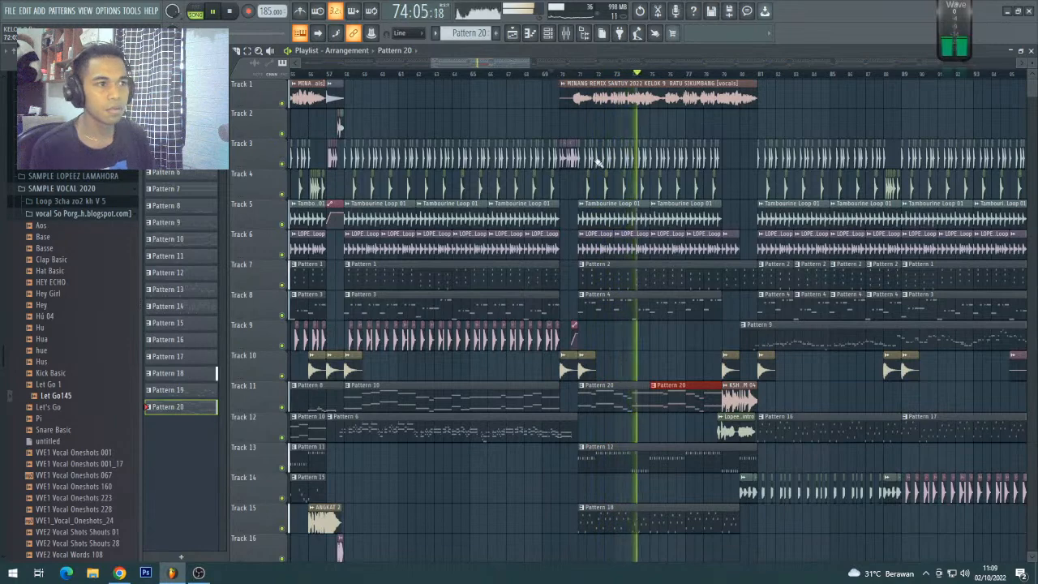
key("space")
- In Pattern 20's Violin ensemble notes, shift everything from bar 3 onward one bar later
double_click(621, 398)
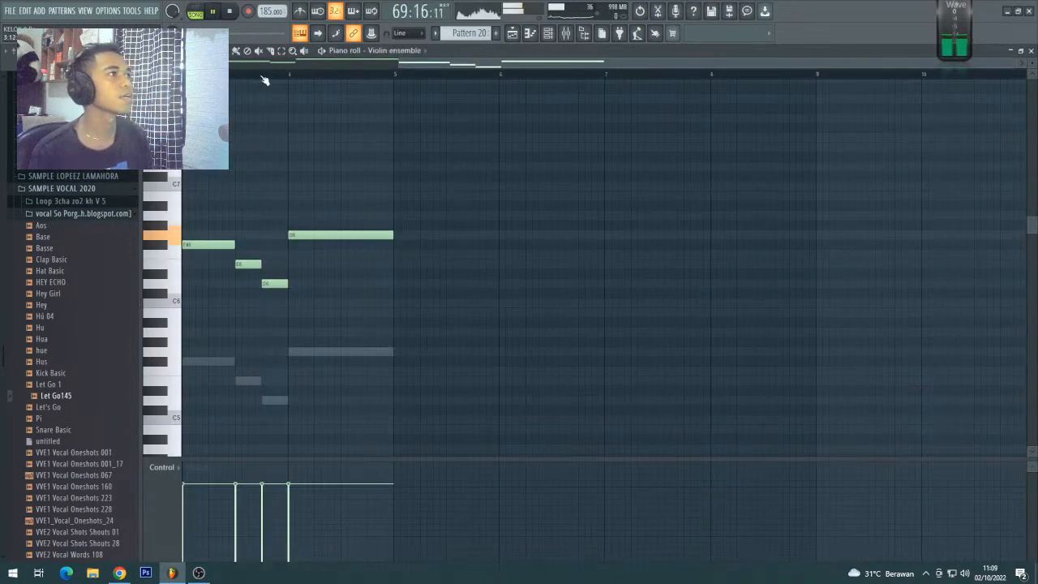
scroll(264, 82, "down", 5)
scroll(293, 115, "left", 4)
scroll(283, 344, "up", 7)
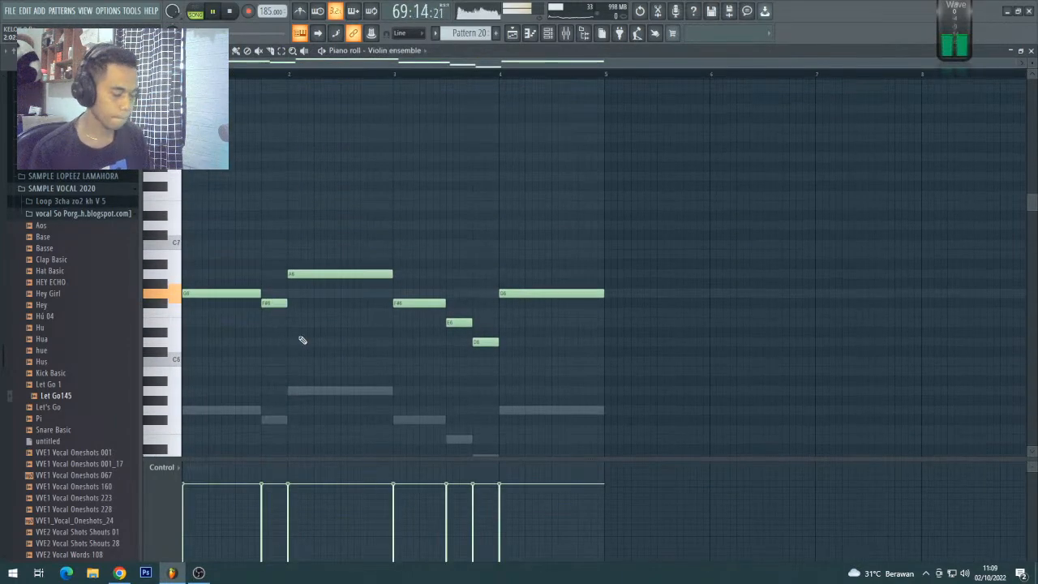
left_click_drag(314, 274, 719, 459)
key("space")
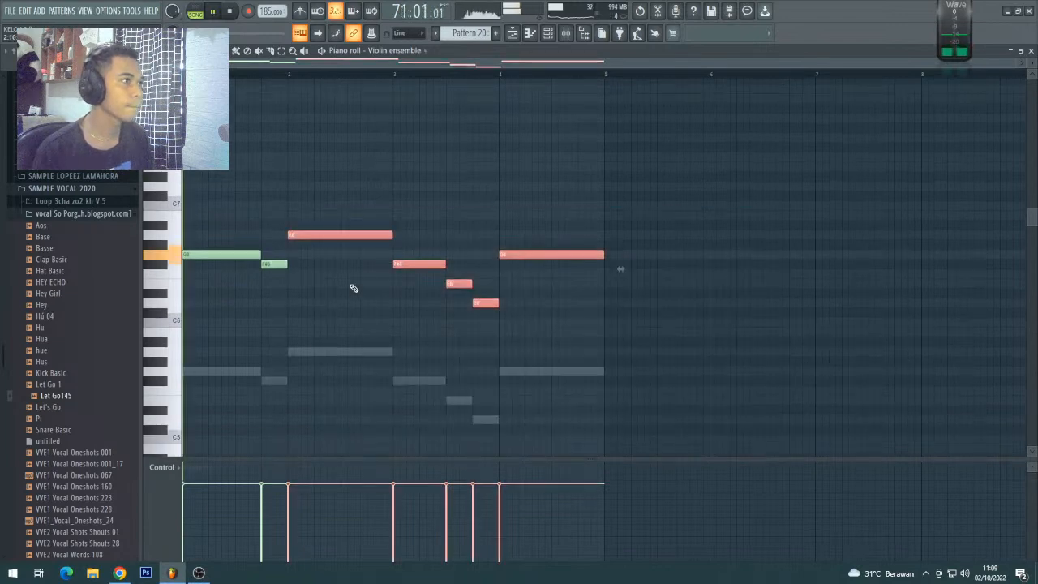
left_click_drag(403, 210, 675, 386)
key("space")
left_click_drag(432, 263, 536, 262)
- Fill bar 3 with a two-beat C7 note followed by one-beat B6 and A6 notes
left_click(403, 262)
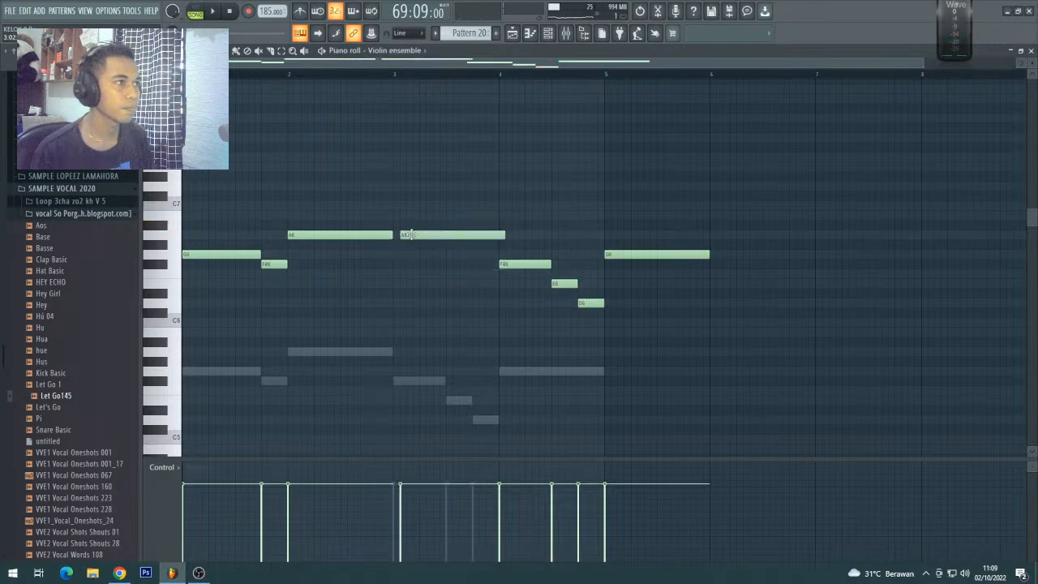
left_click_drag(427, 234, 427, 198)
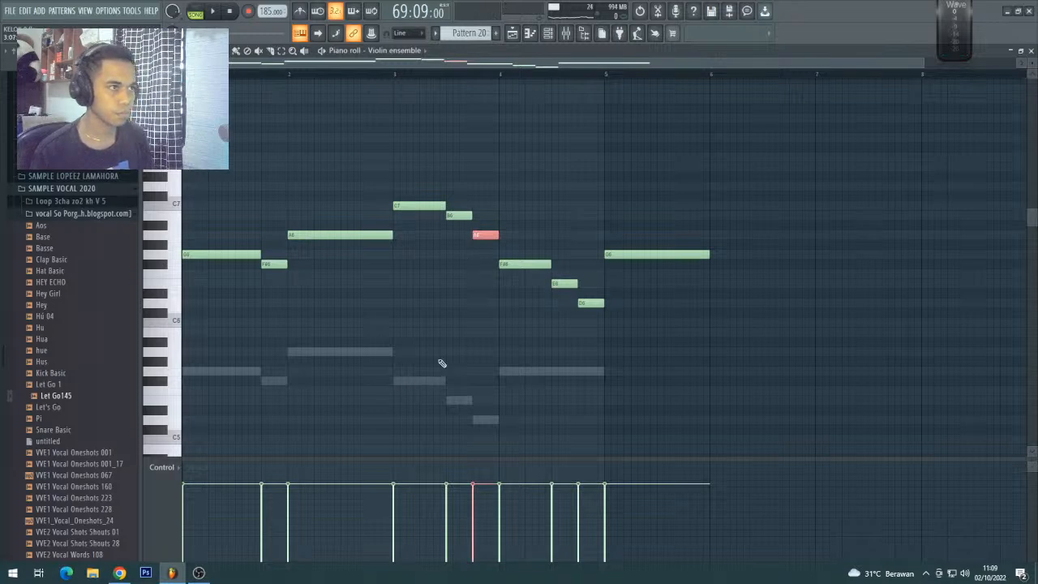
- Clear the pad lopez notes and replace them with a copy of the extended Violin ensemble melody
double_click(362, 353)
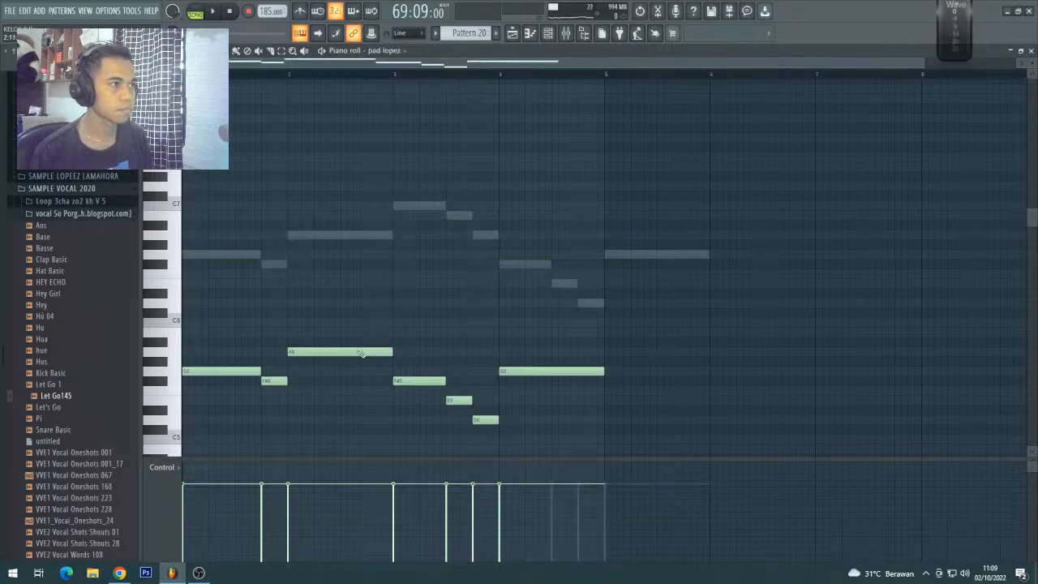
key("Delete")
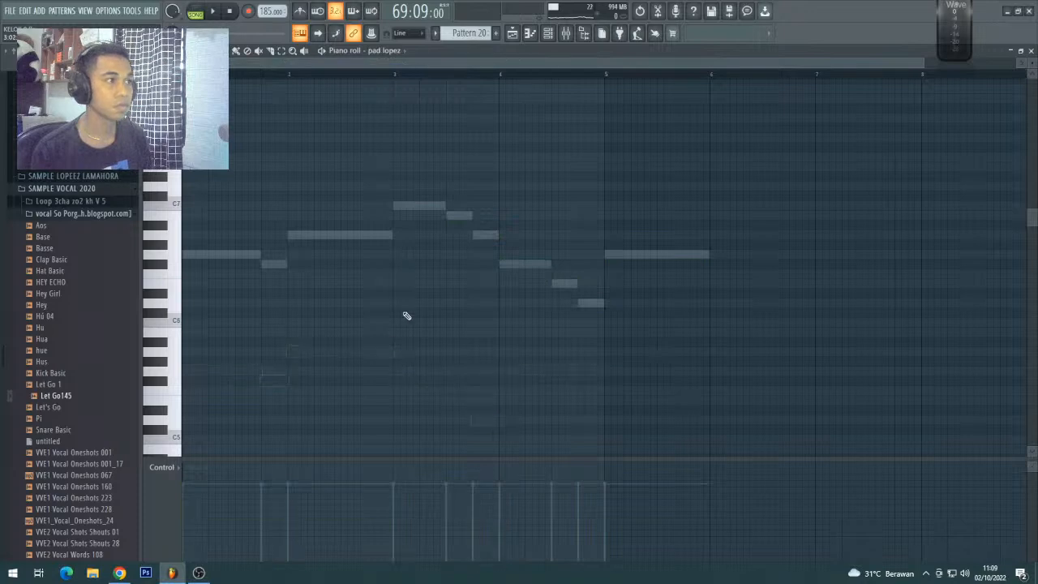
left_click(547, 33)
right_click(231, 321)
left_click(367, 331)
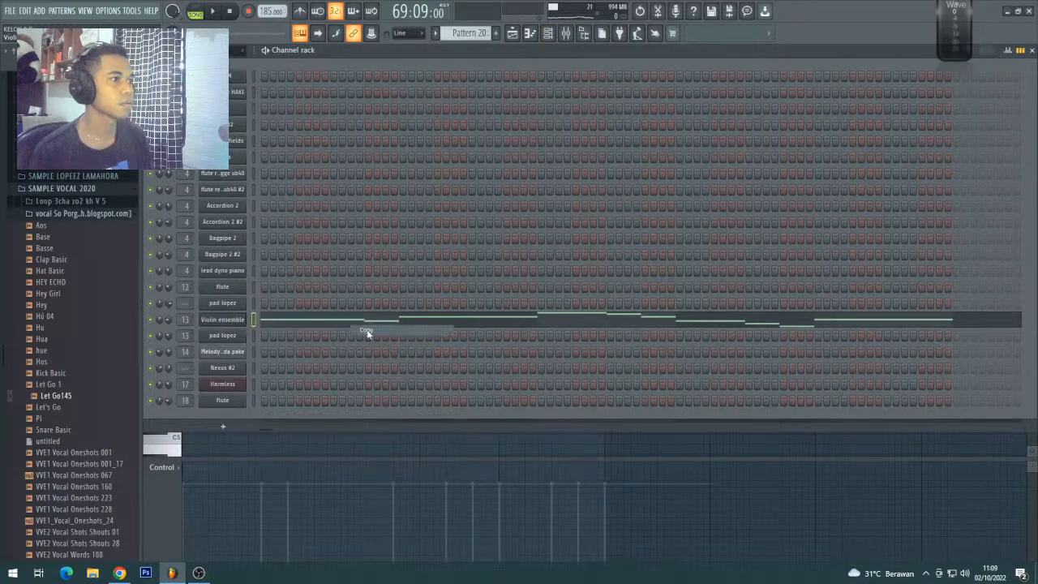
right_click(235, 335)
left_click(364, 352)
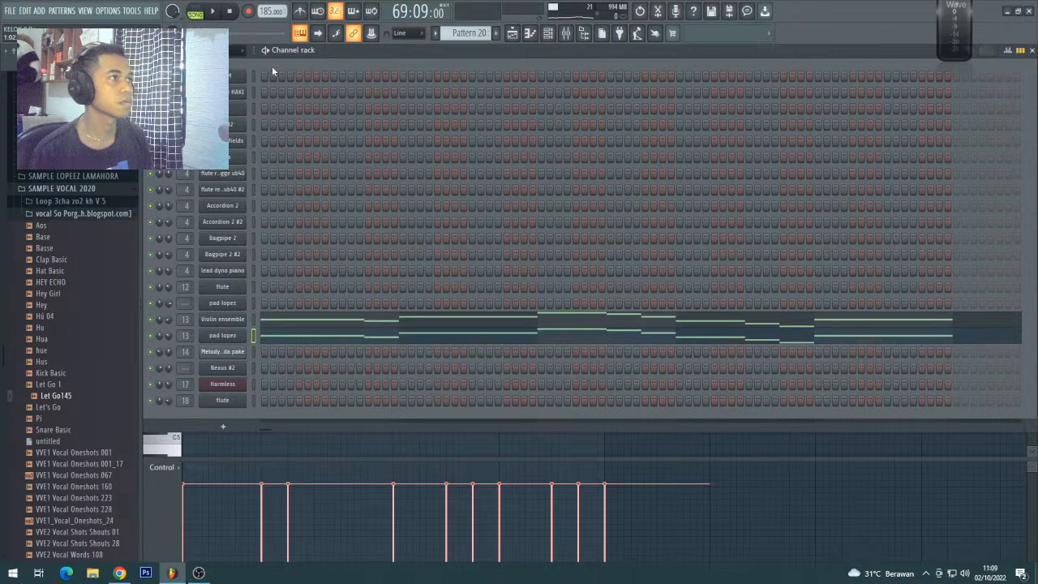
- Move Pattern 20 from Track 11 to Track 16 as two back-to-back clips from bar 71 and play the section
left_click(512, 33)
scroll(514, 197, "down", 1)
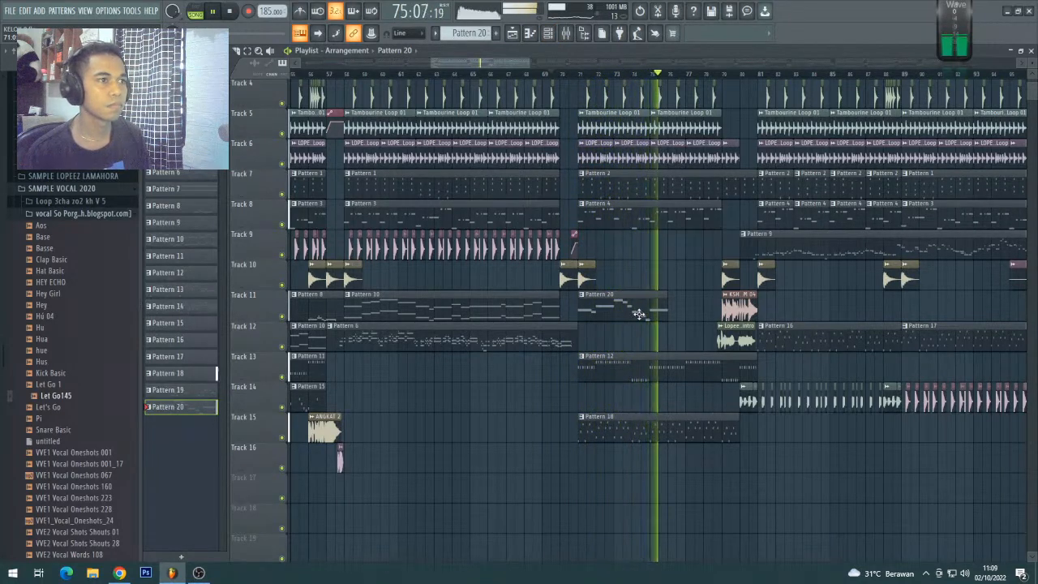
key("space")
left_click_drag(642, 309, 698, 468)
key("space")
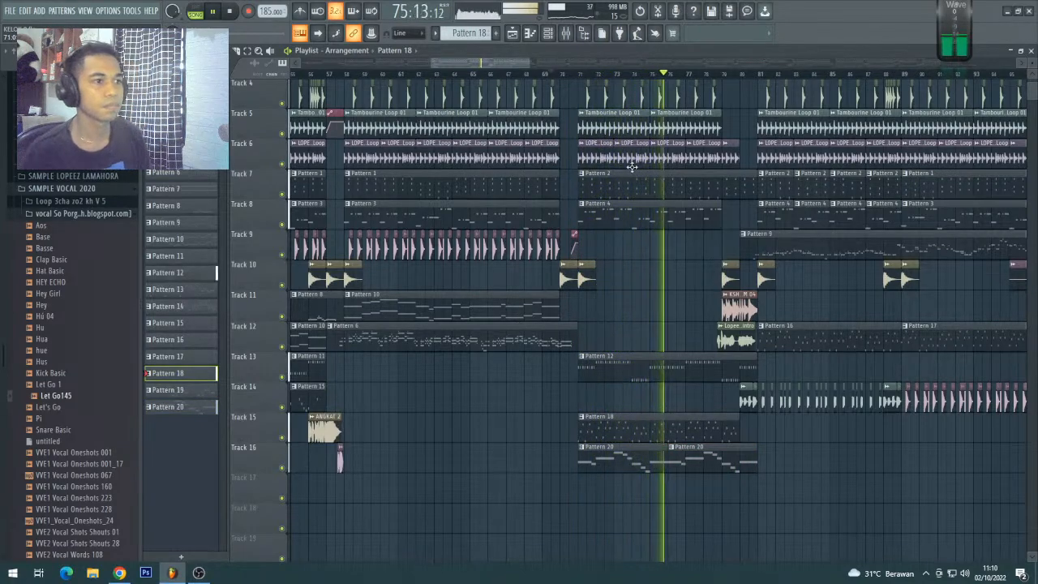
- Place two Pattern 20 clips one after the other on Track 15 from bar 134, under Pattern 18
scroll(579, 81, "down", 5)
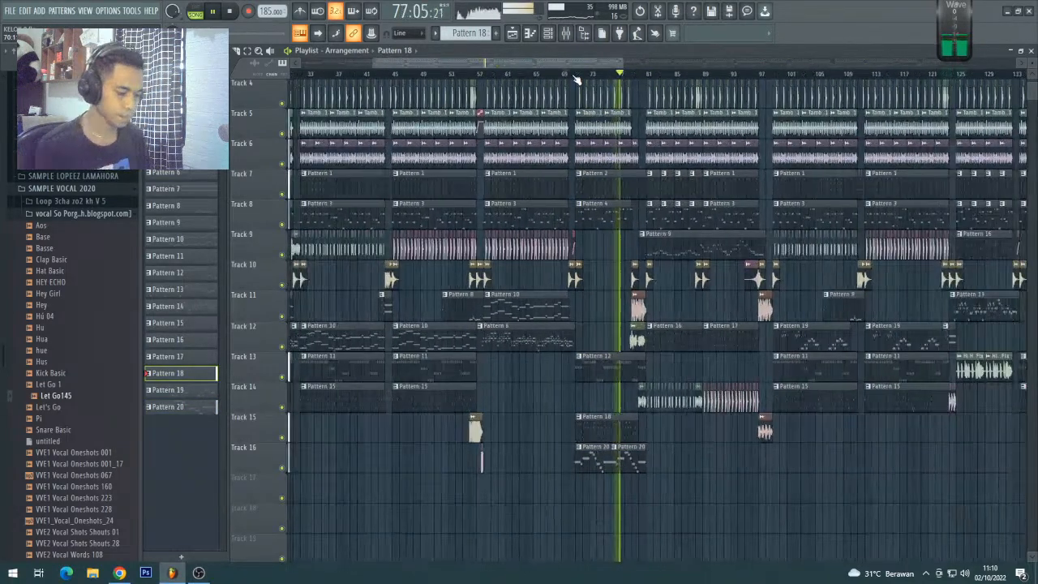
scroll(579, 226, "up", 3)
scroll(590, 81, "up", 5)
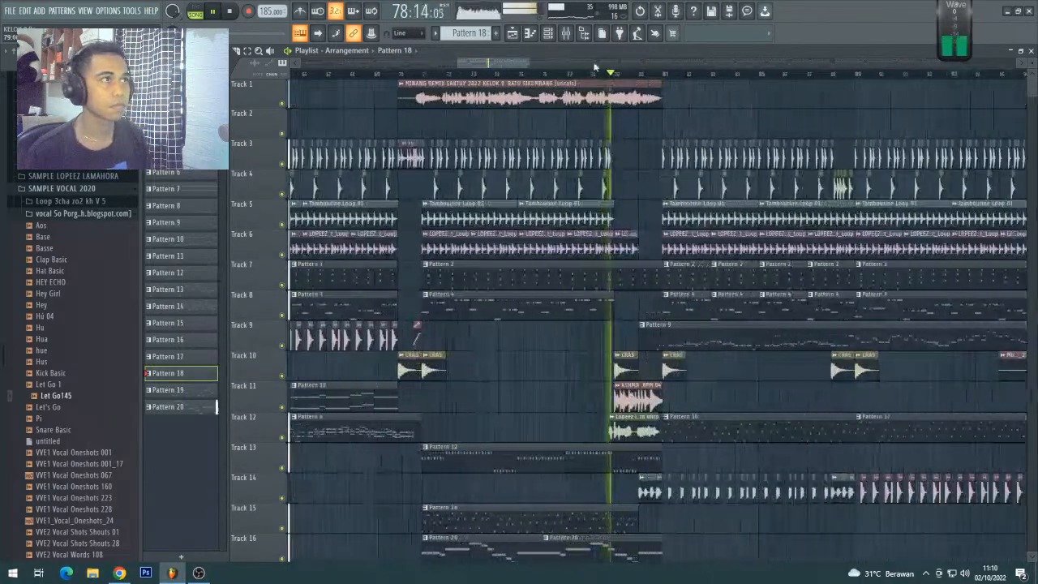
scroll(547, 209, "down", 9)
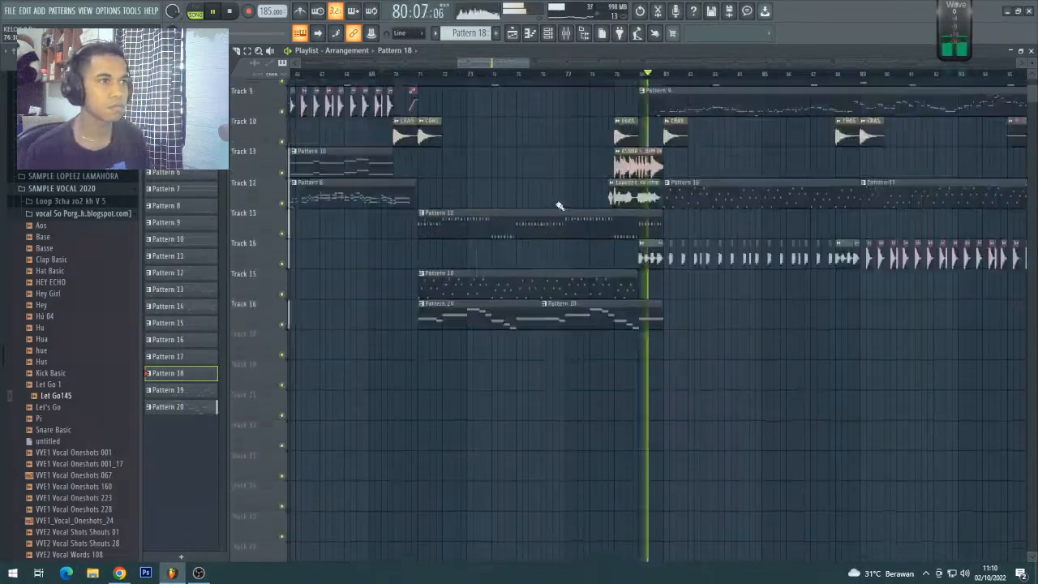
scroll(545, 219, "up", 7)
left_click(471, 491)
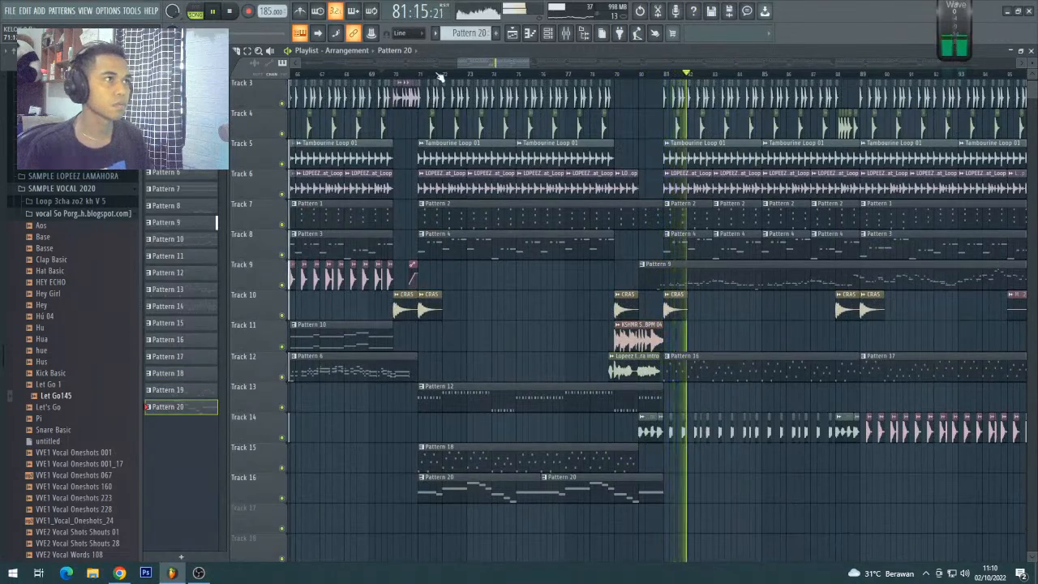
scroll(439, 76, "down", 6)
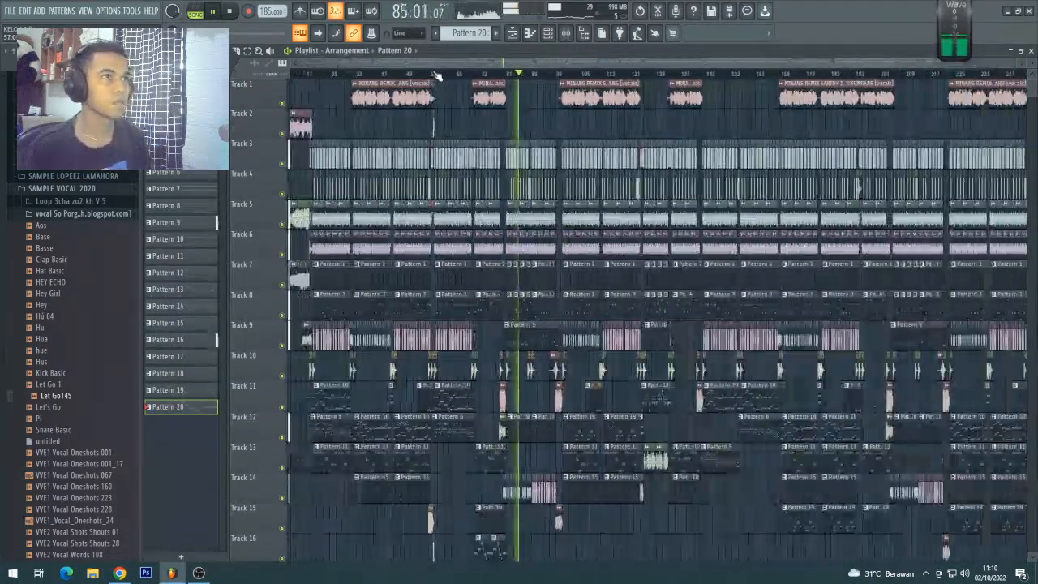
scroll(619, 82, "up", 5)
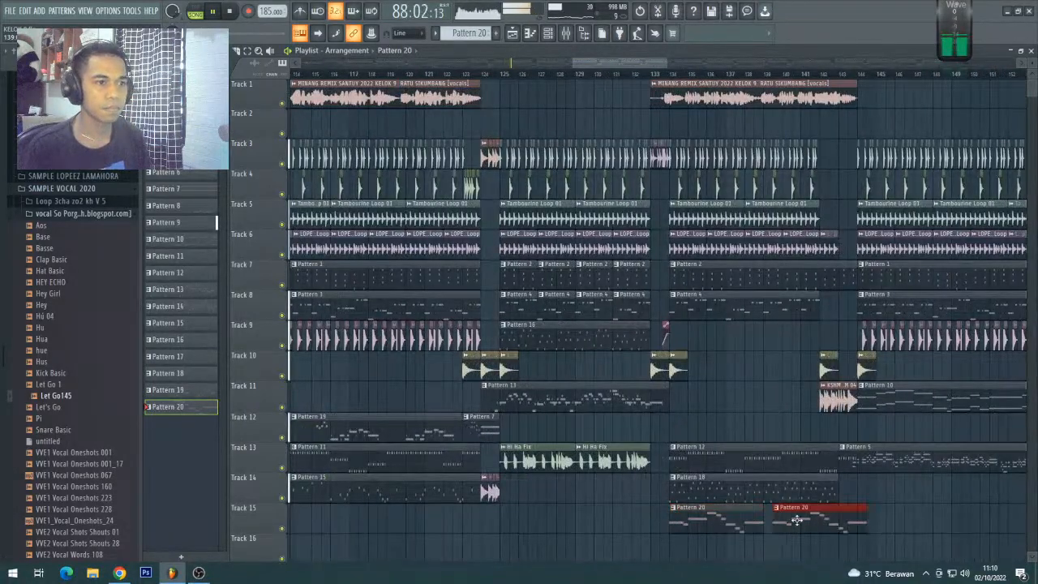
- Place two back-to-back Pattern 20 clips on Track 16 from bar 195 and play the arrangement from bar 194
scroll(661, 82, "down", 6)
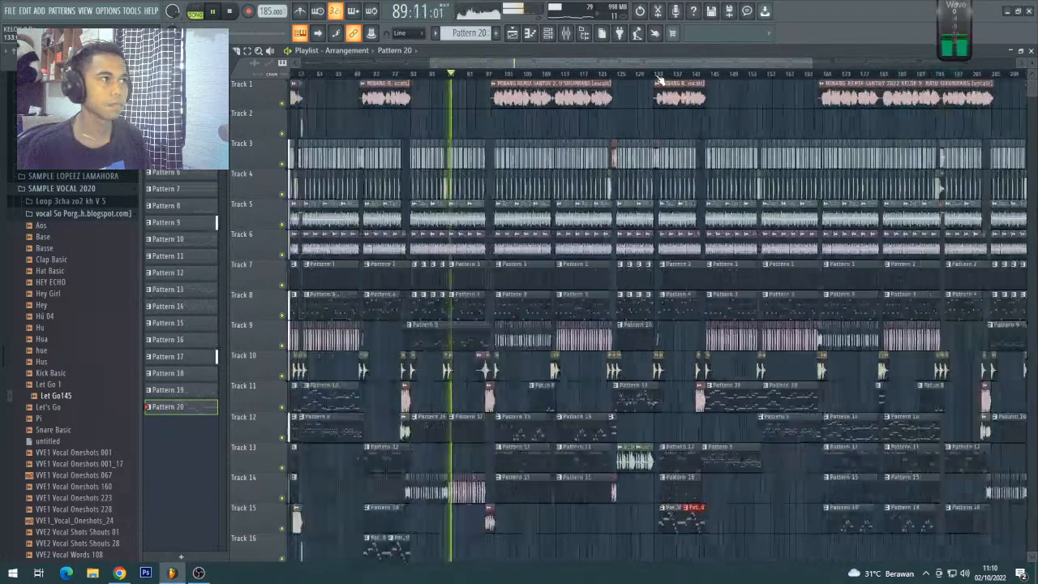
scroll(667, 64, "up", 5)
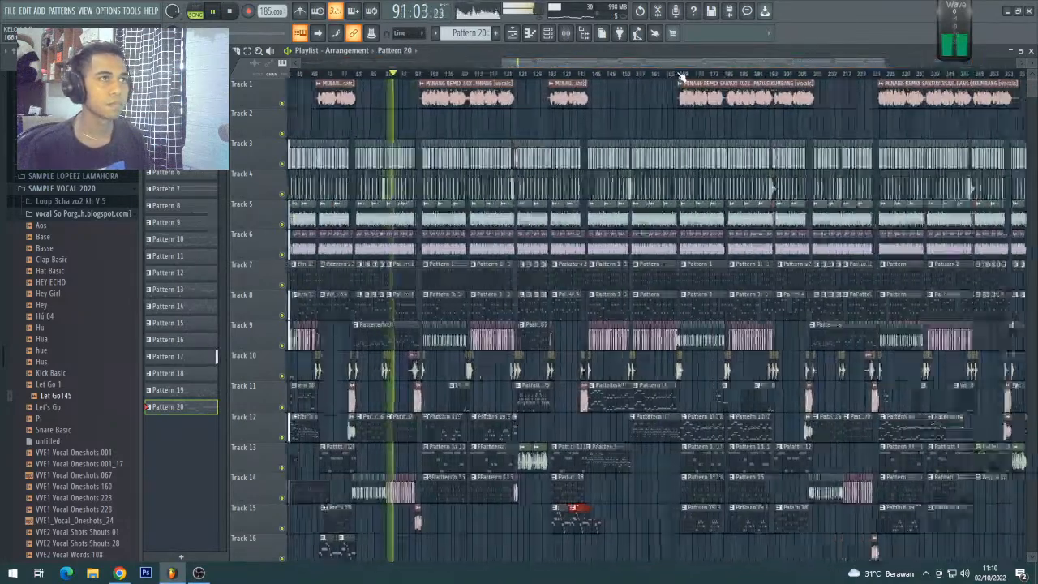
left_click_drag(667, 63, 742, 71)
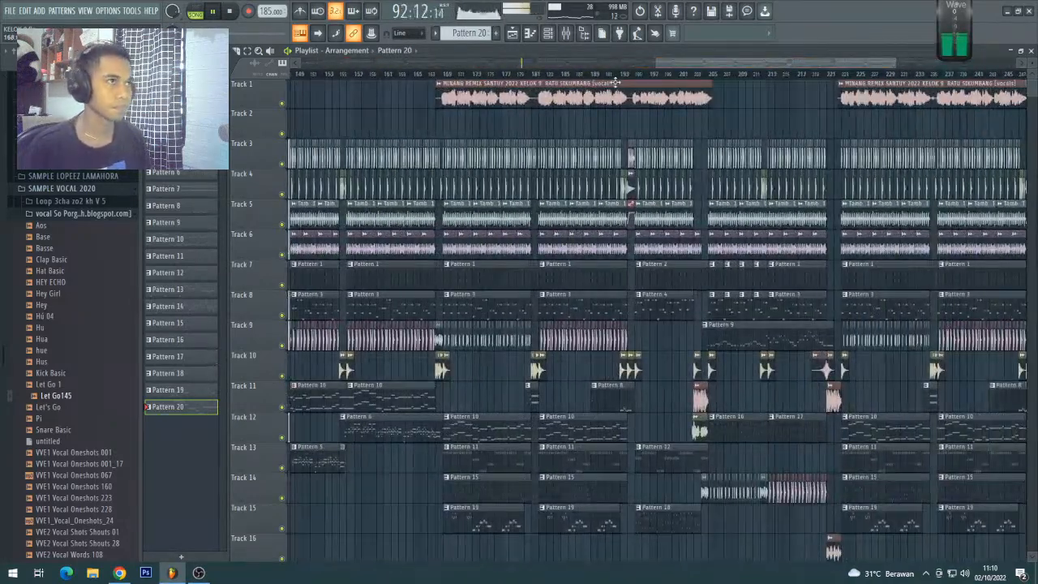
scroll(624, 79, "up", 3)
left_click(632, 77)
scroll(636, 81, "up", 3)
scroll(656, 440, "down", 2)
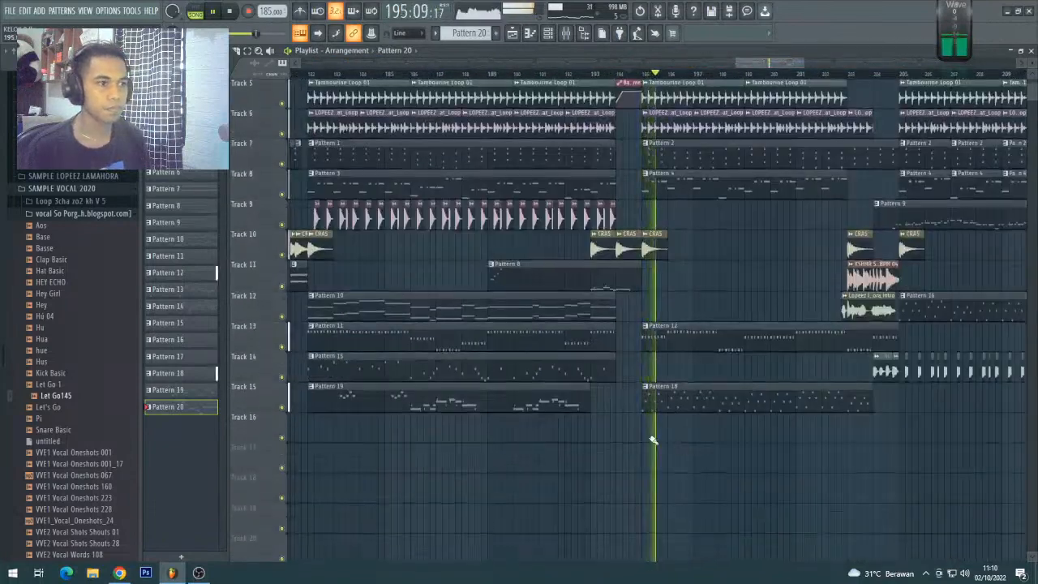
key("ctrl+b")
left_click(795, 398)
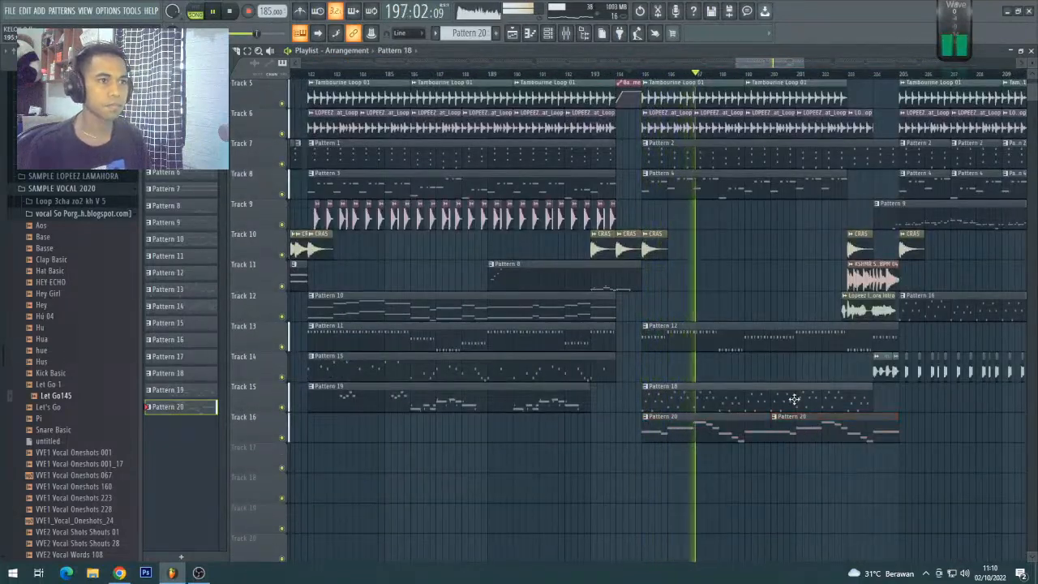
scroll(719, 319, "up", 2)
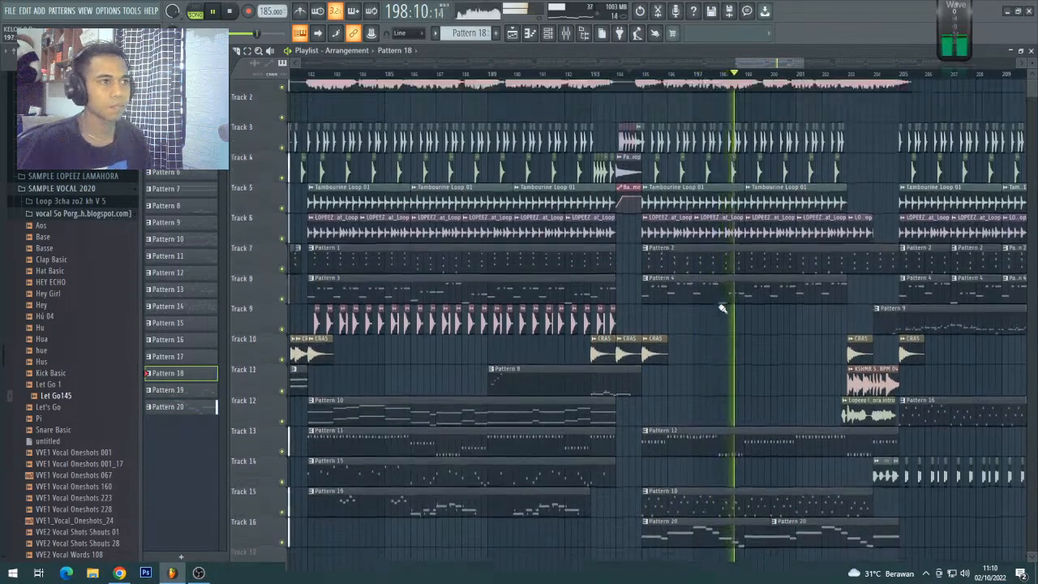
- Place two back-to-back Hi Ha Fix clips on Track 14 from bar 195 and play the section
scroll(584, 77, "down", 3)
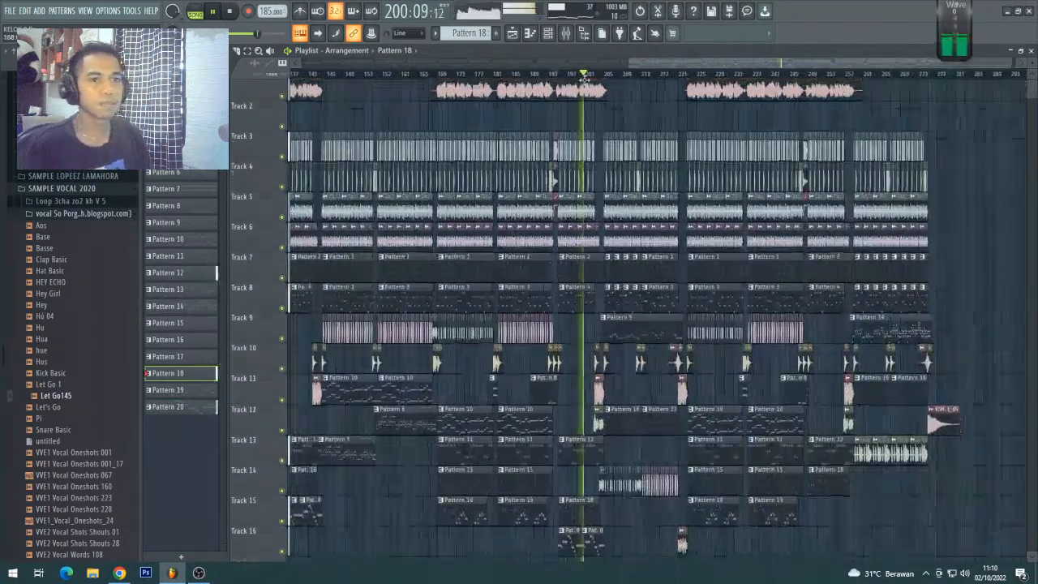
scroll(853, 433, "down", 1)
left_click(857, 394)
key("space")
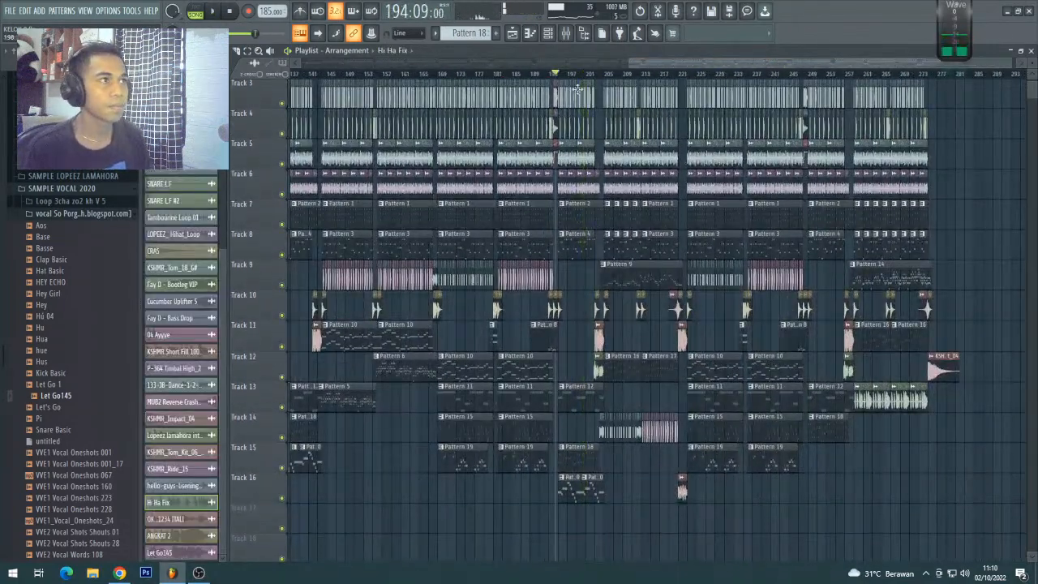
scroll(582, 81, "up", 2)
scroll(583, 81, "up", 3)
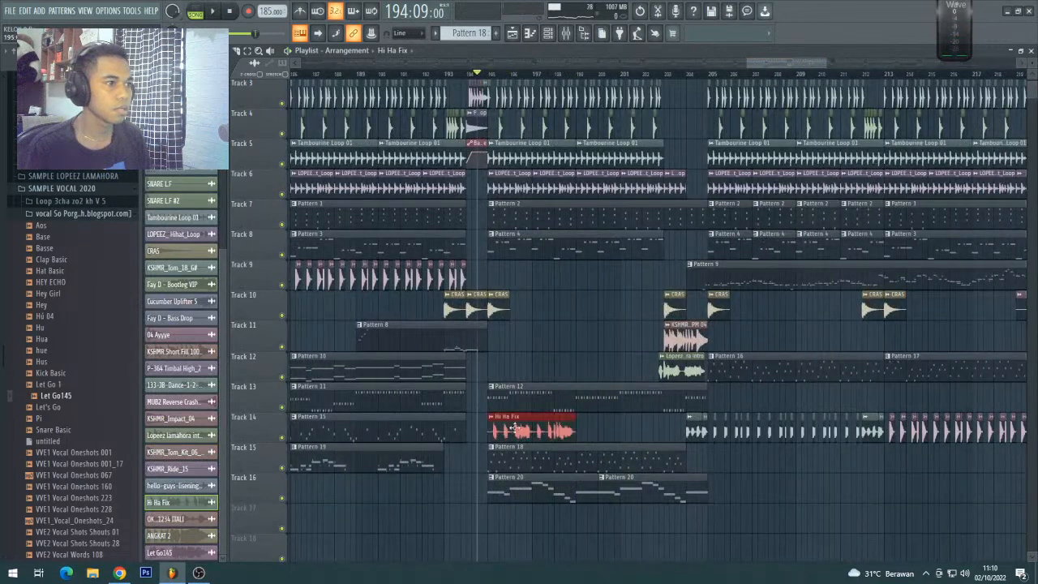
key("ctrl+b")
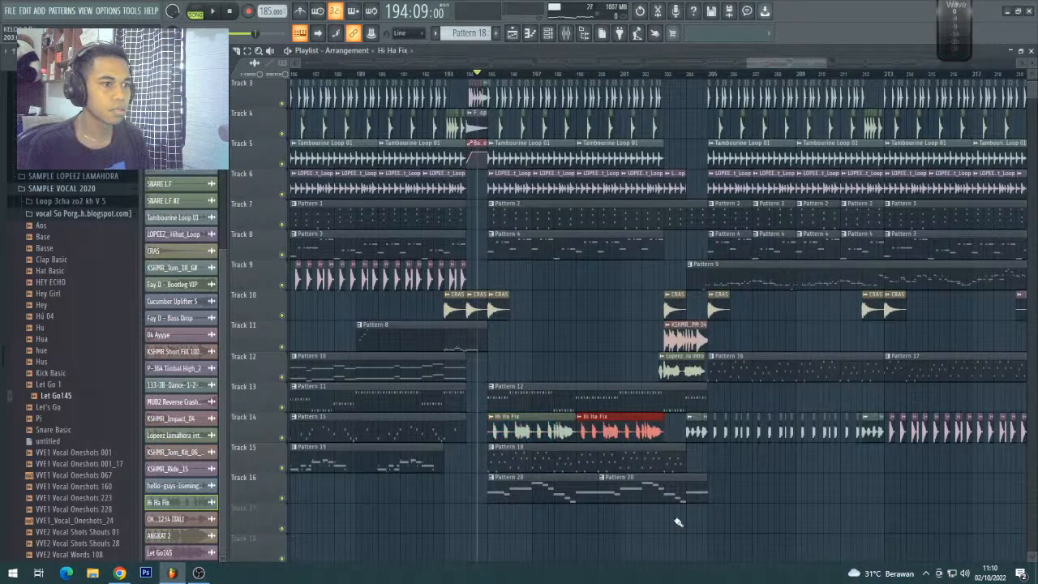
left_click_drag(578, 425, 660, 514)
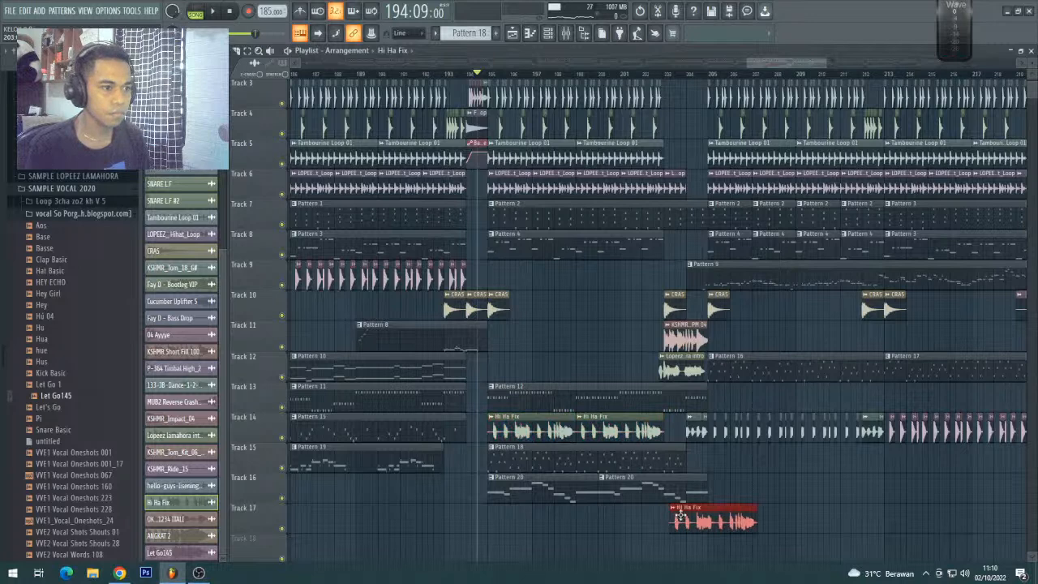
right_click(687, 519)
key("space")
- Select the two Hi Ha Fix clips on Track 14 and play the arrangement from bar 195
left_click_drag(680, 433, 516, 428)
scroll(476, 82, "down", 3)
scroll(476, 82, "down", 5)
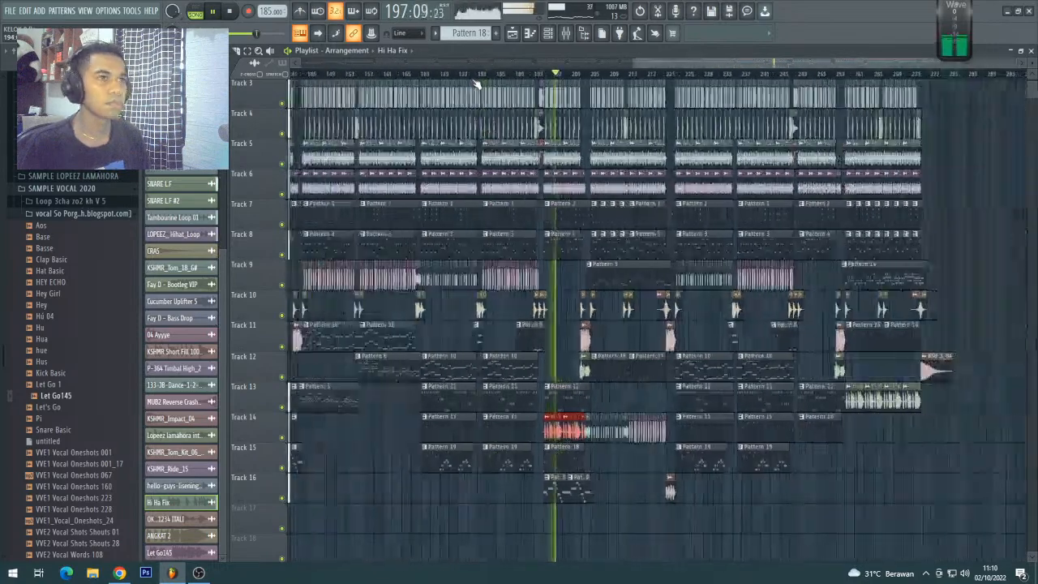
scroll(563, 529, "up", 1)
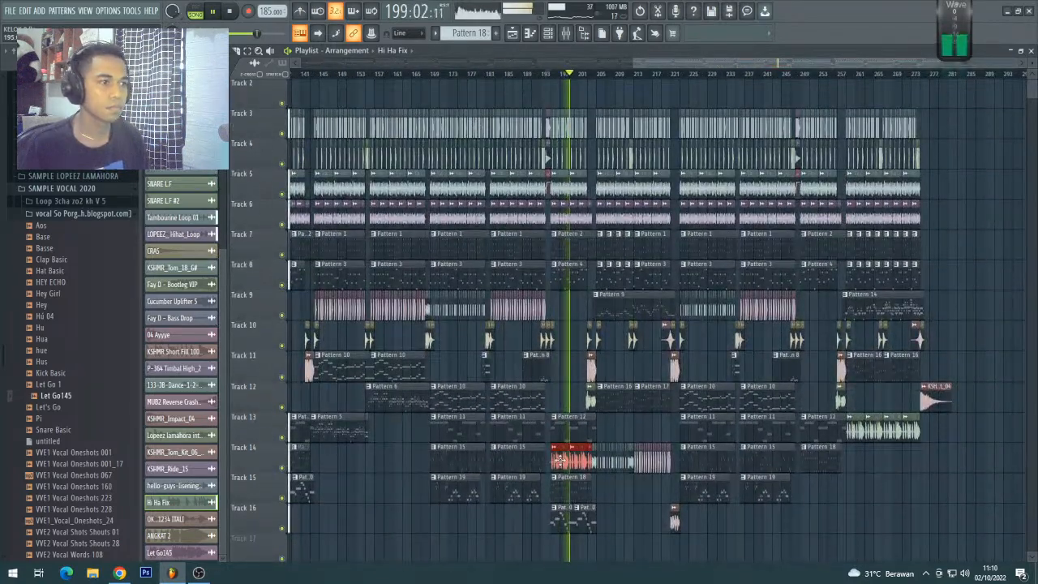
left_click(548, 74)
scroll(556, 76, "up", 8)
- Replace the second Hi Ha Fix clip on Track 14 with one starting at bar 200, and stop playback
right_click(769, 462)
left_click(737, 430)
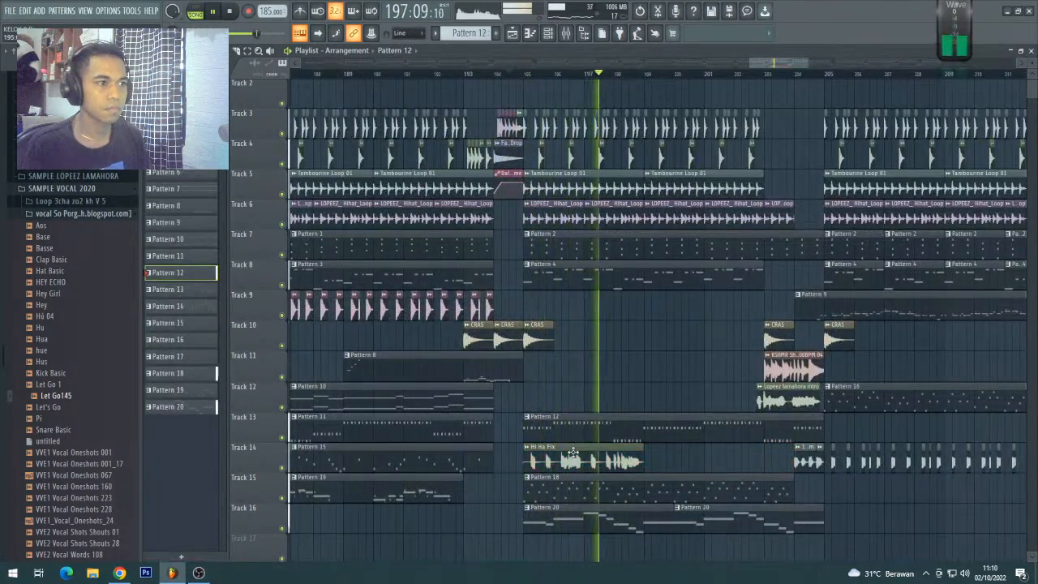
left_click(572, 451)
left_click(673, 461)
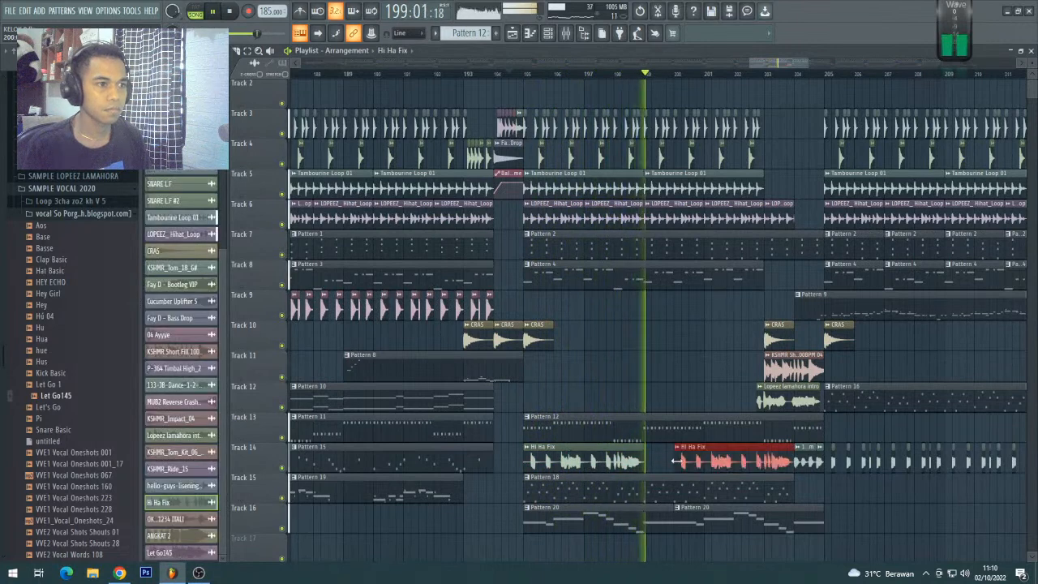
key("space")
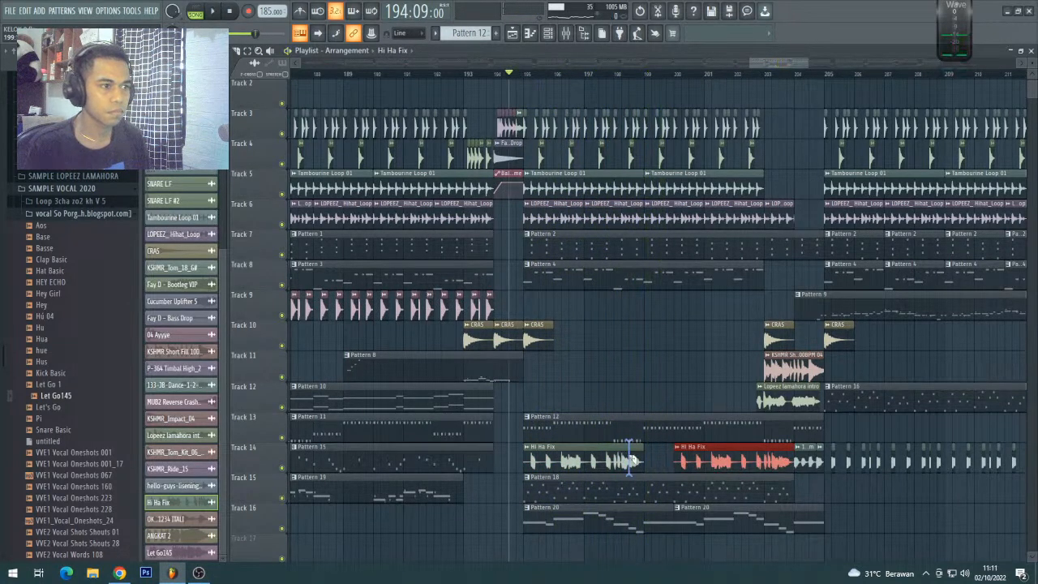
- Slice the bar 195 Hi Ha Fix clip at bars 197 and 198, repeat the middle piece before the tail, and delete the clip at bar 200
left_click_drag(613, 461, 590, 459)
right_click(720, 455)
left_click(588, 448)
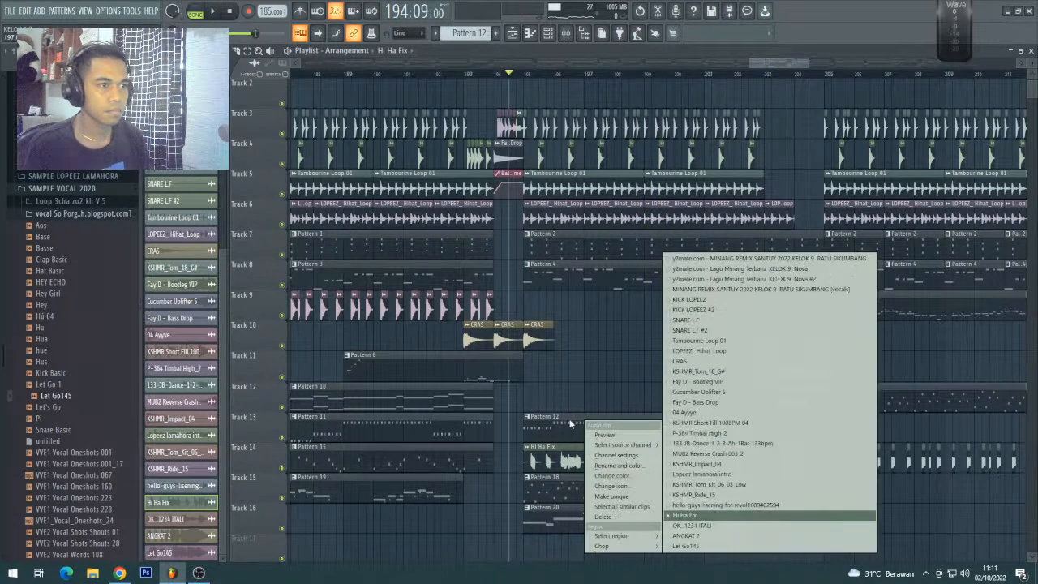
left_click(577, 422)
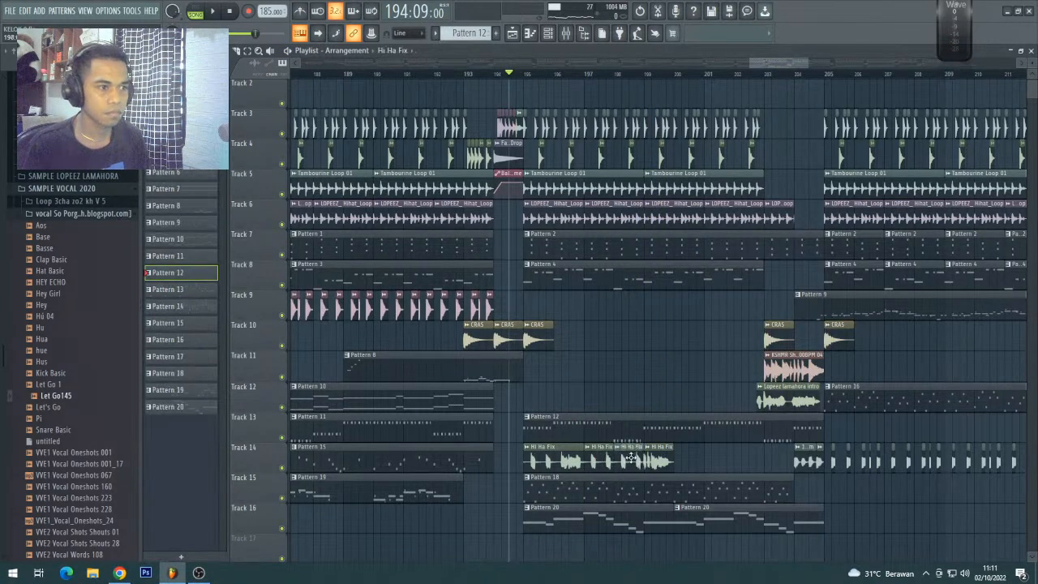
- Move the sliced Hi Ha Fix group to Track 17, duplicate it from bar 200, remove the copy's last piece and play the section
left_click_drag(594, 455, 693, 541)
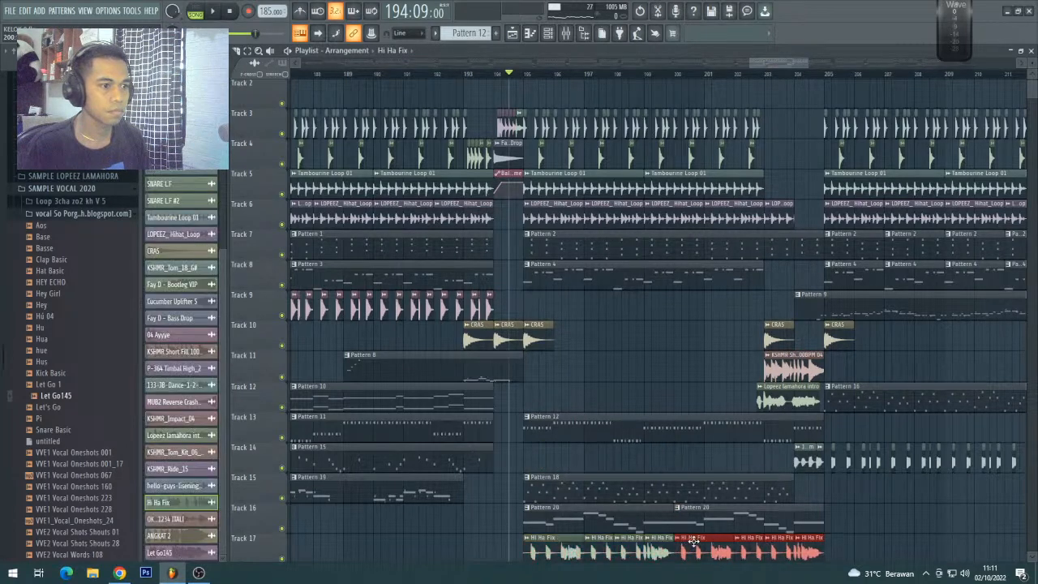
left_click(802, 540)
left_click(772, 522)
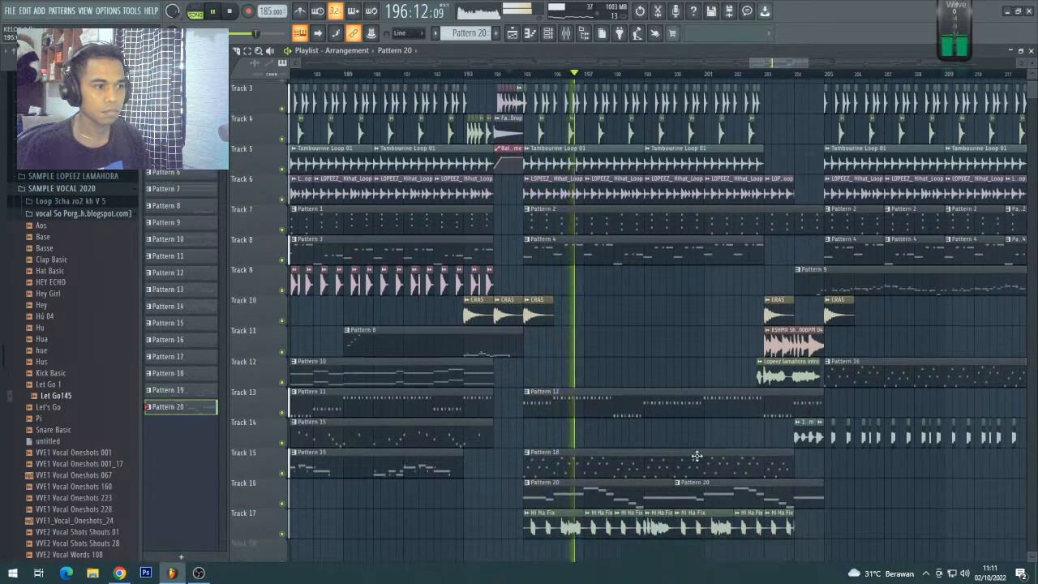
scroll(689, 398, "down", 3)
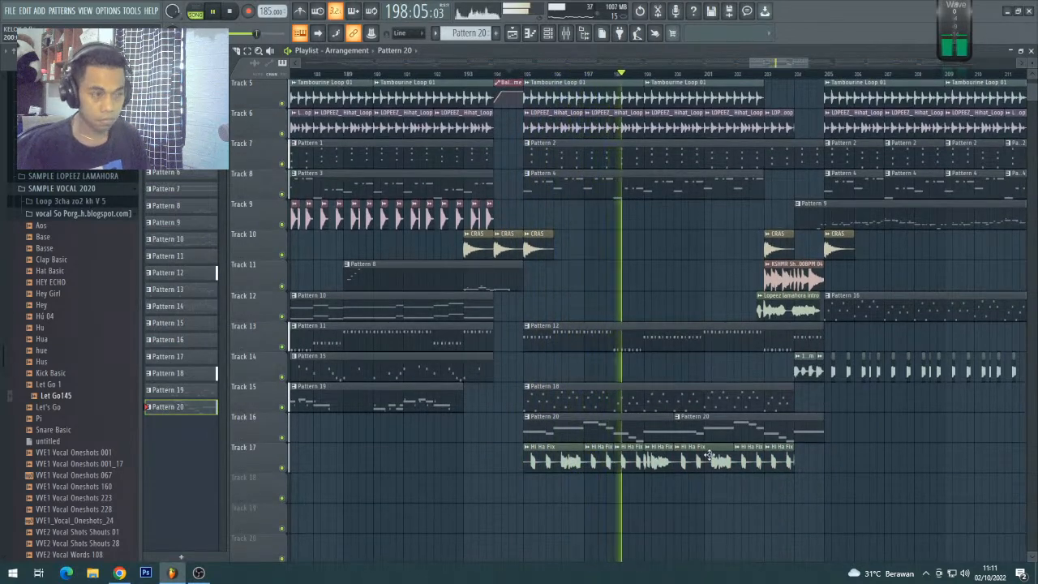
- Copy the sliced Hi Ha Fix clips to Track 15 at bar 249, Track 16 at bar 134 and Track 17 at bar 71
left_click_drag(795, 476, 525, 448)
scroll(493, 71, "down", 6)
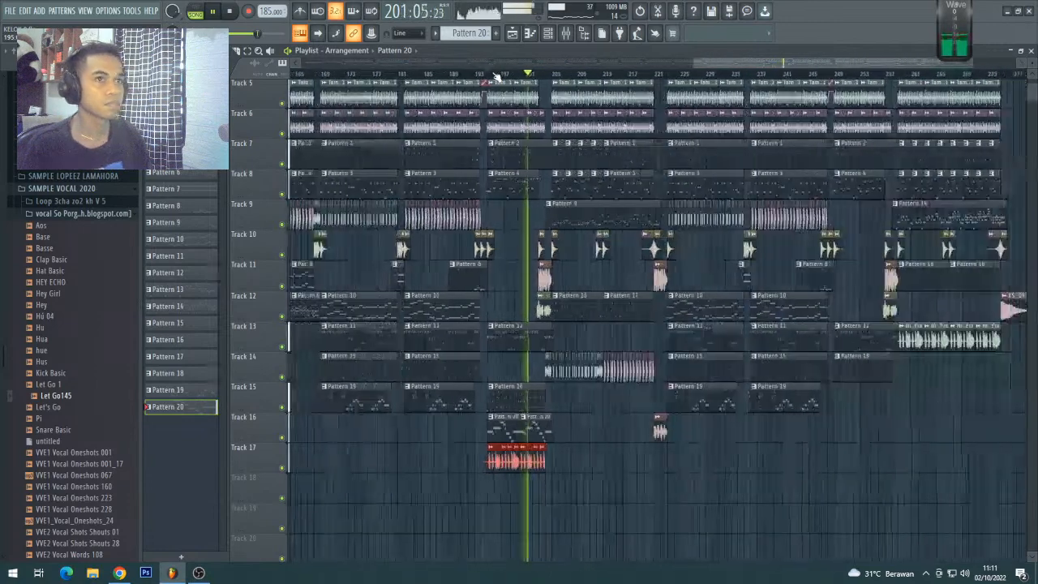
left_click_drag(500, 464, 531, 429)
scroll(496, 83, "down", 4)
scroll(478, 244, "up", 2)
scroll(424, 401, "down", 2)
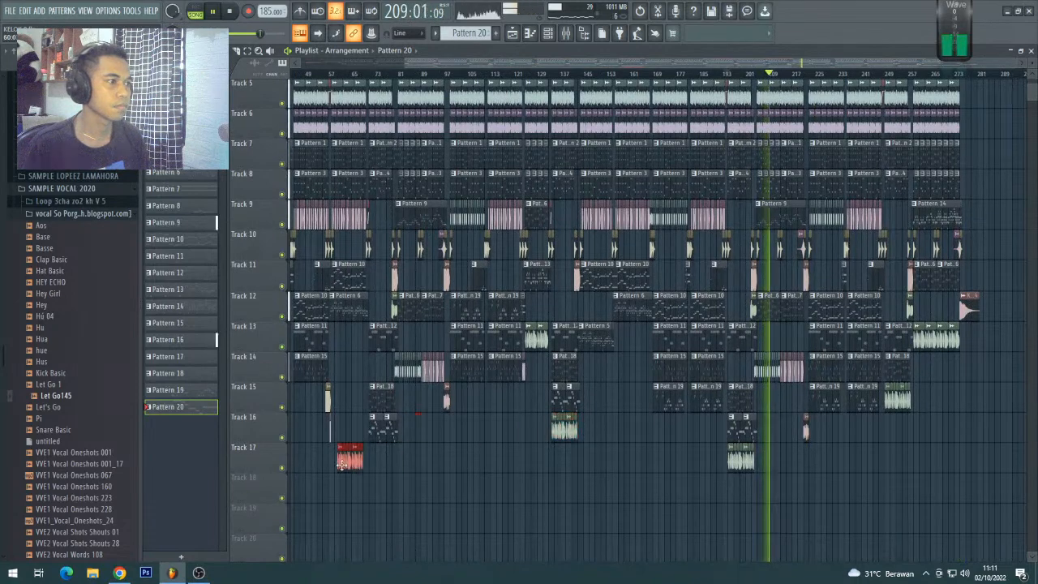
- Play the sections between bars 212 and 228 and check how the clips line up across the transition at bar 221
scroll(412, 448, "up", 2)
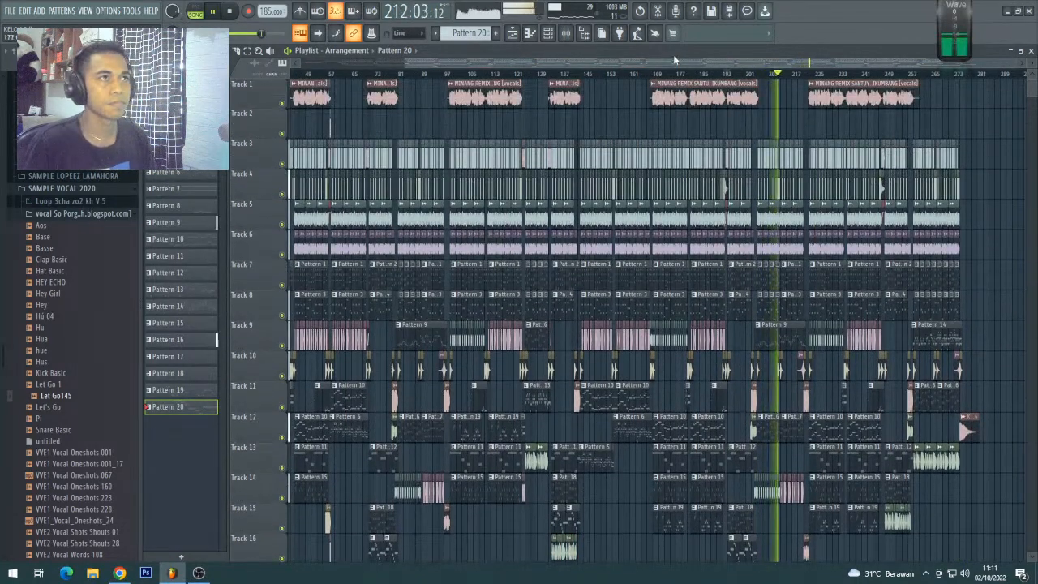
scroll(738, 81, "up", 3)
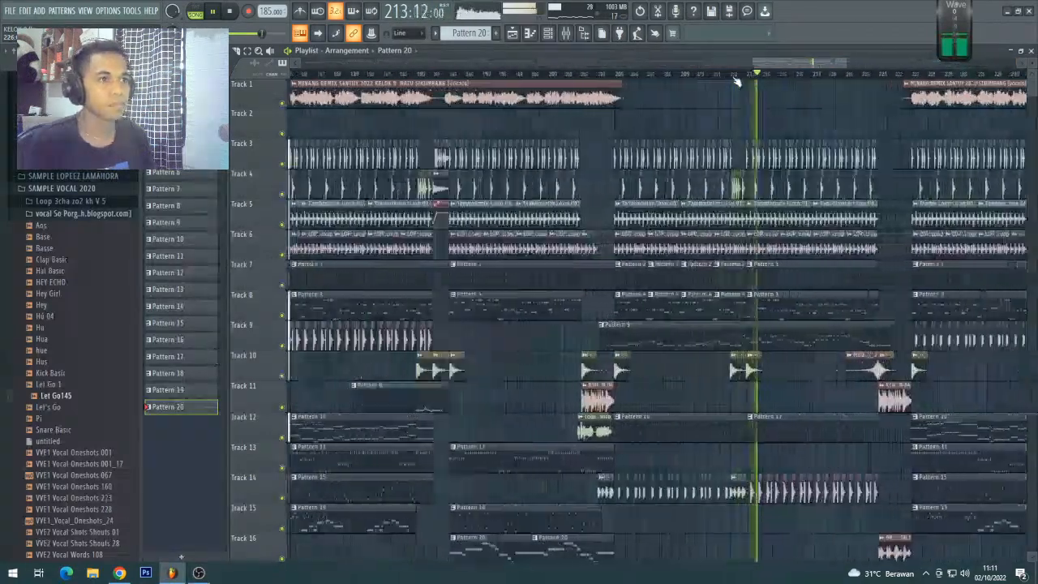
scroll(738, 81, "down", 2)
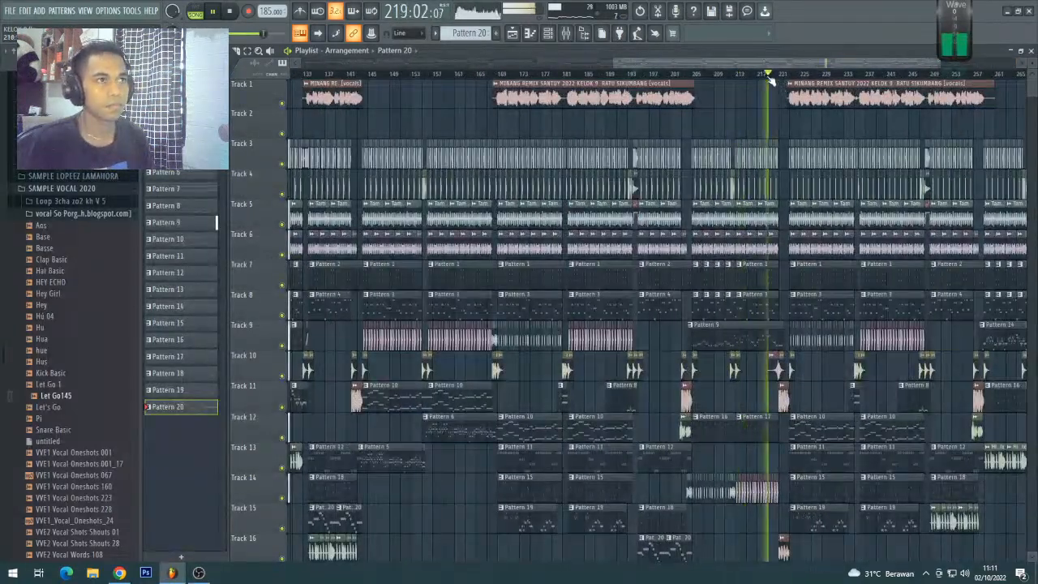
scroll(777, 81, "up", 4)
left_click_drag(783, 65, 841, 65)
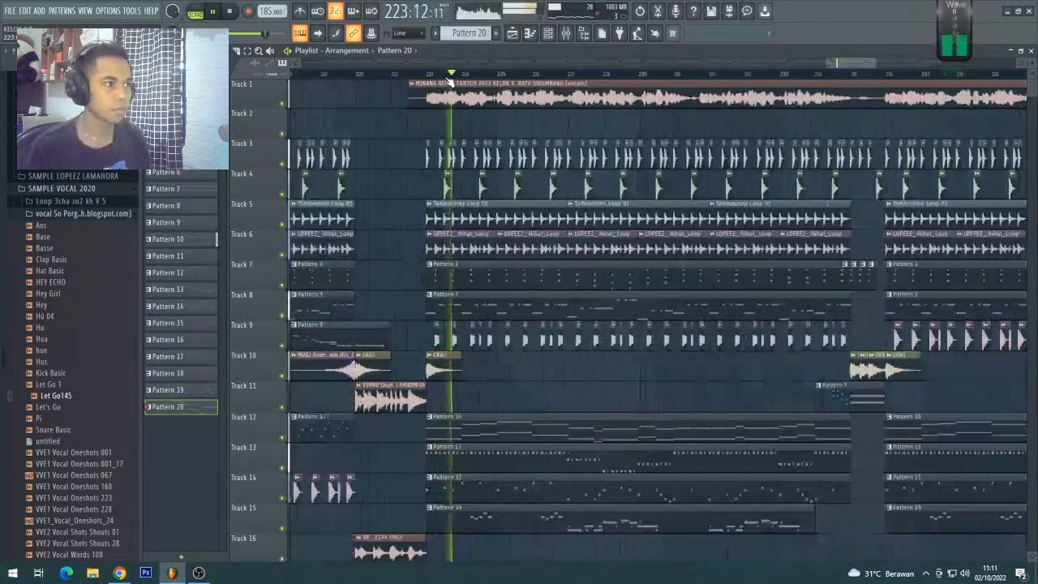
scroll(444, 84, "up", 1)
scroll(449, 82, "down", 5)
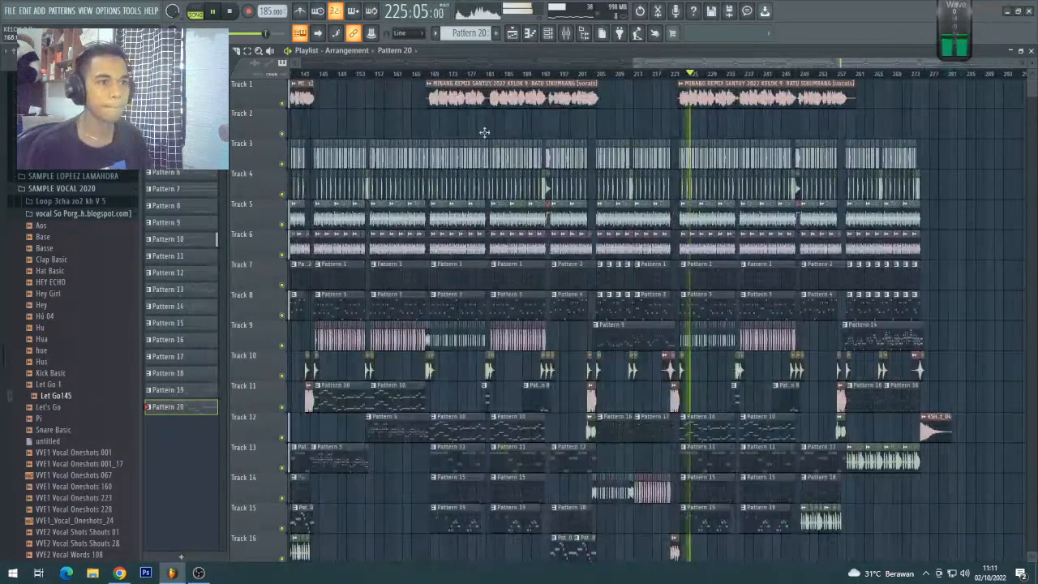
scroll(595, 346, "down", 3)
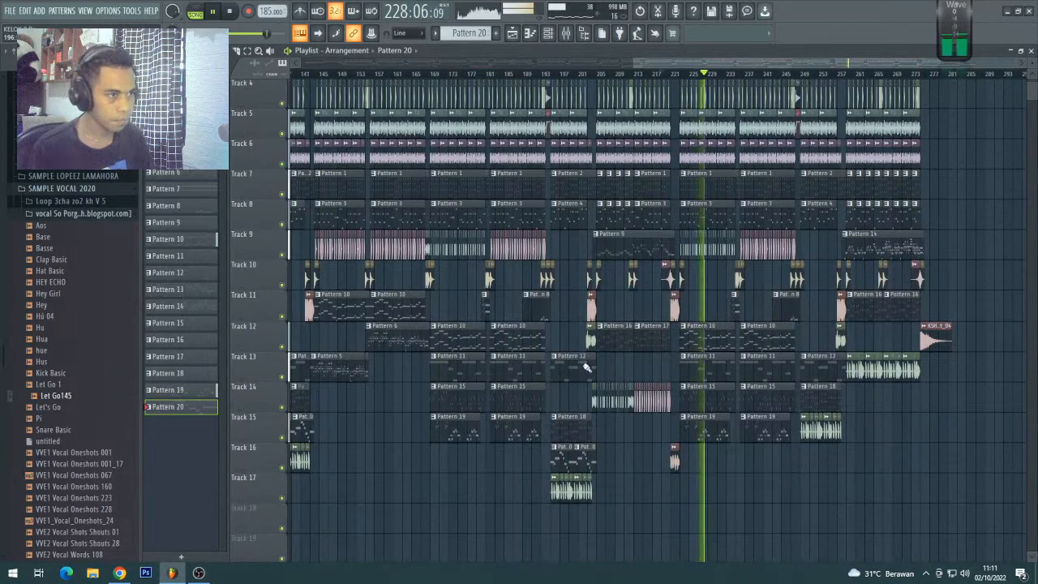
- Place a copy of the OK..1234 ITALI vocal clip on Track 16 from bar 257
left_click(675, 462)
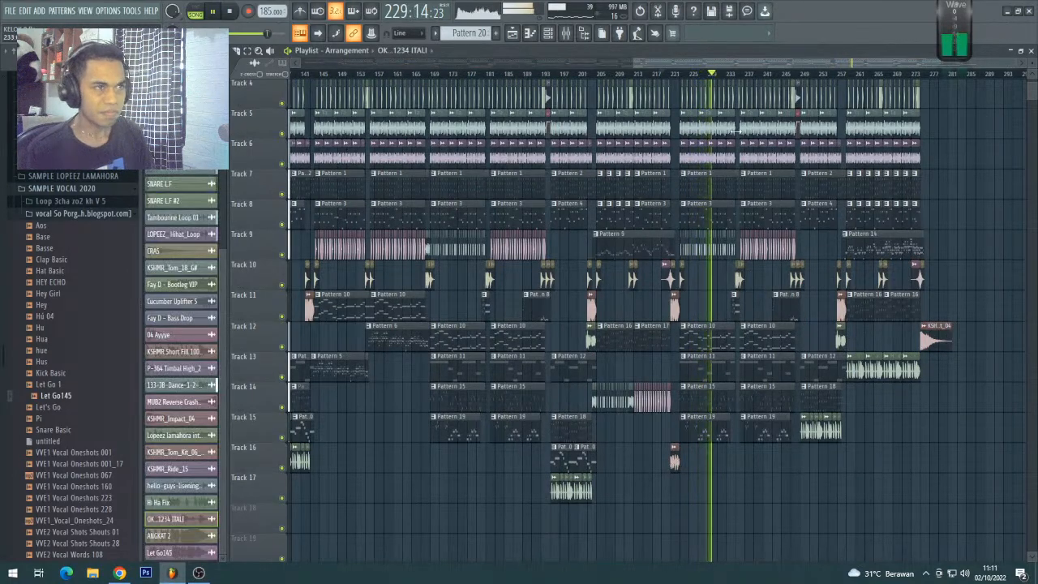
scroll(740, 84, "up", 3)
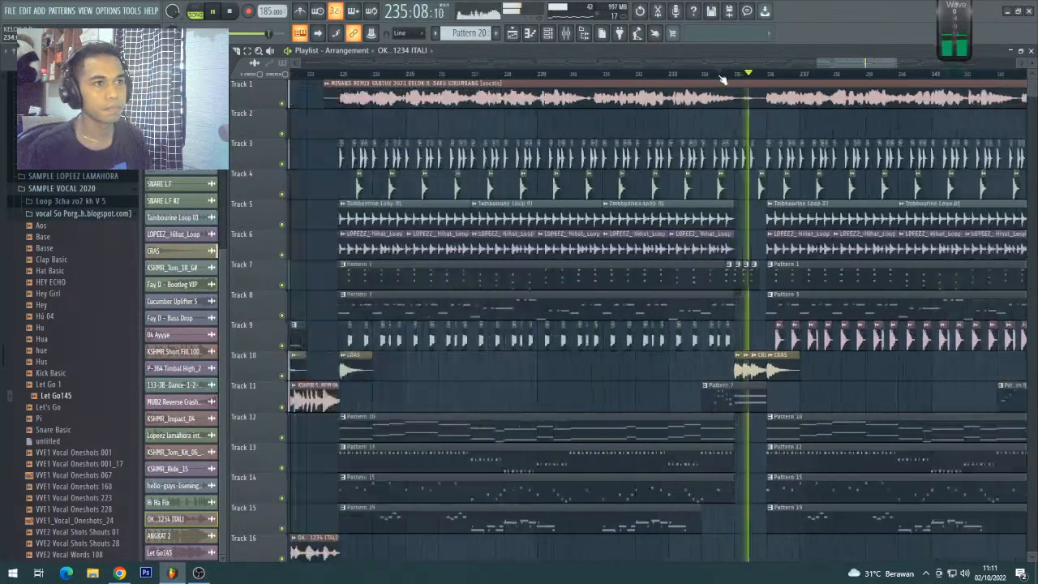
scroll(720, 79, "down", 4)
left_click(843, 76)
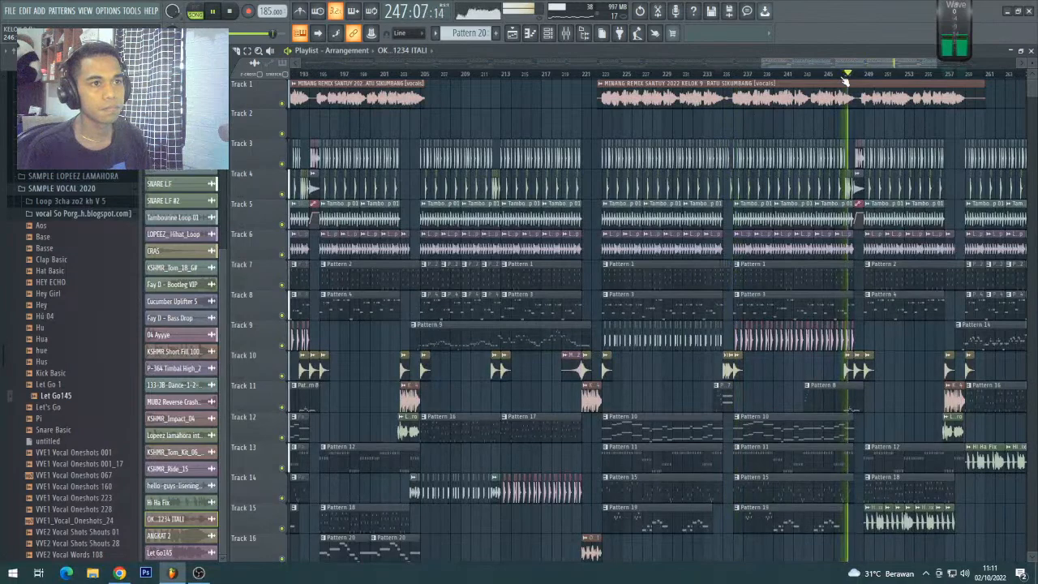
scroll(844, 78, "up", 1)
scroll(840, 79, "down", 2)
scroll(779, 77, "up", 3)
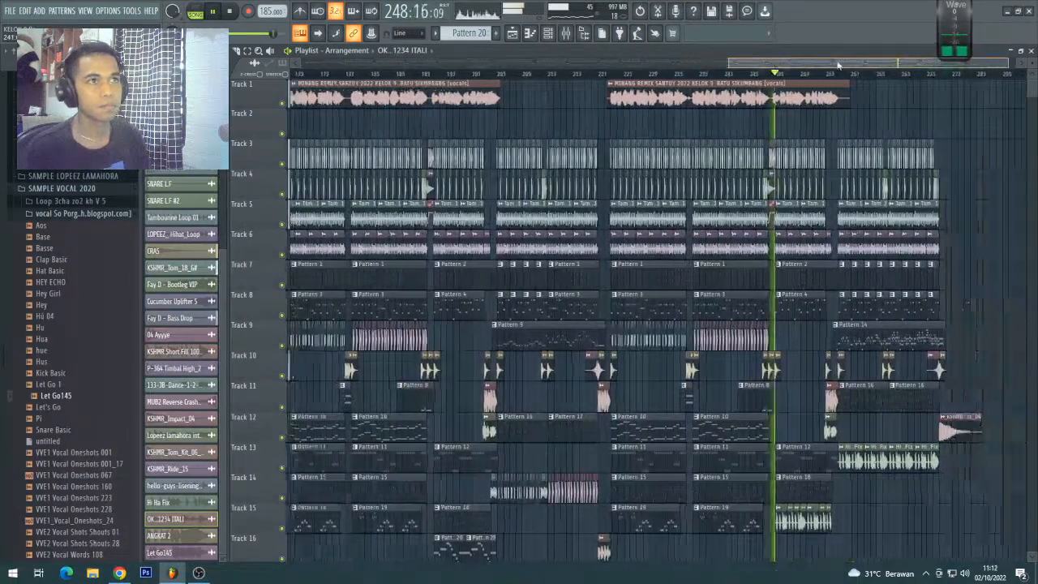
scroll(755, 78, "up", 3)
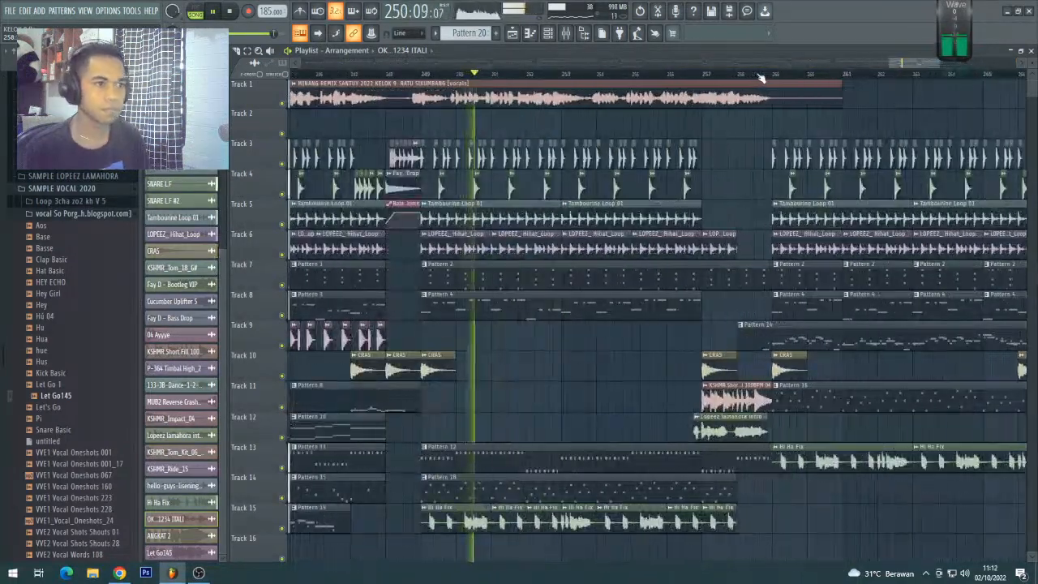
scroll(678, 78, "down", 2)
scroll(710, 411, "down", 4)
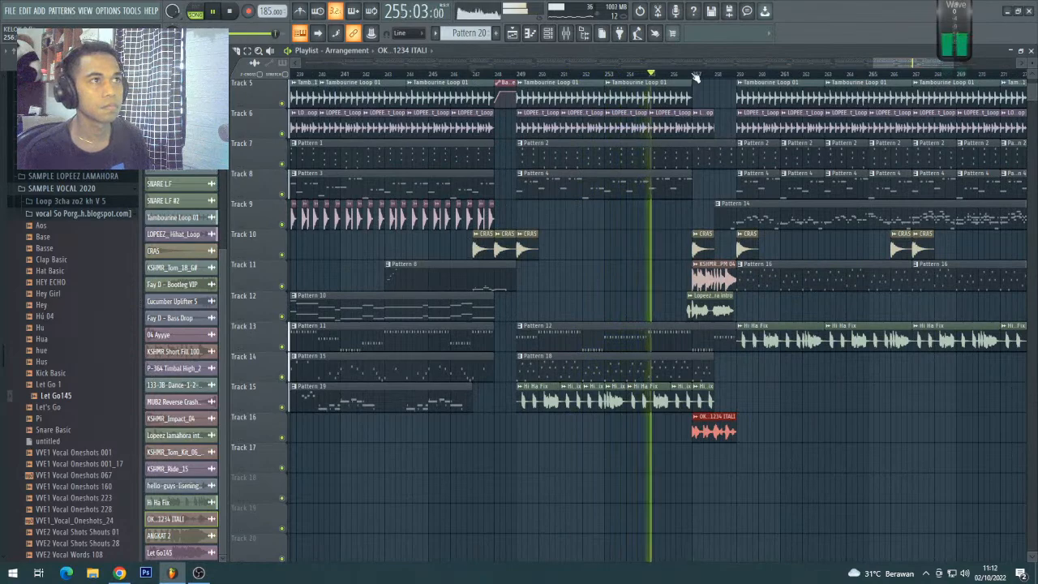
- Play the transition around bar 257 with the OK..1234 ITALI clip and check the tracks through the closing section
scroll(696, 77, "down", 3)
scroll(721, 342, "up", 4)
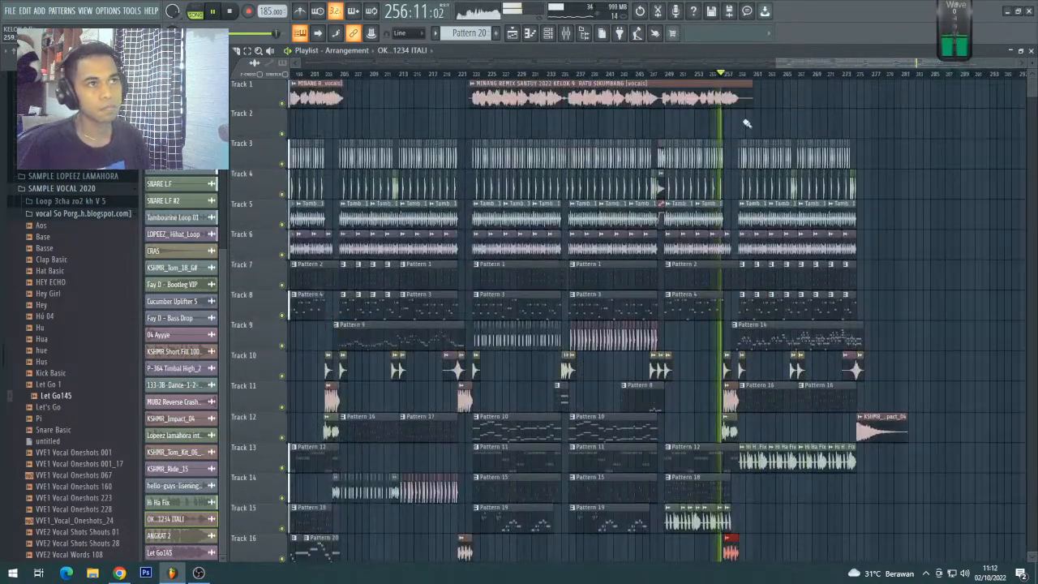
scroll(742, 79, "up", 7)
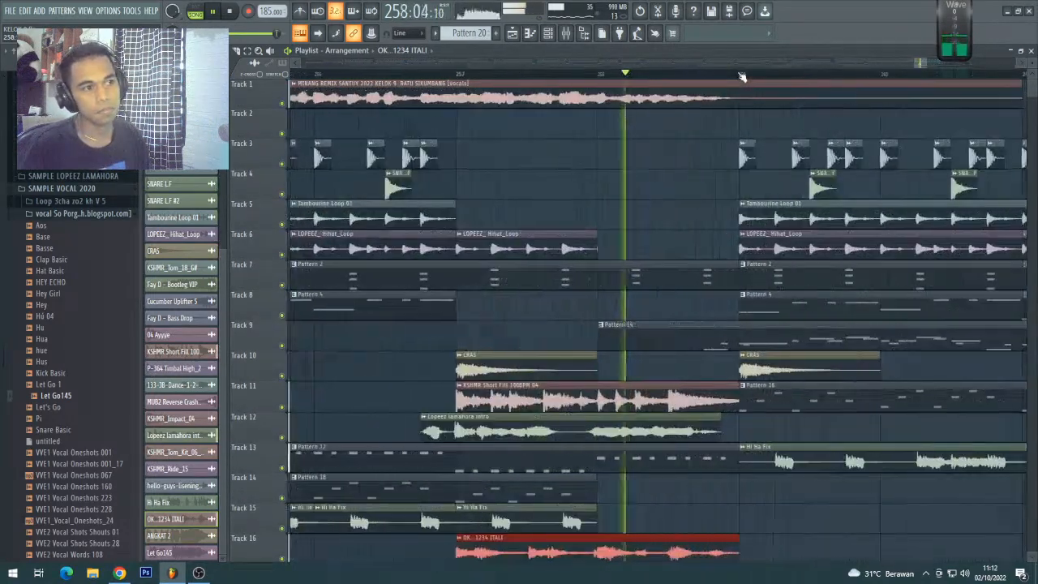
scroll(572, 249, "down", 5)
scroll(571, 251, "down", 4)
scroll(548, 77, "down", 3)
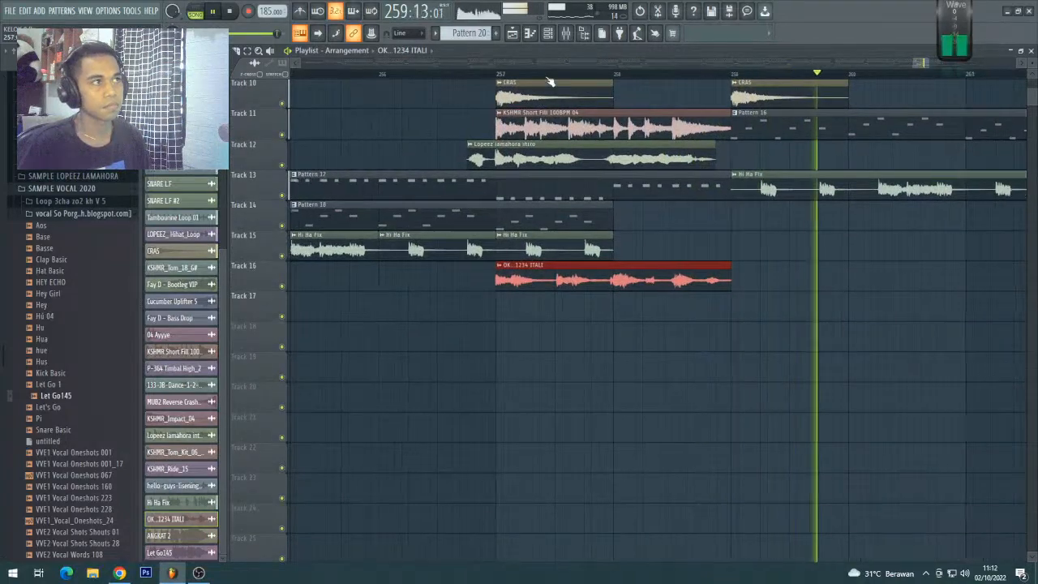
scroll(548, 81, "down", 2)
scroll(591, 186, "down", 3)
scroll(590, 186, "up", 6)
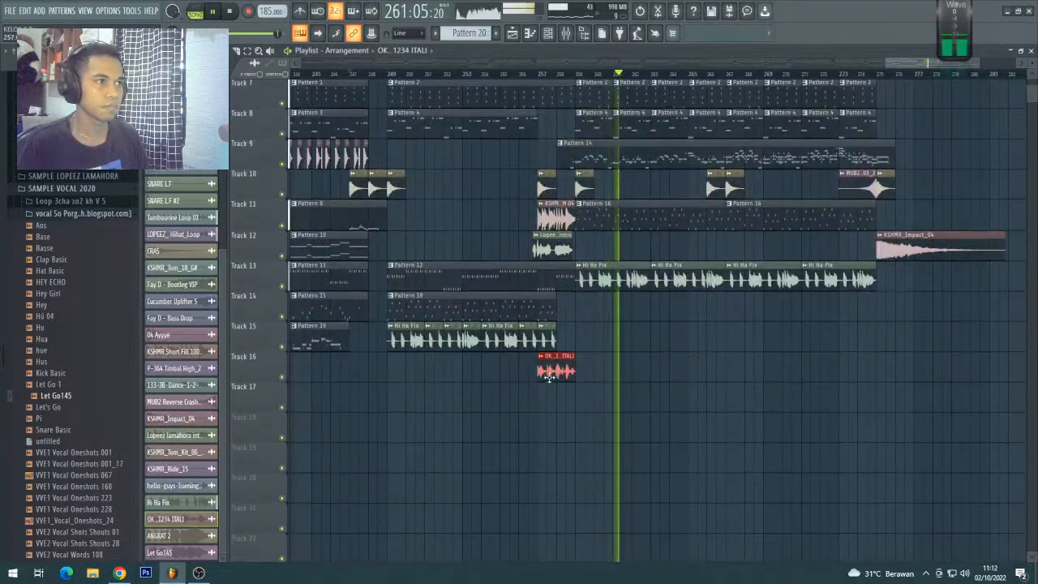
scroll(551, 373, "up", 5)
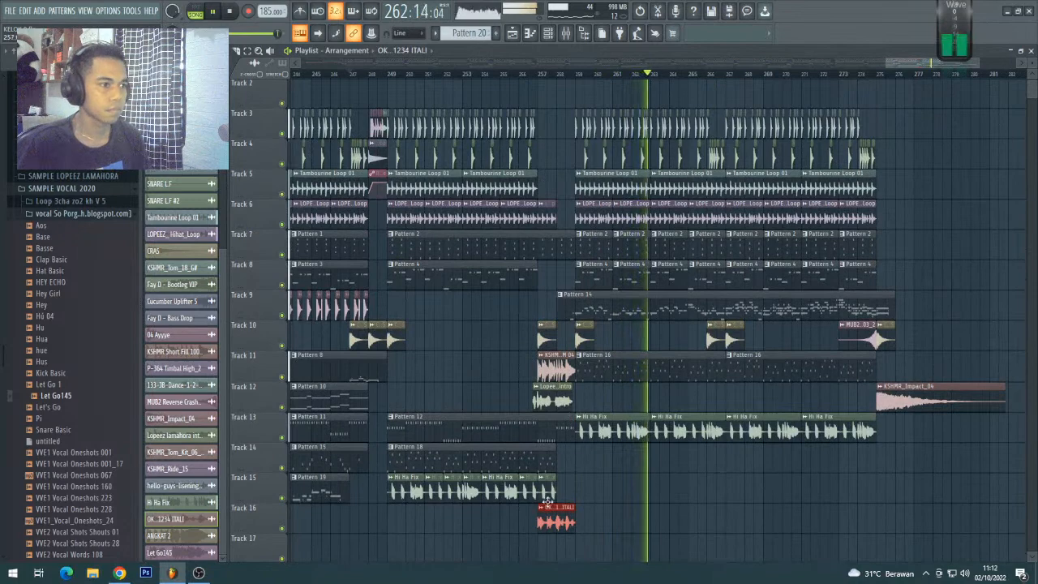
scroll(548, 85, "down", 4)
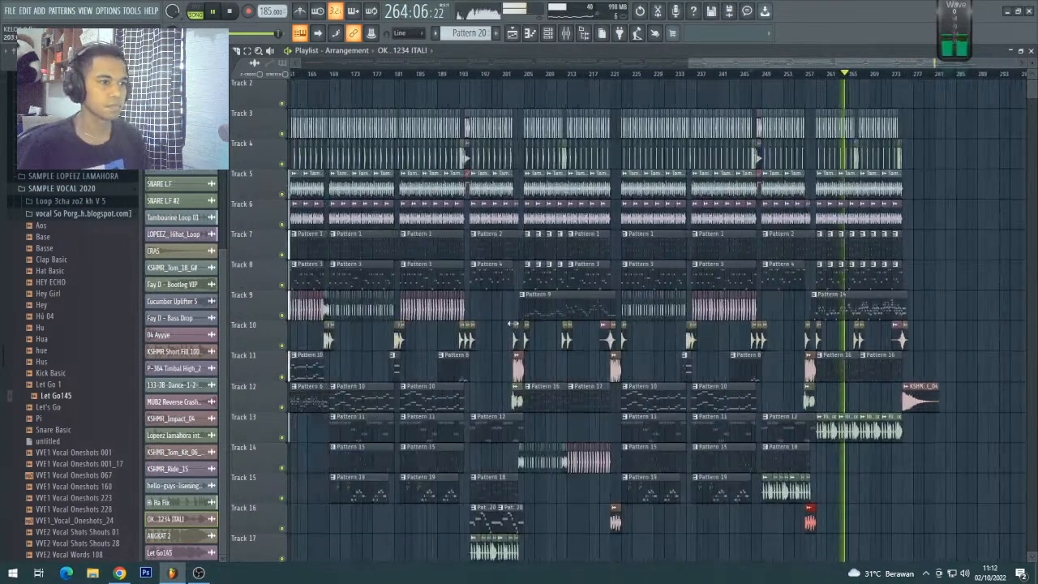
scroll(518, 324, "up", 1)
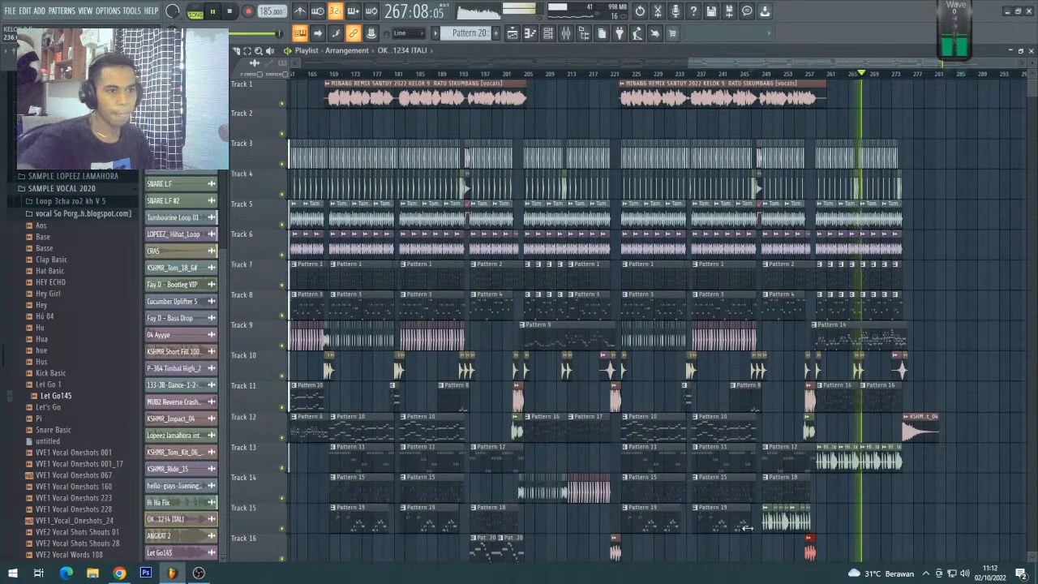
- Play the arrangement from bar 221 and from about bar 78 to check the earlier transitions
left_click(613, 75)
scroll(519, 158, "down", 2)
scroll(461, 255, "down", 4)
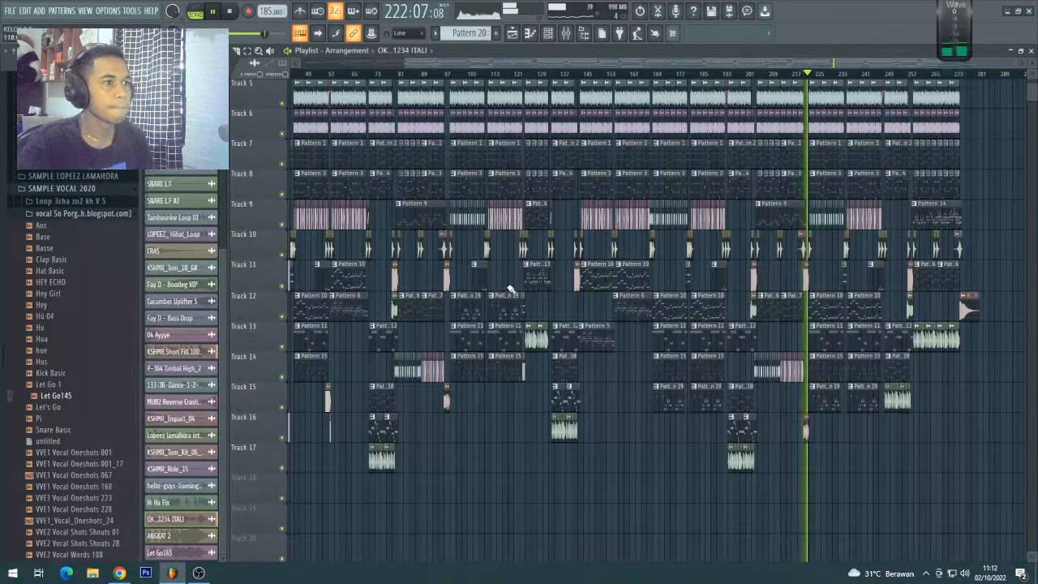
scroll(509, 285, "up", 2)
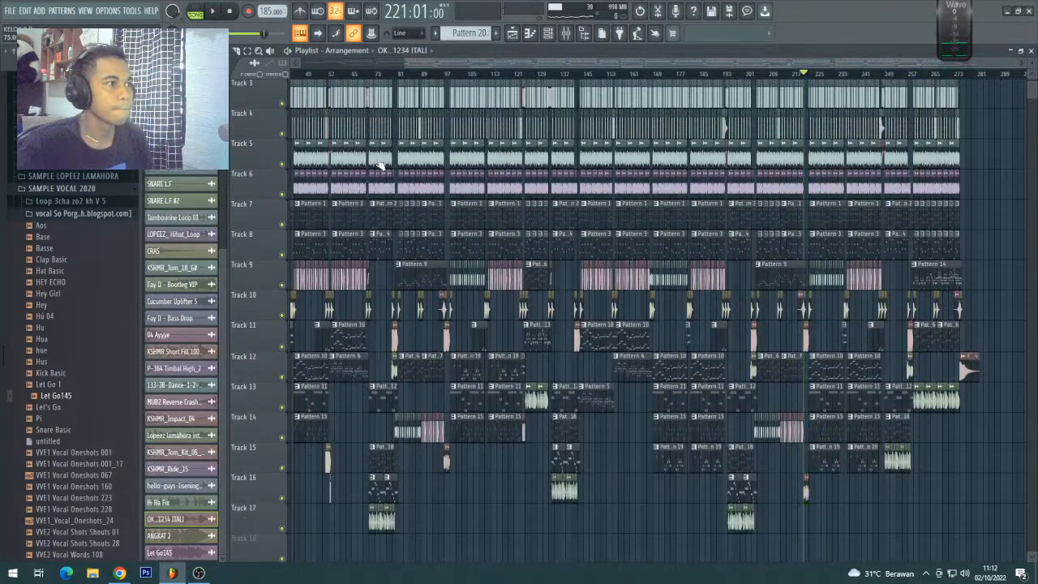
left_click(392, 74)
scroll(394, 74, "up", 3)
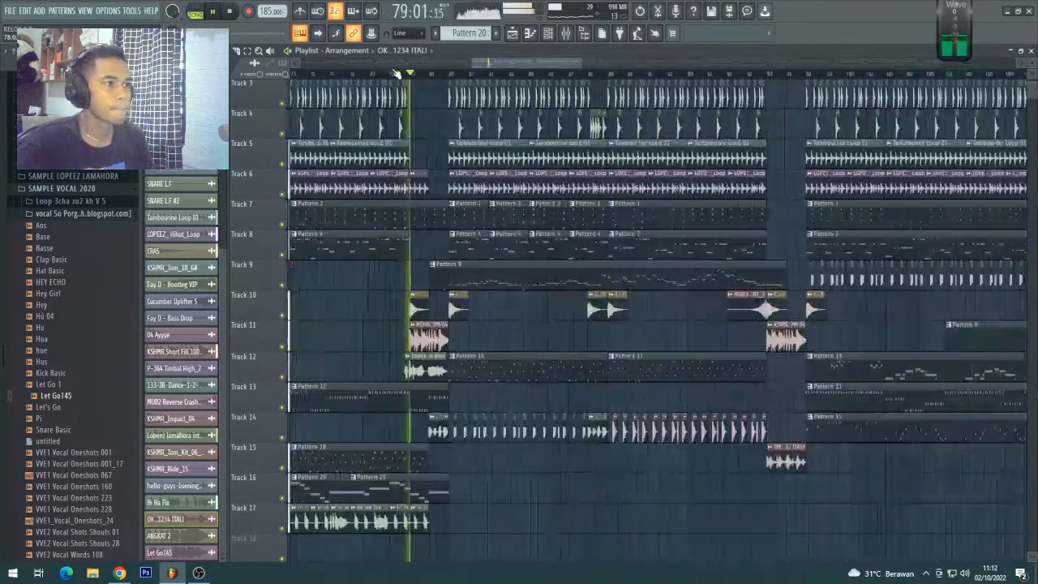
scroll(396, 73, "down", 3)
scroll(355, 285, "up", 2)
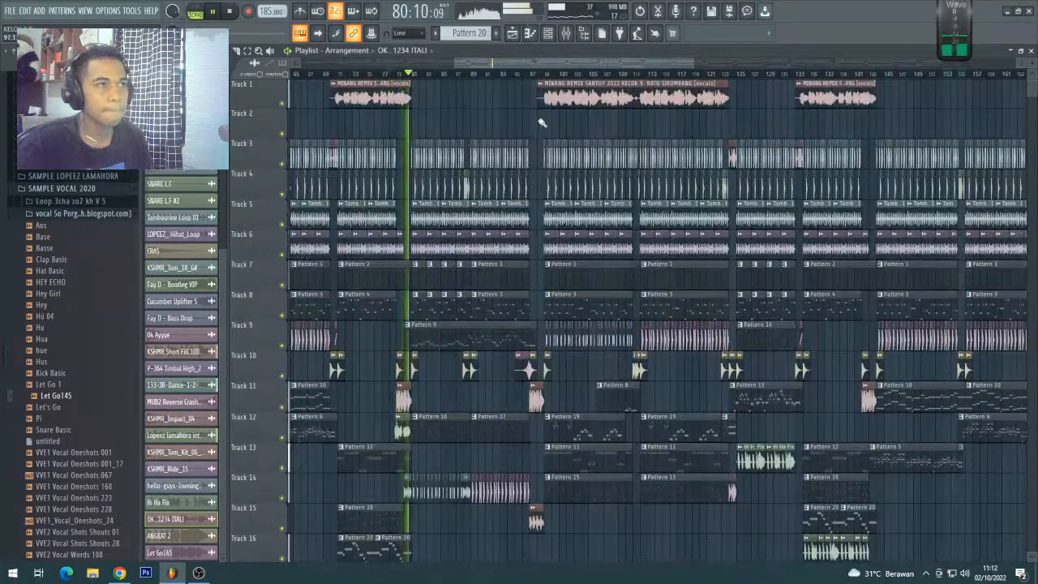
- Play the transition around bar 57 to review the ANGKAT 2 clip on Track 15
left_click_drag(532, 64, 430, 71)
left_click(458, 74)
scroll(417, 377, "down", 4)
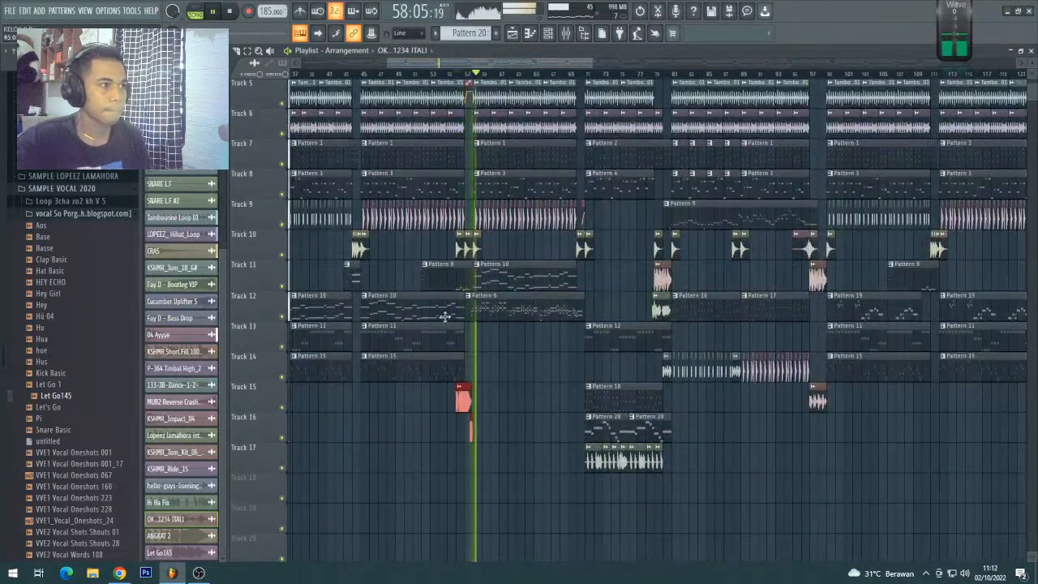
- Copy the ANGKAT 2 clip and the short clip below it from around bar 57 to bar 142 on Tracks 17 and 18
scroll(441, 80, "down", 3)
middle_click(452, 401)
middle_click(454, 404)
left_click_drag(793, 494, 877, 468)
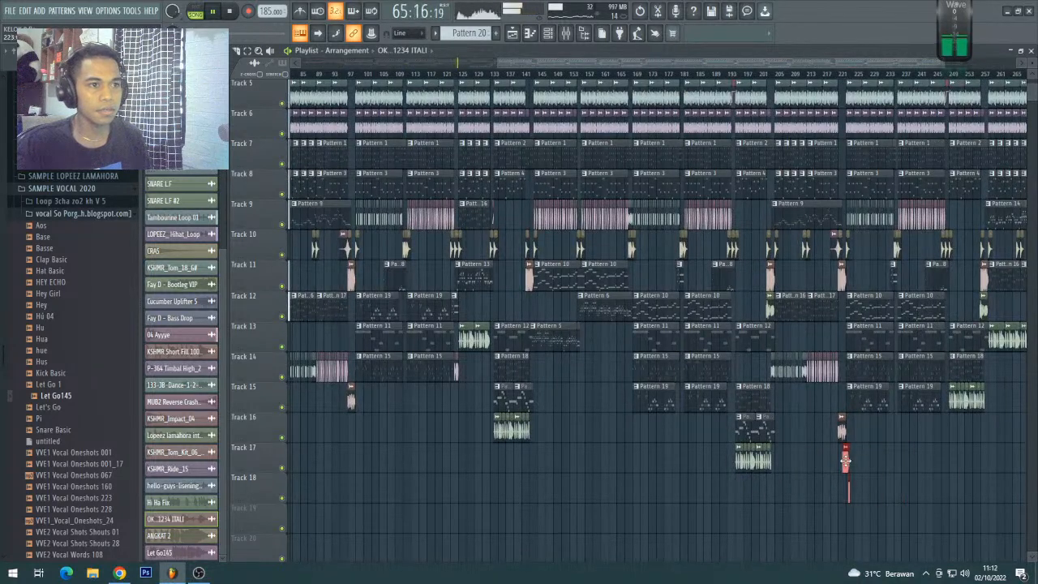
left_click_drag(849, 459, 809, 449)
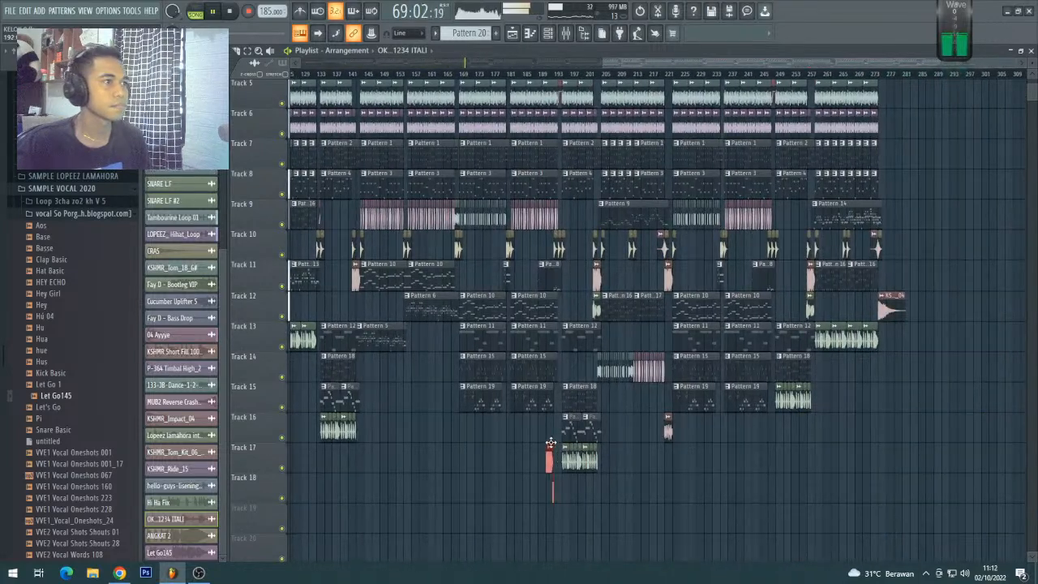
scroll(430, 243, "up", 4)
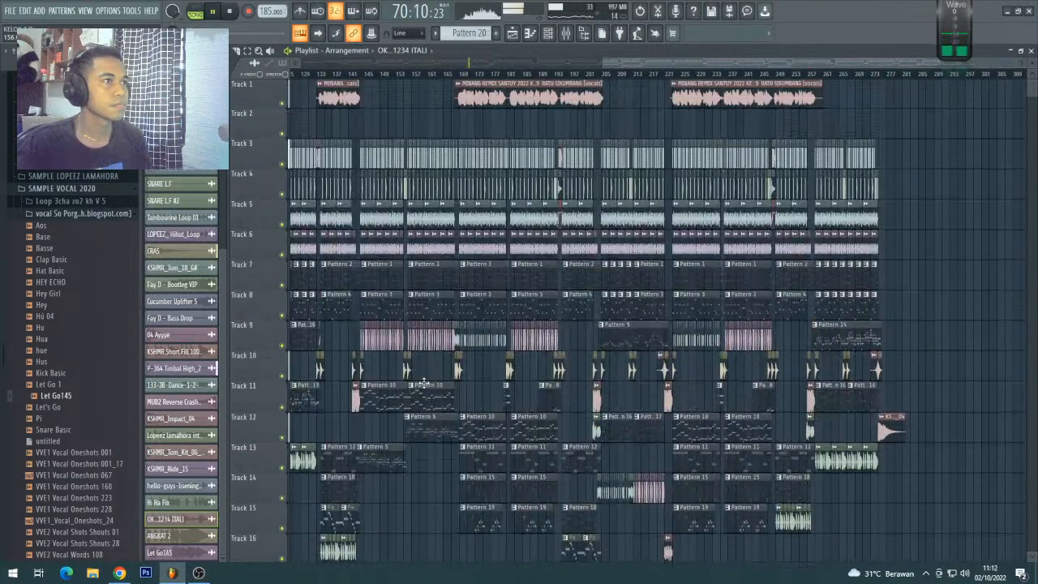
scroll(386, 81, "up", 2)
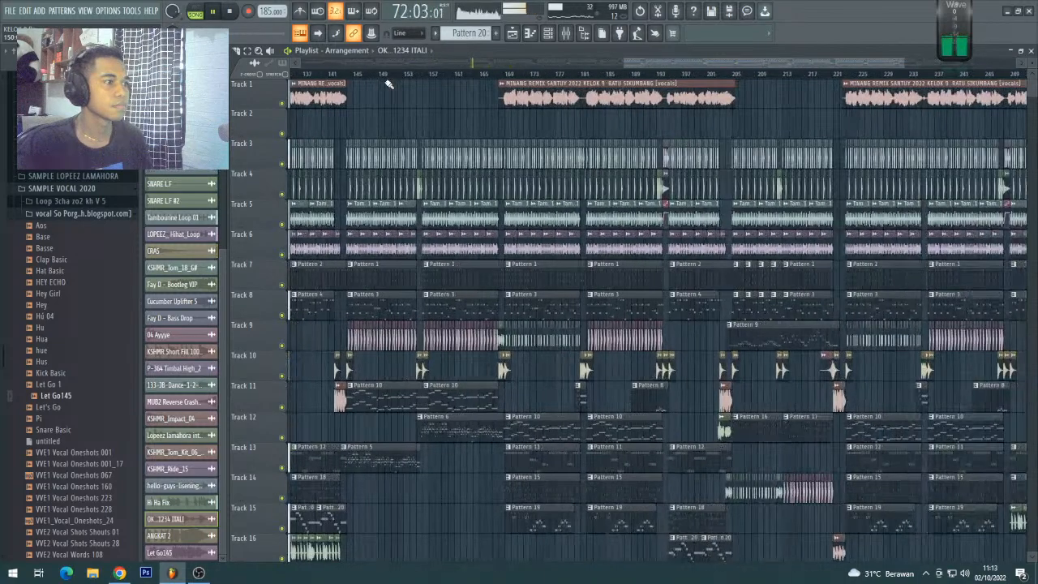
scroll(390, 76, "up", 1)
scroll(394, 169, "down", 3)
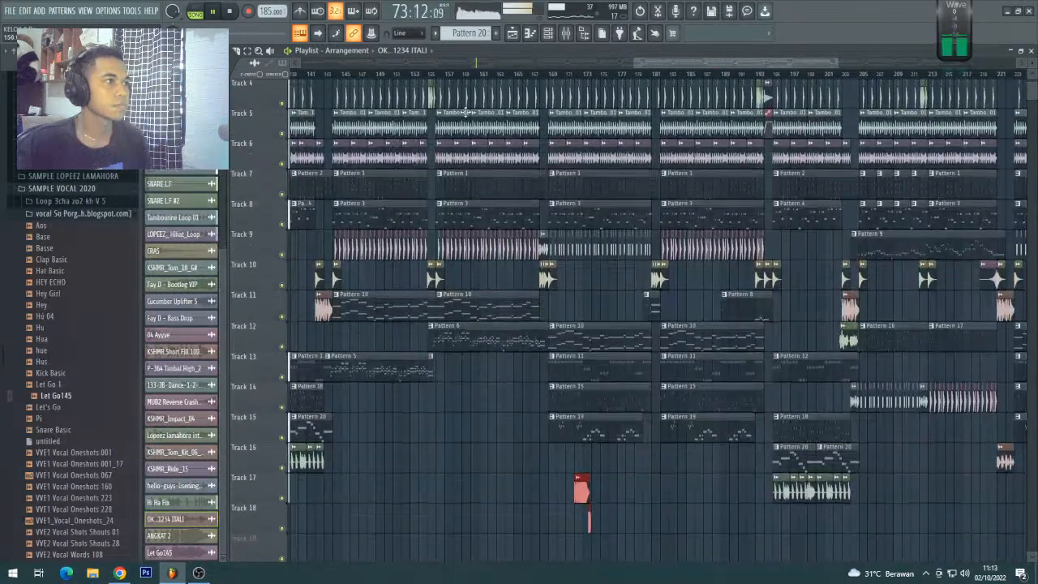
left_click_drag(639, 65, 617, 70)
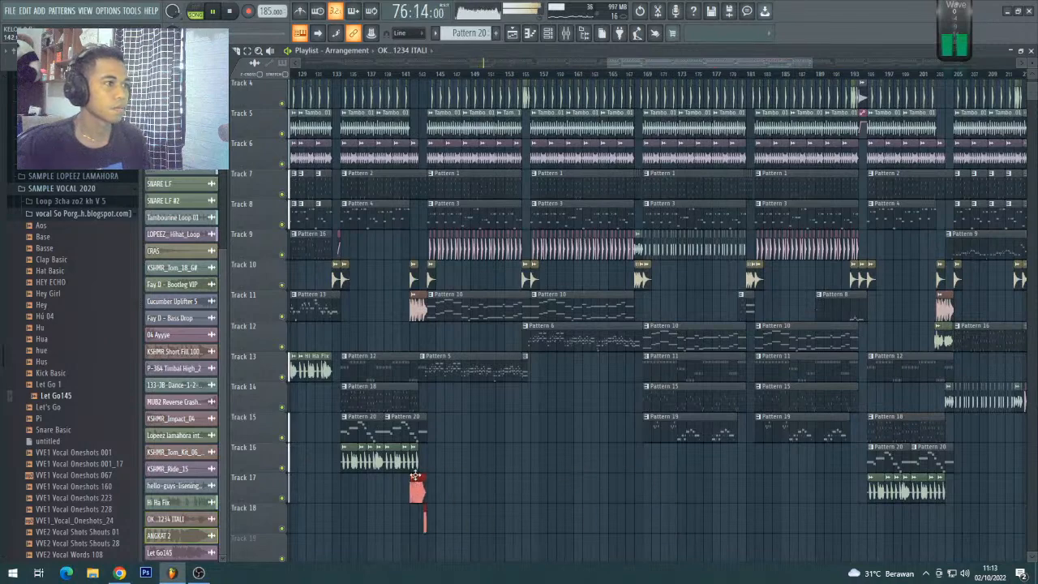
- Play the transition from about bar 141 and check how the copied ANGKAT 2 clip lines up with the other tracks
left_click(398, 74)
scroll(410, 244, "down", 1)
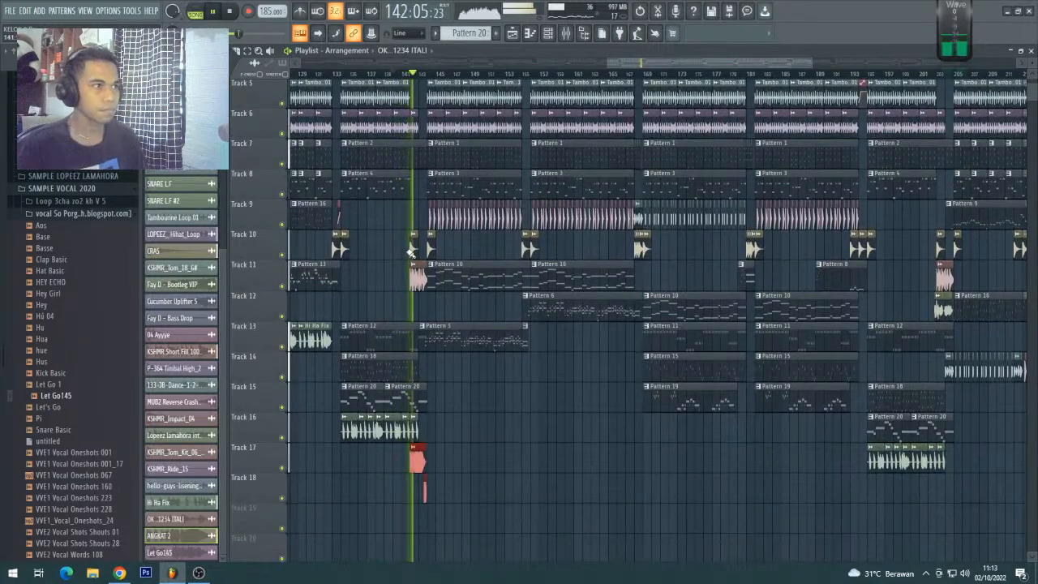
scroll(427, 182, "up", 4)
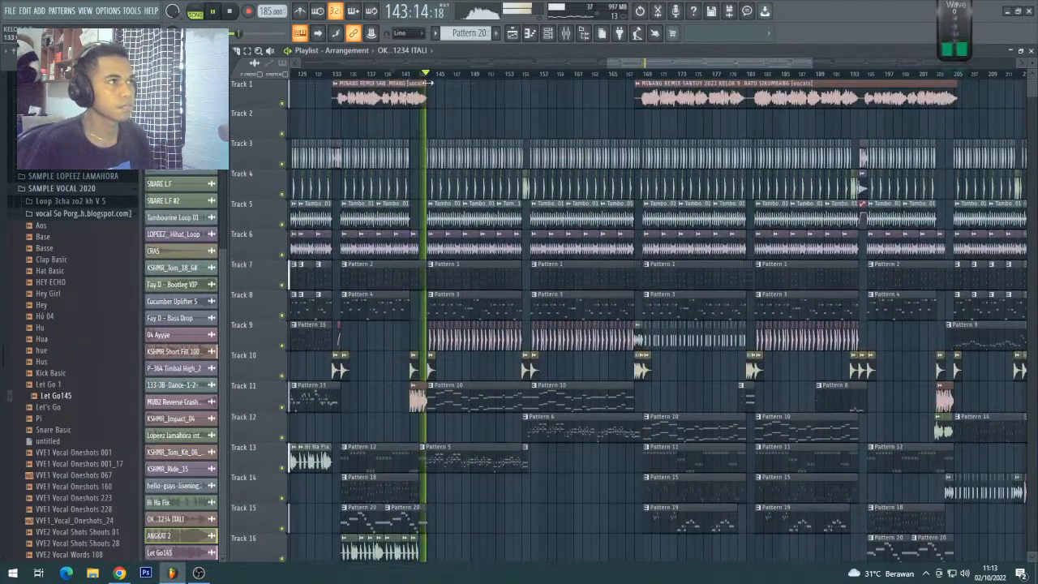
scroll(430, 81, "down", 4)
scroll(432, 77, "down", 1)
left_click(460, 220)
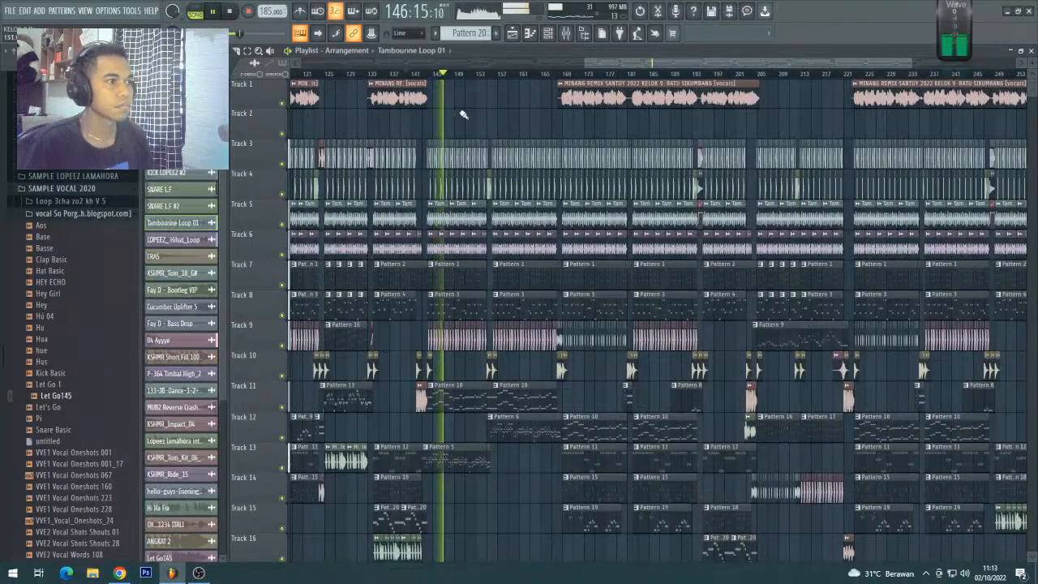
- Play the intro from the start of the song and the drop from about bar 17
scroll(457, 75, "down", 8)
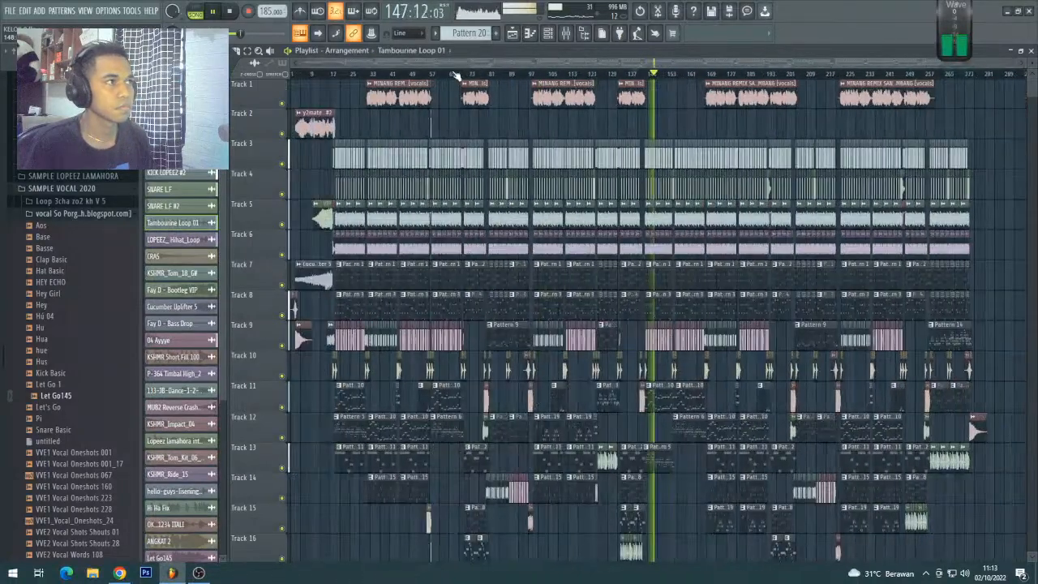
scroll(312, 67, "up", 2)
left_click(290, 74)
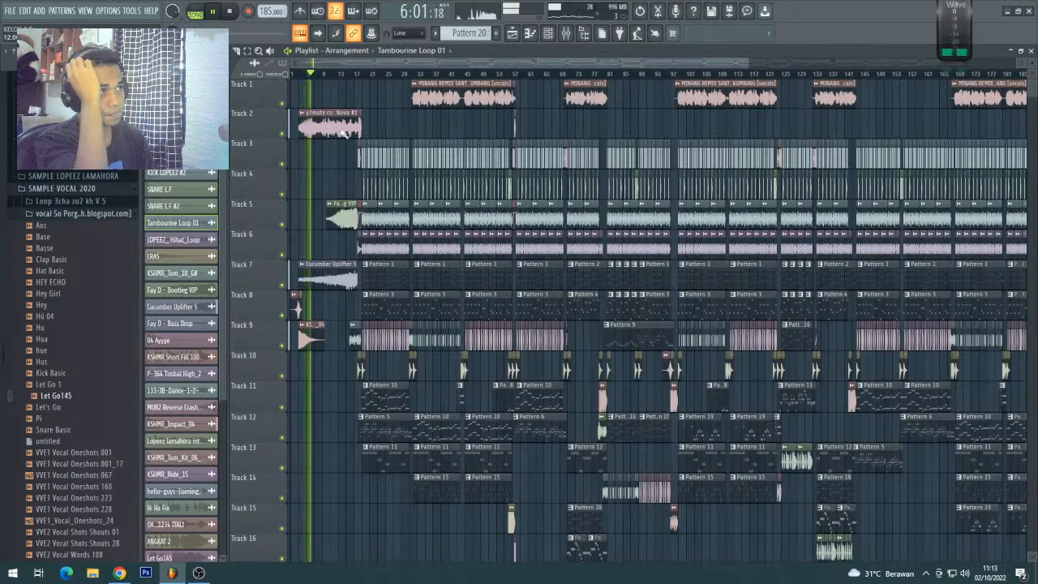
scroll(344, 77, "up", 4)
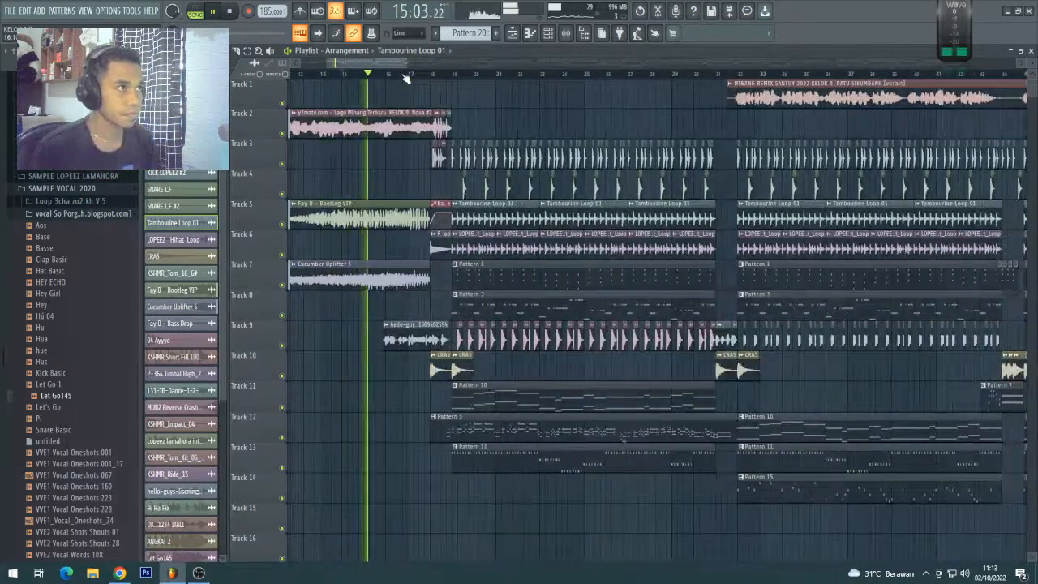
left_click(408, 74)
- Examine the sections following the drop at bar 18 across the whole arrangement while it plays
scroll(410, 74, "up", 3)
scroll(410, 73, "down", 3)
scroll(407, 67, "down", 5)
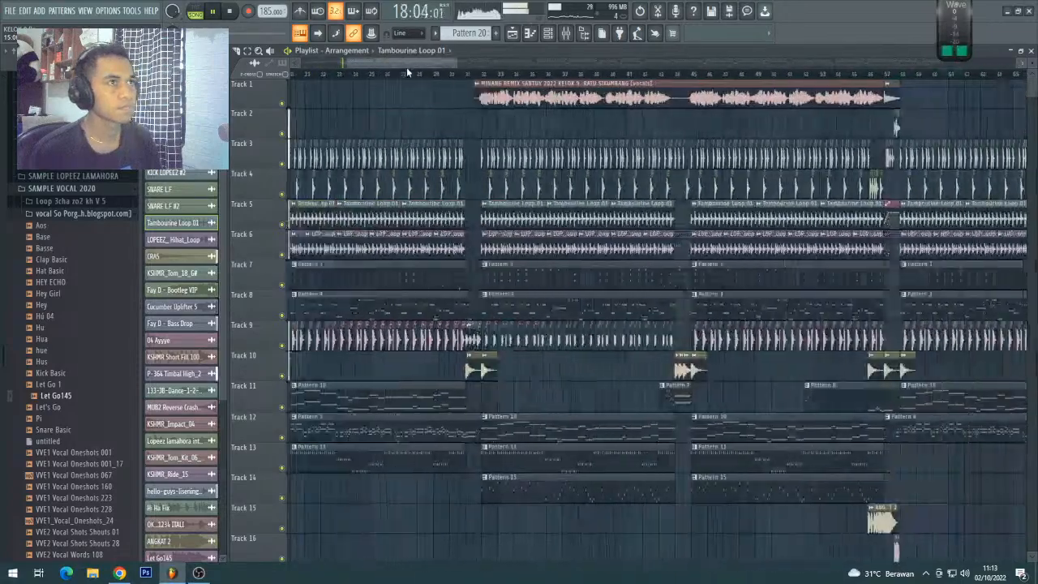
scroll(391, 77, "down", 5)
scroll(364, 67, "up", 4)
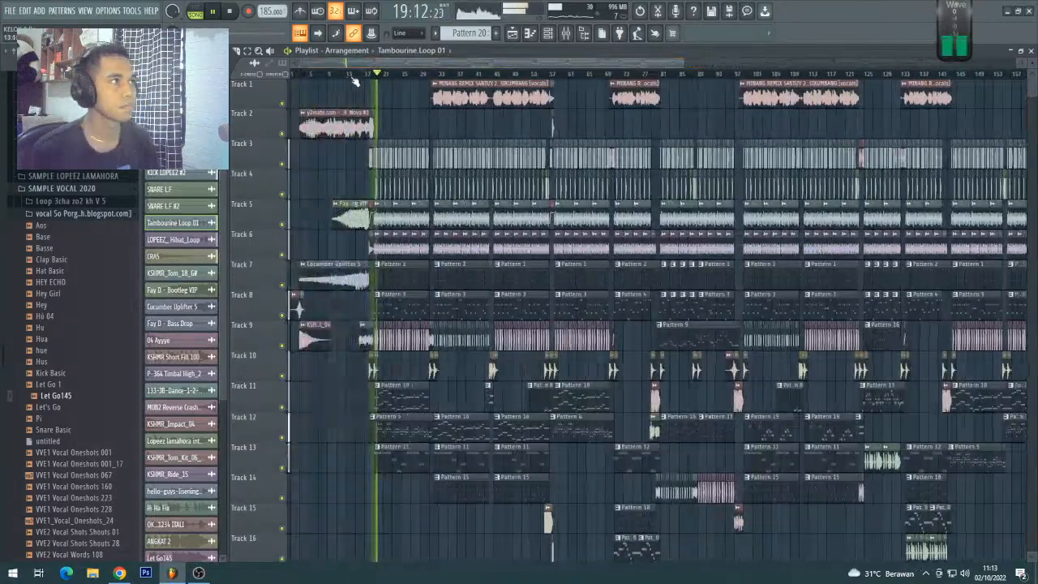
scroll(377, 78, "up", 3)
scroll(377, 78, "up", 4)
scroll(374, 76, "down", 6)
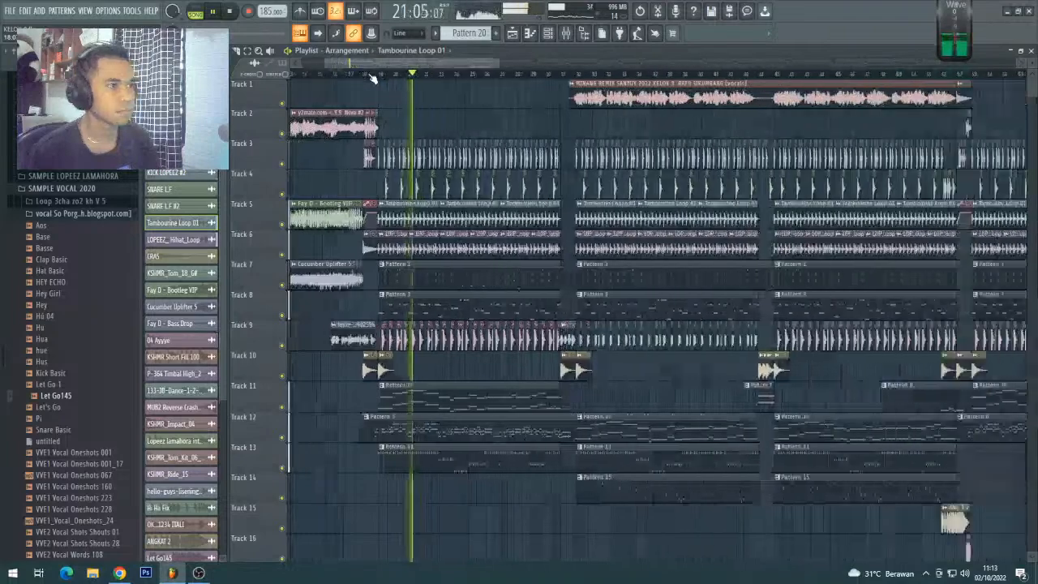
scroll(373, 75, "down", 2)
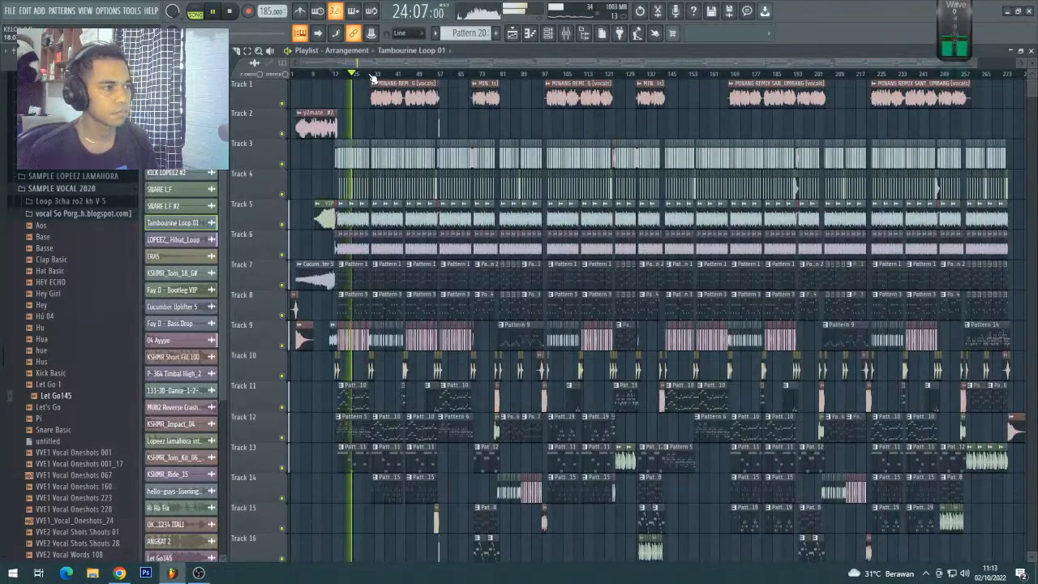
- Try a Pattern 11 clip on Track 13 from bar 81, and delete it again
left_click(342, 468)
scroll(511, 79, "up", 5)
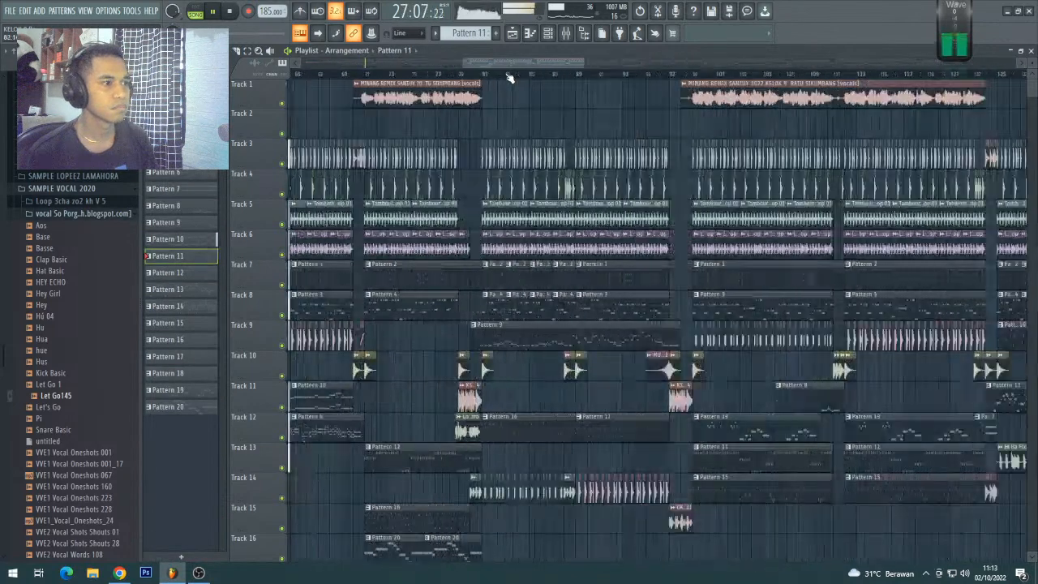
left_click_drag(457, 520, 471, 440)
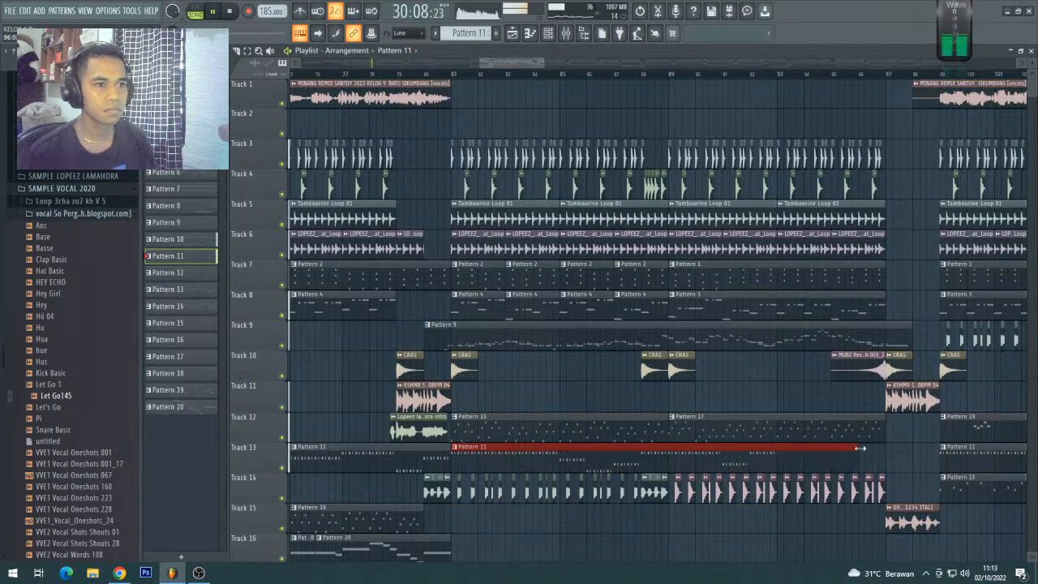
right_click(740, 459)
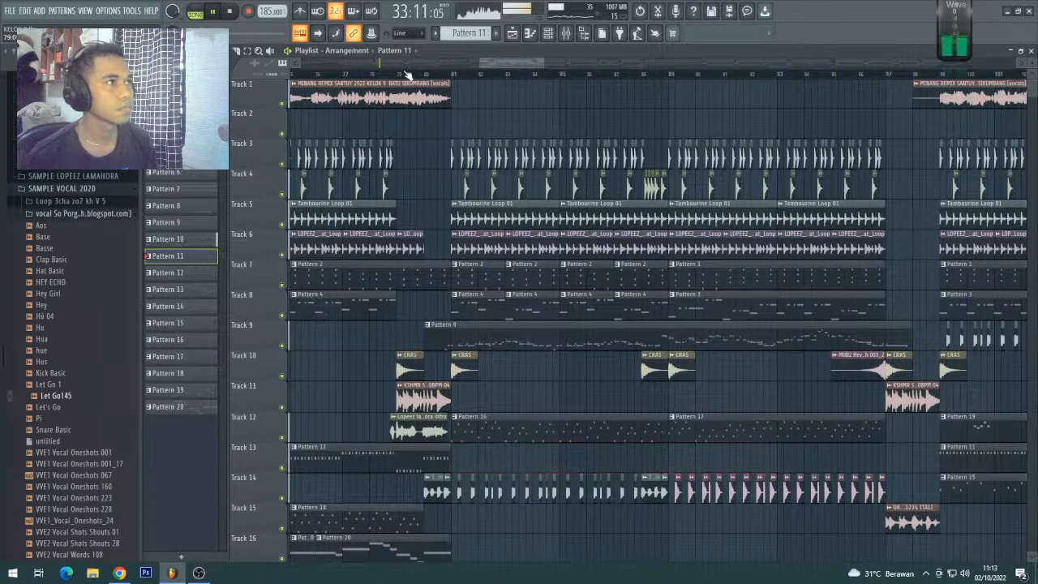
- Place two consecutive Pattern 11 clips on Track 14, starting at bars 144 and 156
scroll(407, 73, "down", 6)
scroll(614, 75, "up", 3)
scroll(572, 346, "down", 3)
left_click(568, 367)
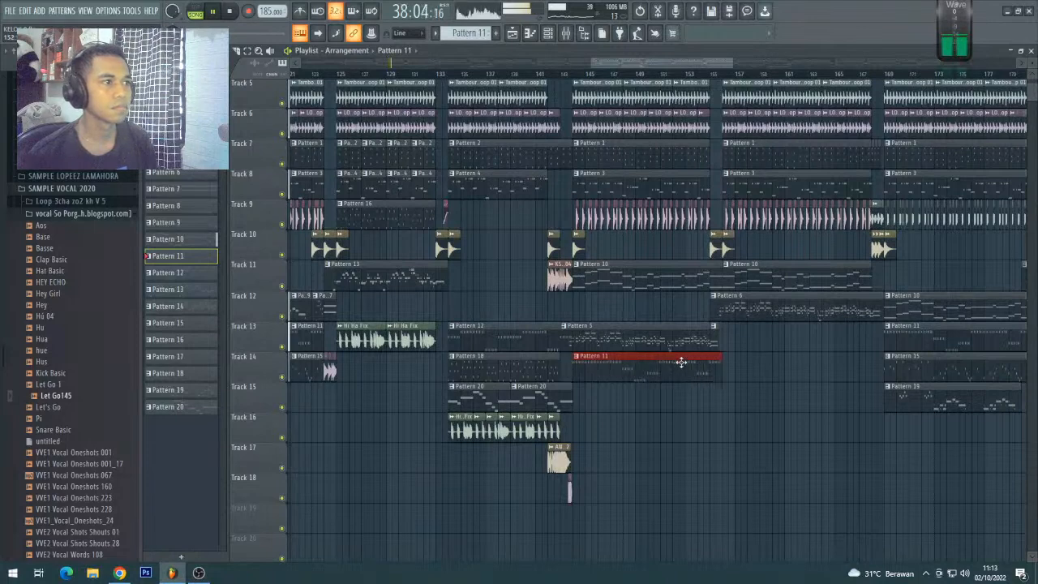
left_click(729, 367)
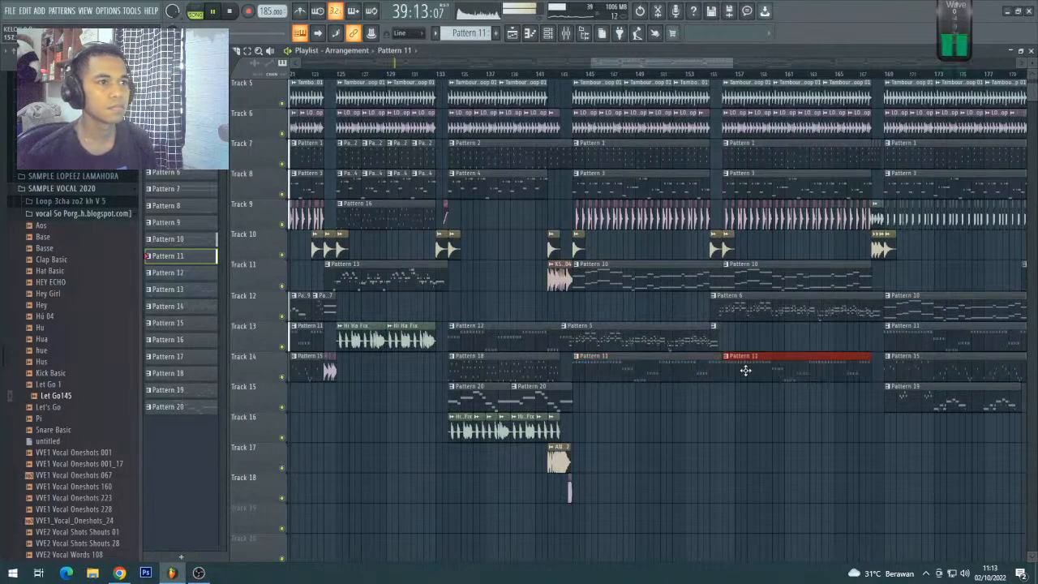
- Look over the tracks around the two Pattern 11 clips and play the section from bar 204
scroll(628, 78, "down", 5)
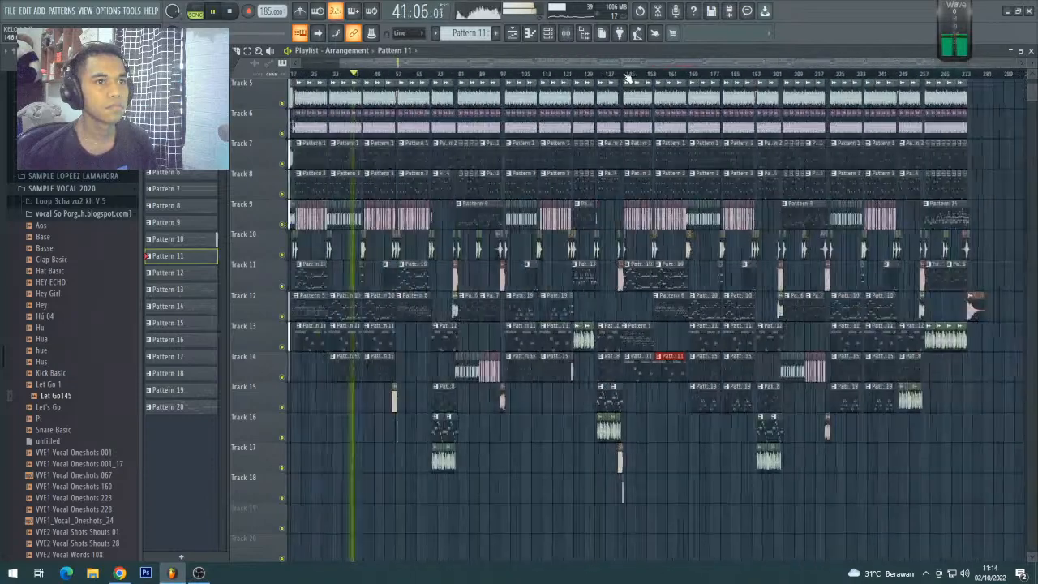
scroll(698, 154, "up", 4)
scroll(791, 81, "up", 3)
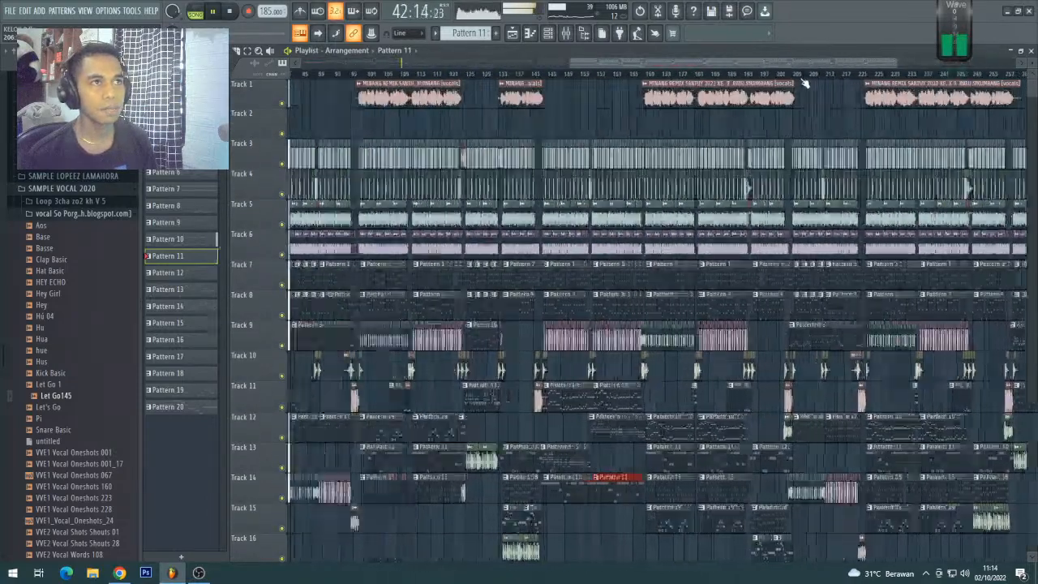
scroll(663, 294, "down", 3)
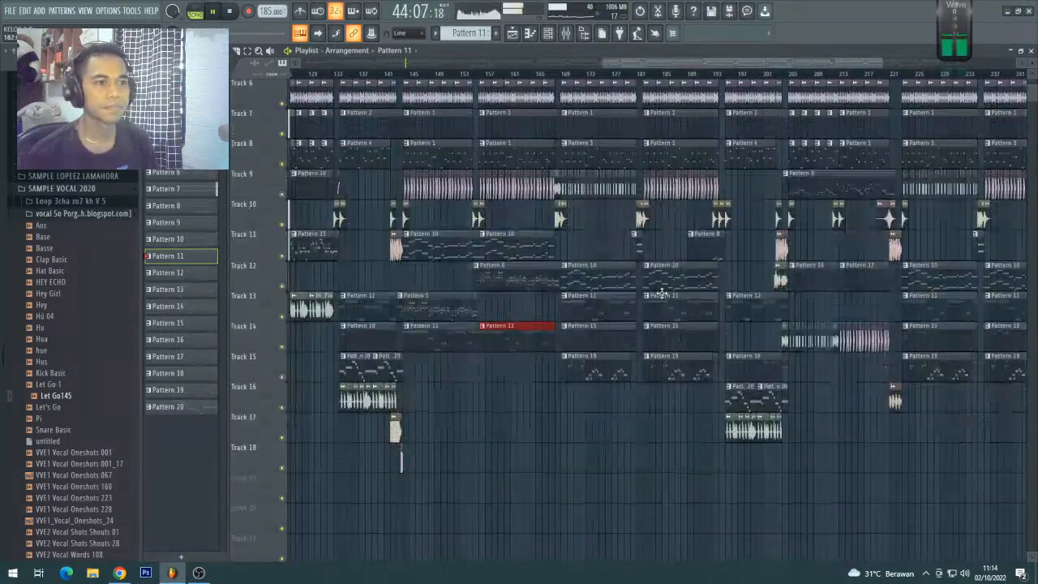
scroll(755, 296, "up", 3)
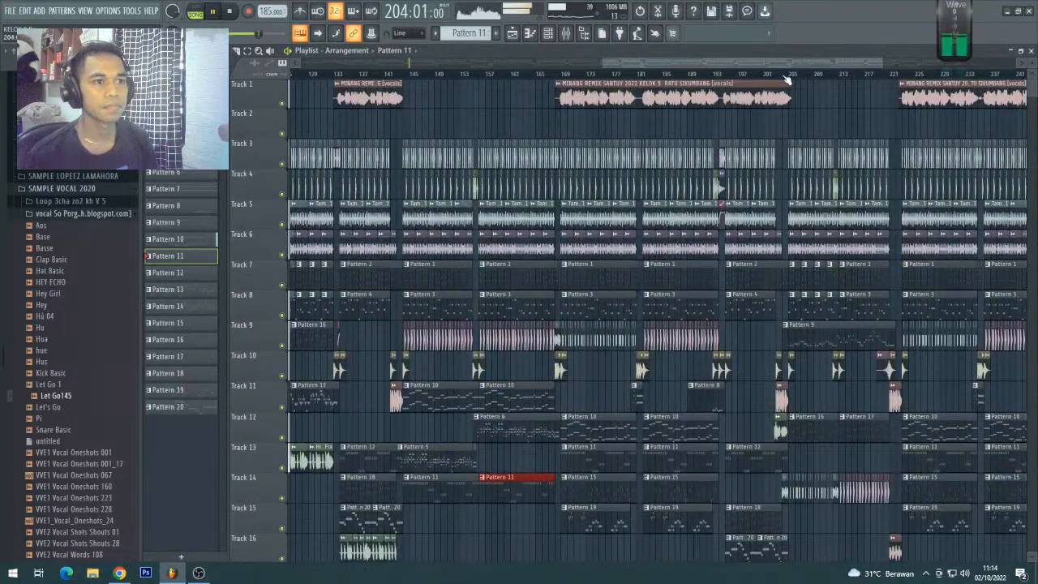
scroll(787, 80, "up", 2)
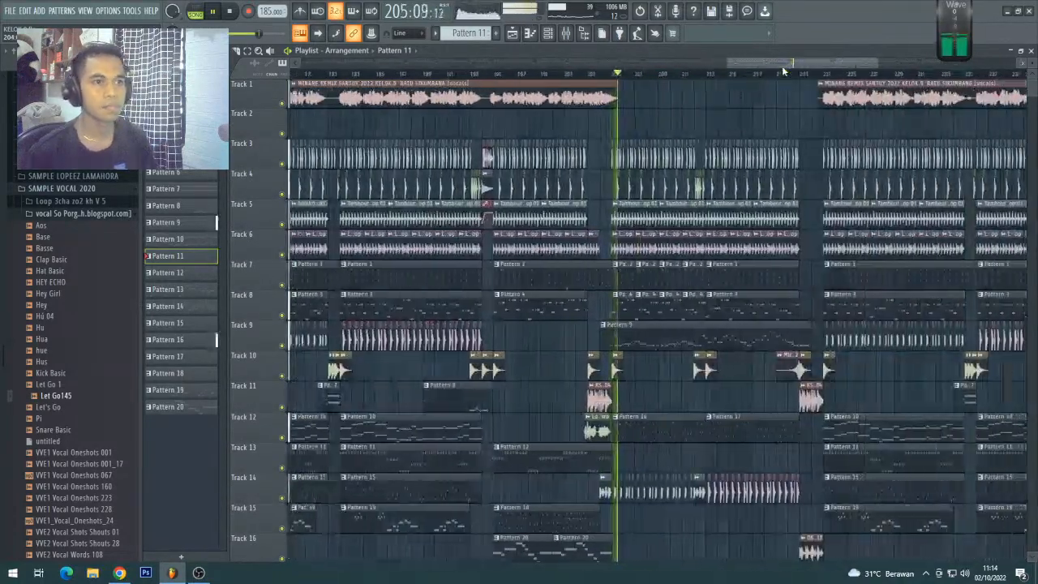
scroll(784, 70, "down", 4)
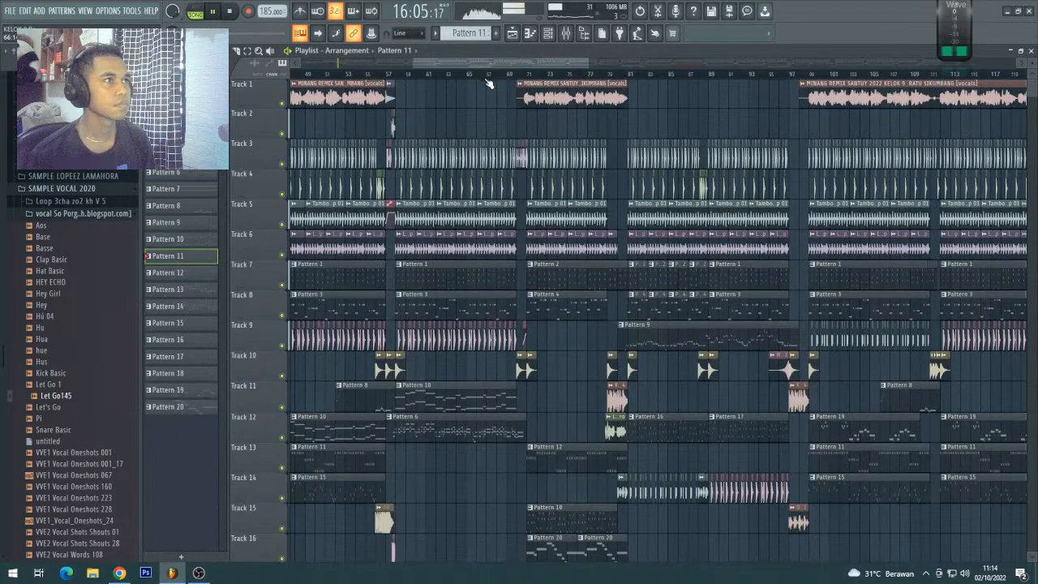
- Play the arrangement from about bar 67 and from about bar 121 to check the transitions that follow
left_click(488, 79)
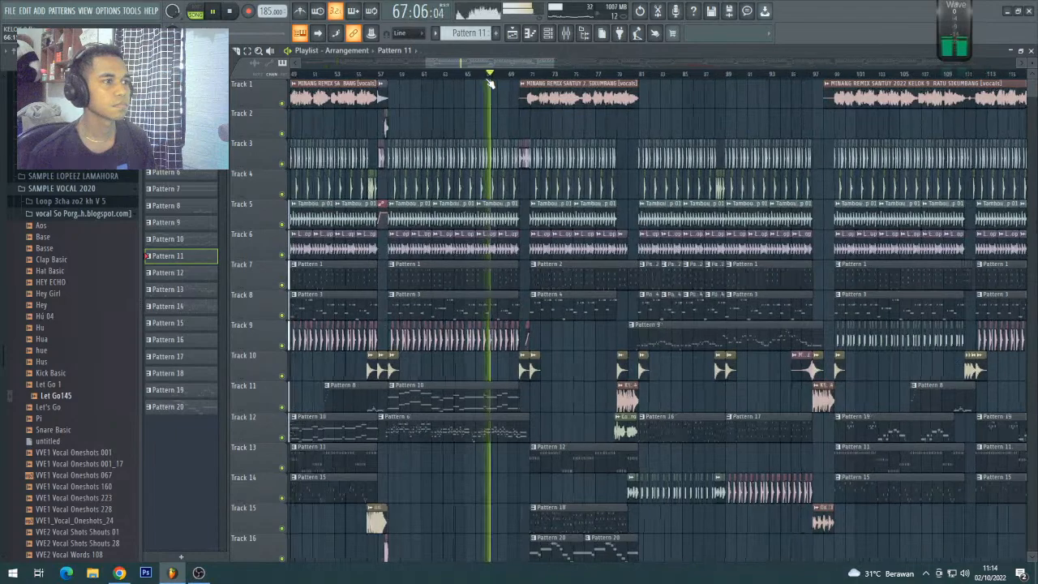
scroll(489, 79, "up", 5)
scroll(489, 81, "down", 5)
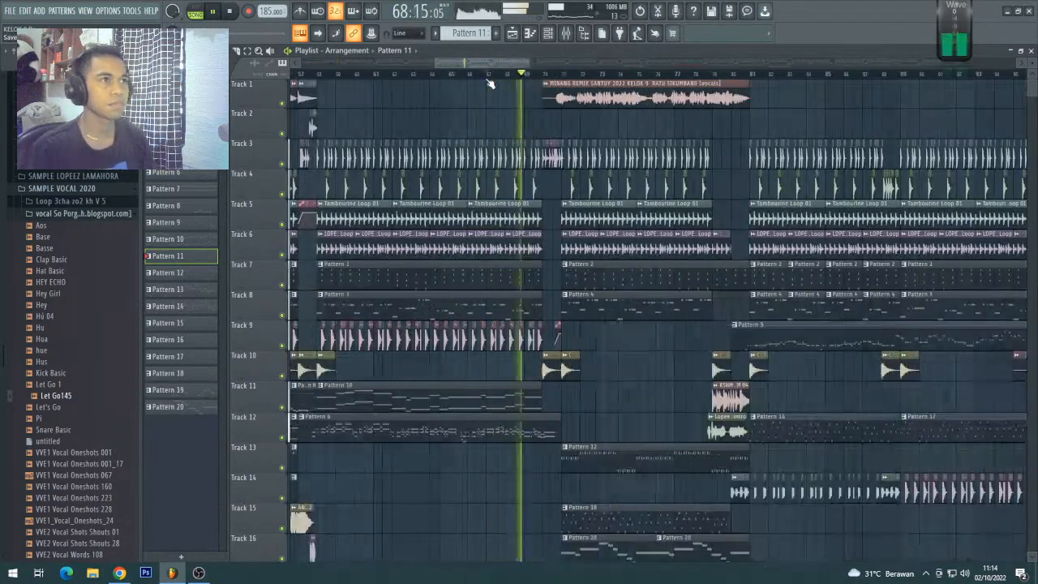
scroll(490, 81, "down", 3)
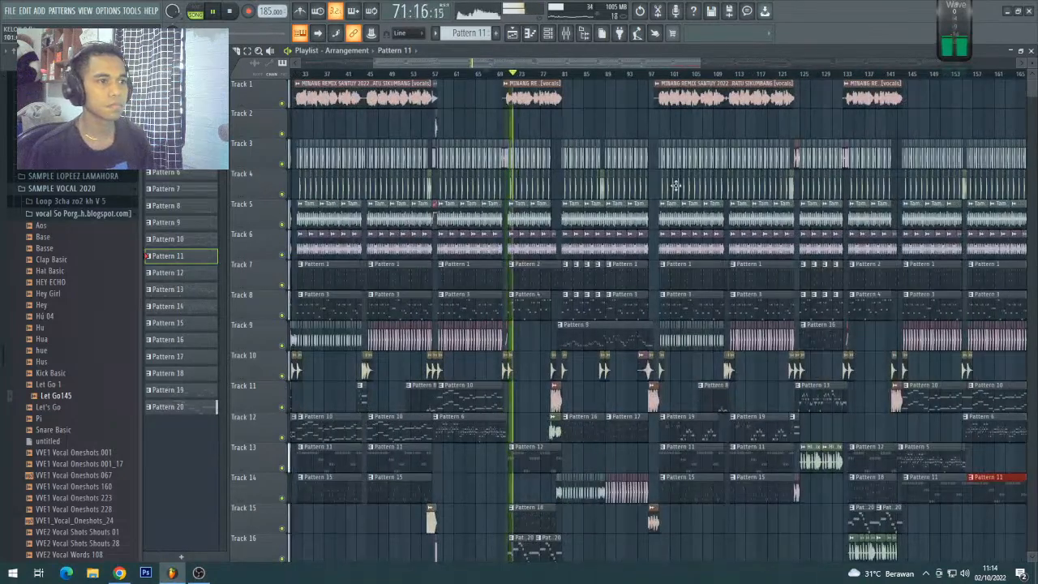
scroll(724, 81, "up", 4)
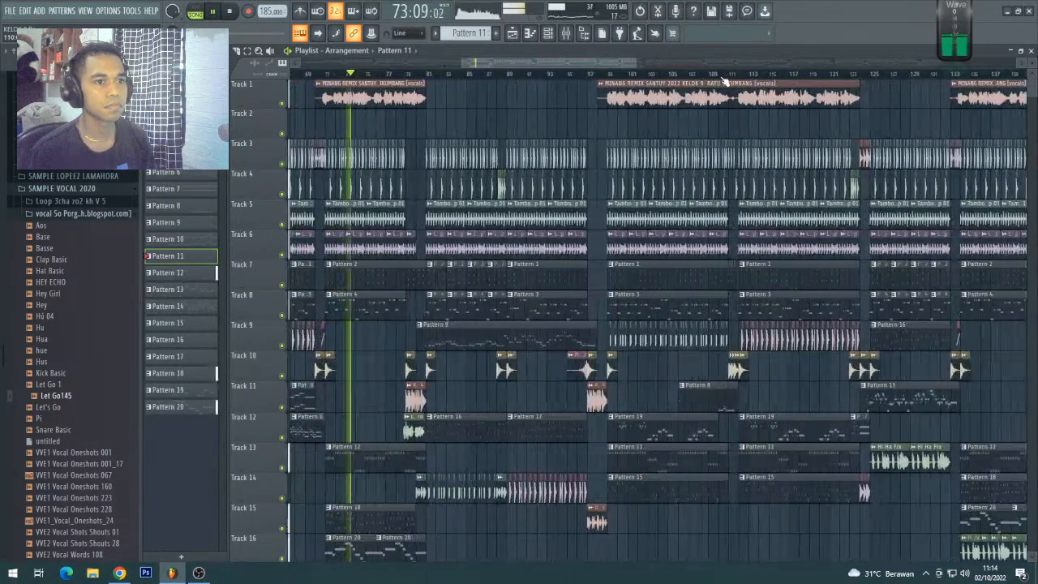
scroll(725, 82, "down", 3)
scroll(813, 221, "down", 4)
scroll(814, 213, "up", 4)
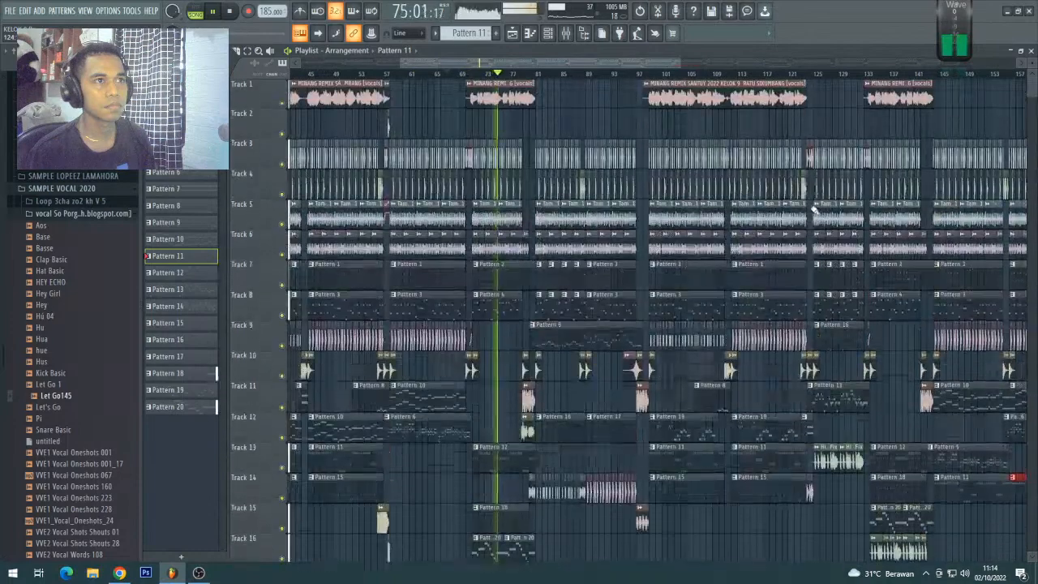
left_click(790, 75)
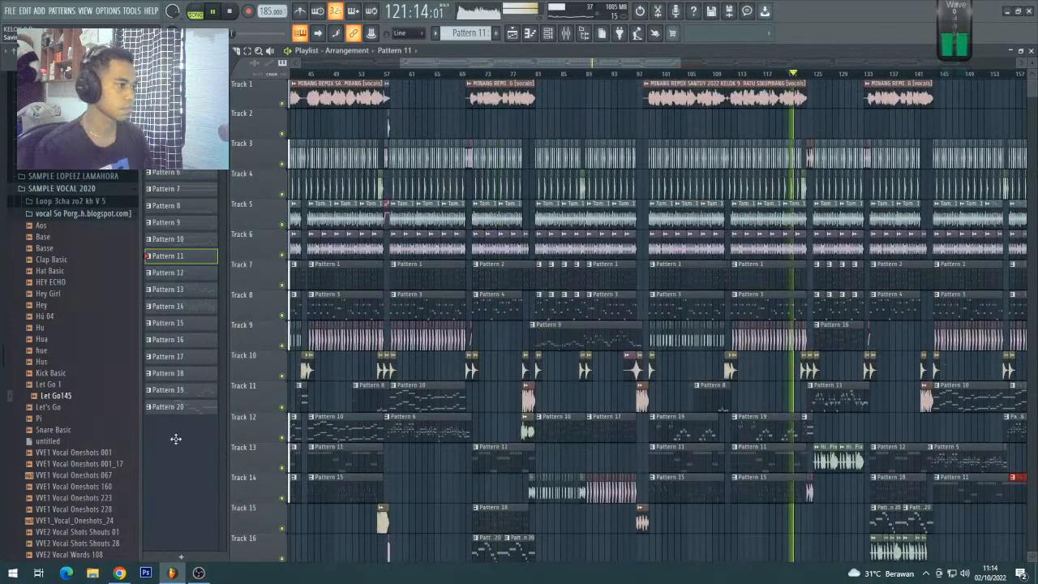
- Add the INITIAL RML sample from the INITIAL LOPEEZ folder to Track 15 at about bar 121
mouse_move(118, 572)
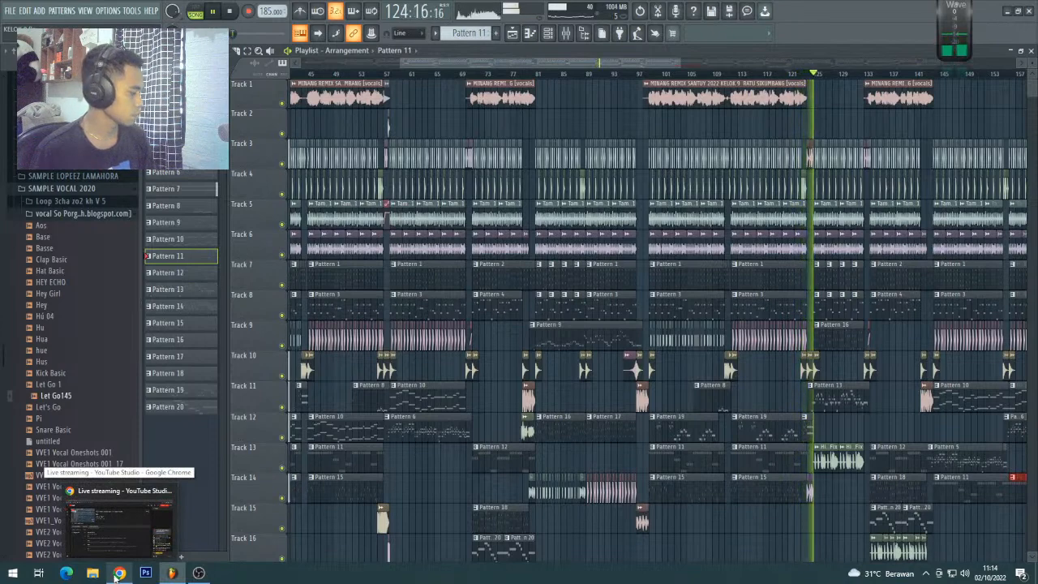
scroll(5, 156, "up", 6)
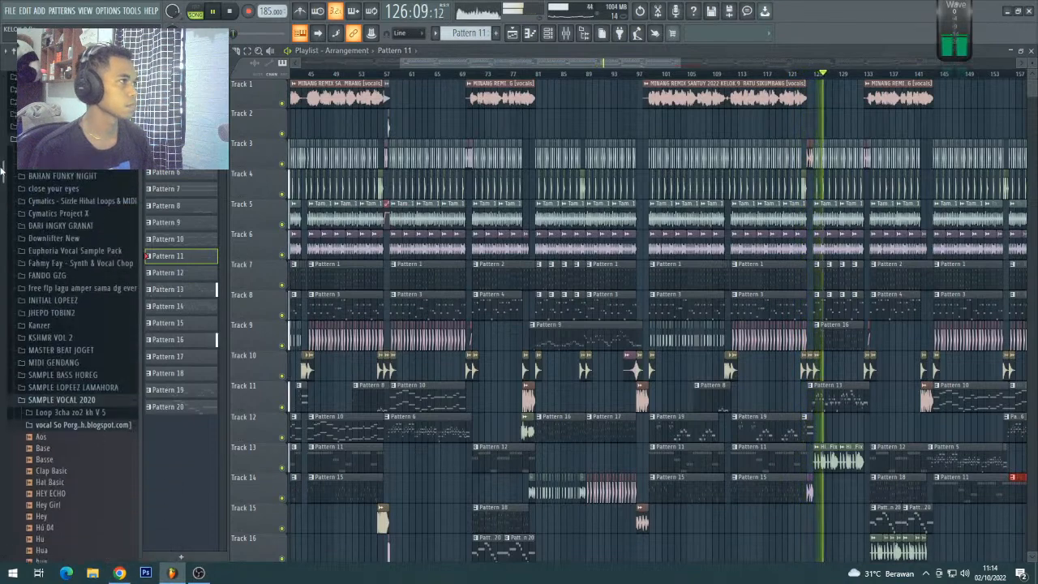
key("space")
left_click(31, 398)
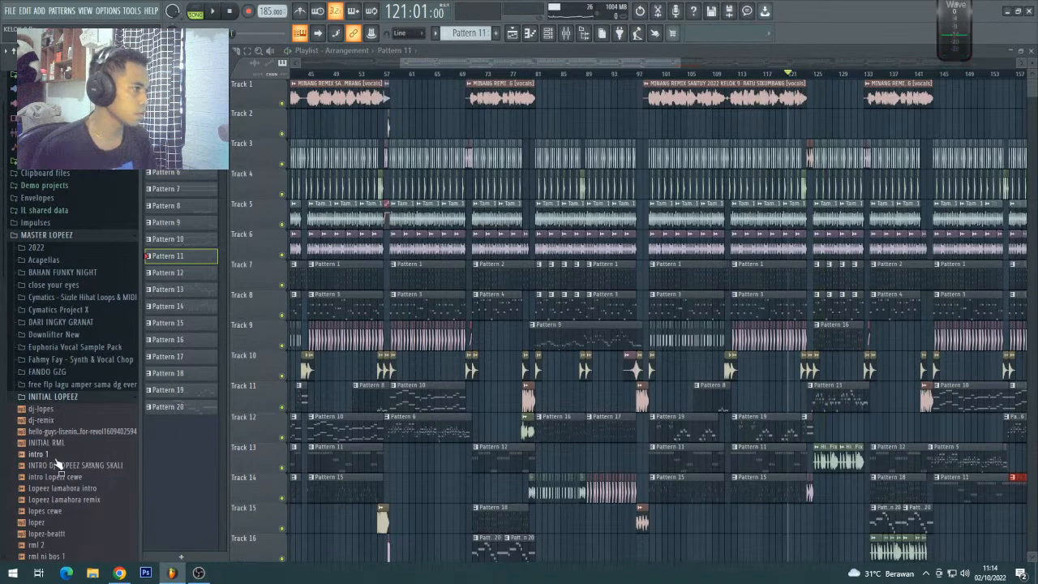
left_click_drag(787, 525, 788, 523)
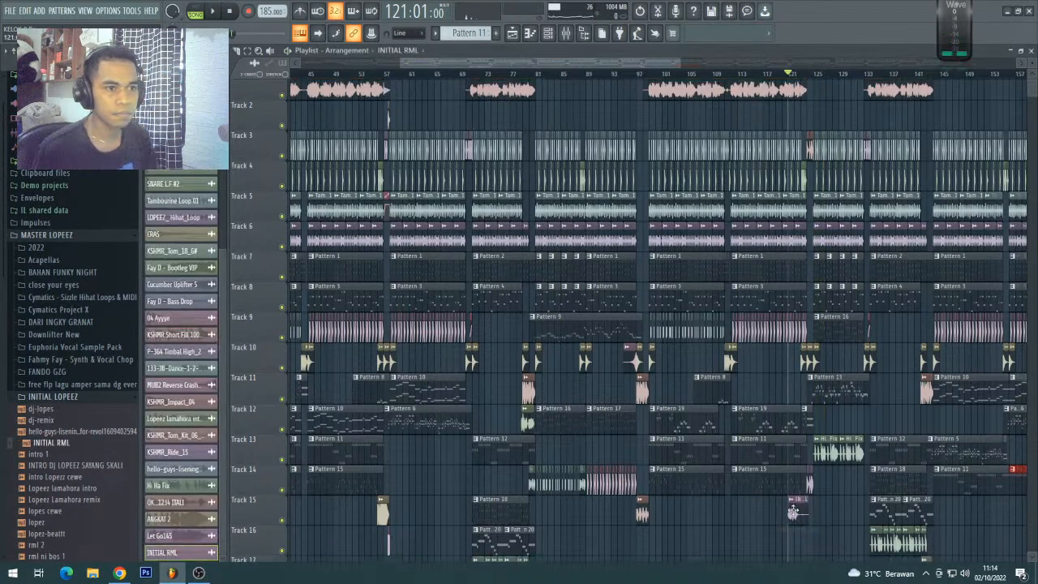
- Move the INITIAL RML clip on Track 15 to start just after bar 123 and trim its end to bar 125
scroll(764, 168, "up", 6)
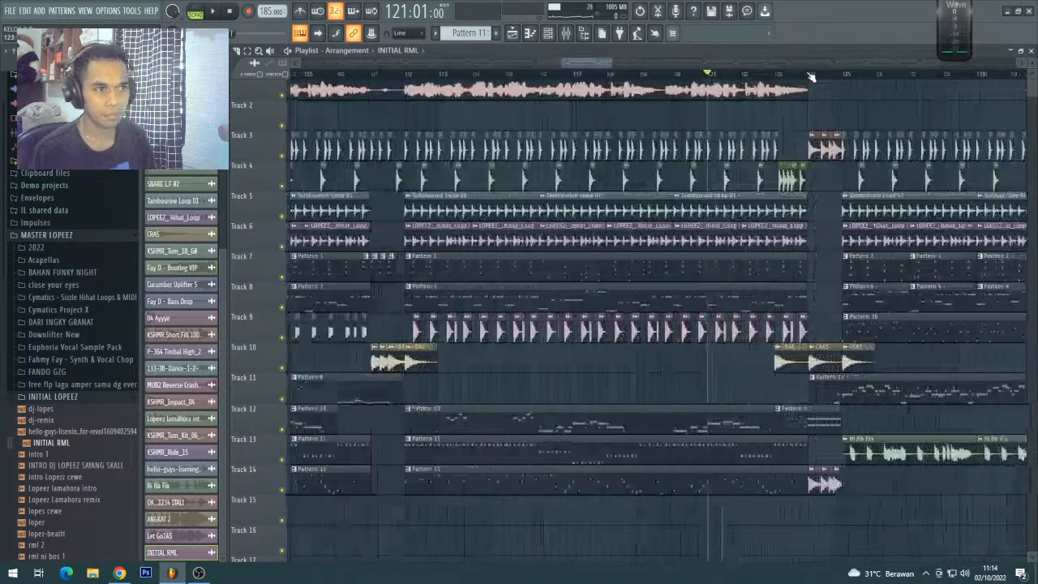
scroll(786, 284, "down", 3)
left_click_drag(835, 324, 691, 321)
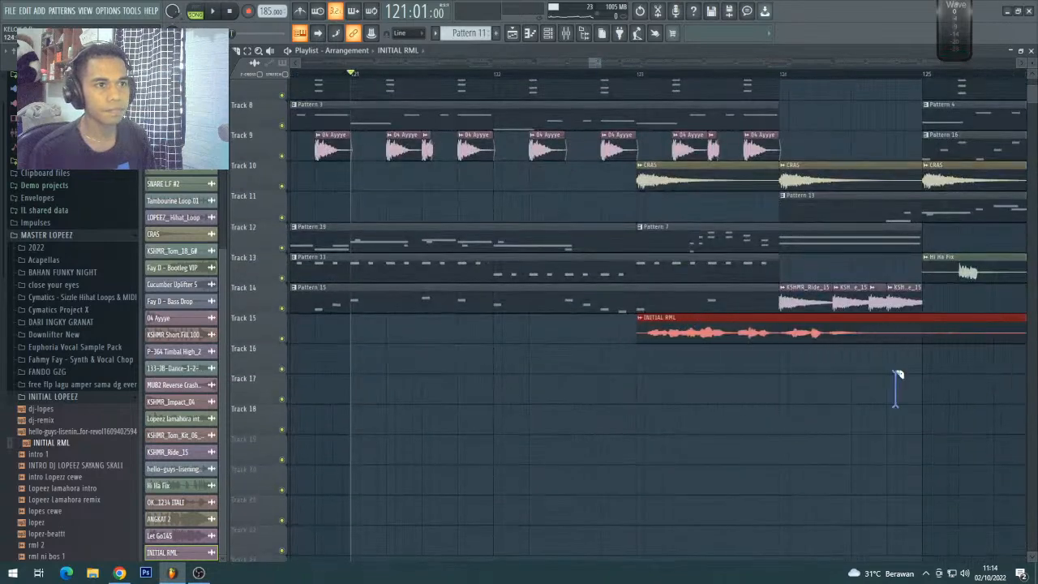
right_click(950, 329)
mouse_move(925, 333)
left_mouse_down()
mouse_move(895, 326)
mouse_move(906, 329)
left_mouse_up()
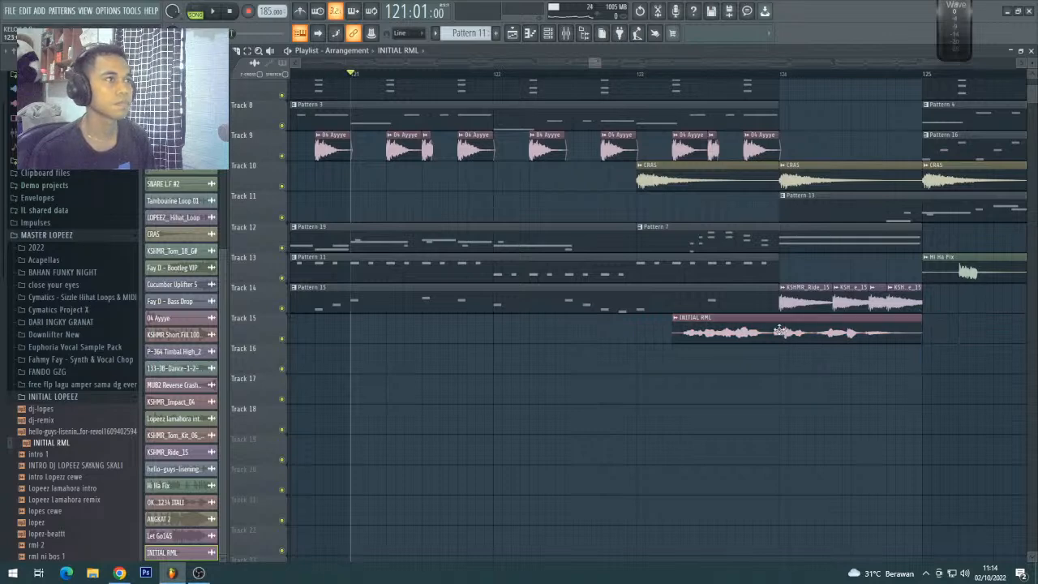
- Route the INITIAL RML clip to mixer track 15, set its time stretching mode to Auto, and play it in the arrangement
double_click(779, 331)
left_click(567, 39)
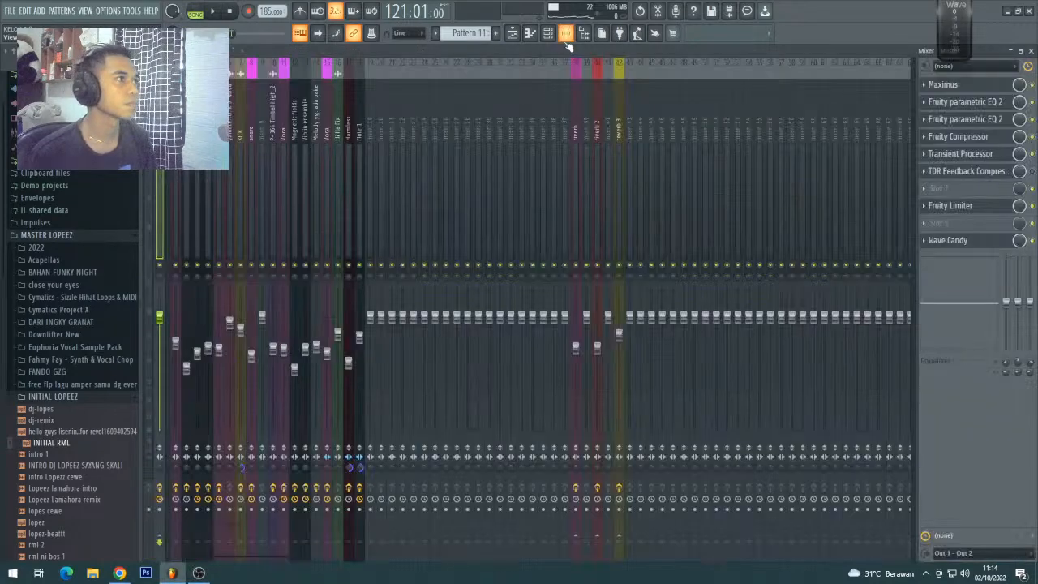
left_click(566, 39)
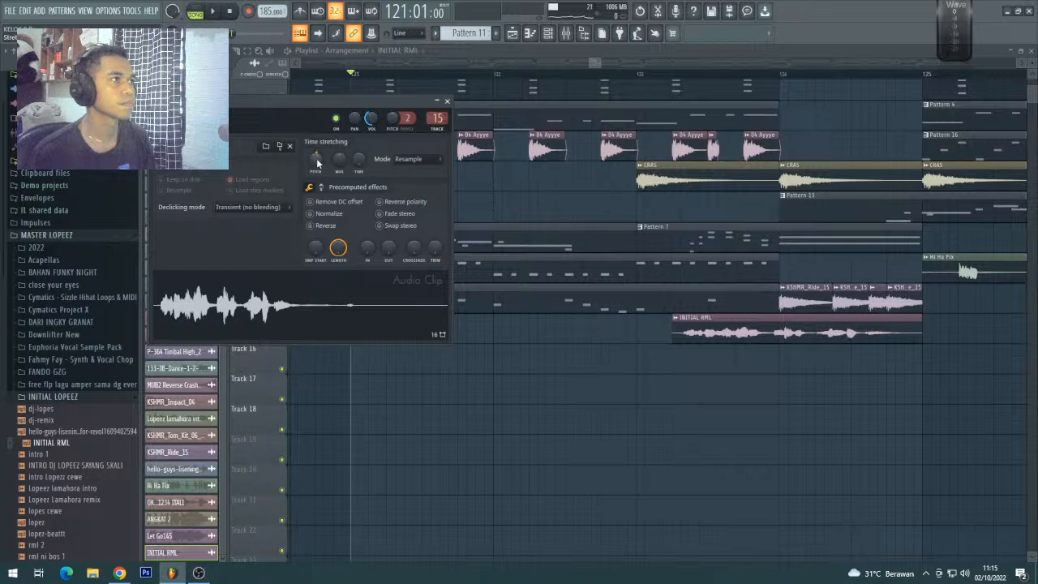
left_click(566, 75)
key("space")
scroll(566, 76, "down", 4)
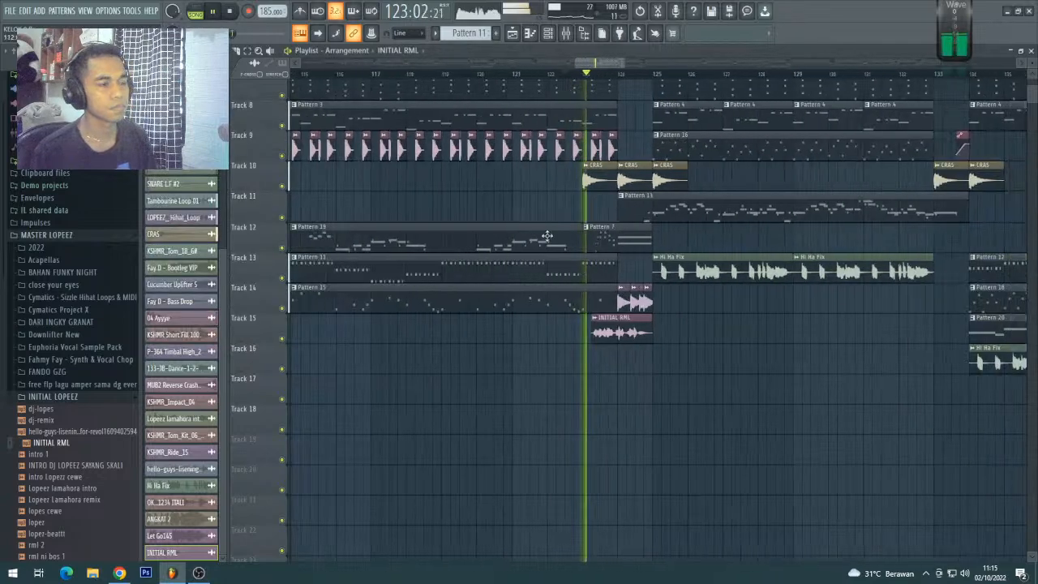
- Normalize the INITIAL RML audio clip and replay it from about bar 123
double_click(180, 552)
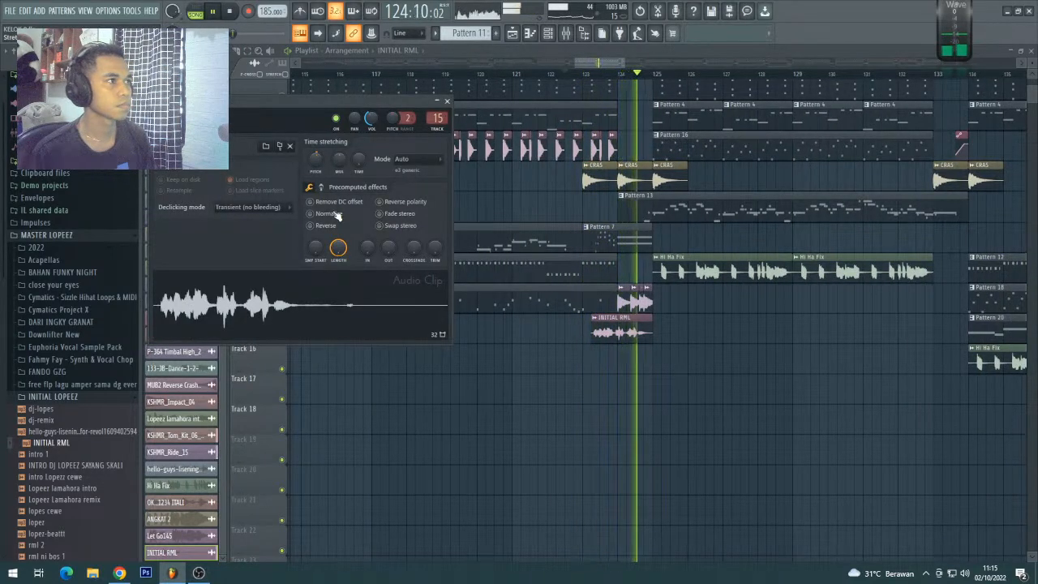
left_click(309, 214)
key("space")
key("space")
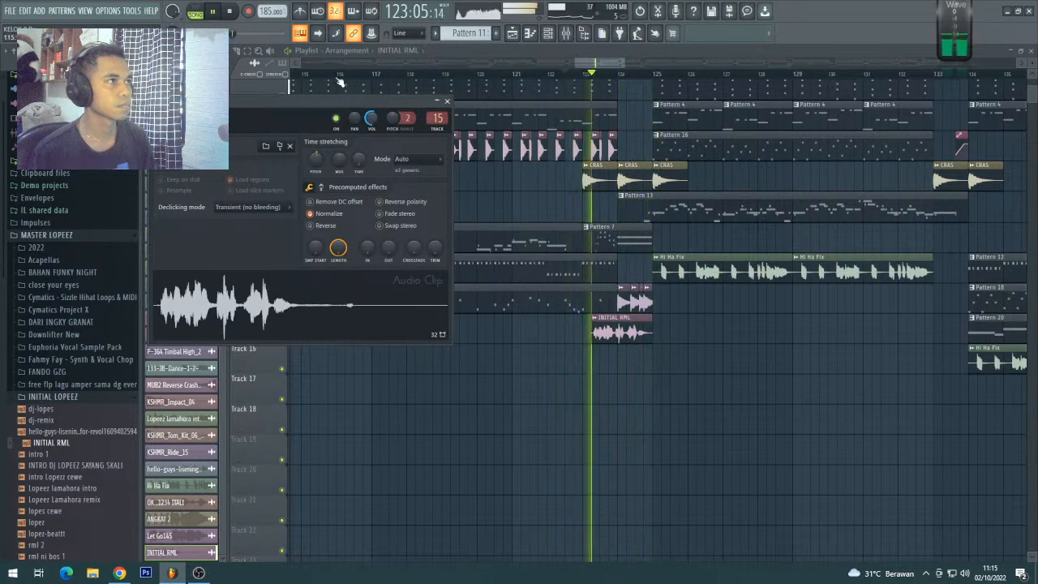
- Play the arrangement from about bar 122 to check the INITIAL RML vocal in the transition to bar 125
scroll(277, 87, "down", 1)
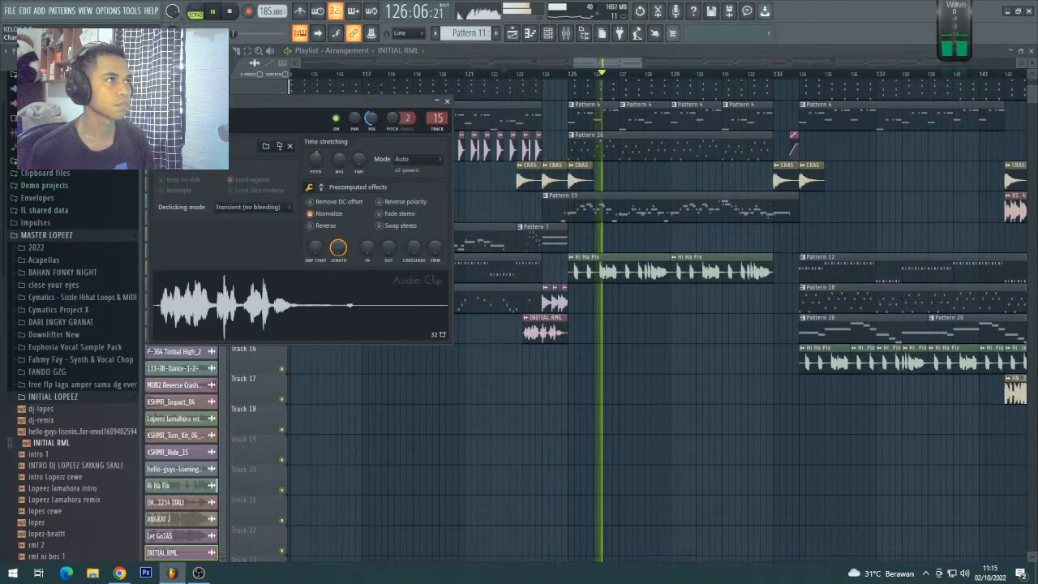
left_click_drag(498, 74, 511, 72)
left_click(513, 74)
scroll(558, 112, "up", 3)
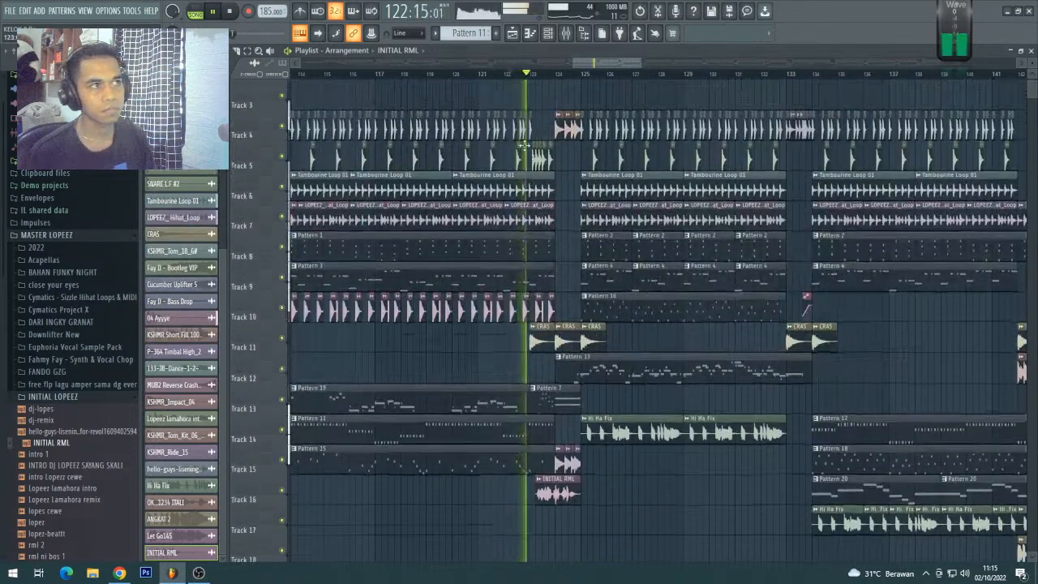
scroll(552, 77, "up", 2)
scroll(553, 76, "up", 2)
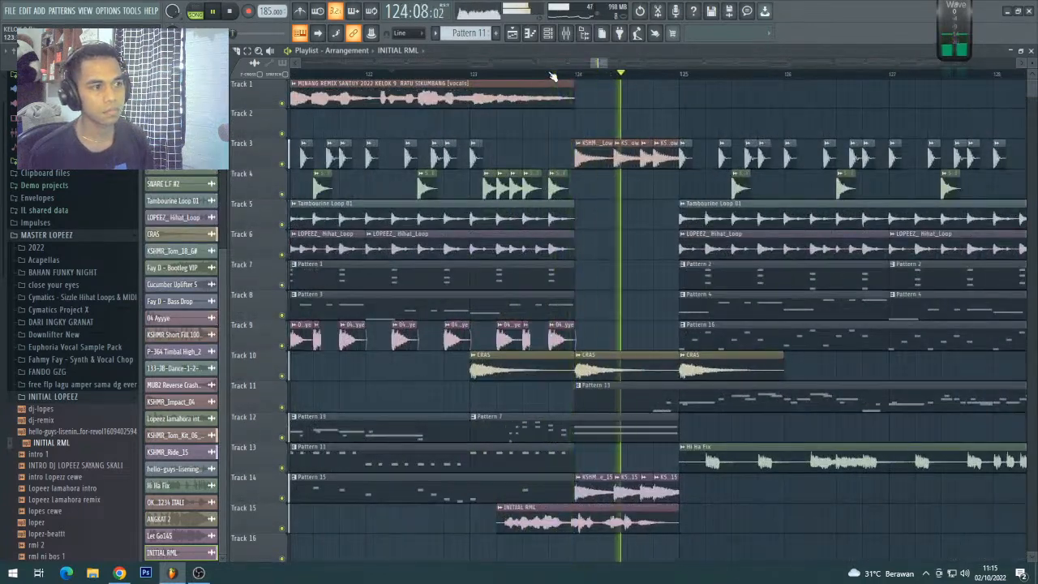
scroll(553, 76, "down", 3)
scroll(551, 76, "down", 5)
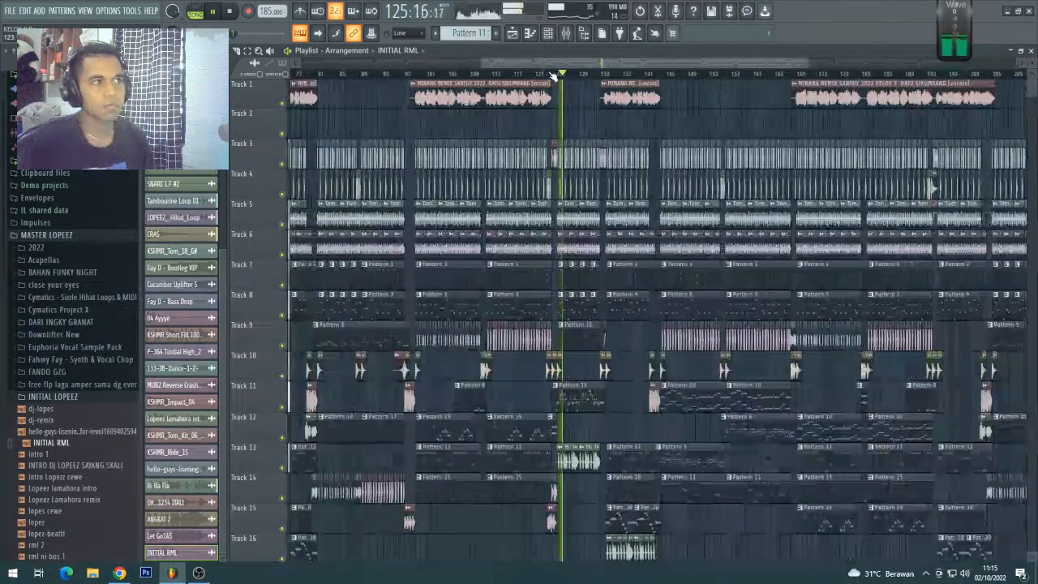
- Play from about bar 133 and from about bar 142 to check the transitions and the clips on the lower tracks
scroll(559, 71, "up", 4)
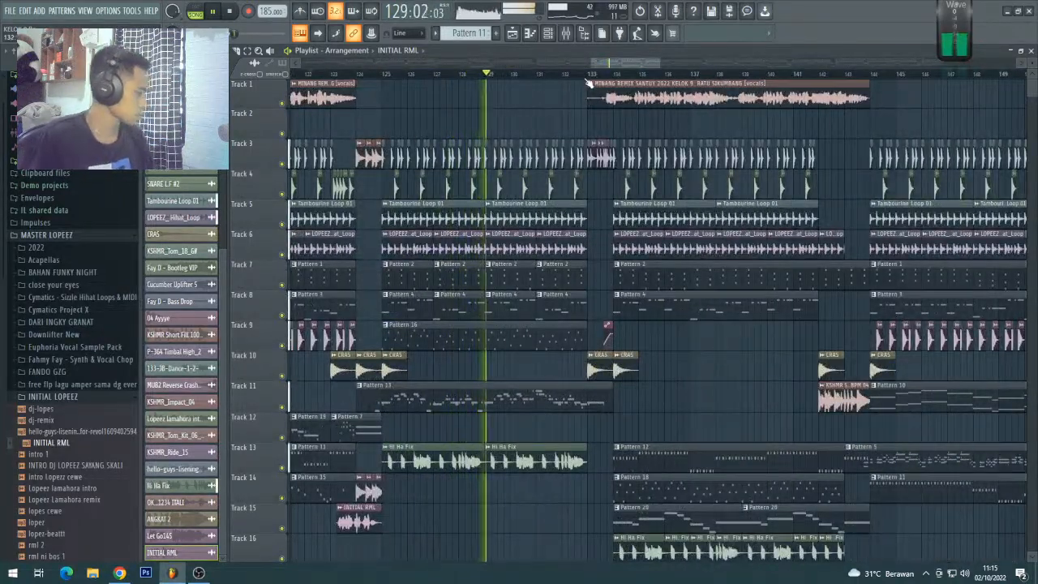
left_click(590, 77)
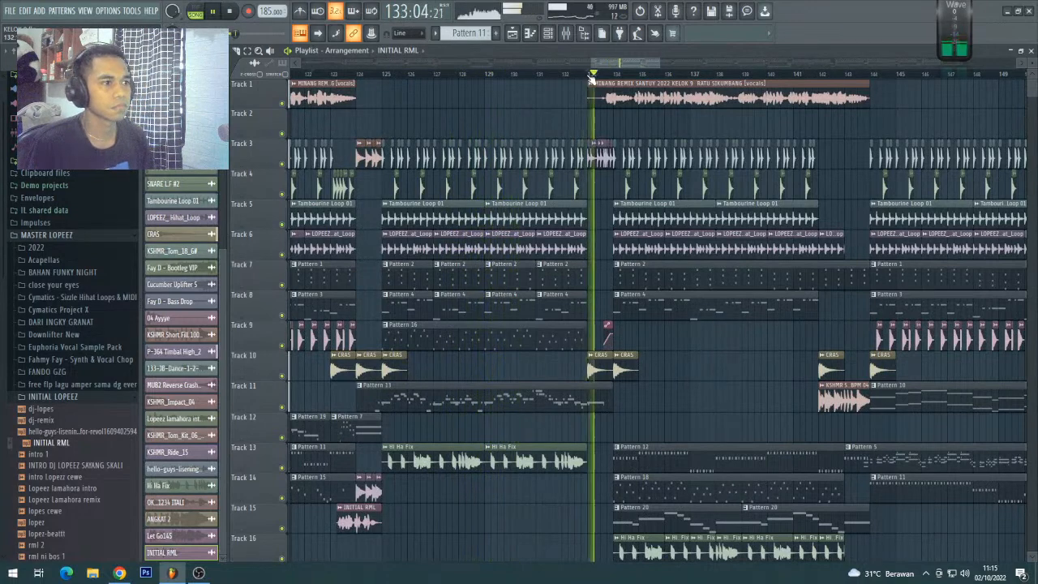
scroll(590, 79, "down", 2)
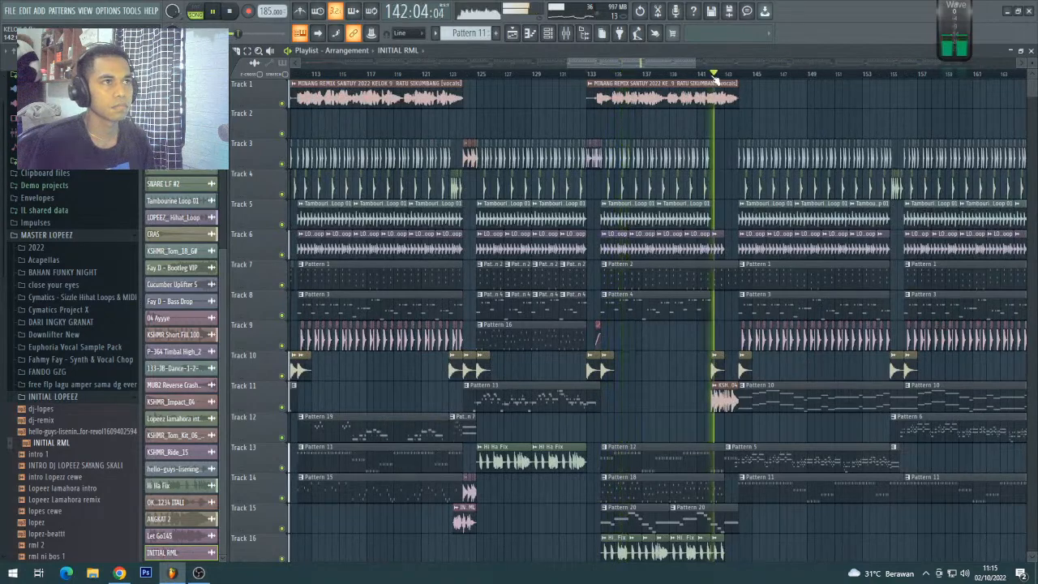
scroll(716, 79, "up", 2)
scroll(623, 90, "down", 5)
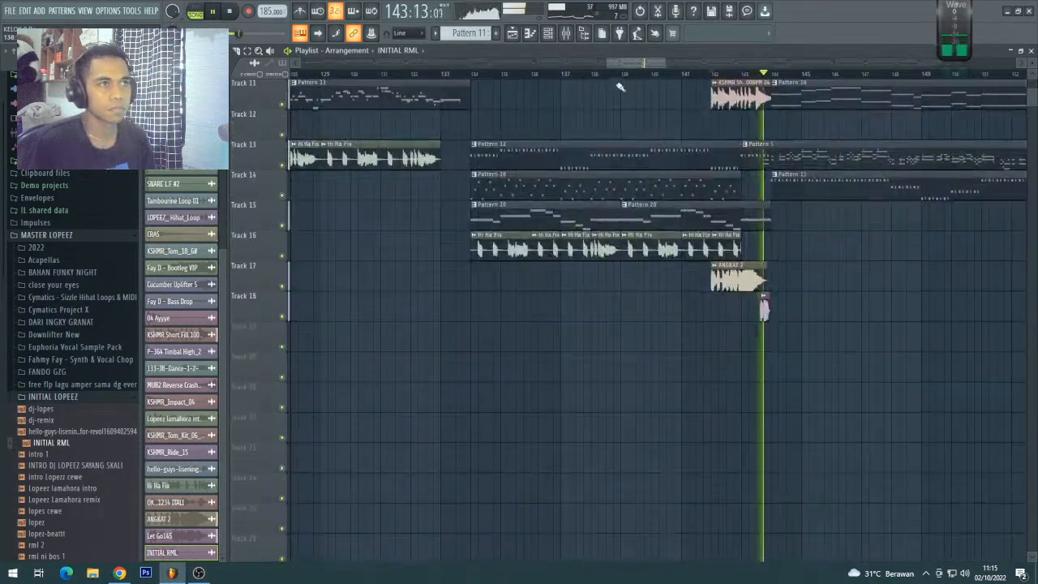
scroll(622, 79, "down", 8)
- Play the early sections around bars 20, 31 and 44 to check their transitions
scroll(387, 233, "up", 4)
scroll(328, 83, "up", 8)
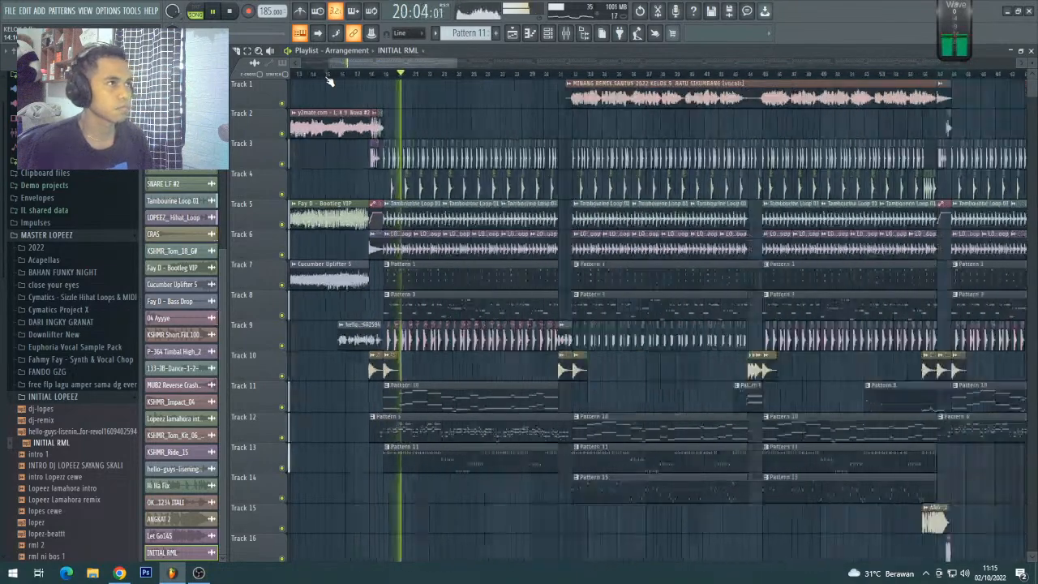
scroll(328, 82, "down", 2)
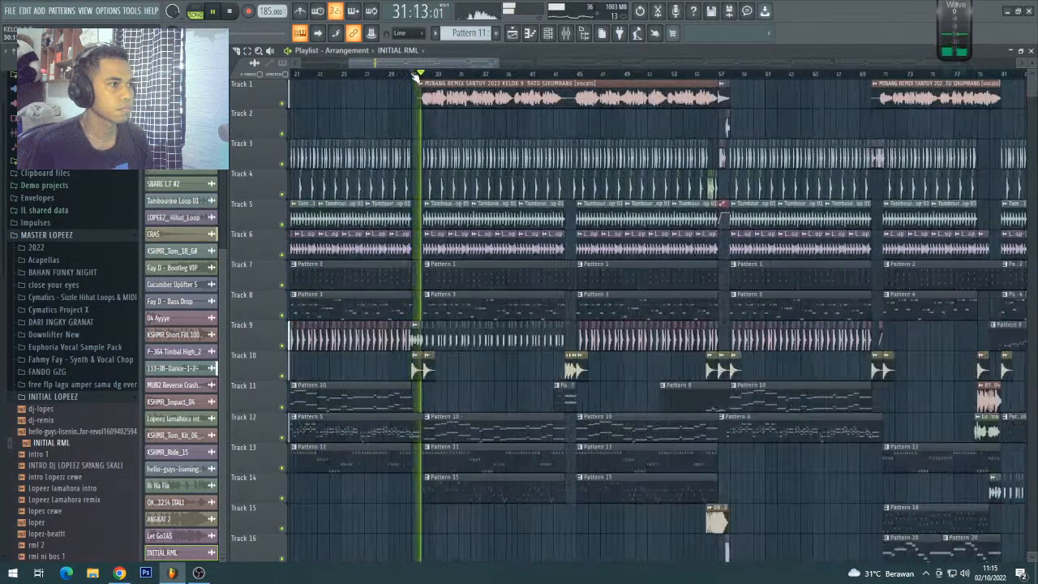
scroll(414, 76, "down", 2)
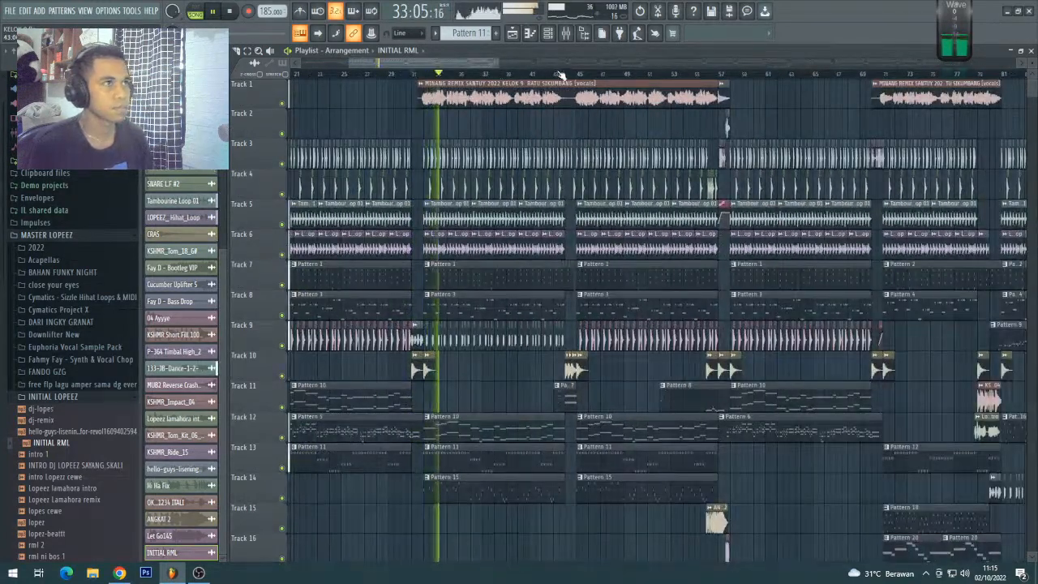
scroll(560, 75, "down", 3)
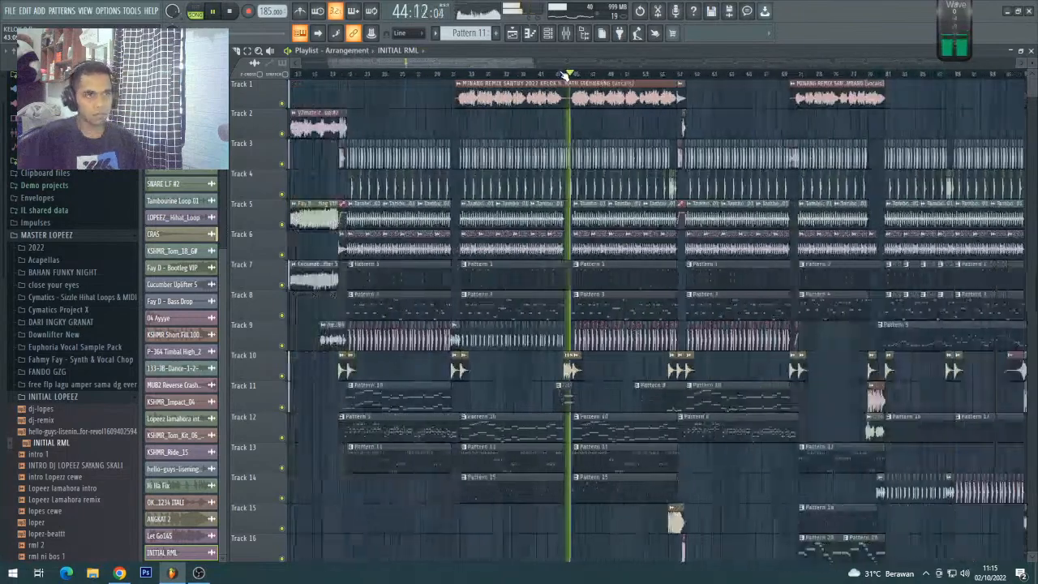
scroll(561, 74, "down", 5)
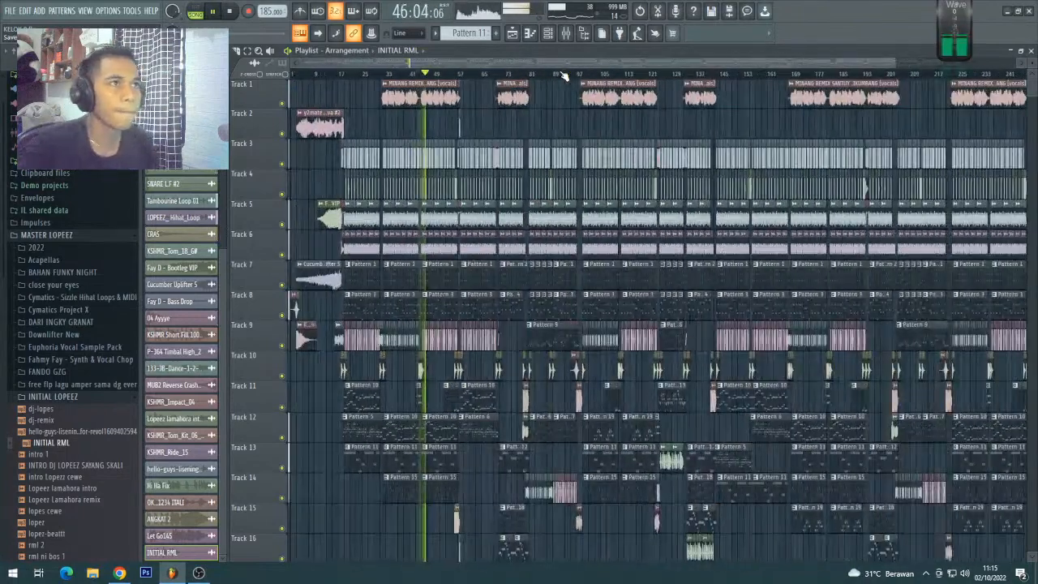
- Play the section around bars 201 to 206 and check the clips in its transition on all tracks
scroll(796, 79, "up", 6)
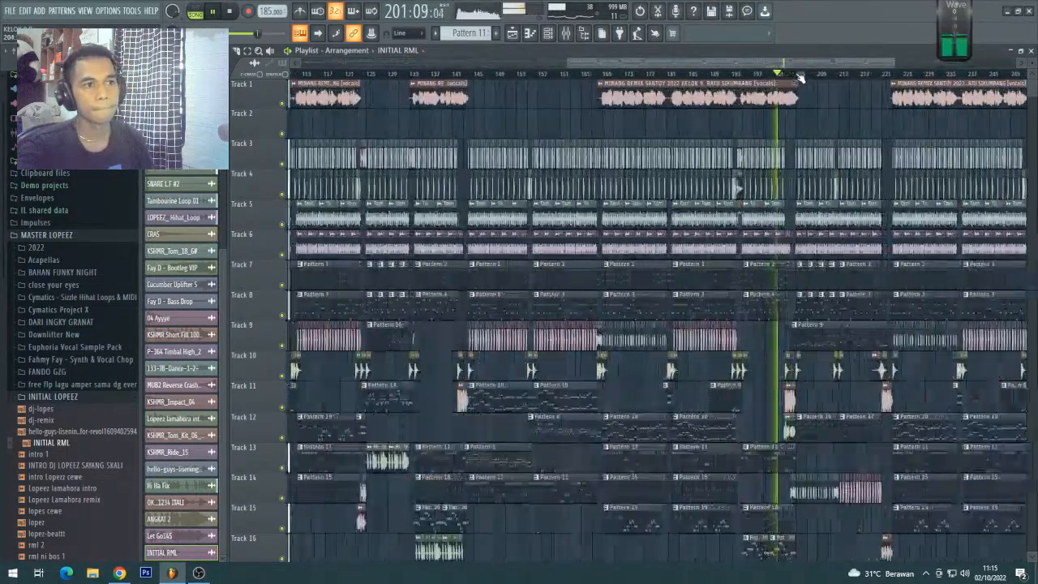
scroll(661, 180, "down", 3)
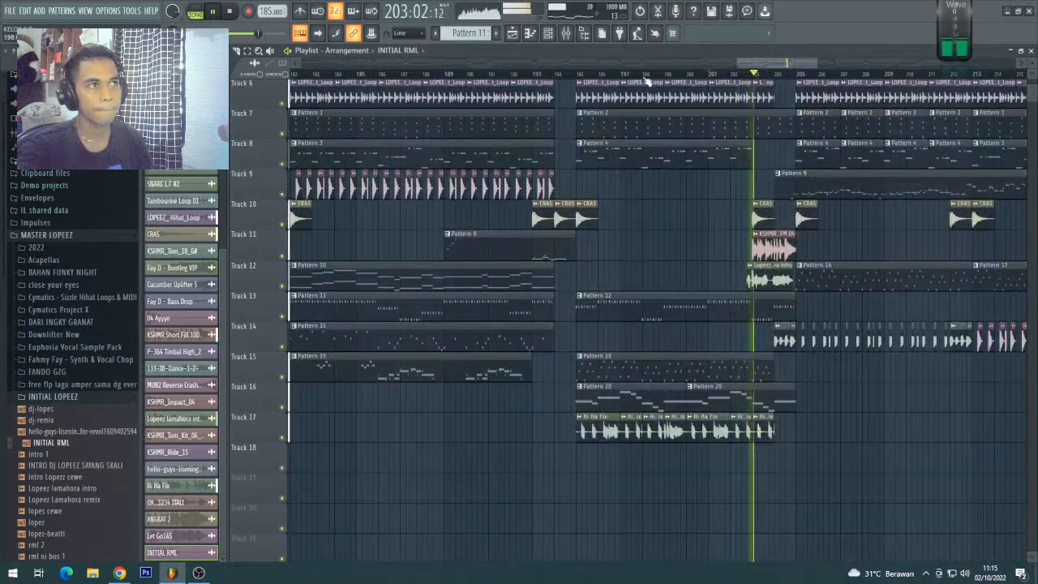
scroll(648, 80, "down", 5)
scroll(694, 134, "up", 3)
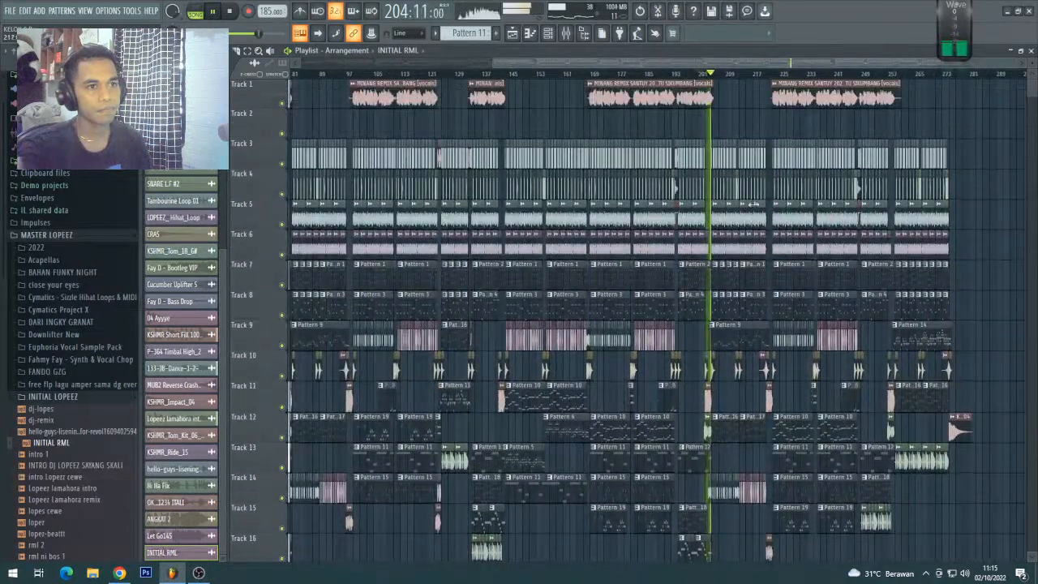
scroll(717, 81, "up", 2)
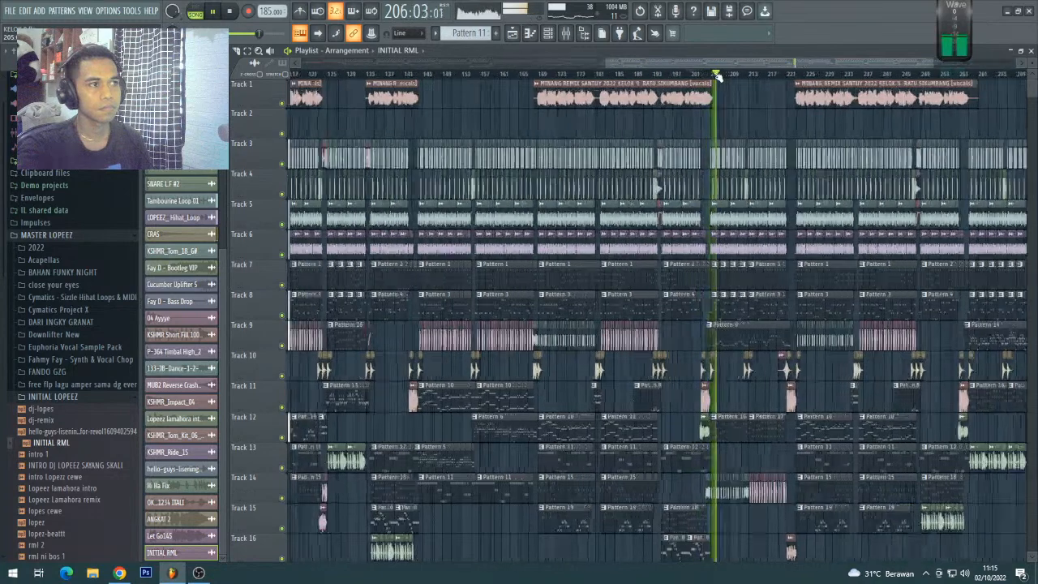
- Play from about bar 220 and from about bar 247 to check the last transitions of the arrangement
left_click(800, 75)
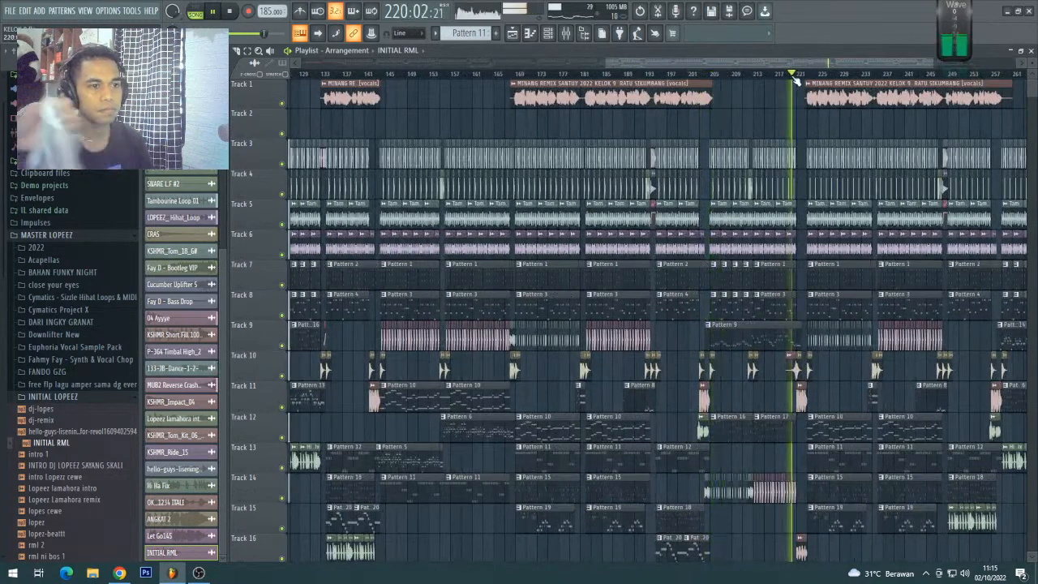
scroll(802, 74, "up", 5)
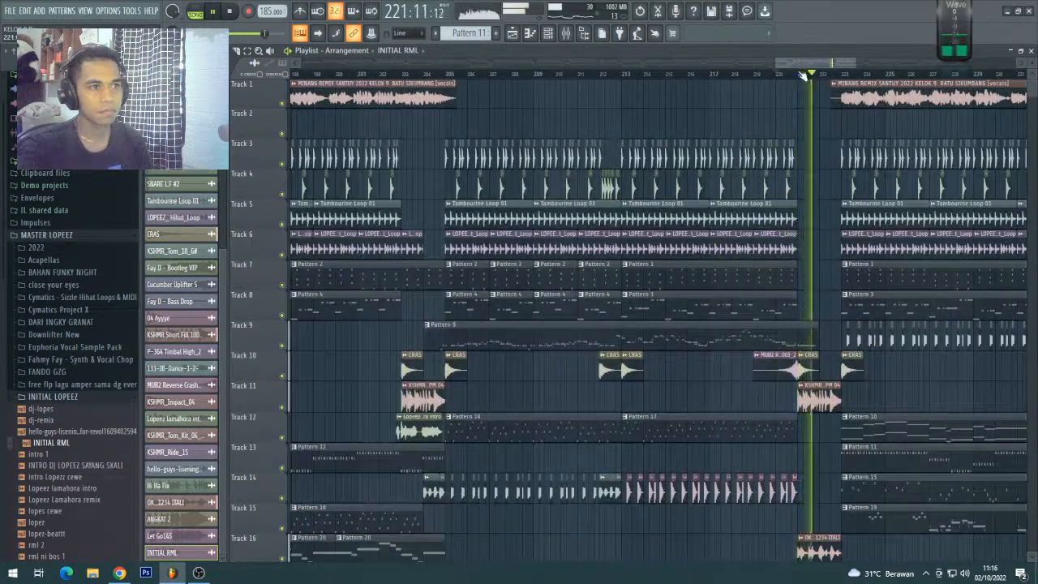
scroll(802, 75, "down", 8)
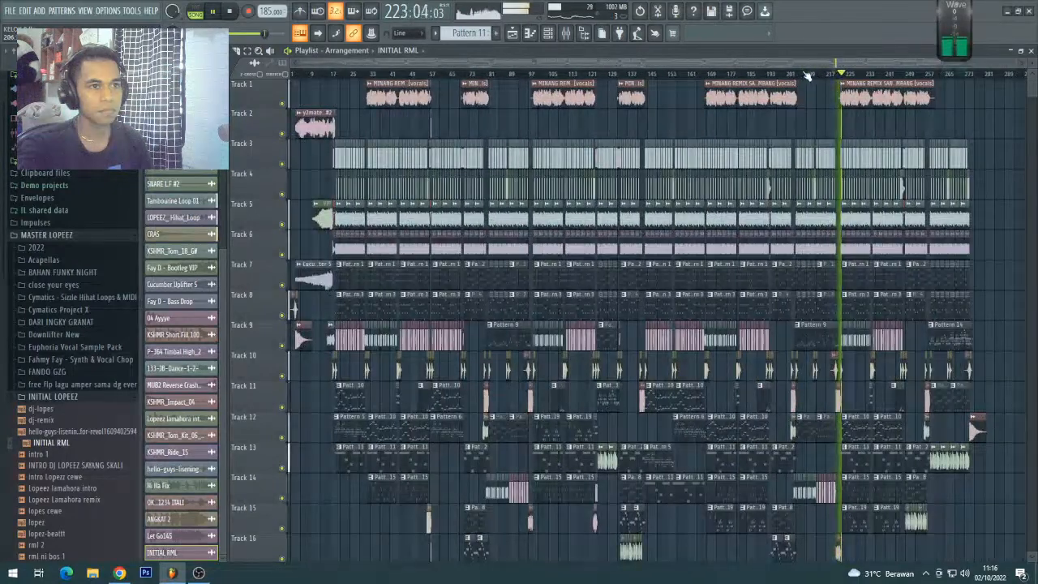
scroll(886, 77, "up", 4)
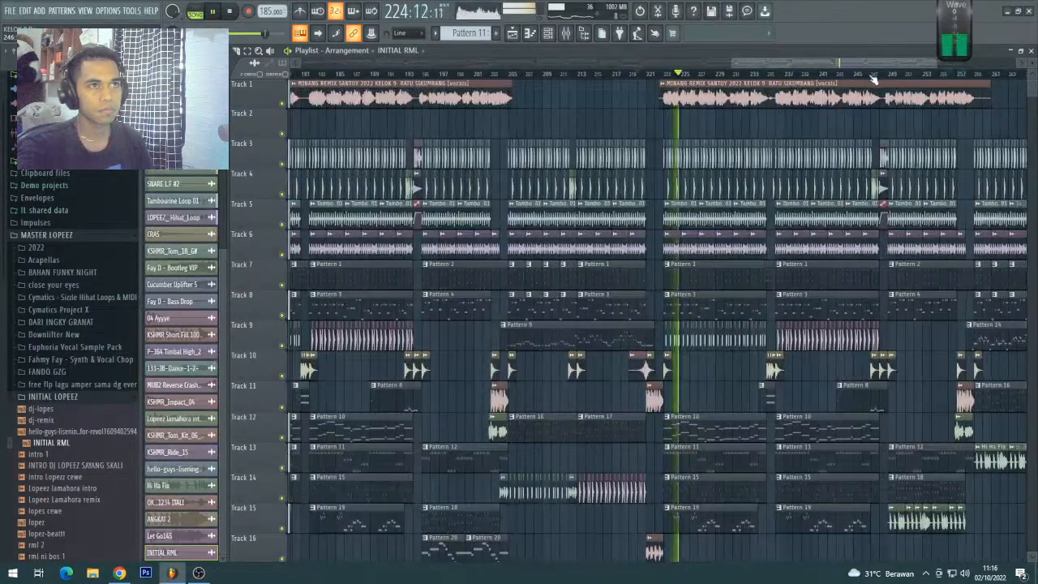
left_click(880, 80)
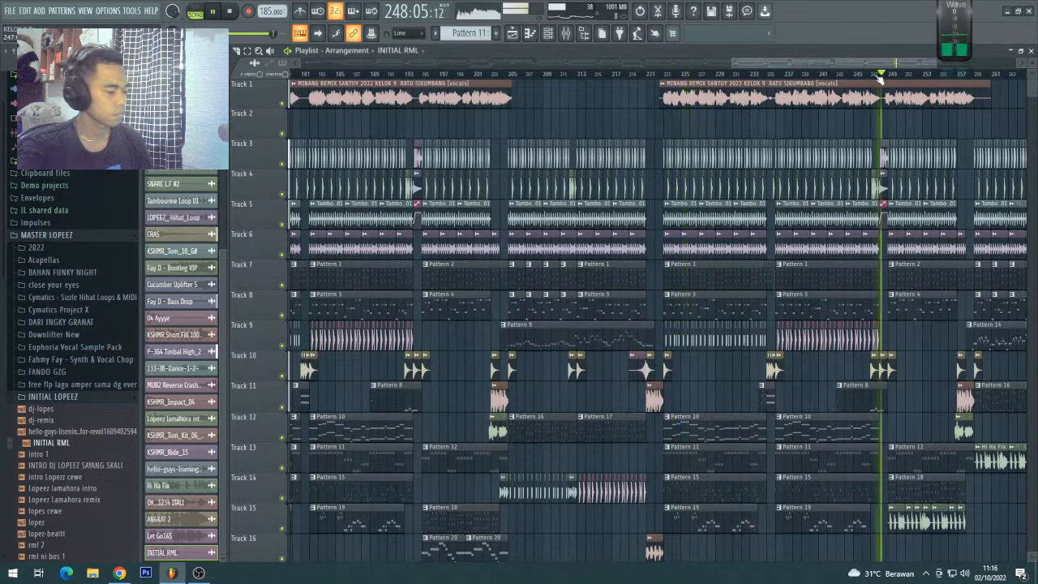
scroll(880, 79, "up", 2)
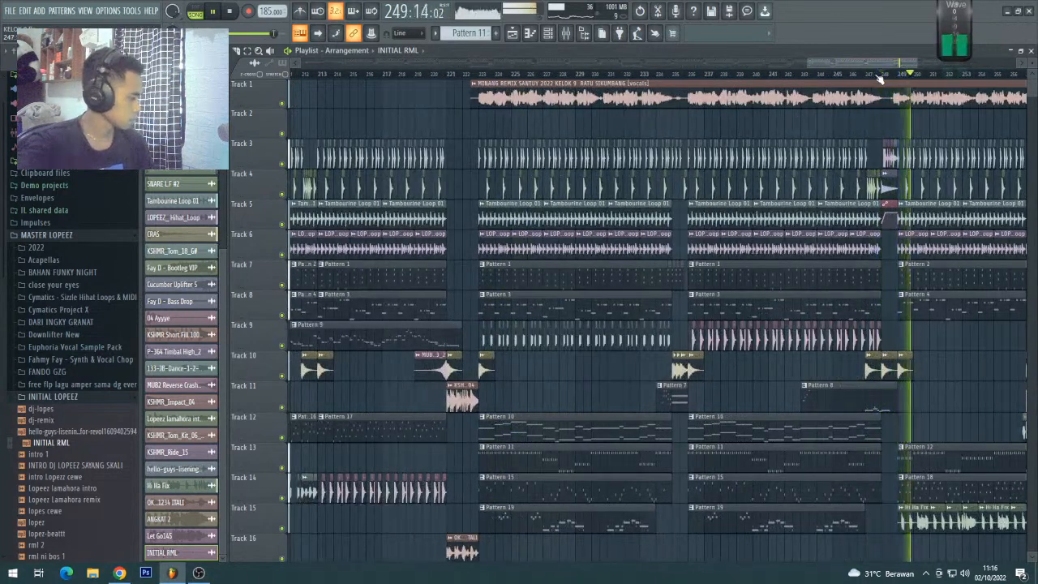
- Play on to about bar 257 and check the clips around the transition into the final section on all tracks
left_click_drag(849, 60, 927, 60)
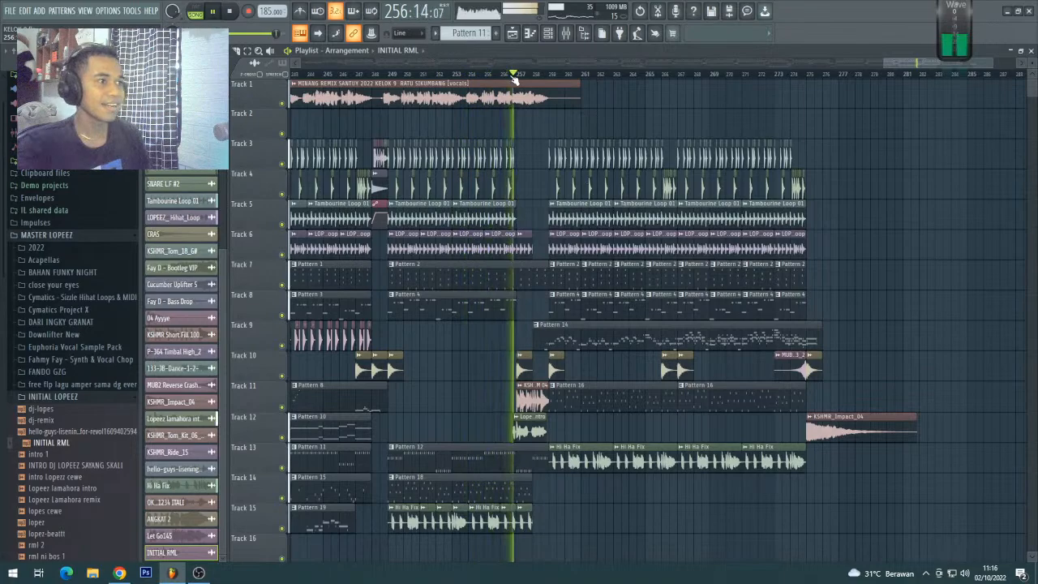
scroll(513, 79, "up", 3)
scroll(514, 79, "down", 3)
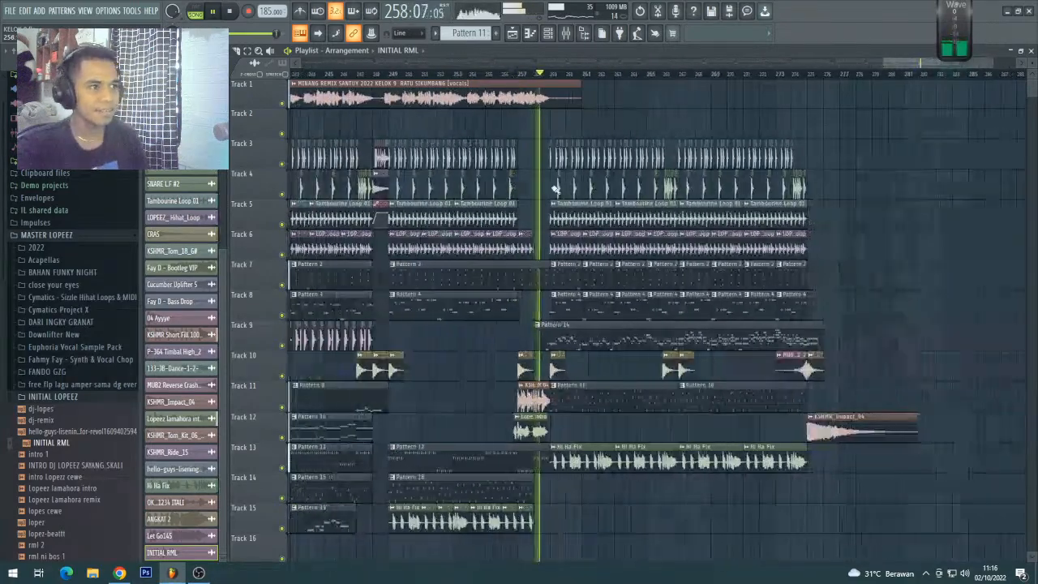
- Add a Let Go145 clip on Track 15 just before bar 259 and play the transition from about bar 257
scroll(558, 300, "down", 3)
scroll(513, 81, "down", 2)
scroll(514, 81, "up", 1)
scroll(513, 81, "down", 2)
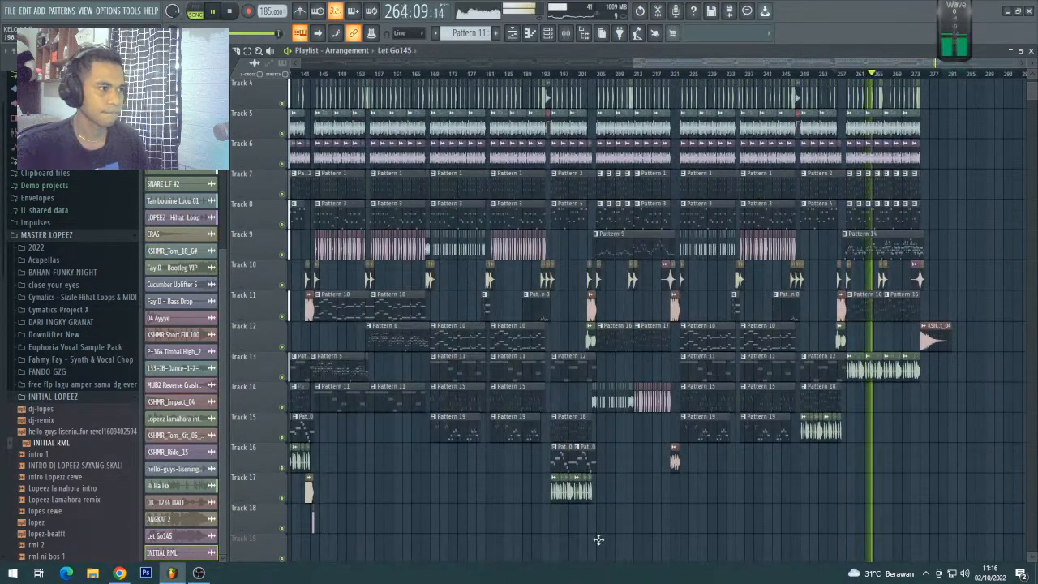
scroll(855, 76, "up", 5)
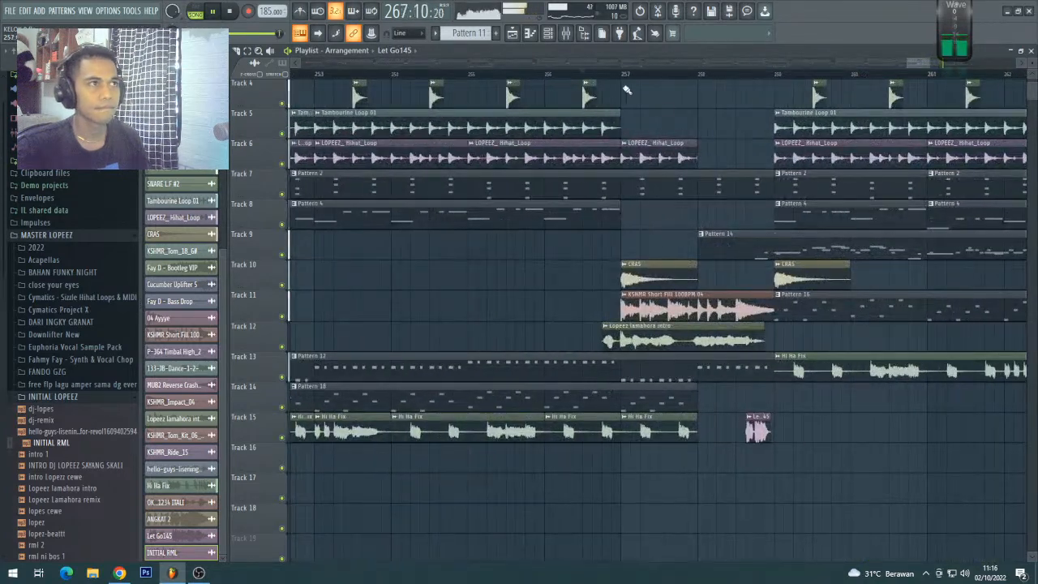
scroll(622, 86, "down", 2)
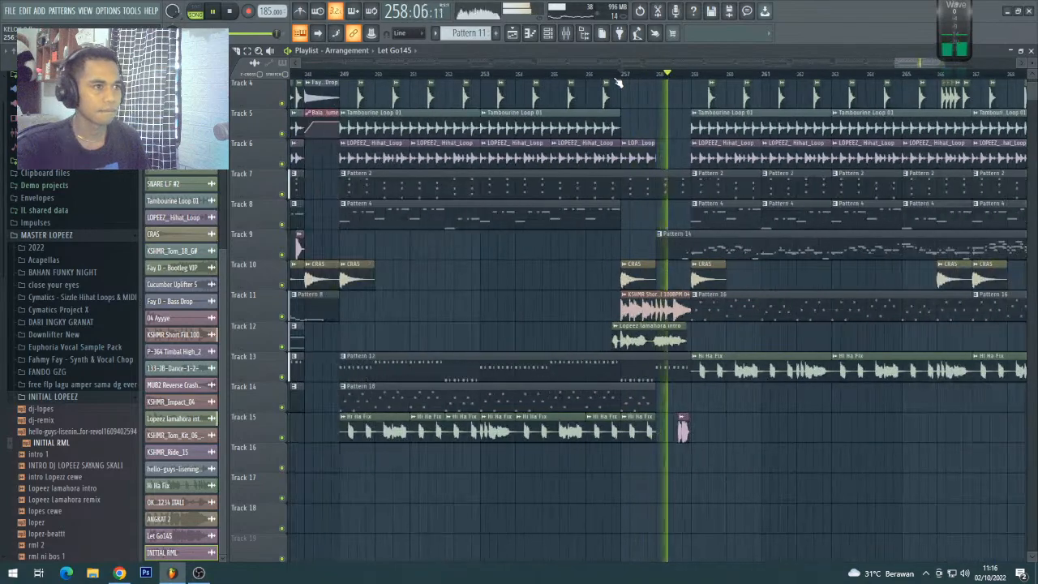
scroll(622, 86, "down", 4)
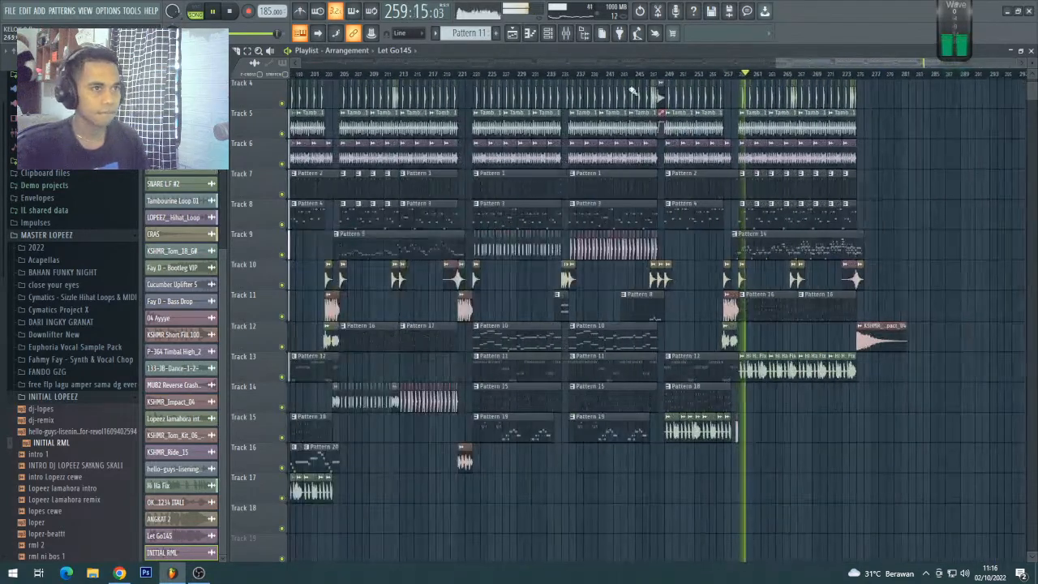
- Play the ending from about bar 273 and check its last clips on all tracks
left_click(852, 75)
scroll(852, 76, "up", 3)
scroll(853, 76, "up", 2)
scroll(852, 77, "down", 5)
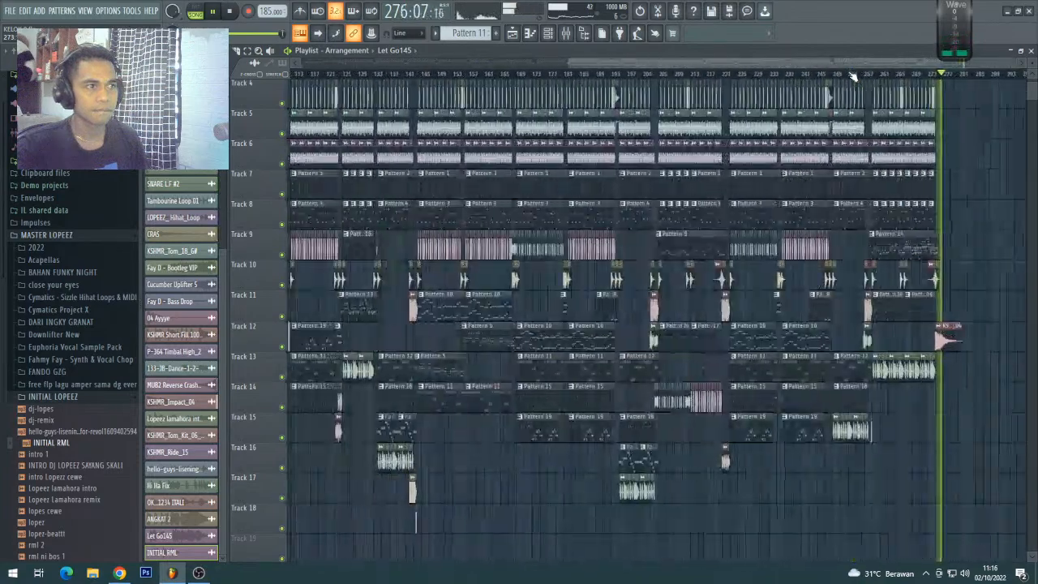
scroll(380, 175, "up", 3)
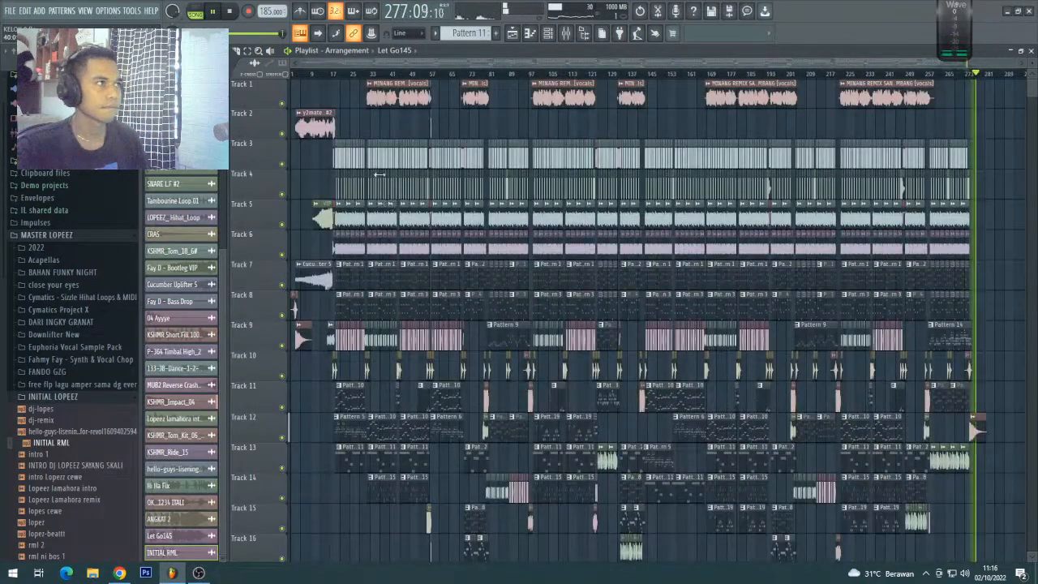
- Play from about bar 15 to check the transition from the intro into the first beat section, and stop playback
left_click(312, 75)
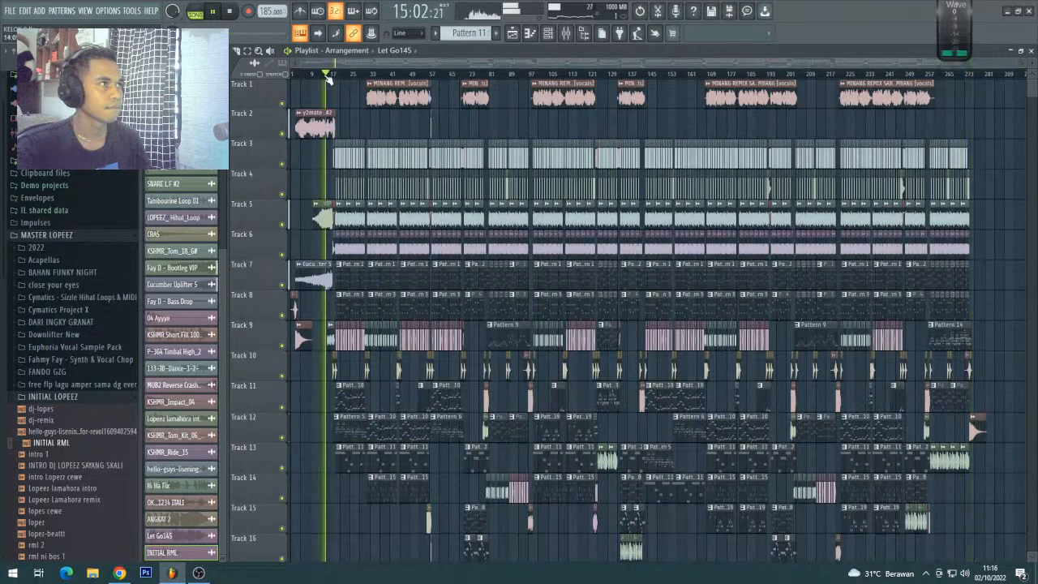
scroll(328, 76, "up", 6)
scroll(332, 76, "down", 5)
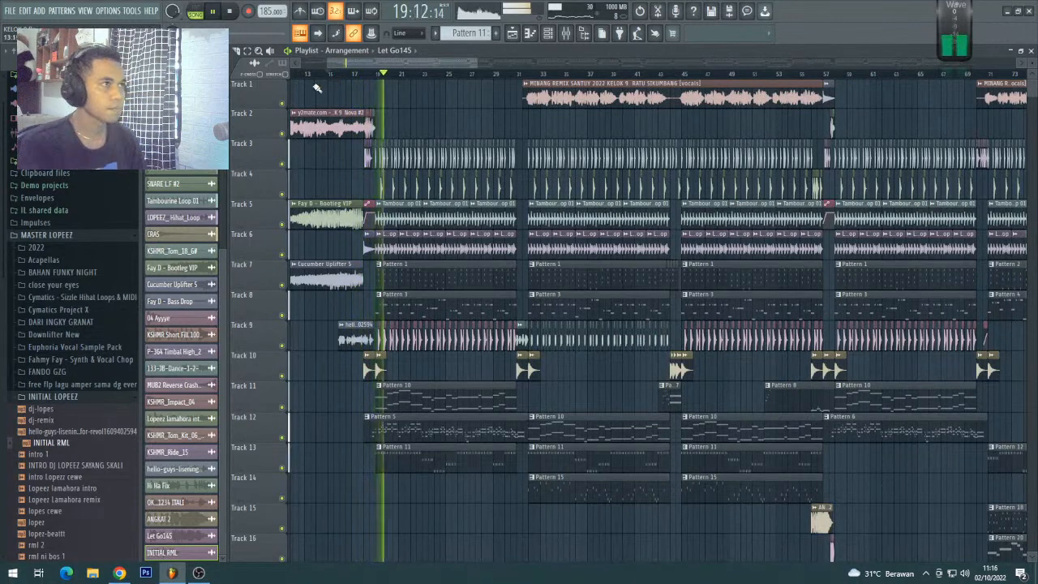
scroll(329, 77, "down", 4)
key("space")
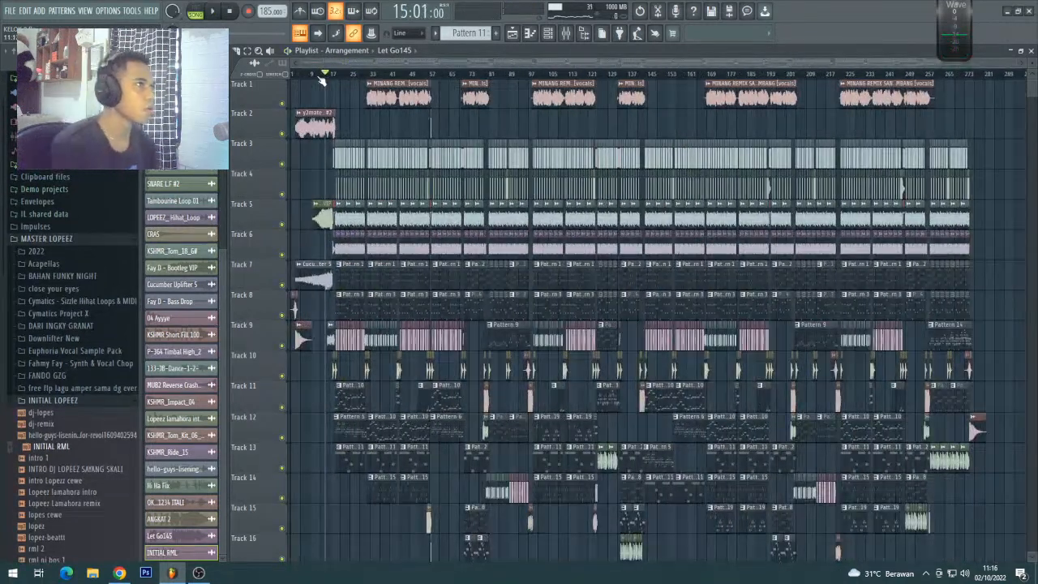
- Return the playhead to bar 1 and render the full song as the wave file KELOK 9
scroll(322, 78, "up", 3)
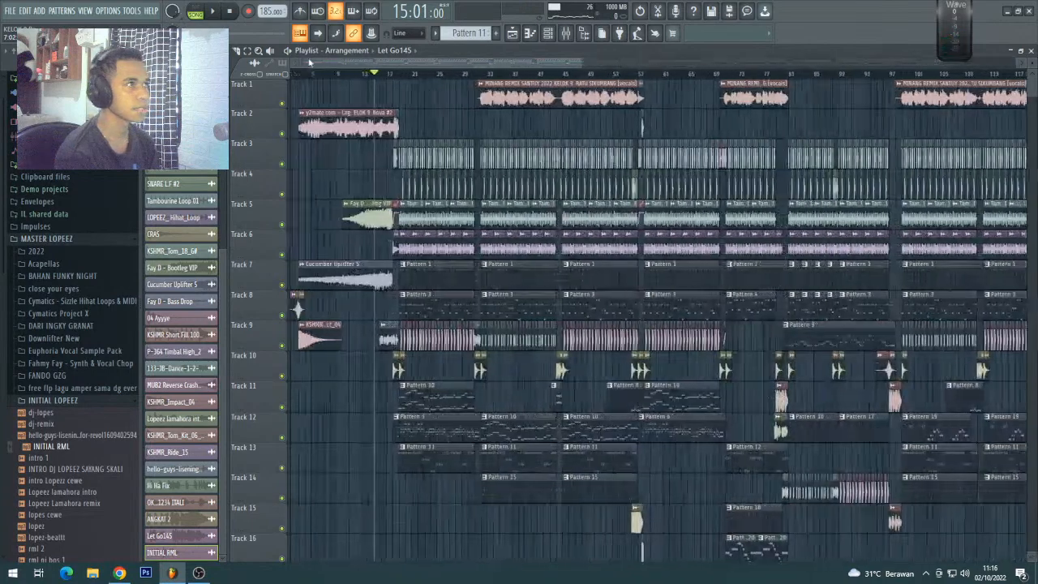
left_click(292, 75)
scroll(290, 78, "down", 3)
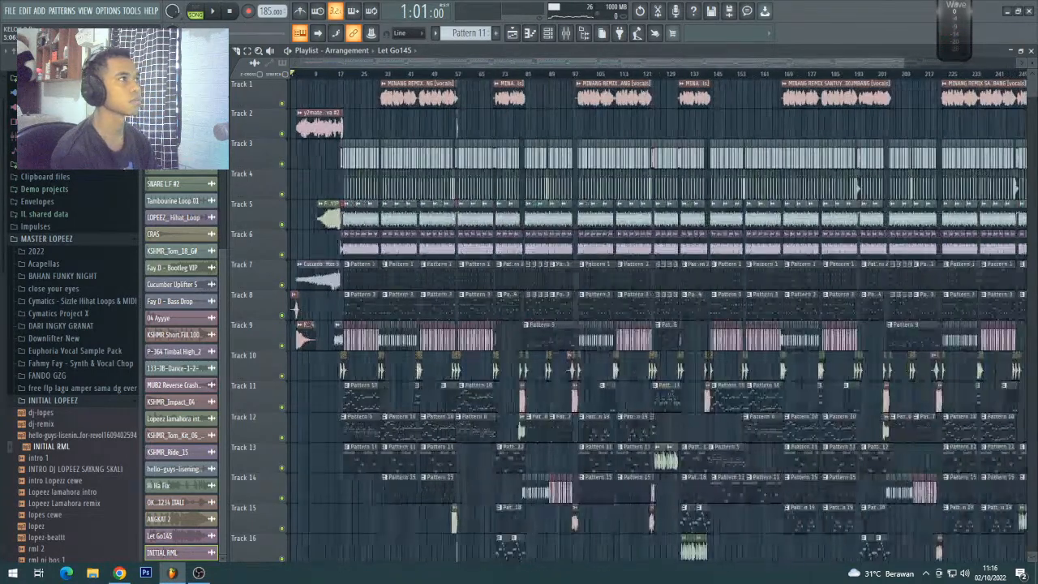
left_click(38, 12)
mouse_move(11, 13)
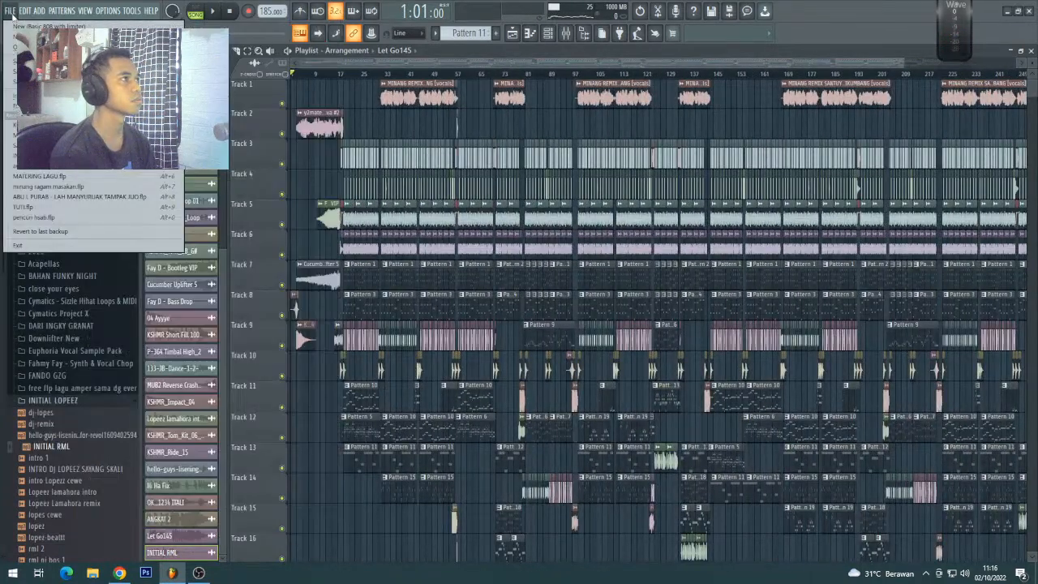
mouse_move(48, 106)
left_click(210, 115)
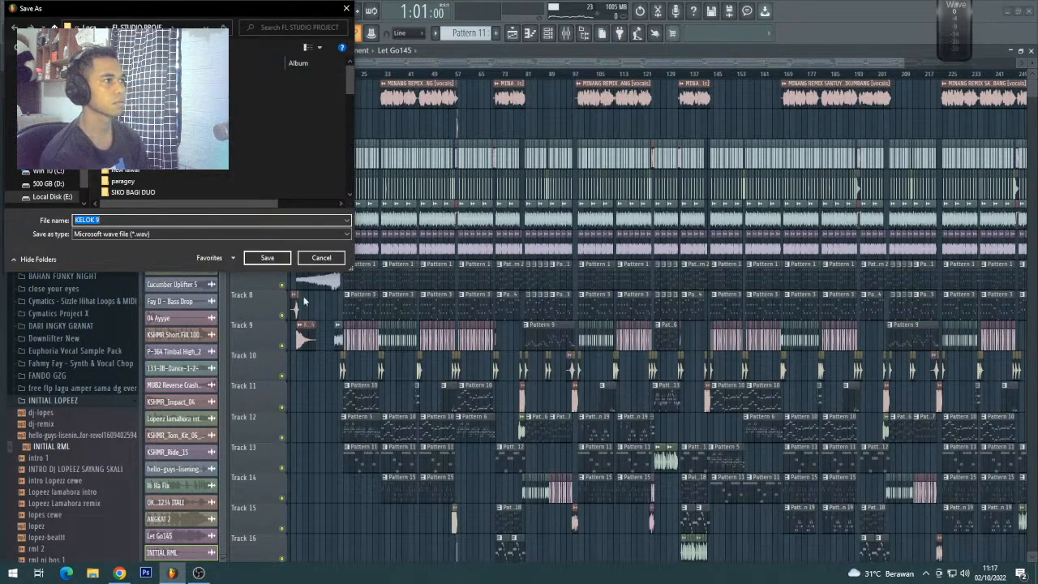
left_click(268, 258)
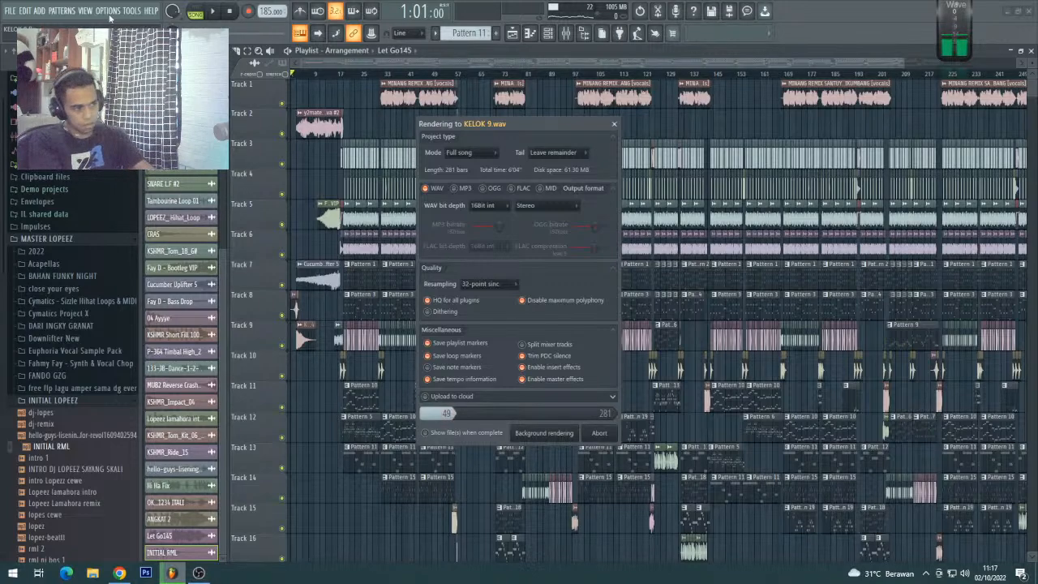
- Check the stream quality and stream settings in YouTube Studio and the stream status in OBS, and return to FL Studio
left_click(119, 573)
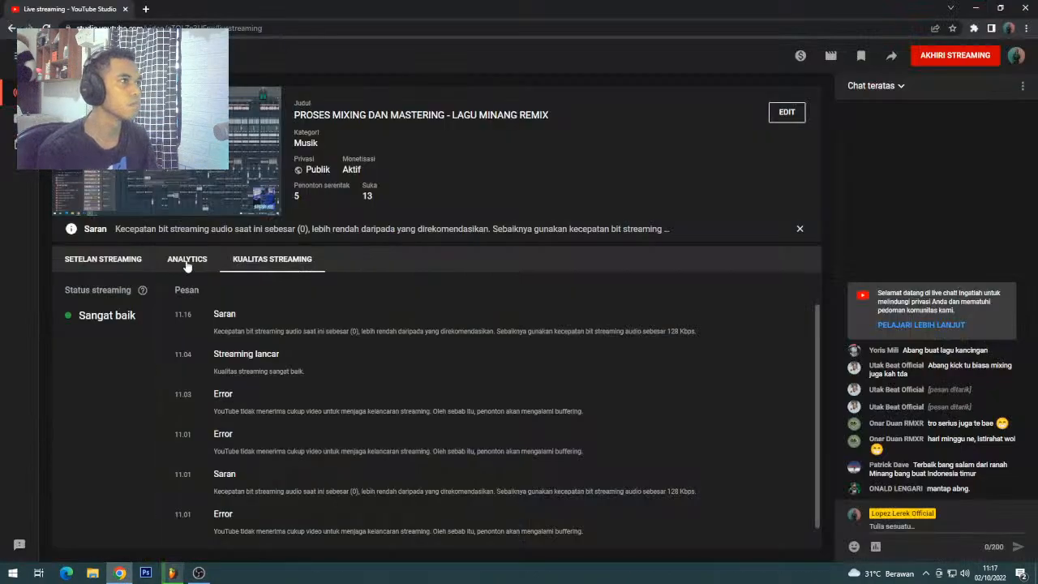
left_click(106, 260)
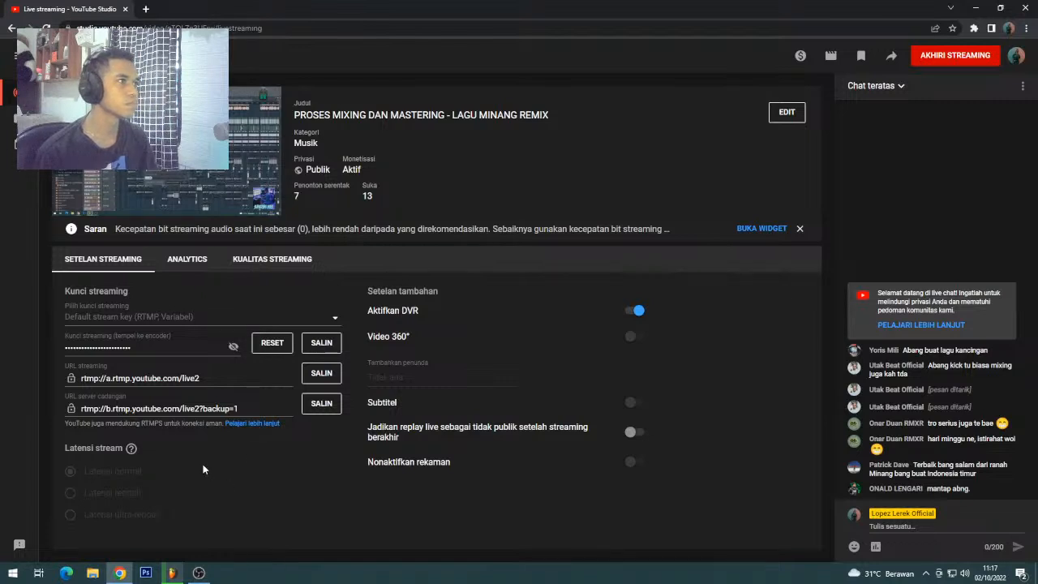
left_click(199, 576)
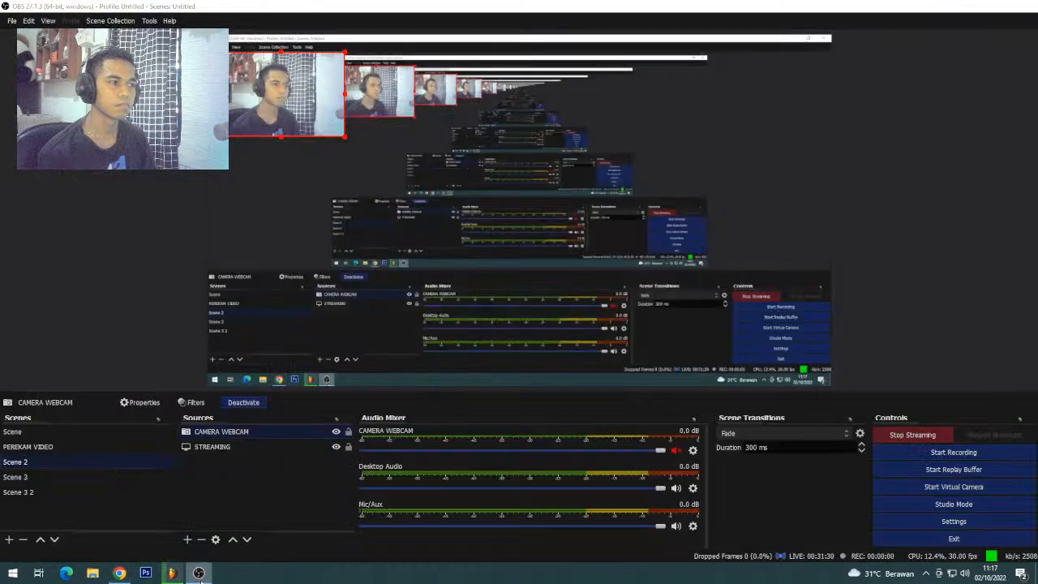
left_click(200, 576)
left_click(172, 573)
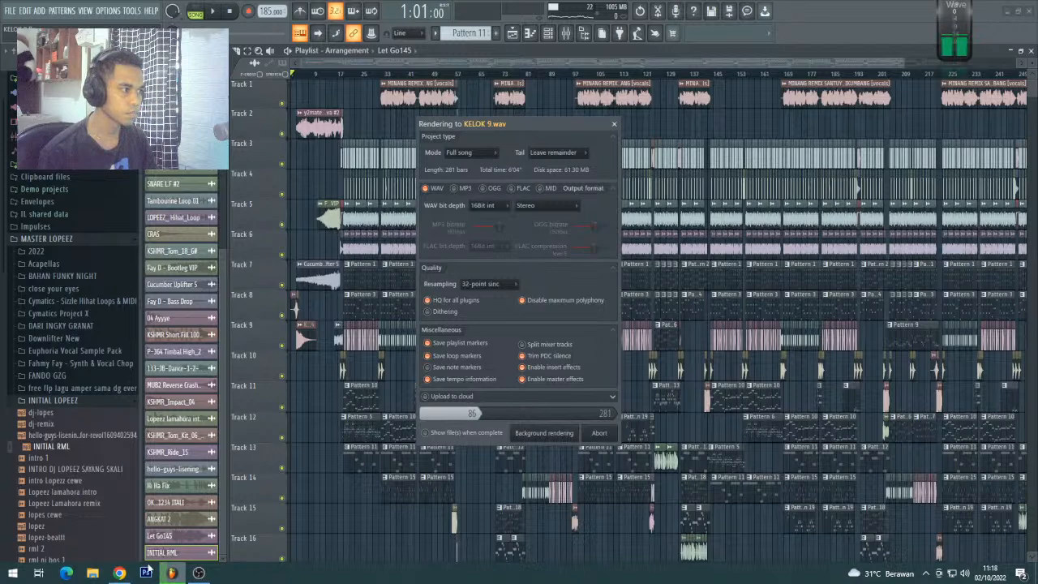
- Recheck the live stream in YouTube Studio and OBS, and close the empty browser tab opened meanwhile
left_click(119, 572)
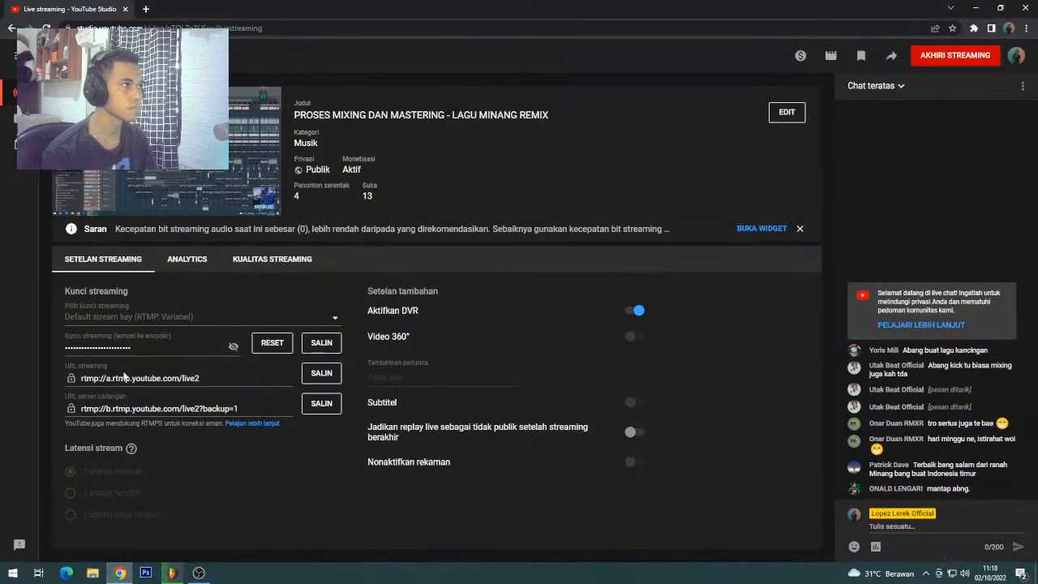
left_click(145, 9)
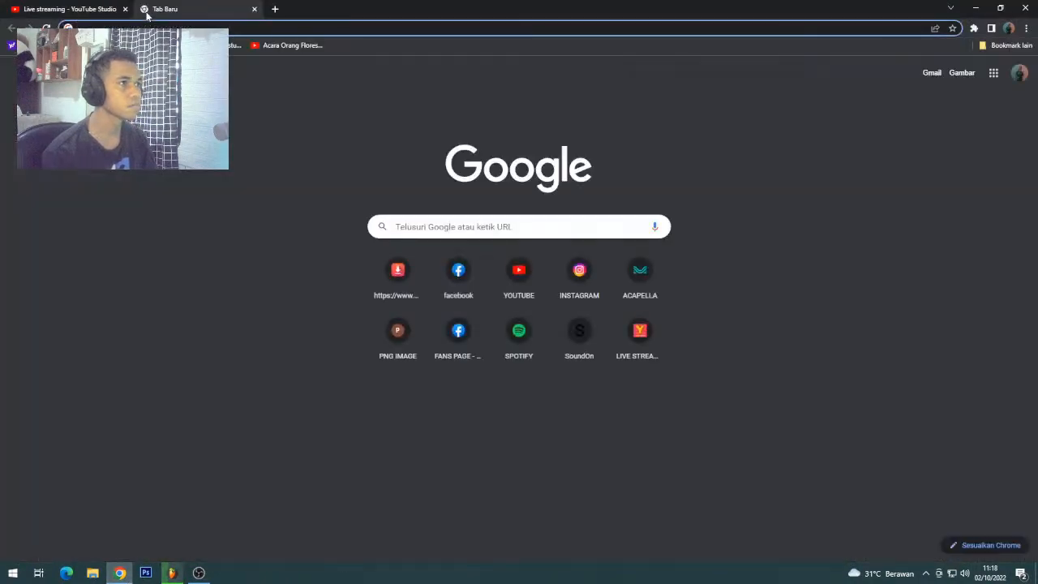
left_click(103, 9)
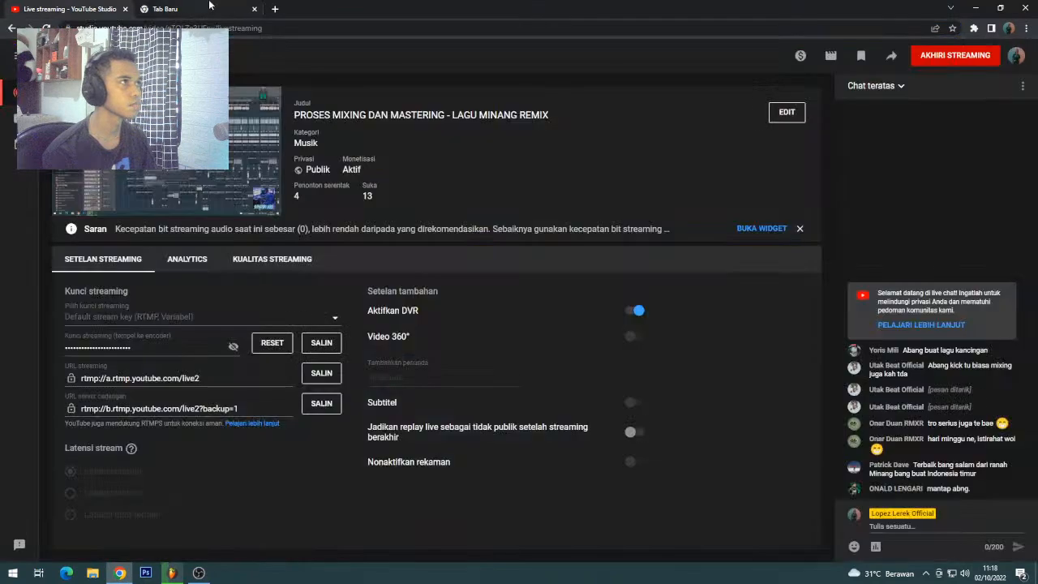
left_click(255, 9)
left_click(198, 572)
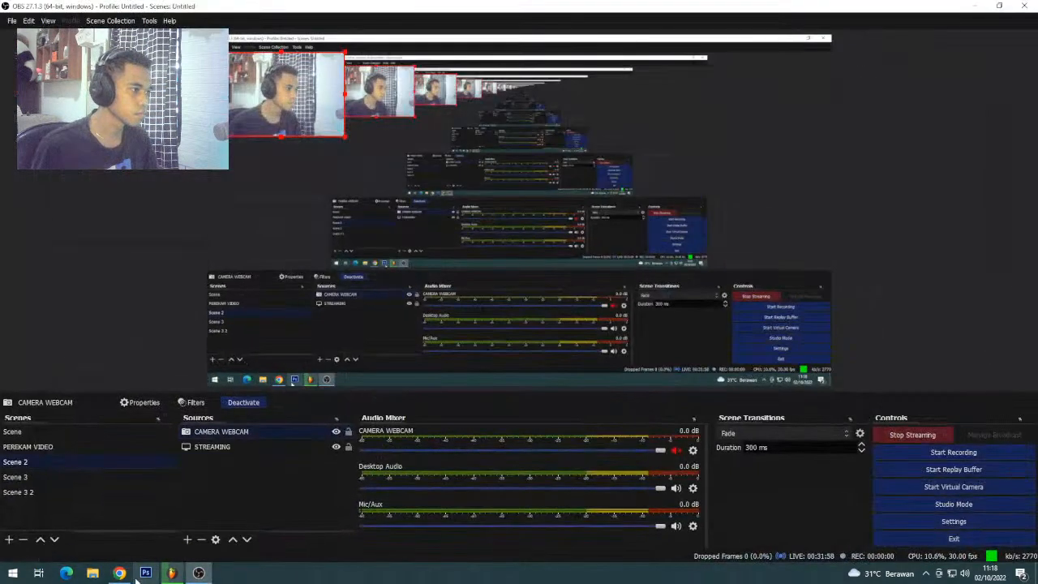
left_click(120, 573)
left_click(172, 573)
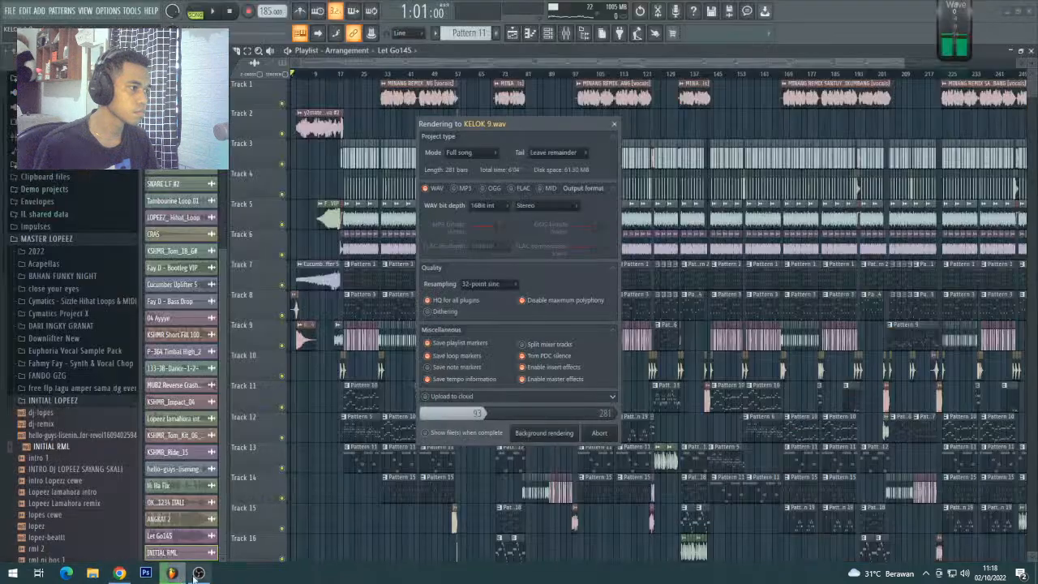
left_click(199, 574)
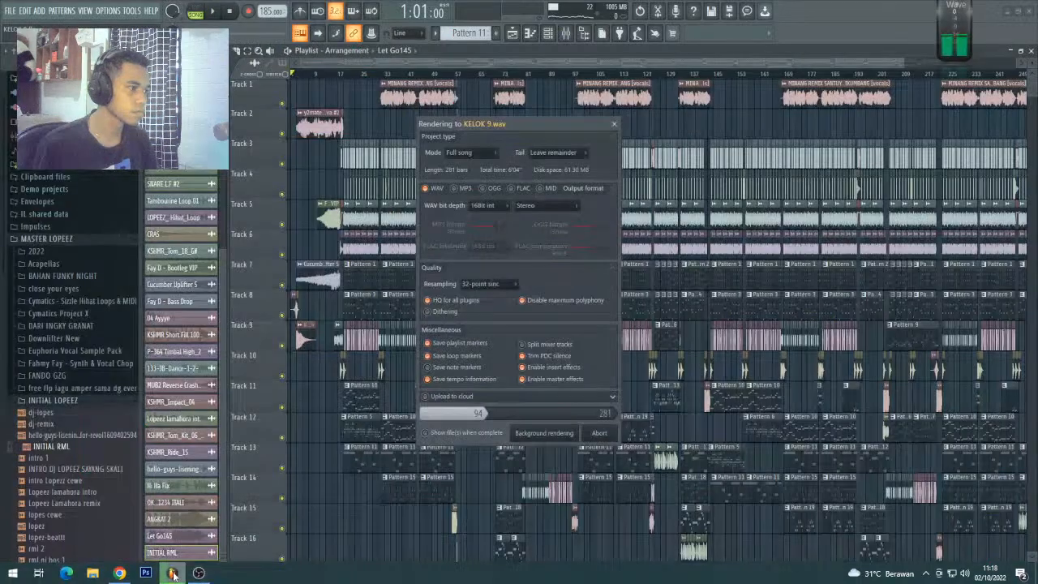
- Switch back to FL Studio and play the arrangement briefly from bar 19
left_click(172, 574)
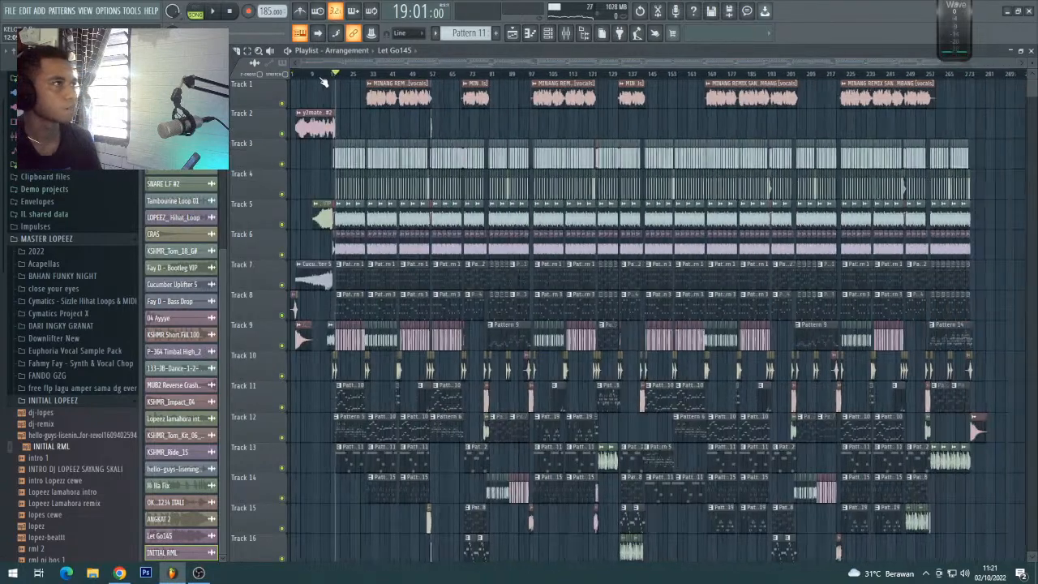
key("space")
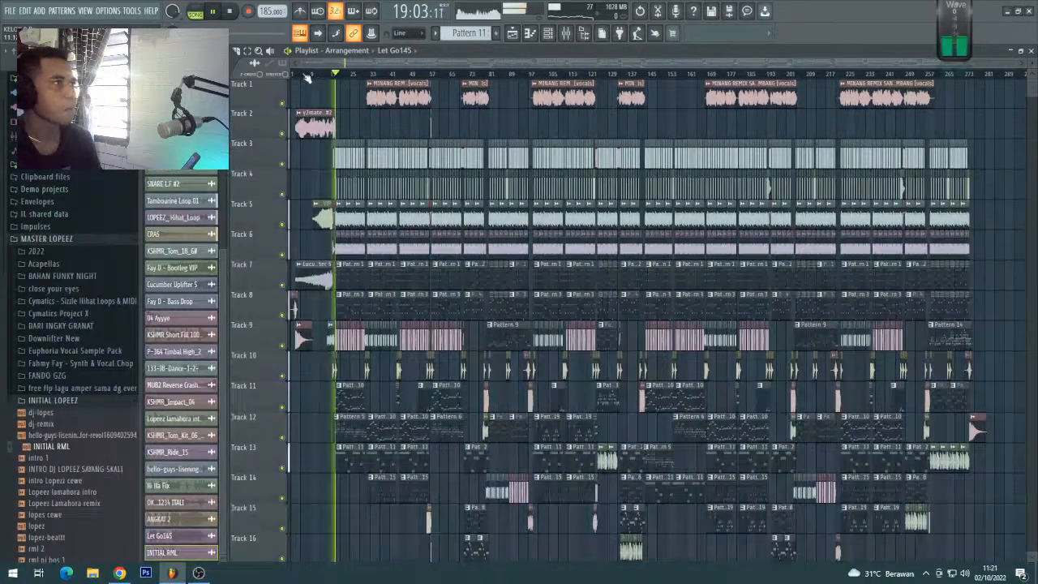
key("space")
- Open the recent project MATERING LAGU.flp, bring its playlist forward and set the tempo to 185 BPM
left_click(11, 11)
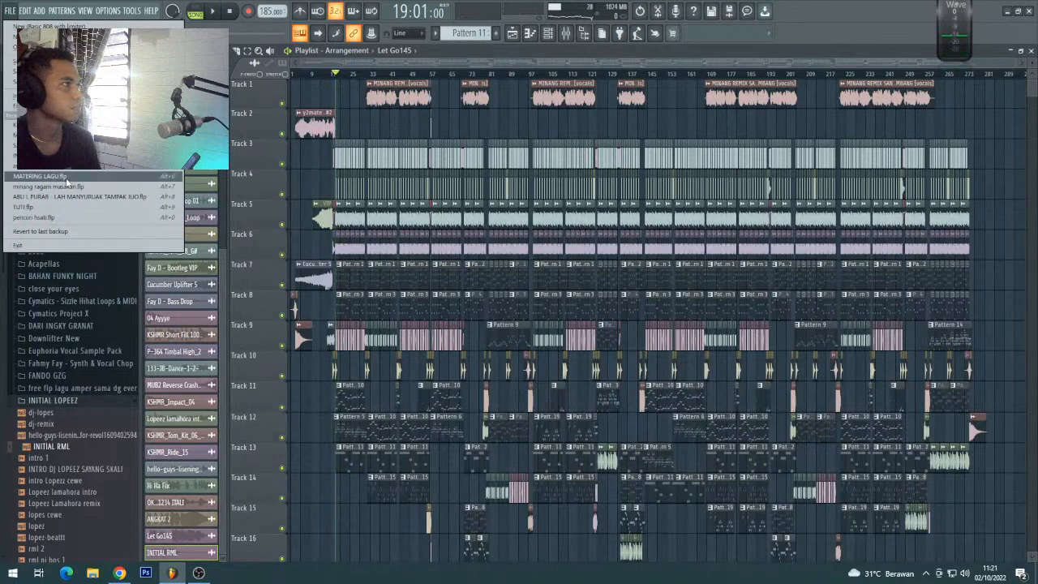
left_click(67, 176)
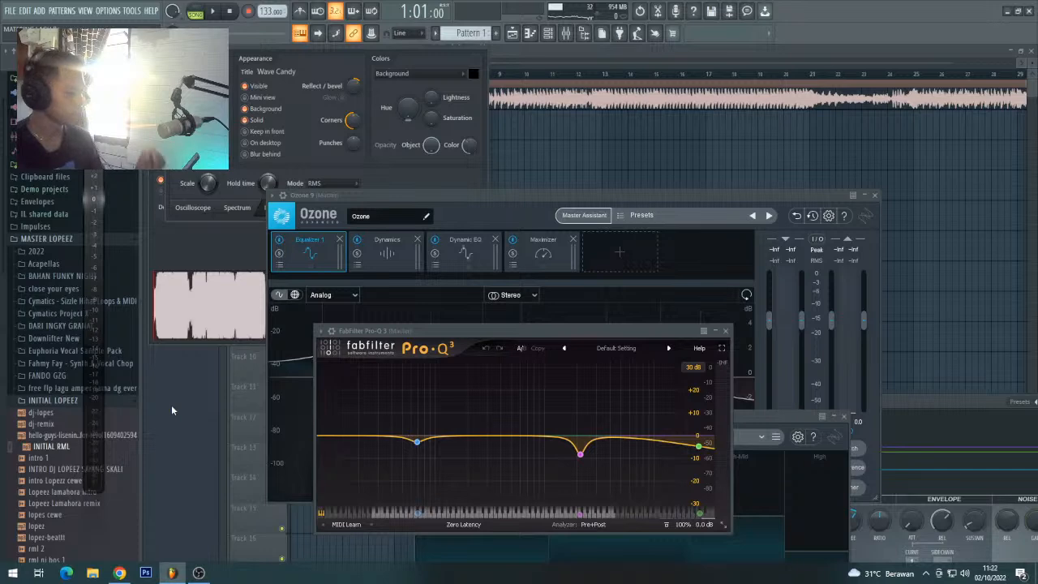
left_click(554, 101)
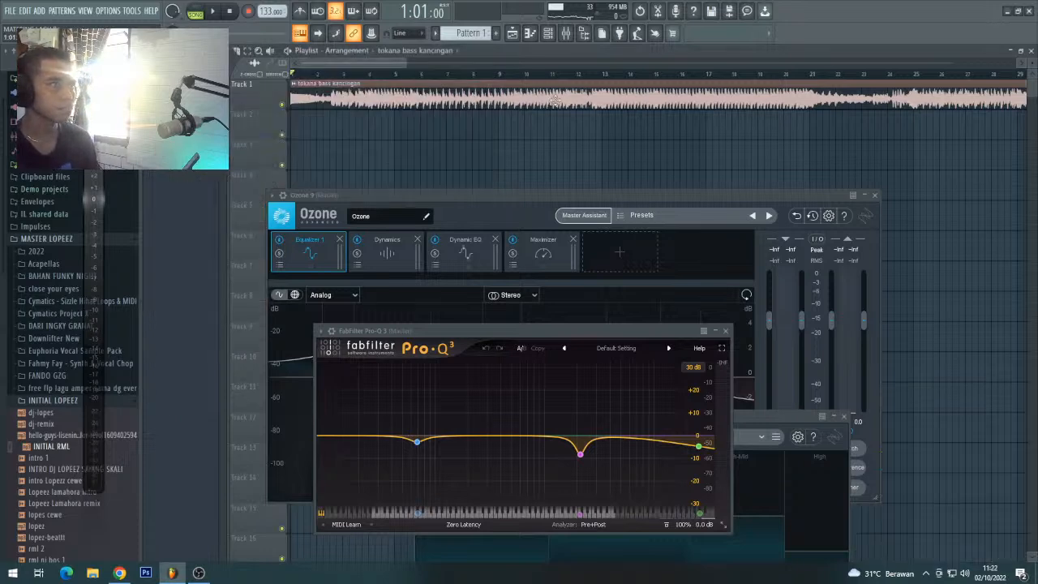
mouse_move(267, 11)
left_mouse_down()
mouse_move(265, 0)
mouse_move(260, 11)
left_mouse_up()
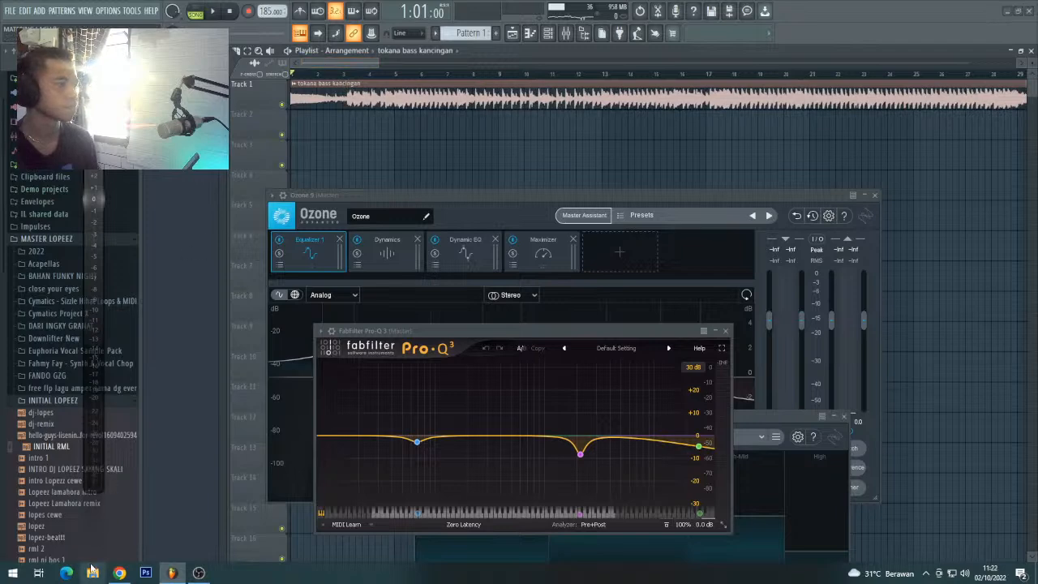
- Bring the KELOK 9 wave file from the FL STUDIO PROJECT folder on drive E into Track 1 of the playlist, replacing the old clip
left_click(92, 572)
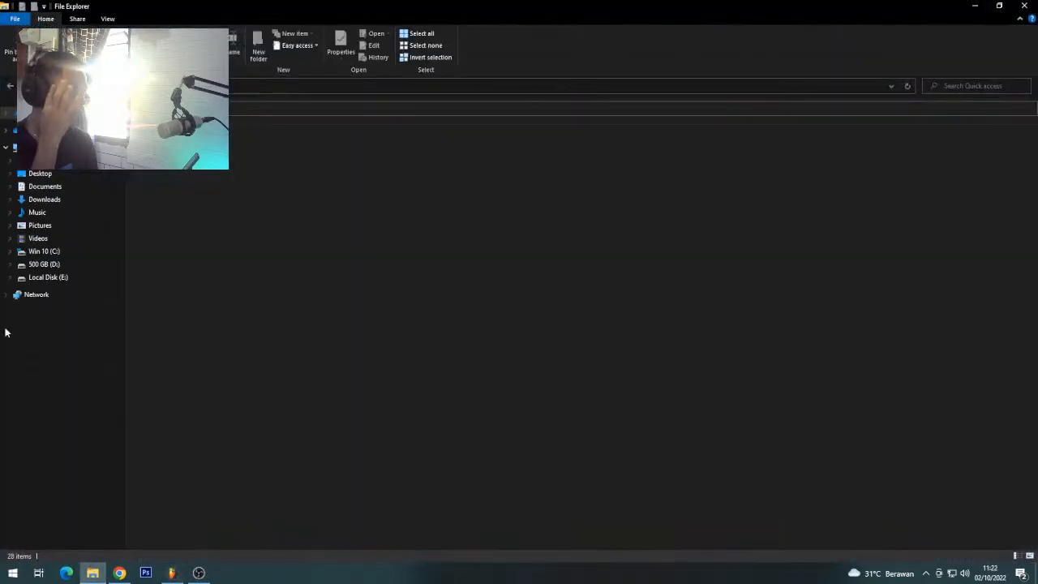
left_click(44, 278)
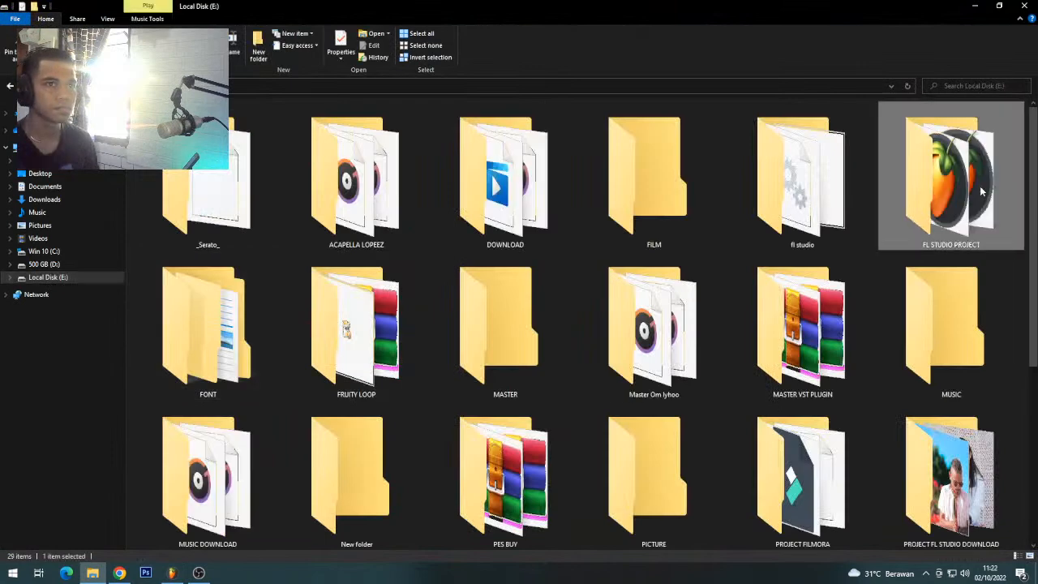
double_click(949, 171)
scroll(220, 389, "down", 15)
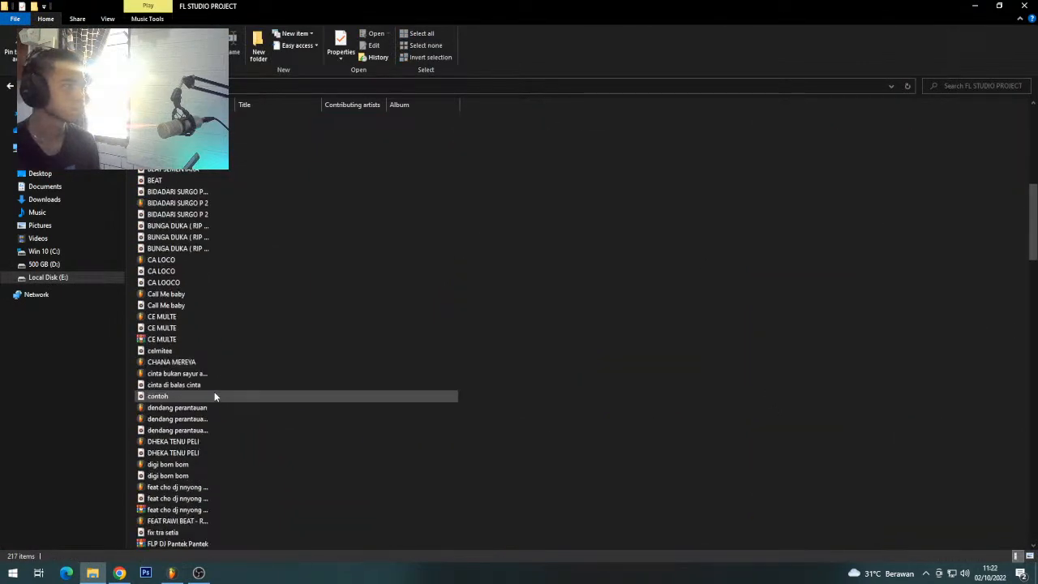
scroll(222, 407, "down", 11)
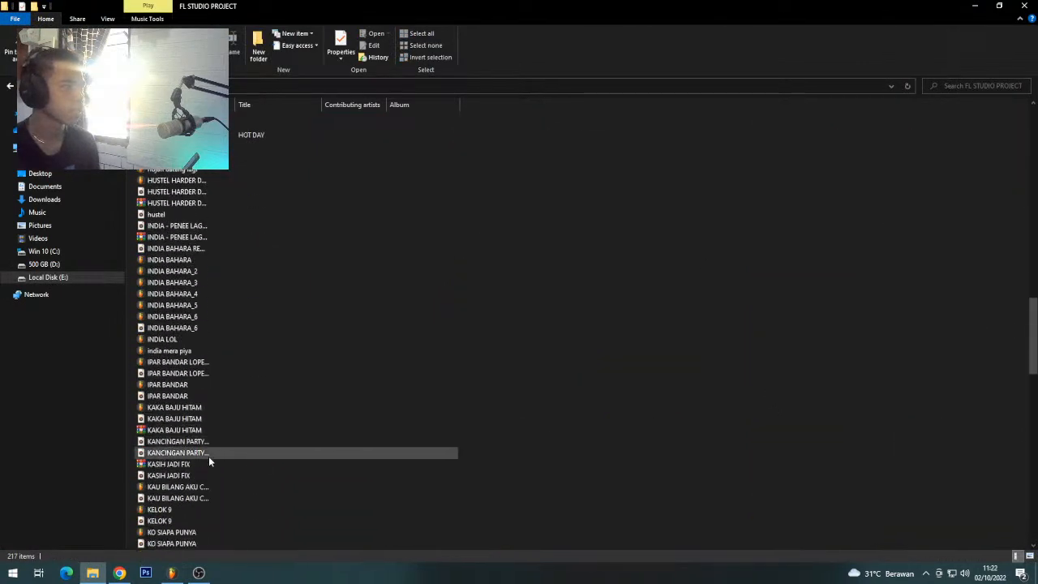
left_click_drag(162, 522, 251, 87)
- Play the KELOK 9 clip from its beginning and jump ahead to about bar 20
scroll(317, 79, "down", 2)
key("space")
scroll(320, 83, "down", 3)
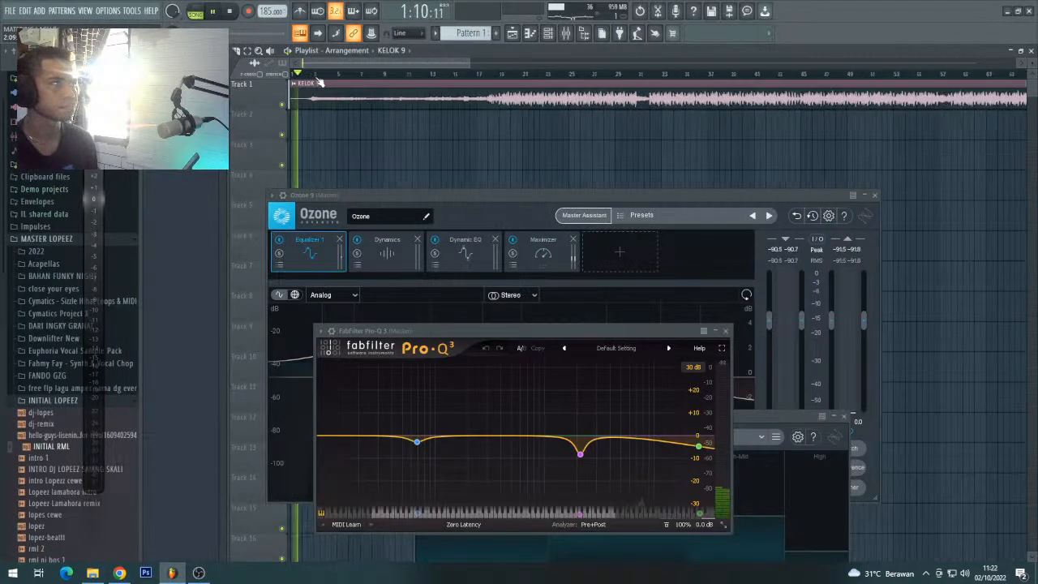
left_click(446, 74)
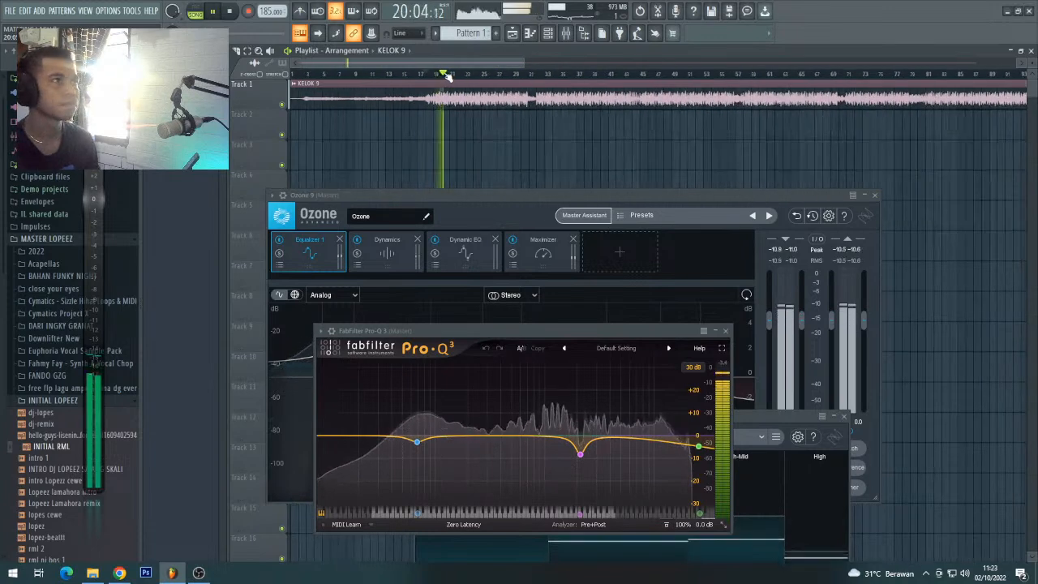
- Start Ozone's Master Assistant and cue the playlist at bar 81 for a loud passage
left_click_drag(455, 194, 429, 129)
key("space")
left_click(558, 152)
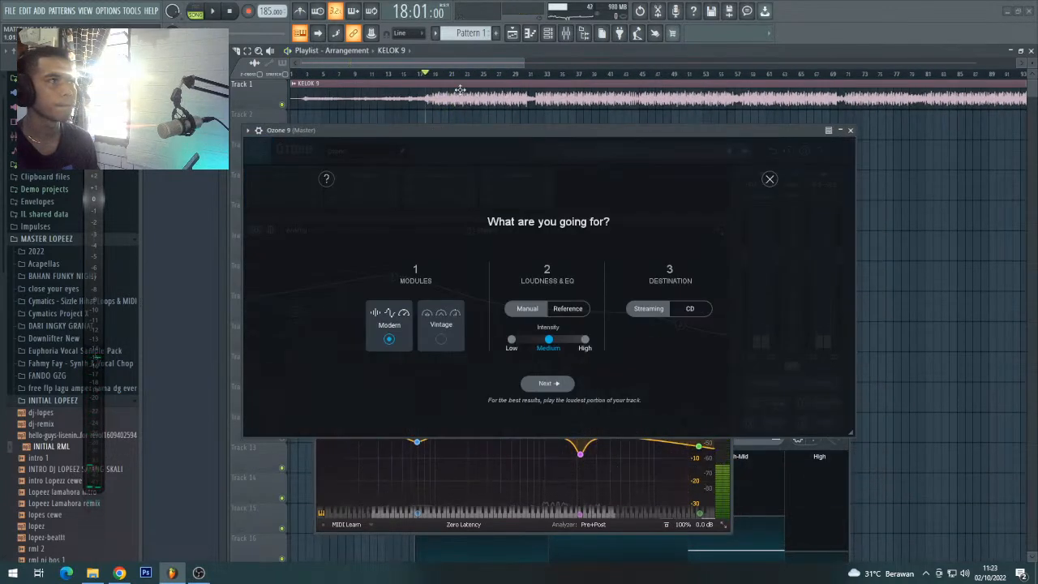
left_click_drag(422, 63, 538, 70)
left_click(546, 74)
key("space")
scroll(548, 80, "down", 3)
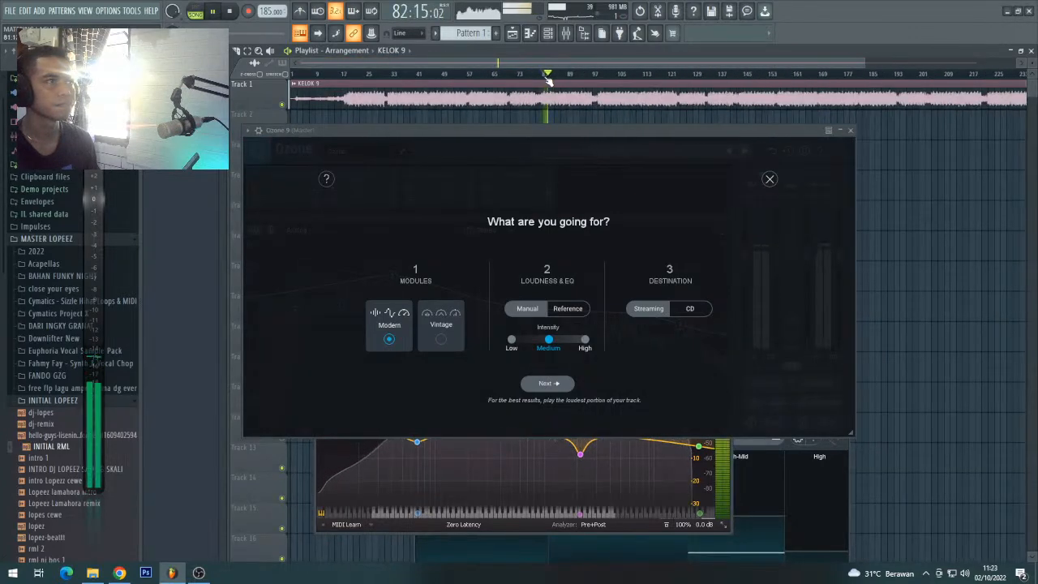
key("space")
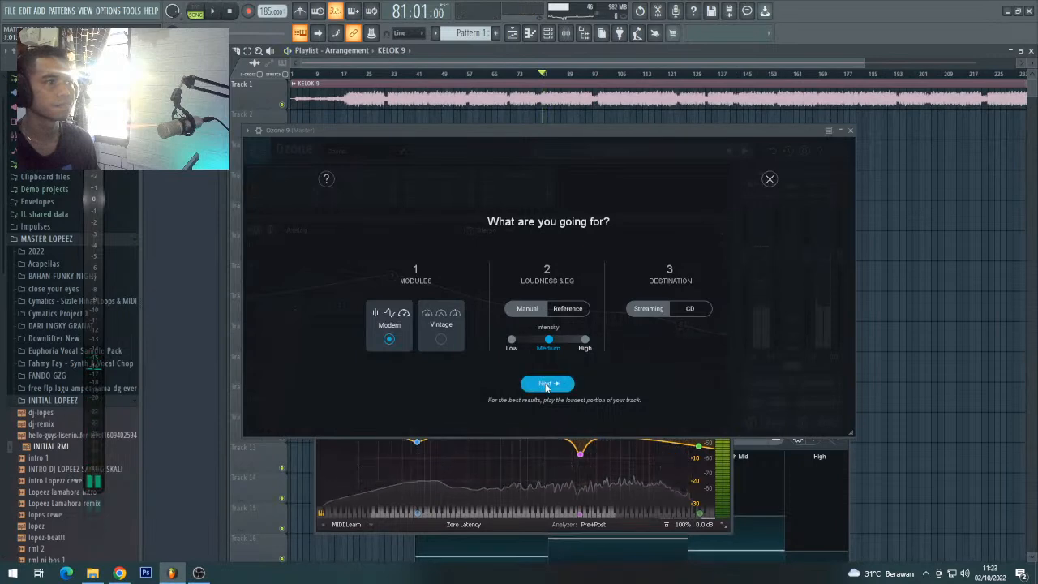
- Run the Master Assistant analysis while the track plays from bar 81 and accept its suggestion
left_click(545, 384)
key("space")
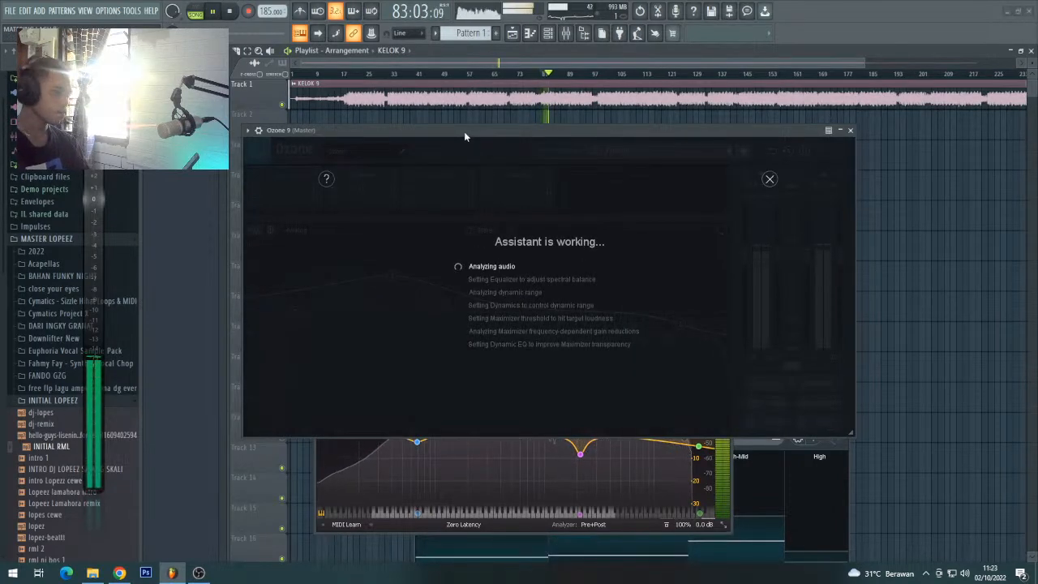
left_click_drag(463, 131, 444, 120)
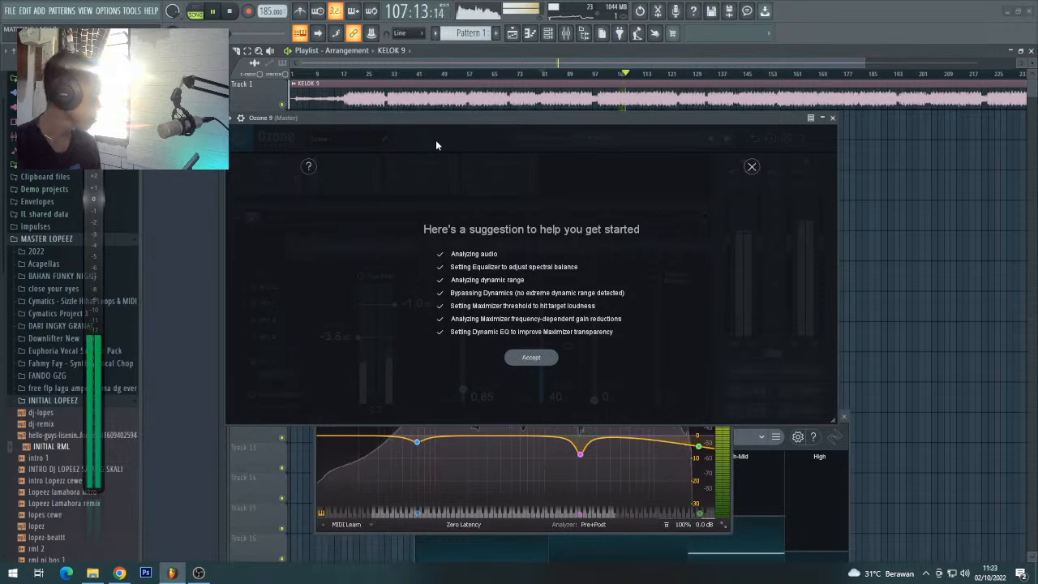
left_click(508, 355)
- Compare the sound with Ozone's Dynamics module enabled and bypassed, and display Equalizer 1
left_click_drag(385, 122, 544, 135)
left_click(494, 181)
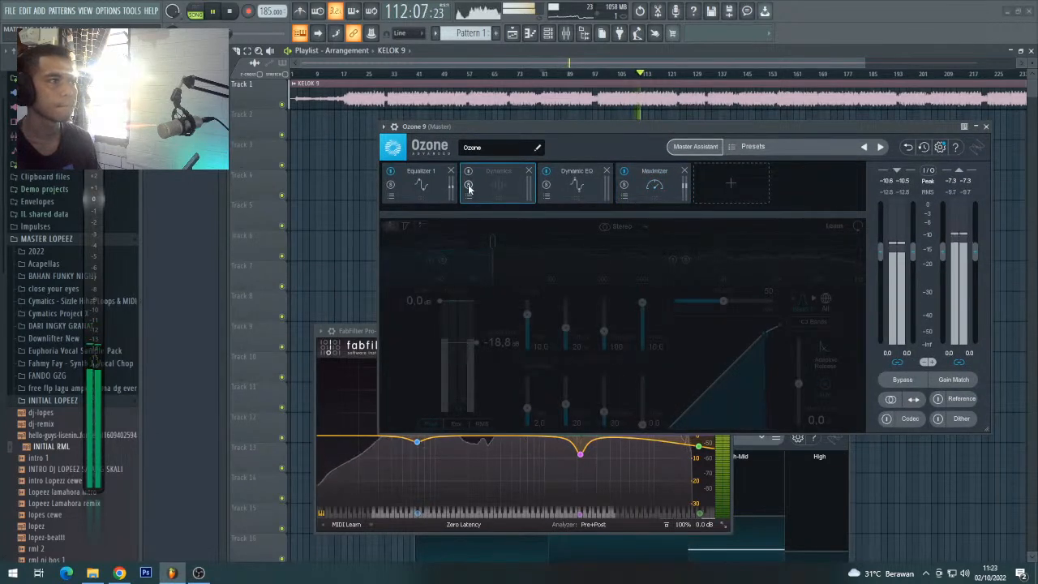
left_click(468, 175)
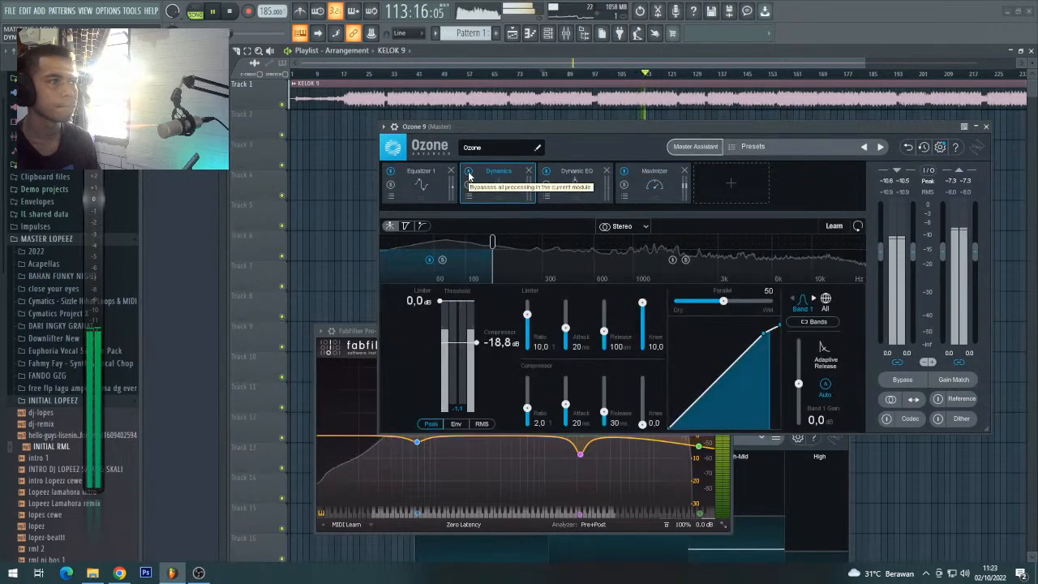
left_click(468, 175)
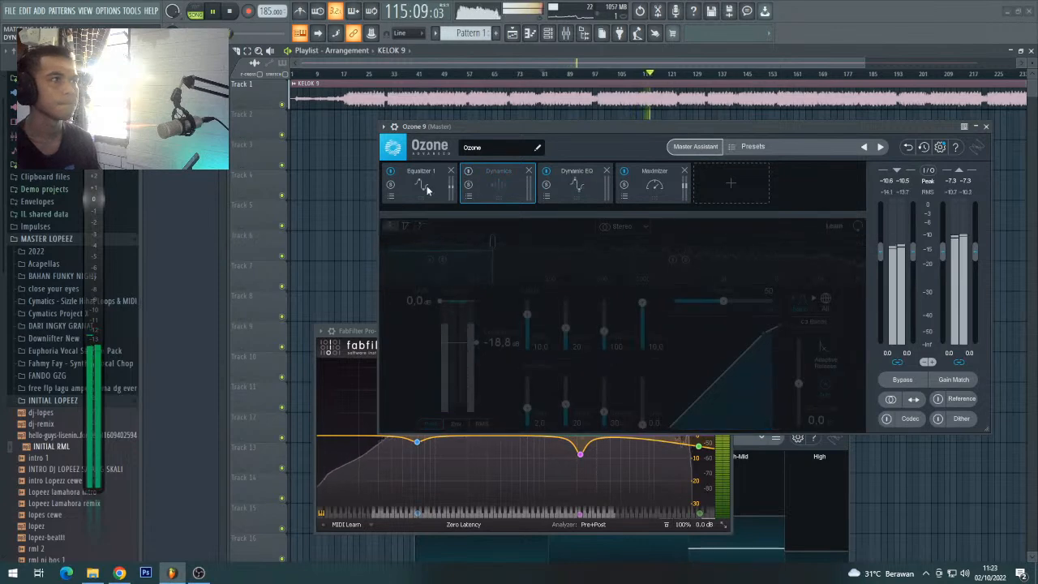
left_click(432, 189)
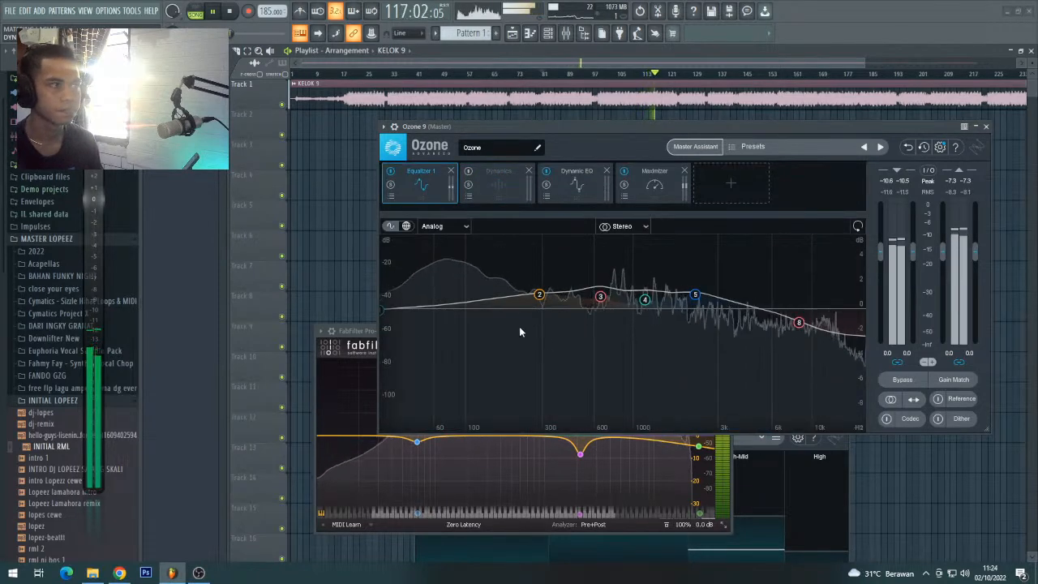
- Set the Tonal Balance Control target to Reggae and arrange its window beside Pro-Q 3
left_click(366, 332)
left_click_drag(367, 331, 216, 148)
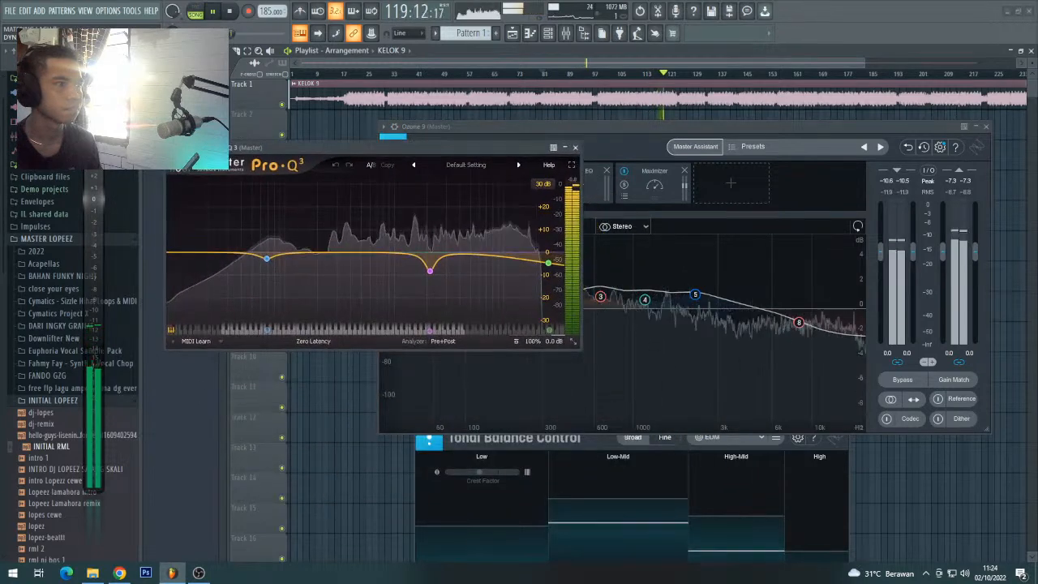
left_click(553, 439)
left_click_drag(666, 416, 368, 325)
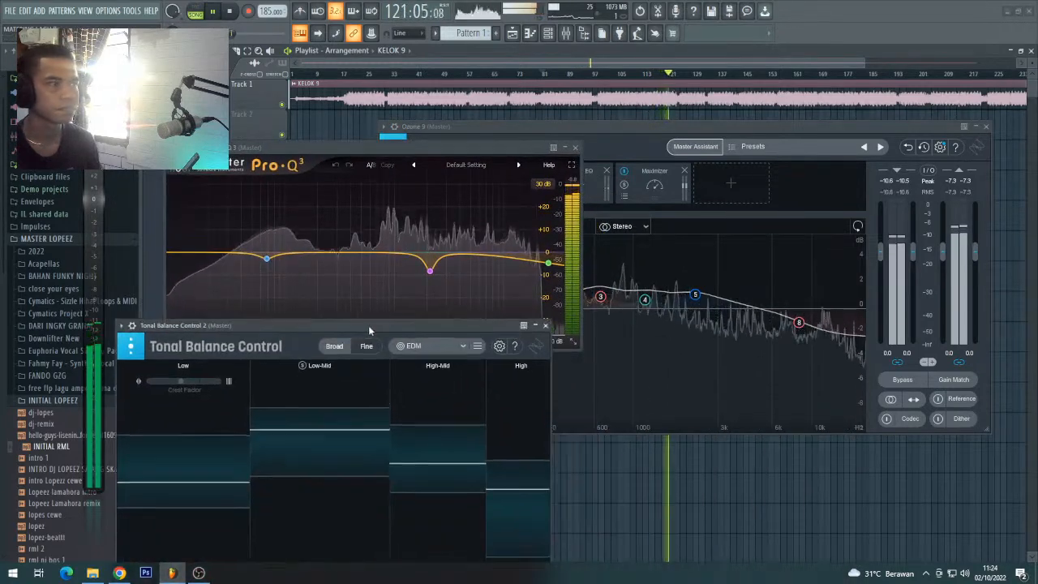
left_click(413, 344)
left_click(437, 476)
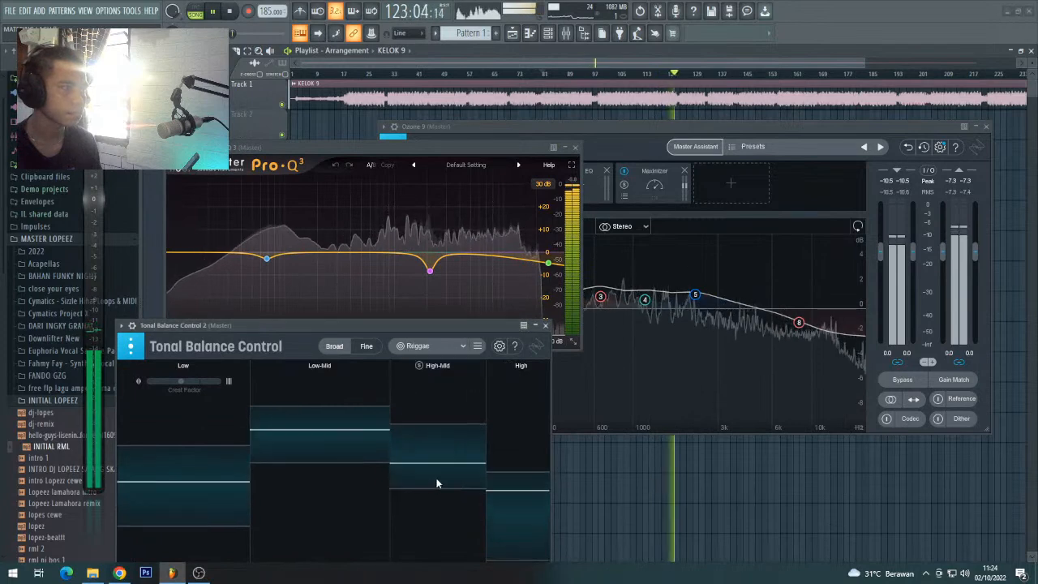
left_click_drag(324, 327, 737, 238)
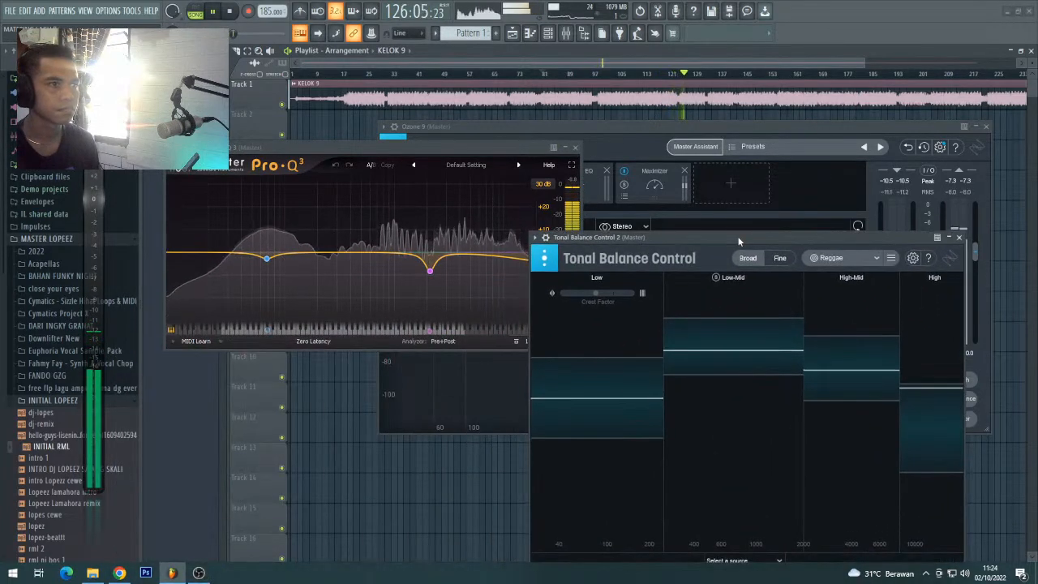
- Add a 12 dB/oct high-cut band at about 23.6 kHz in Pro-Q 3 and move its window clear of Ozone
left_click(516, 159)
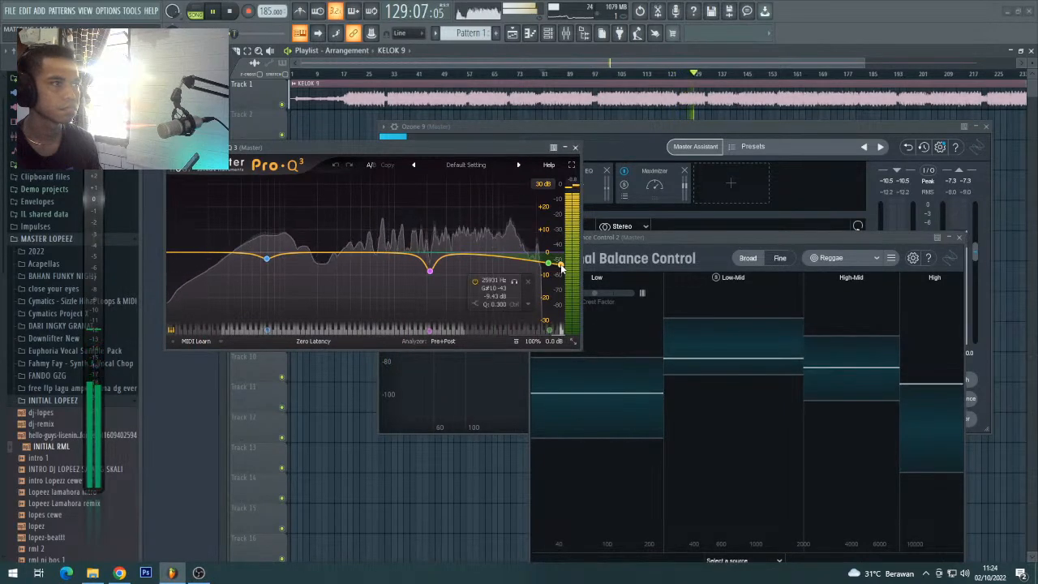
left_click_drag(556, 254, 550, 257)
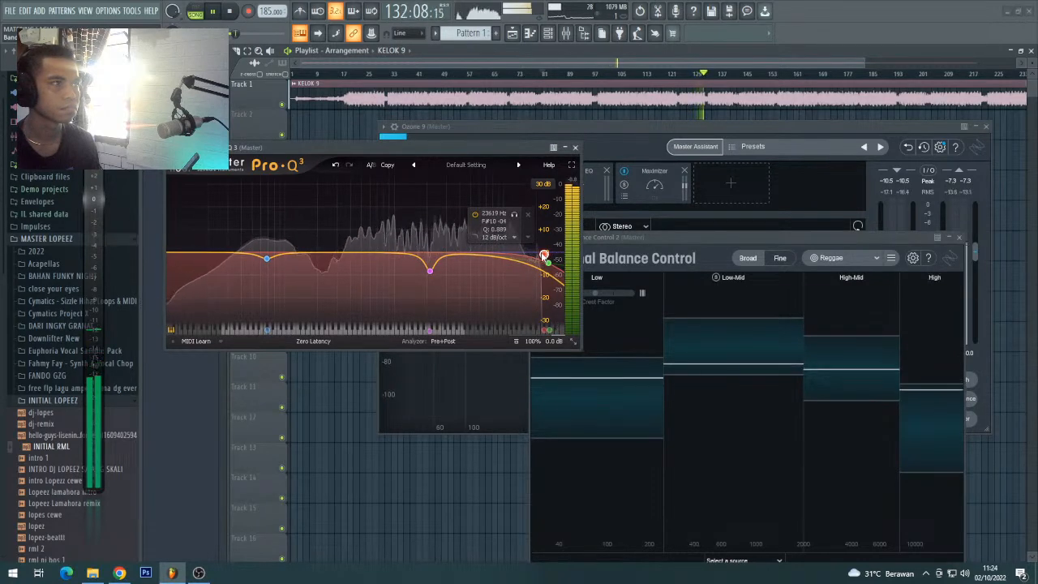
left_click_drag(289, 151, 463, 431)
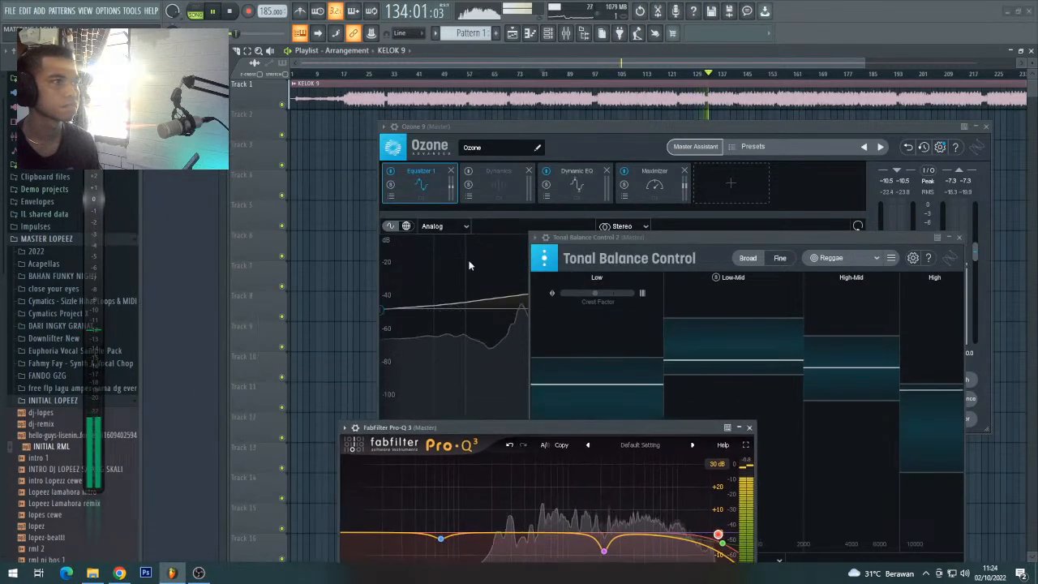
- Activate the 24 dB/oct Flat Low-Pass band in Ozone's Equalizer 1 and set it to about 11.9 kHz
left_click_drag(558, 133, 367, 74)
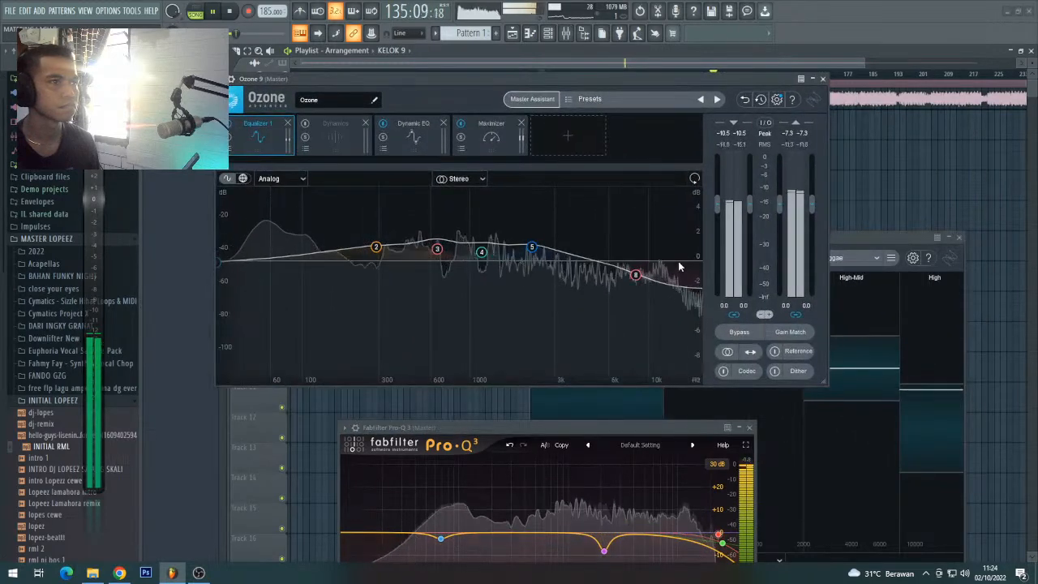
left_click(688, 290)
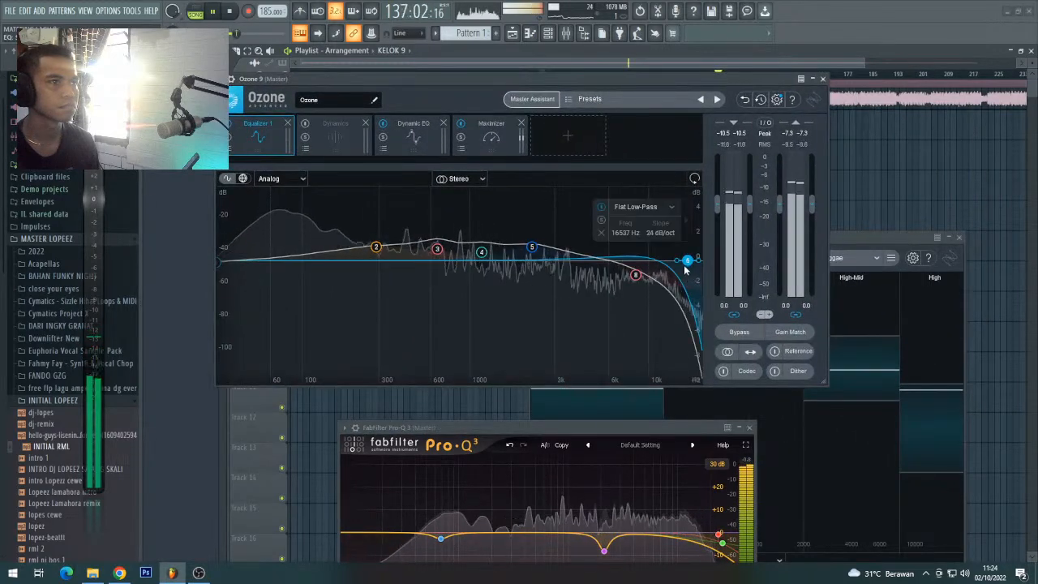
left_click_drag(683, 272, 663, 283)
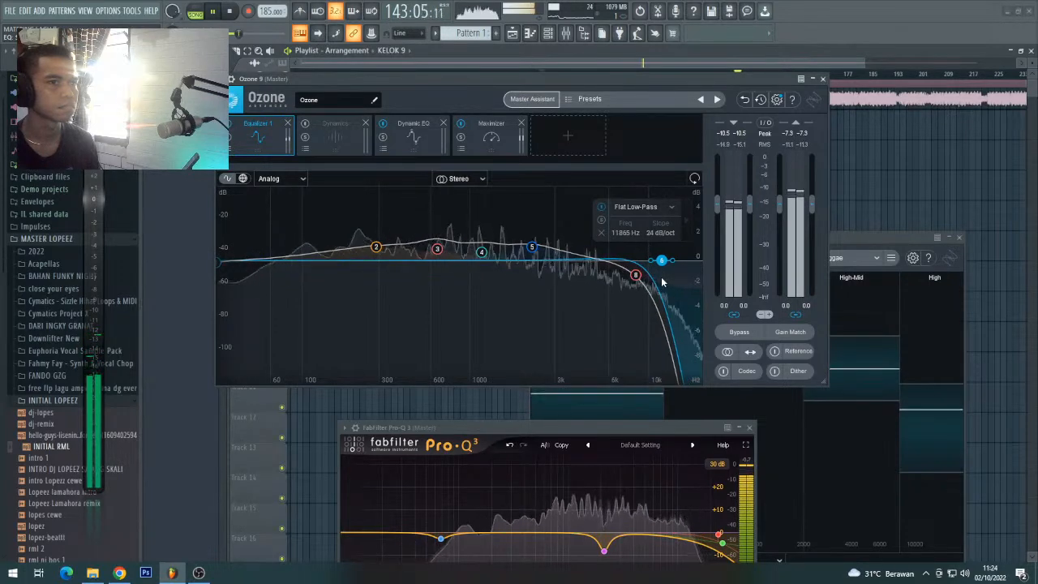
- Lower the bell bands of Equalizer 1, with about 0.4 dB at 2245 Hz and 0.5 dB at 304 Hz
left_click_drag(482, 78, 529, 140)
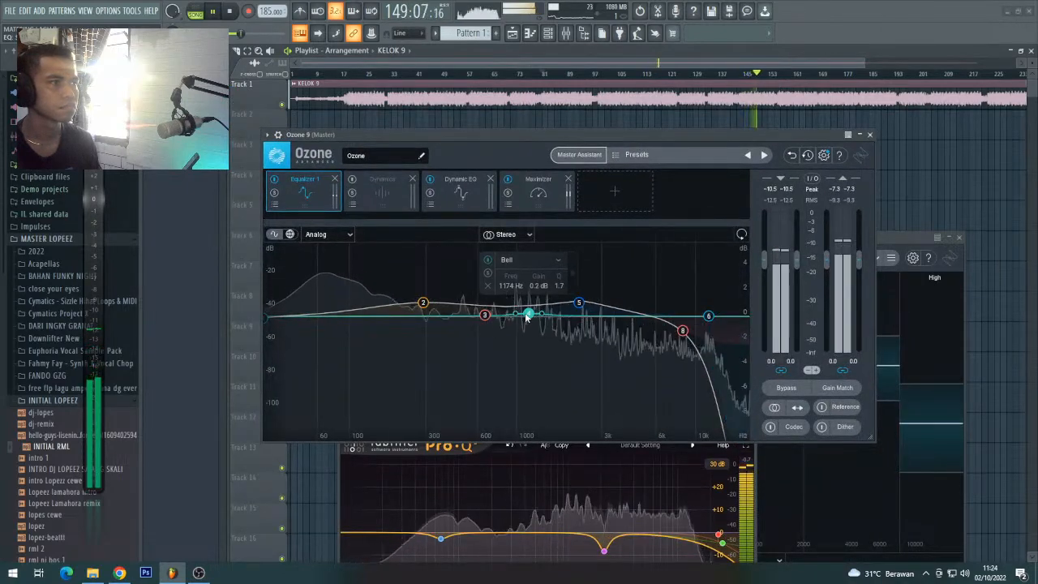
left_click_drag(576, 308, 577, 311)
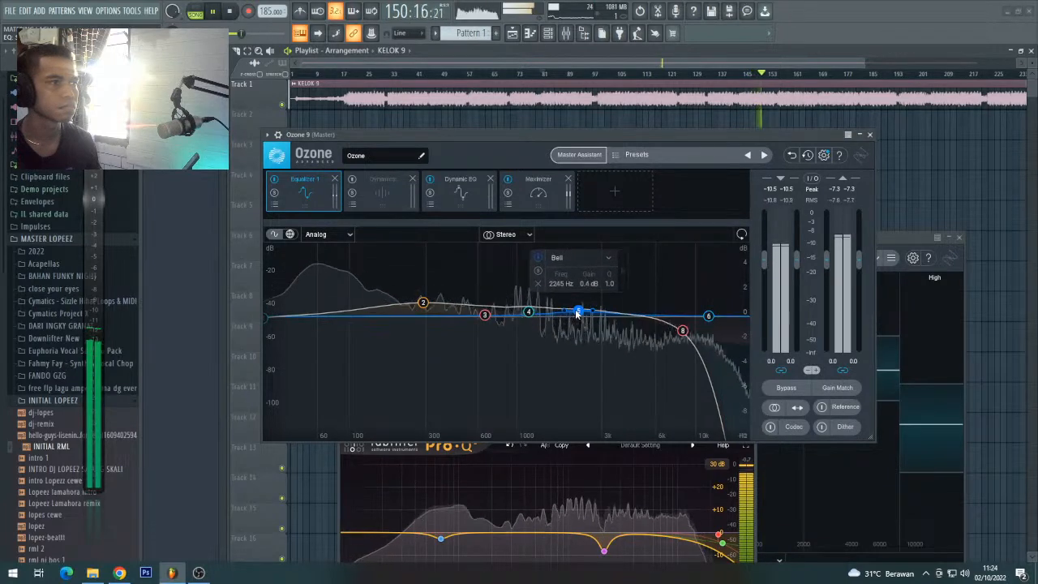
left_click_drag(422, 303, 426, 309)
- Check the playing track against the Reggae target in Tonal Balance Control and bring Ozone back to the front
left_click_drag(504, 143, 548, 385)
left_click_drag(623, 240, 532, 119)
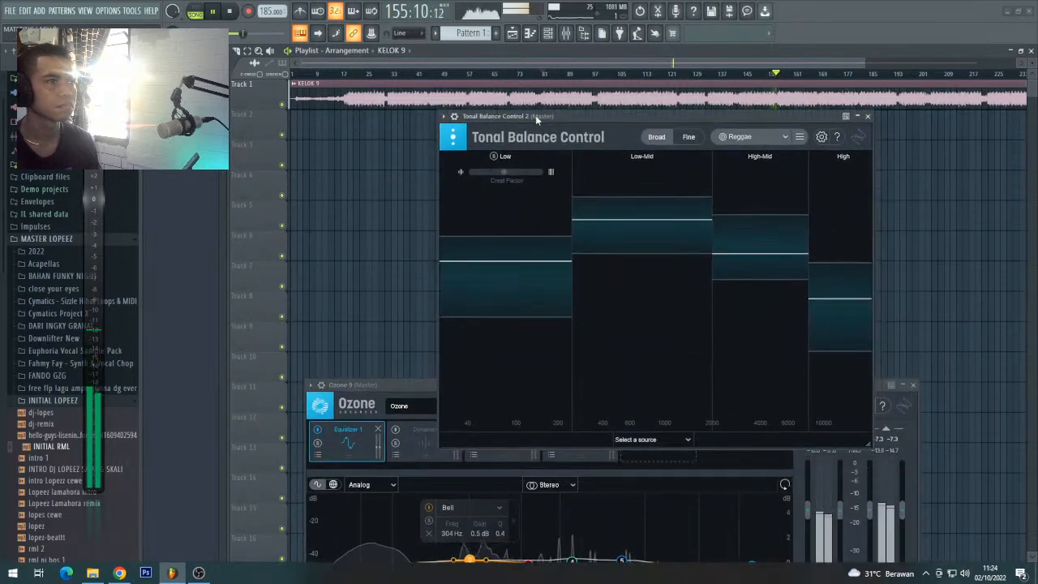
left_click_drag(408, 386, 351, 149)
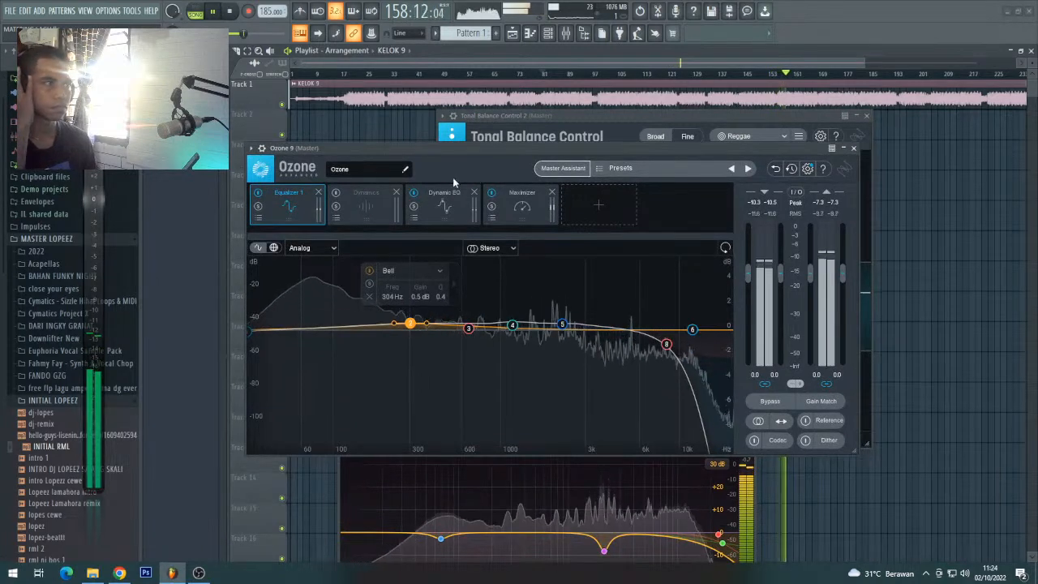
- Enable Ozone's Dynamics module and recheck the mix in Tonal Balance Control
left_click(338, 194)
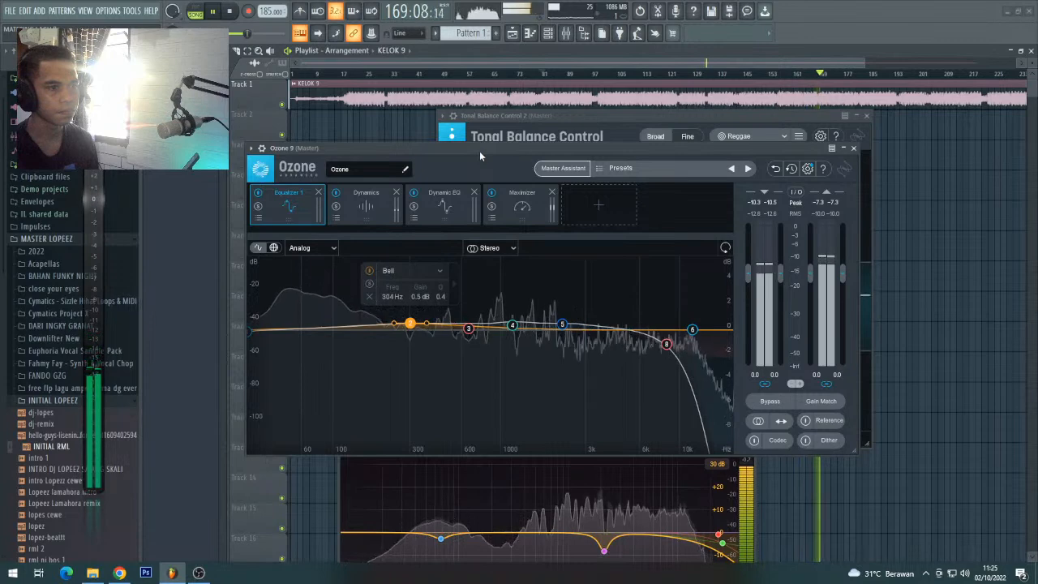
left_click(525, 116)
left_click_drag(556, 116, 369, 85)
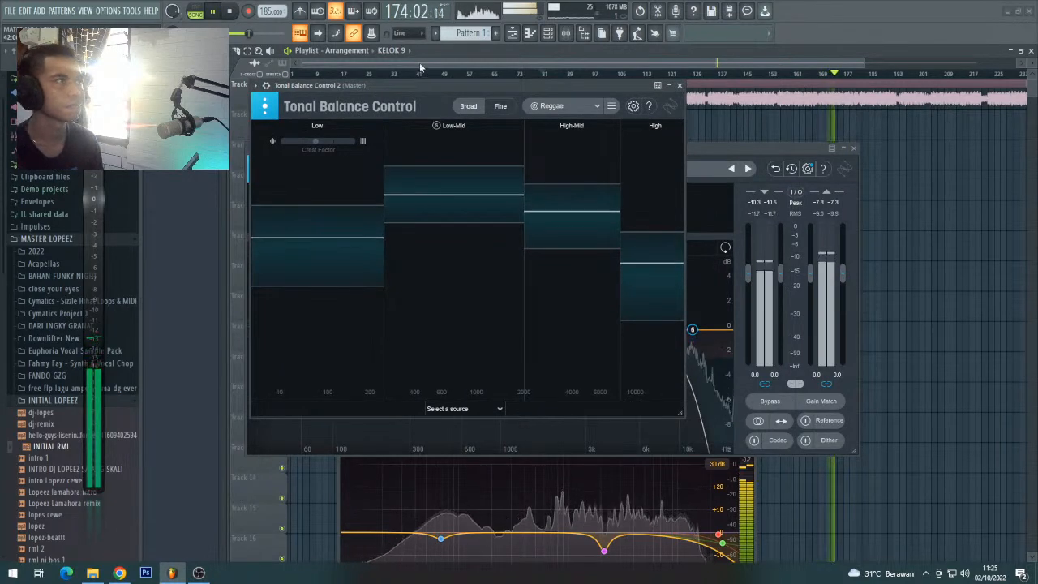
- Bring Ozone forward and activate the 20 Hz Low Shelf band of Equalizer 1 at about -0.5 dB
left_click_drag(468, 85, 573, 250)
left_click_drag(534, 150, 564, 96)
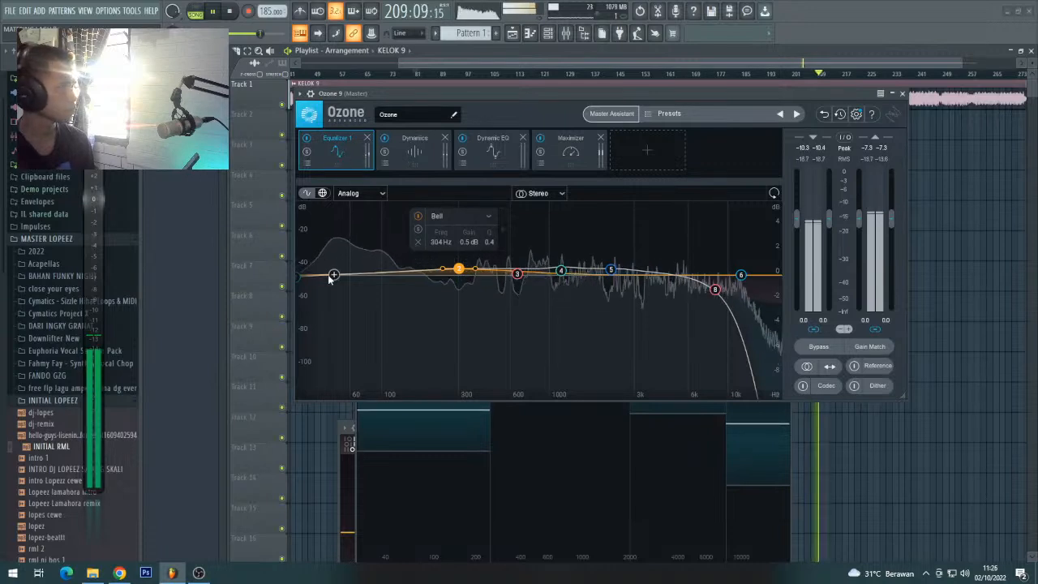
left_click(300, 280)
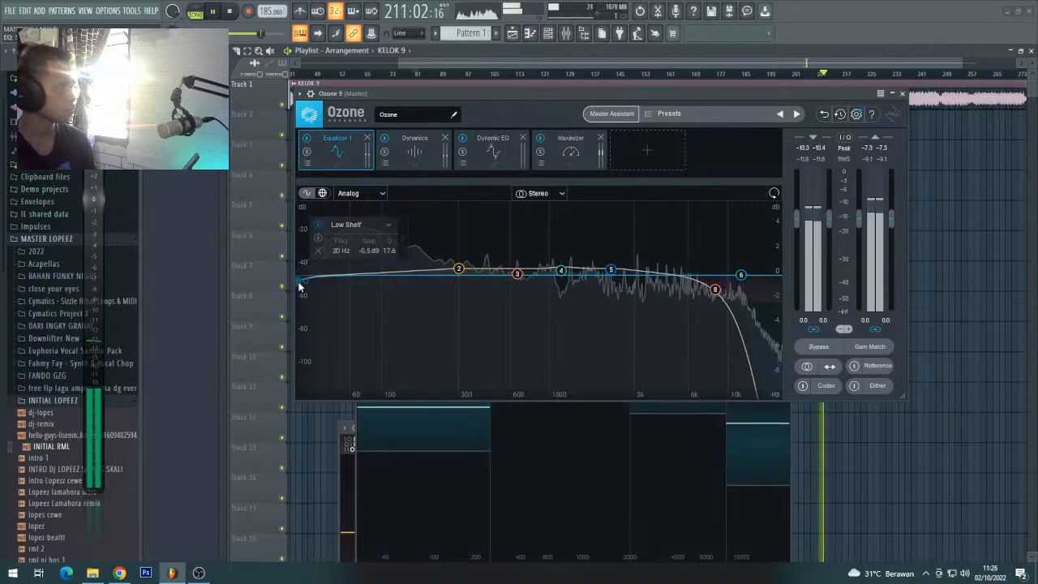
- Add an Equalizer 2 module to Ozone, slightly lower its band 3 and cut about 1.1 dB at 79 Hz with a Proportional Q band
left_click(404, 157)
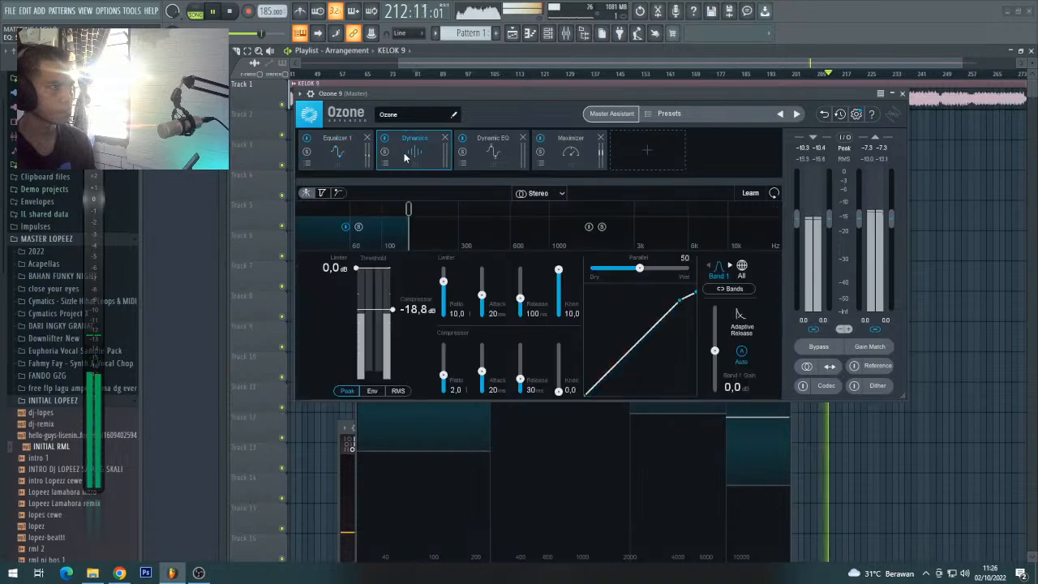
left_click(632, 150)
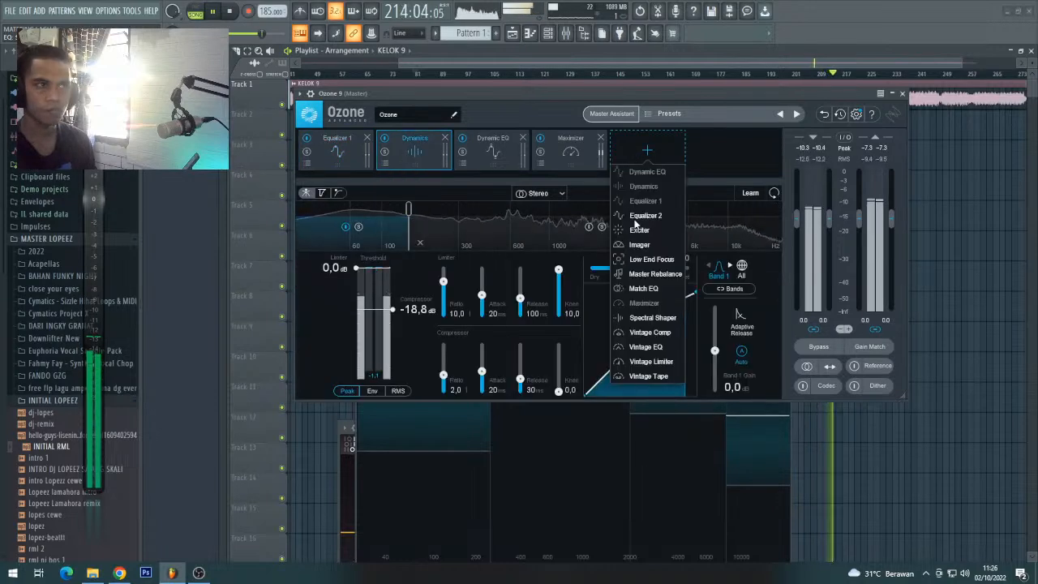
left_click(635, 217)
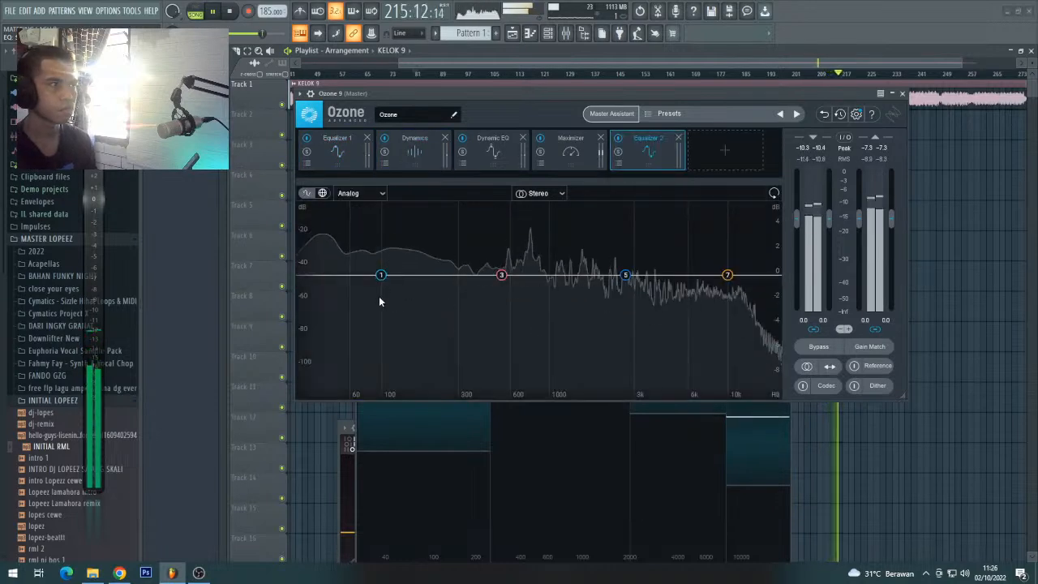
left_click_drag(501, 275, 504, 284)
left_click_drag(381, 276, 366, 294)
double_click(382, 278)
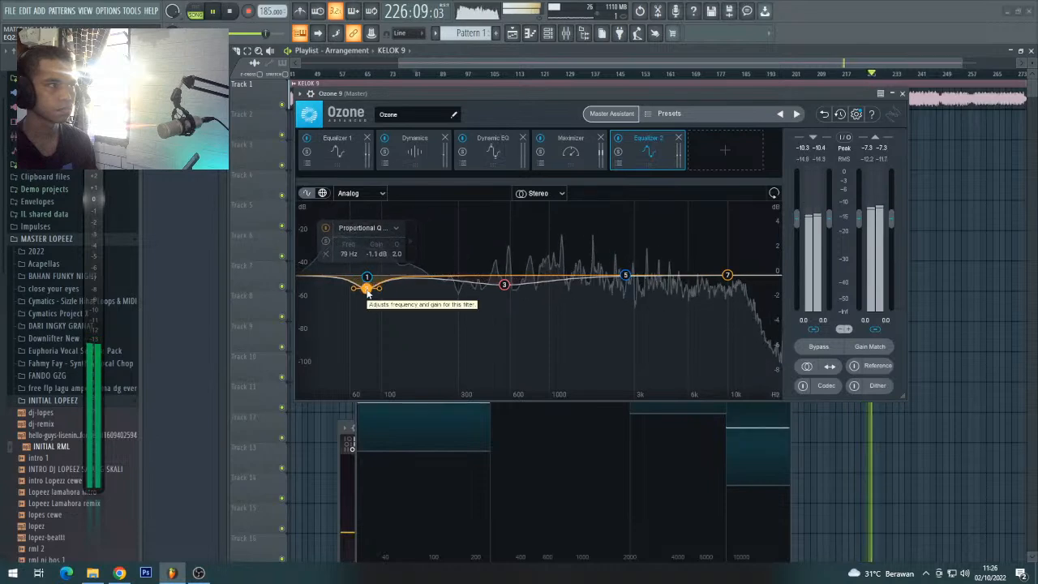
- Add a Proportional Q cut of about 1.0 dB at 983 Hz in Equalizer 2
left_click_drag(728, 276, 727, 277)
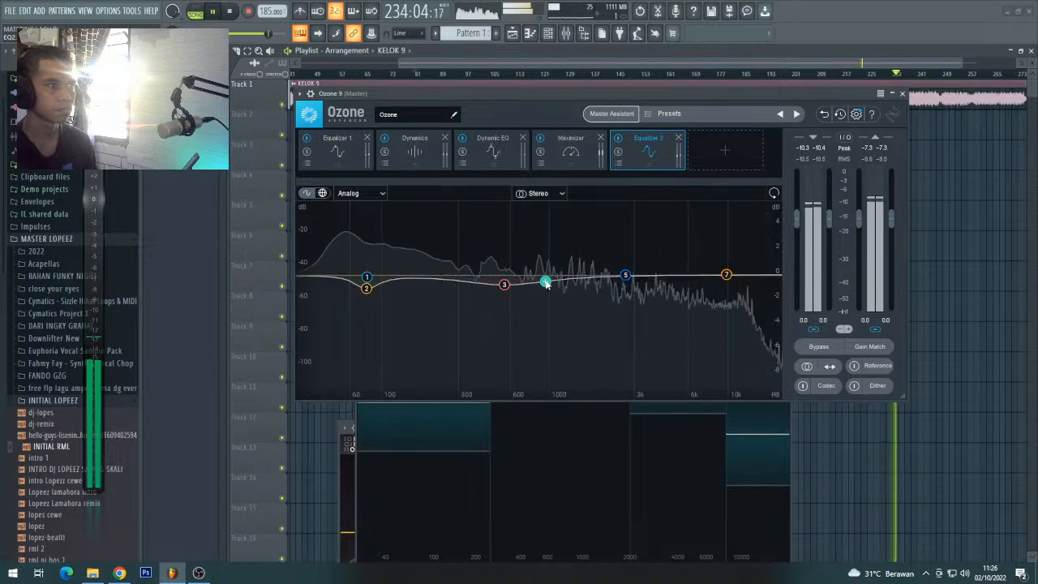
left_click(545, 277)
left_click_drag(545, 284, 549, 291)
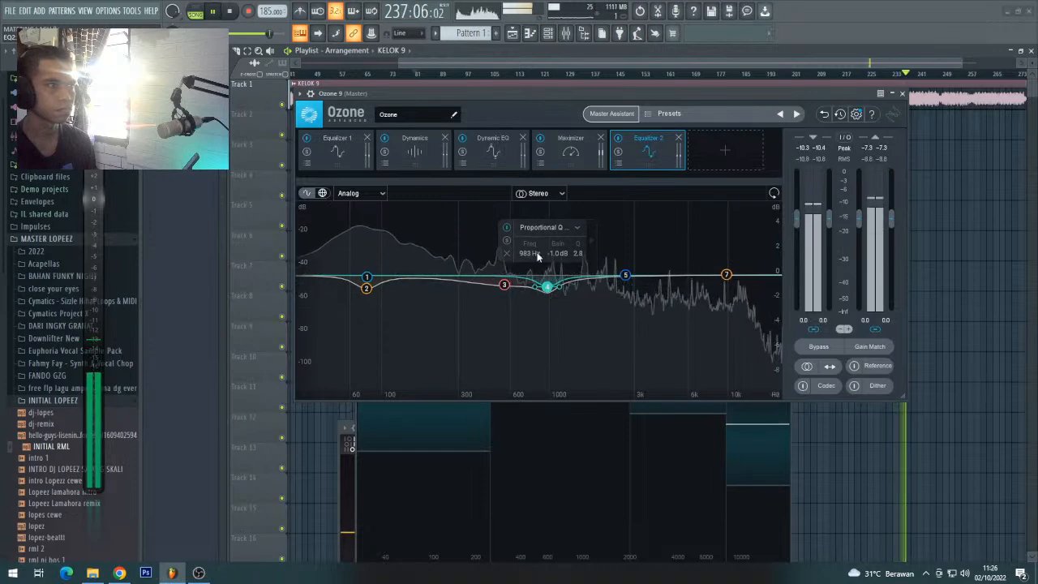
- Move Ozone aside and check the playing track against the Reggae target in Tonal Balance Control
left_click_drag(561, 219, 613, 377)
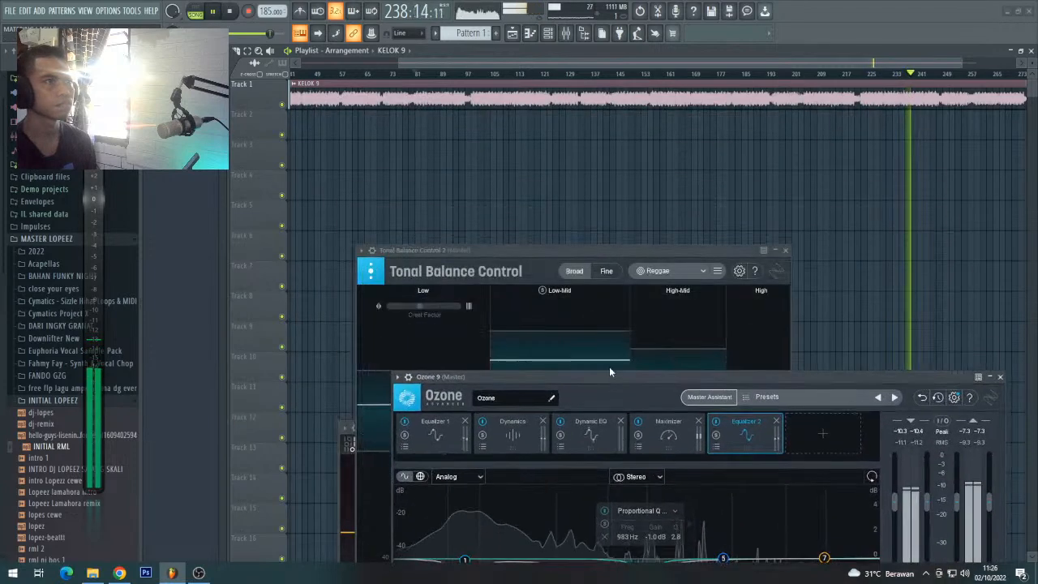
left_click_drag(583, 245, 529, 206)
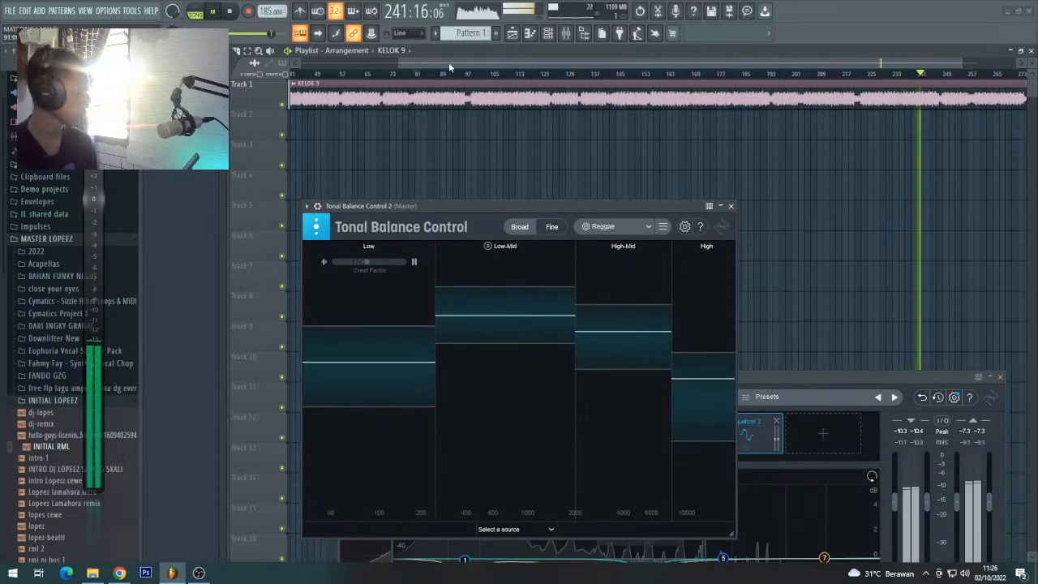
scroll(405, 74, "down", 2)
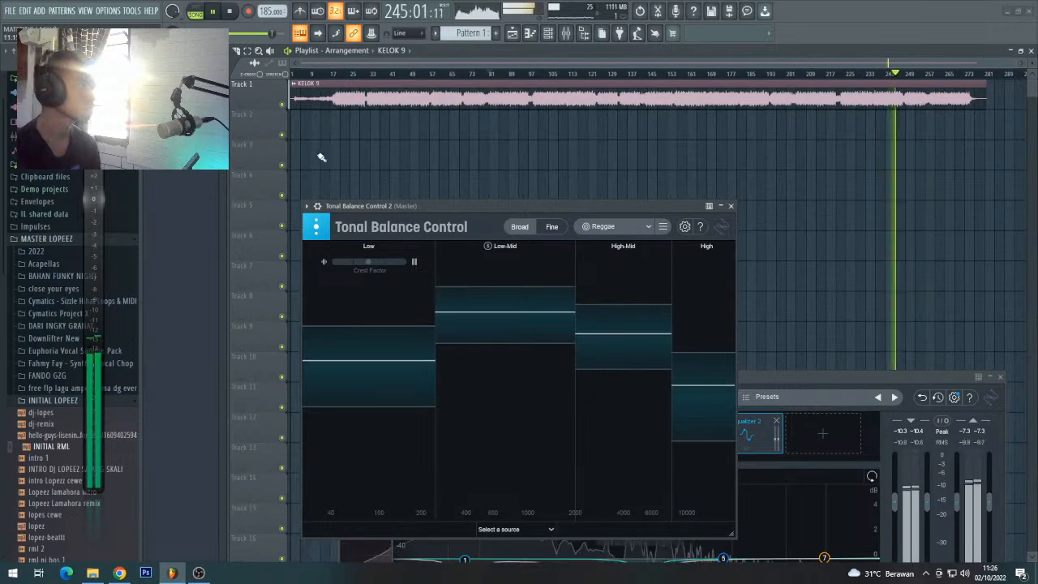
left_click_drag(411, 204, 374, 144)
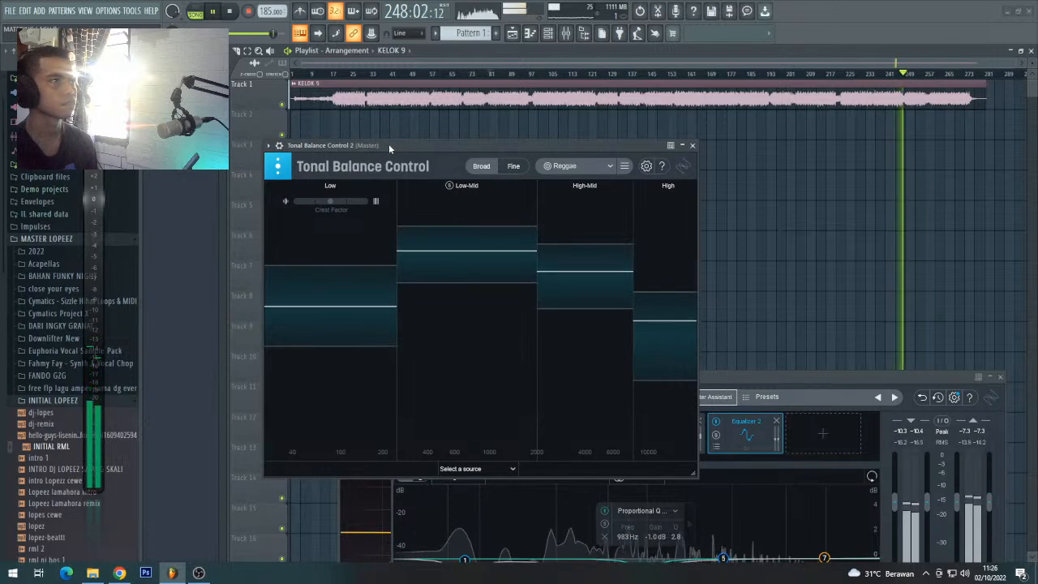
- Show the mixer, bring Ozone's Dynamics module forward and set the Band 1 compressor threshold to -22.8 dB
left_click(566, 33)
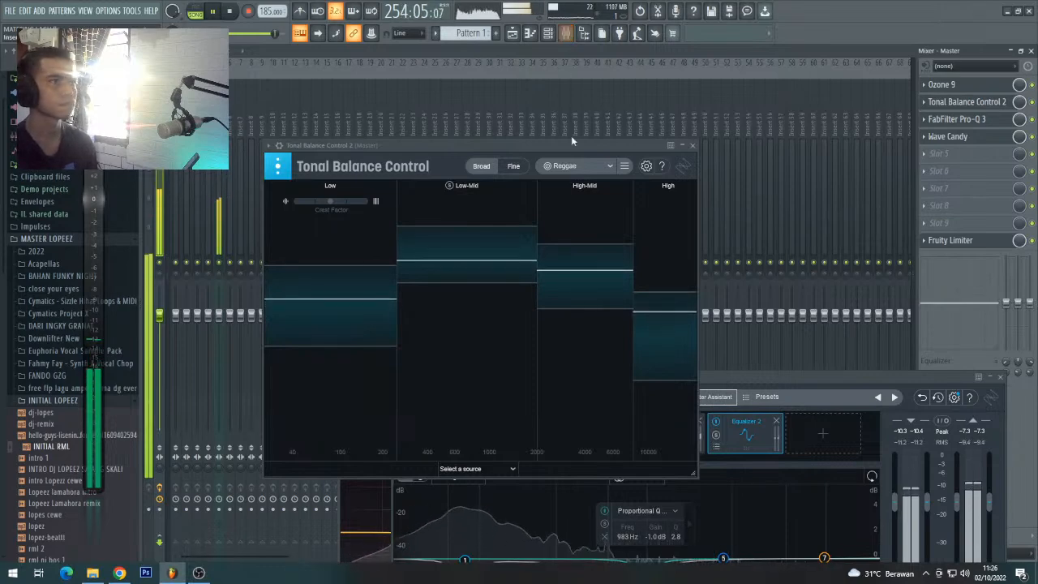
left_click_drag(747, 375, 743, 305)
left_click(519, 366)
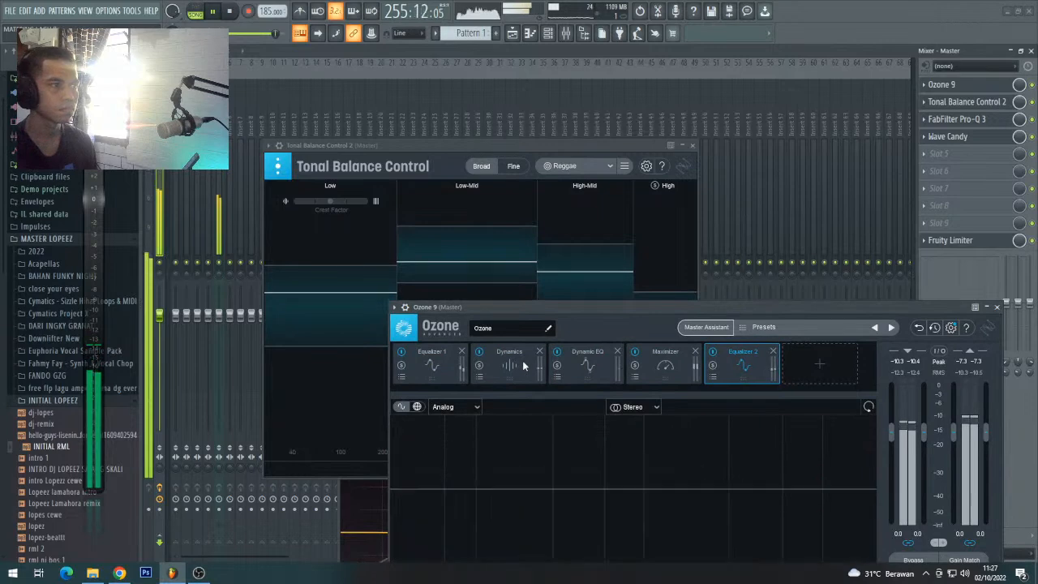
left_click_drag(489, 526, 479, 556)
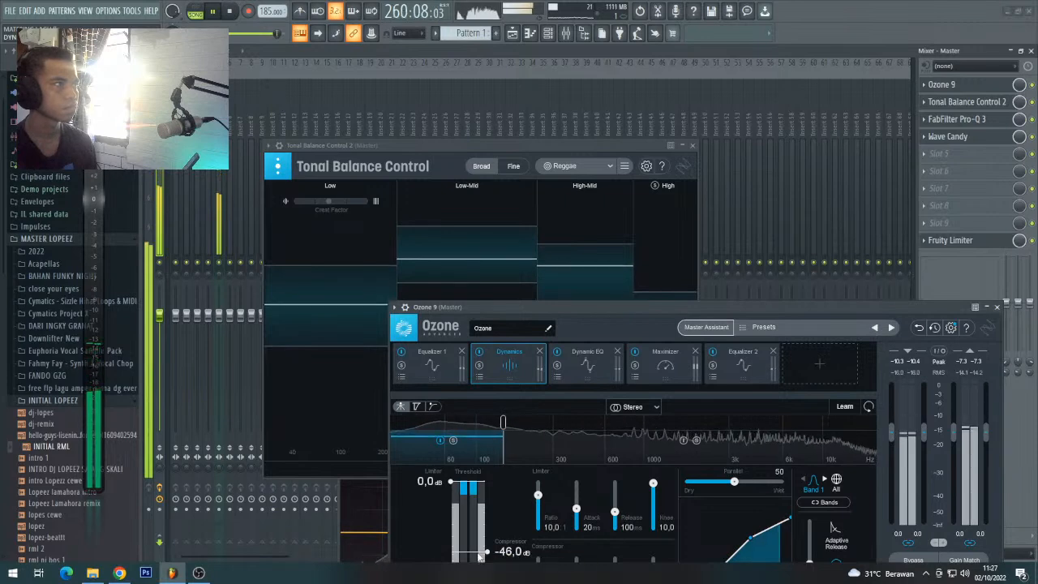
key("ctrl+z")
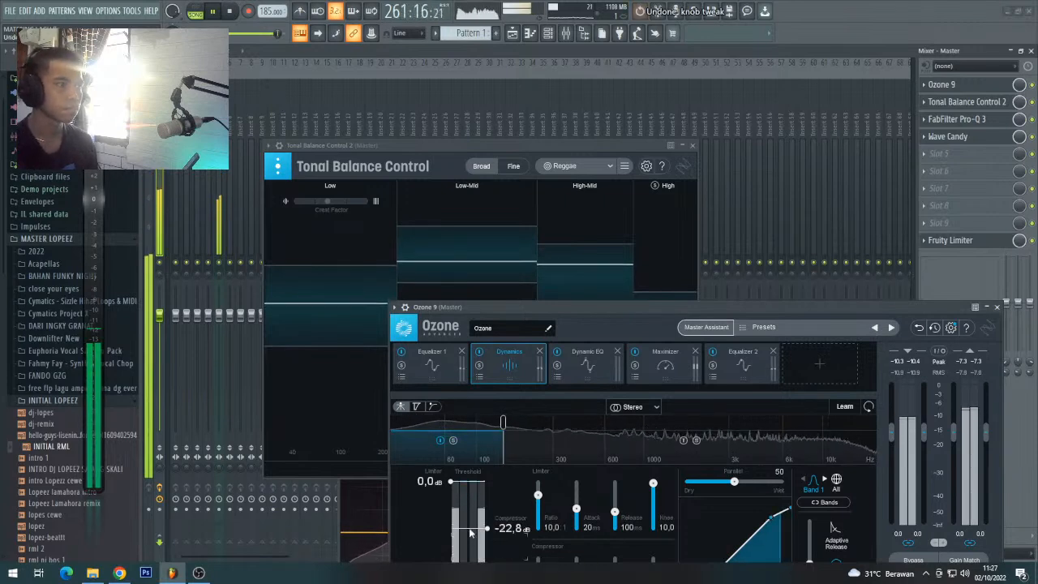
left_click_drag(452, 487, 450, 455)
- Bring the Dynamics controls fully into view and set the Band 1 gain to 1.3 dB
left_click_drag(656, 310, 584, 216)
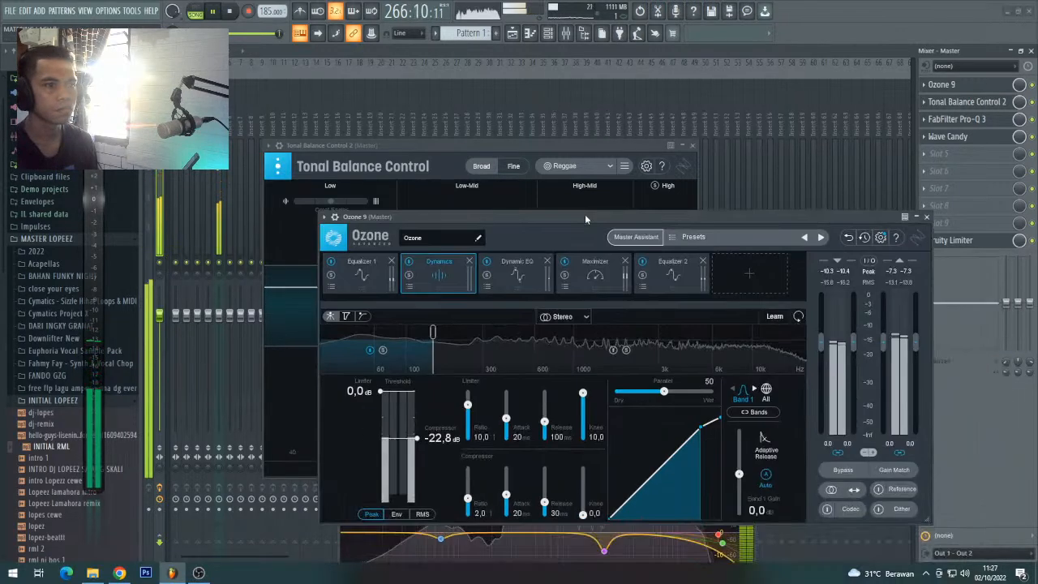
left_click_drag(739, 474, 739, 472)
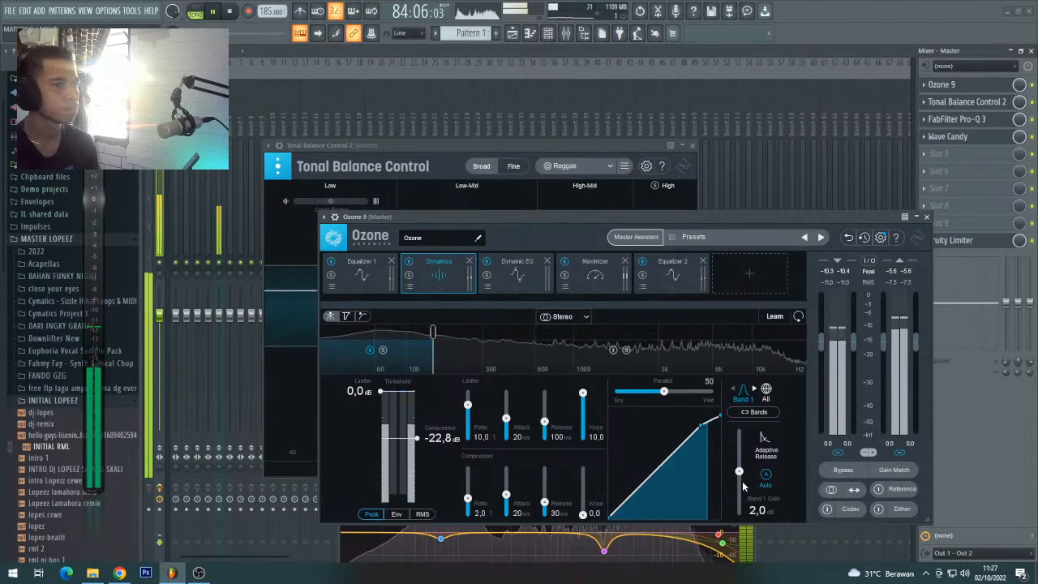
left_click_drag(739, 472, 744, 476)
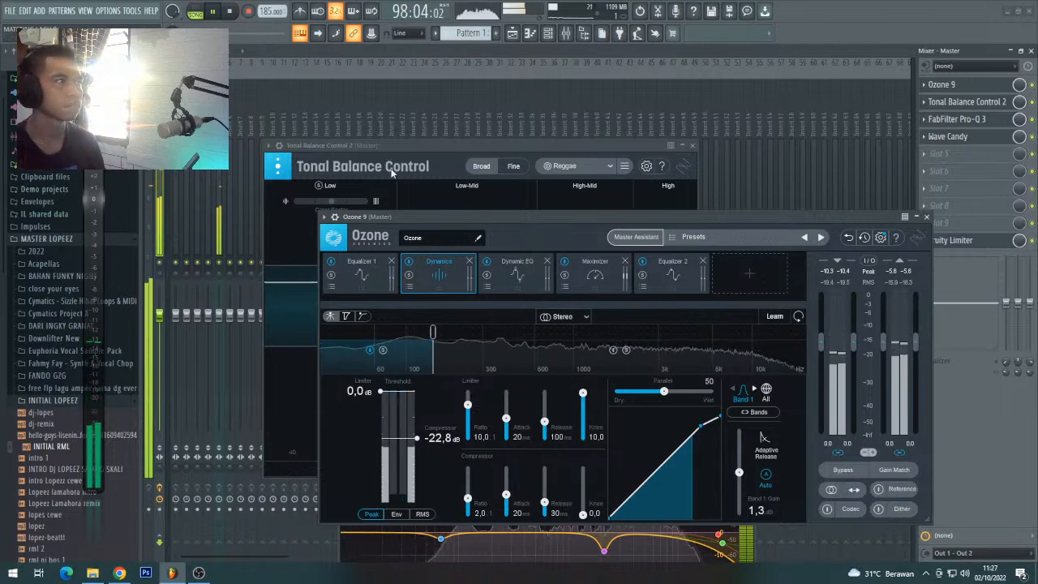
- Recheck the mix in Tonal Balance Control, show the playlist and stop playback
left_click(424, 145)
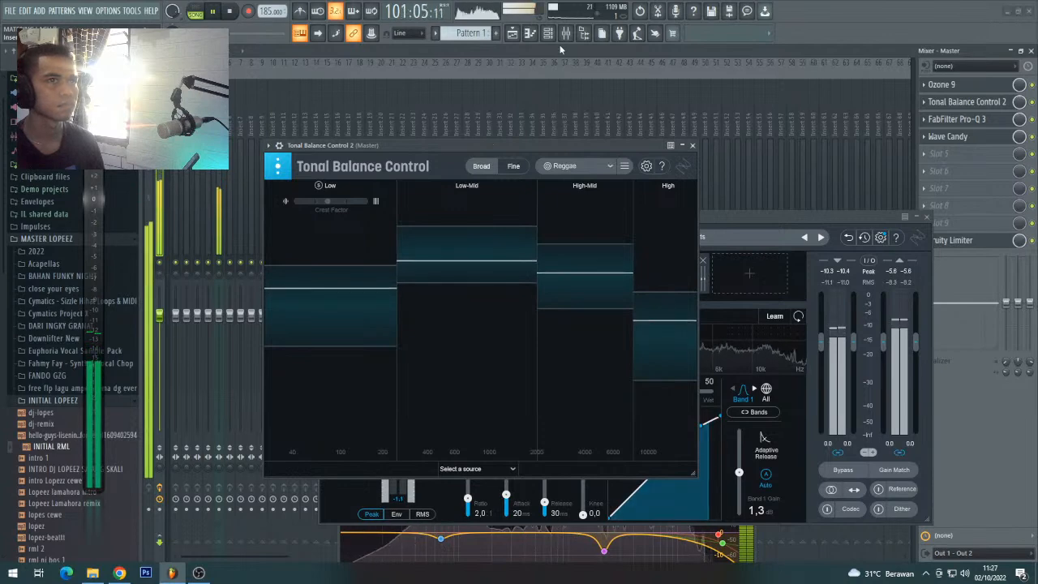
left_click(512, 33)
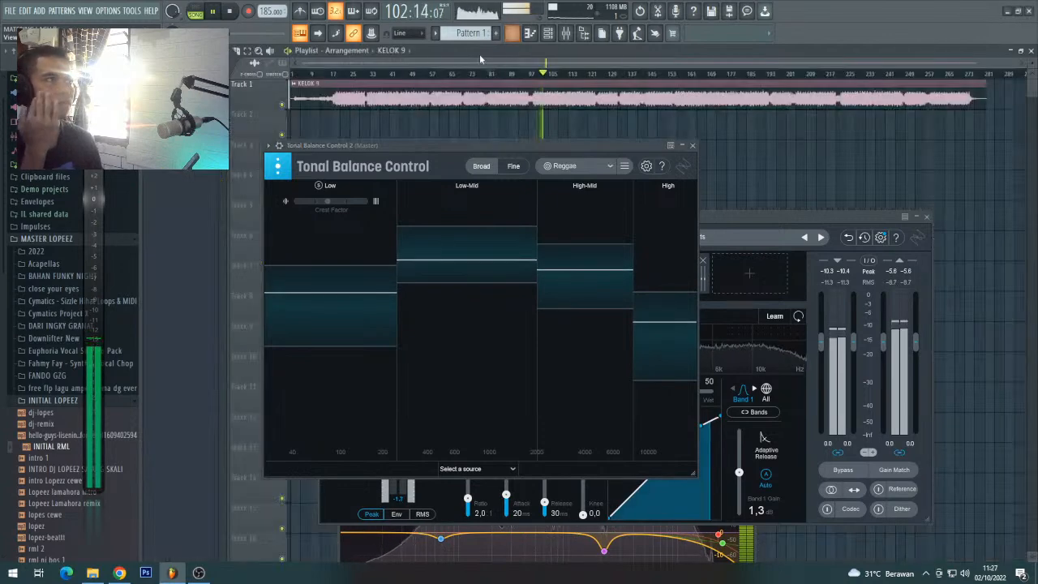
key("space")
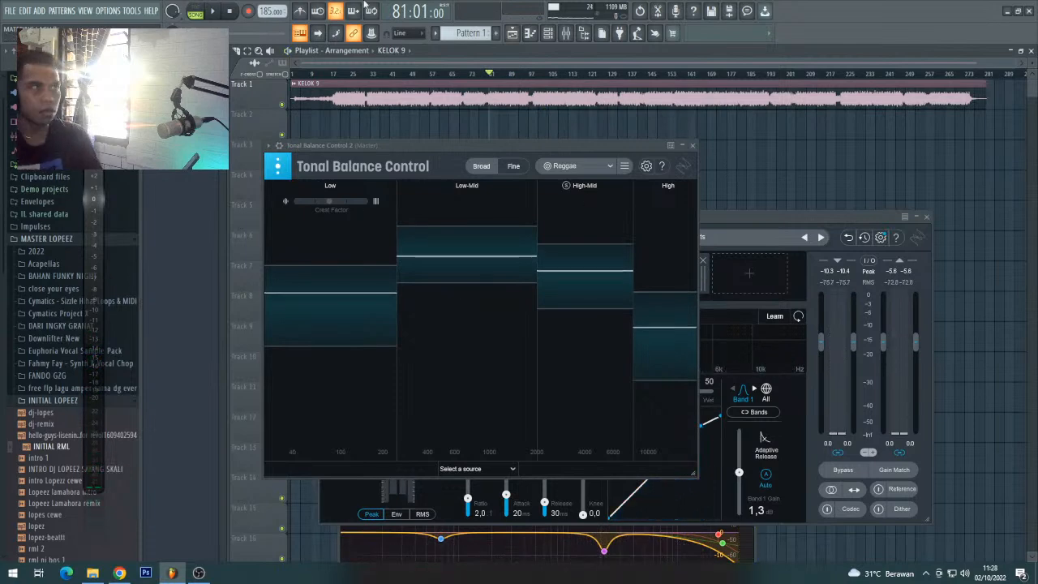
- Export the full song as an MP3 file named KELOK 9 FIX and start the render
left_click(9, 10)
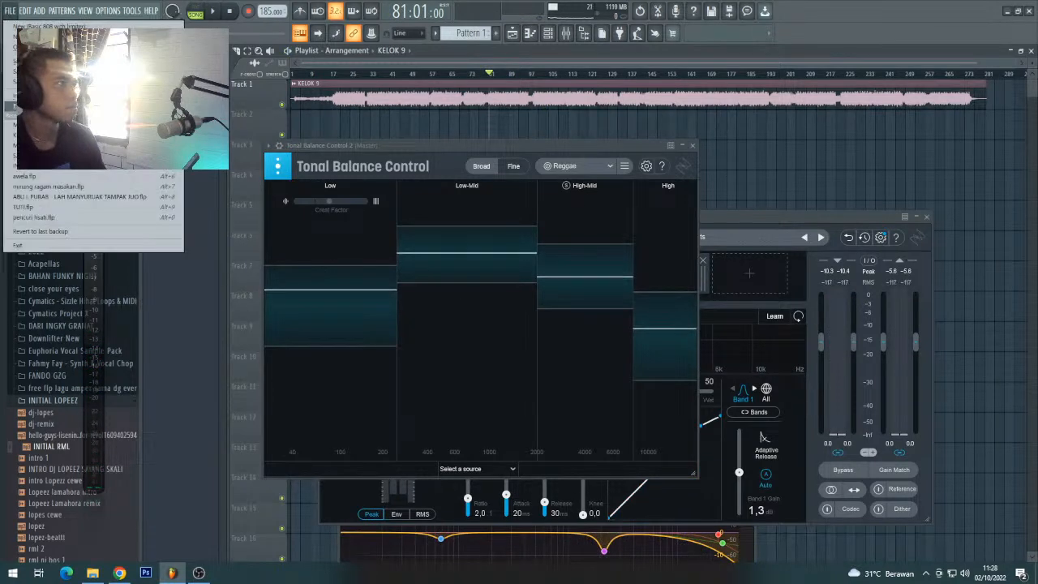
mouse_move(162, 107)
left_click(228, 128)
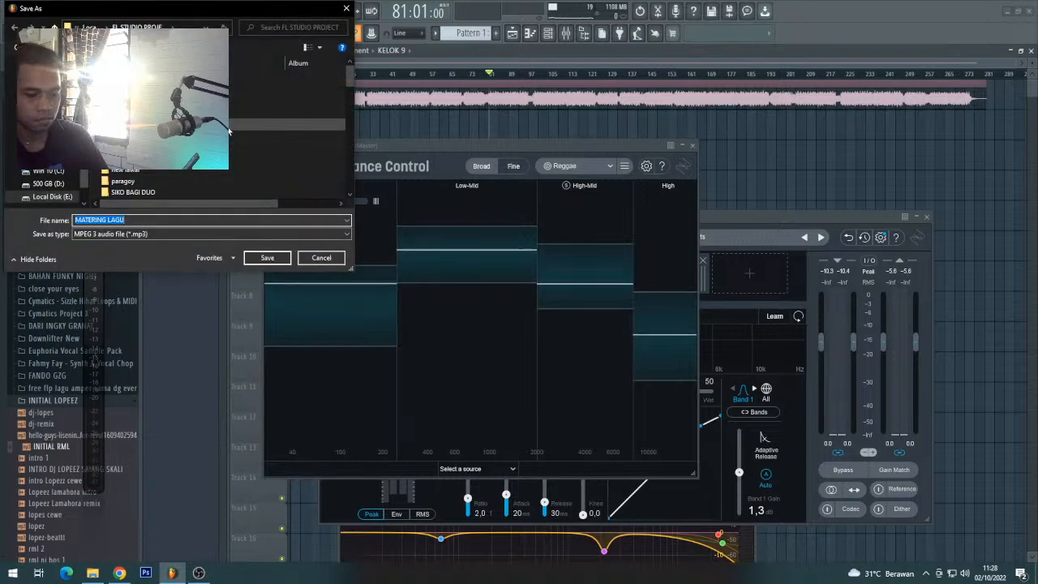
type("KELOK ")
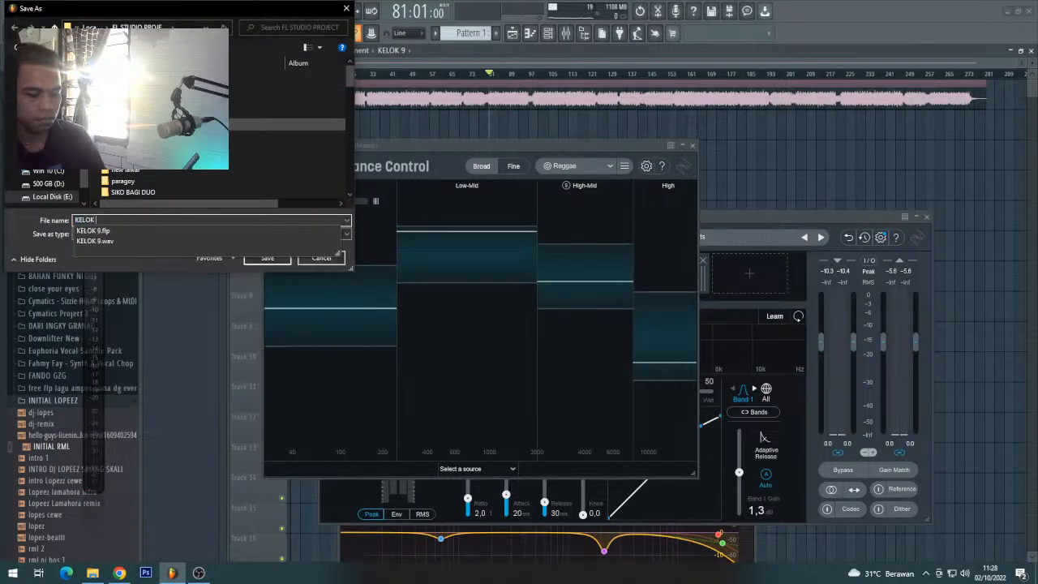
type("9 FIX")
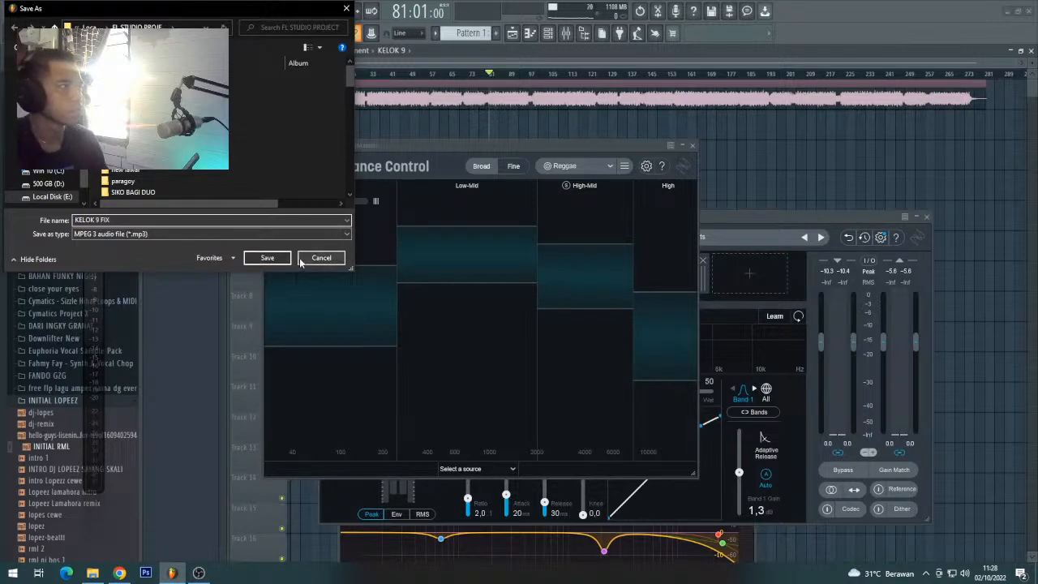
left_click(267, 258)
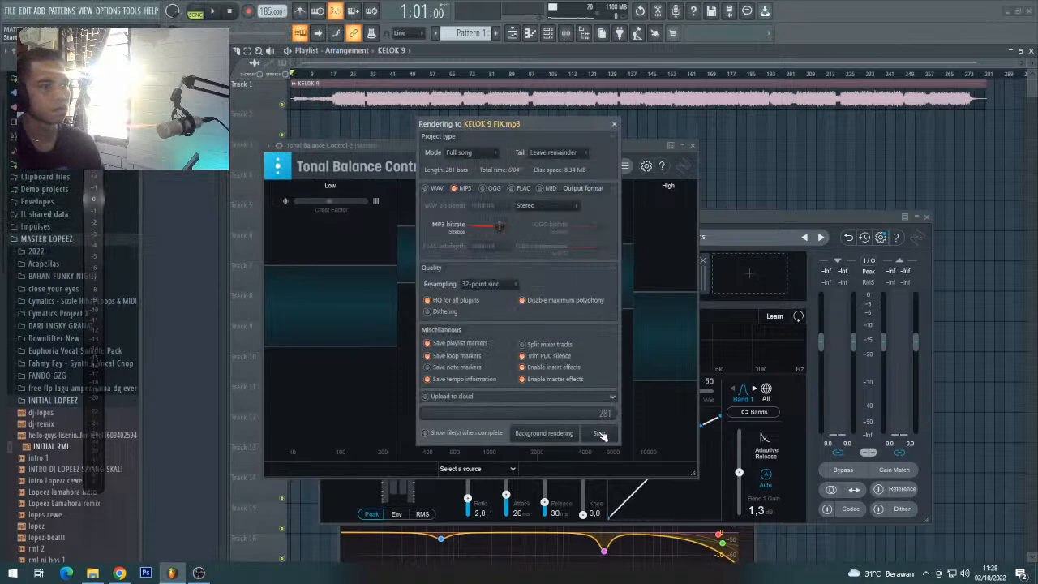
left_click(600, 434)
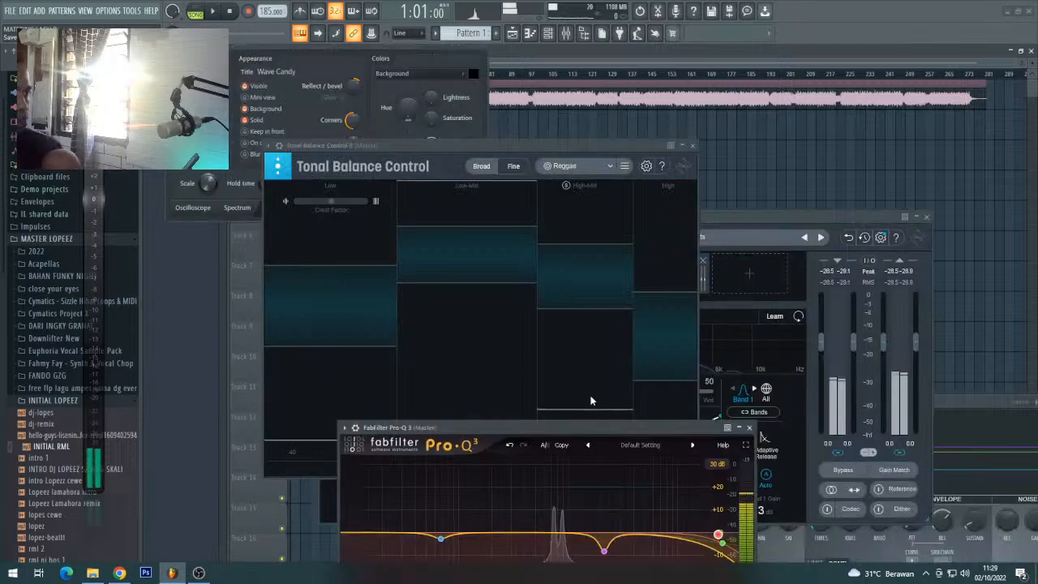
- Switch to File Explorer, find the exported KELOK 9 FIX in the FL STUDIO PROJECT folder and play it
left_click(92, 573)
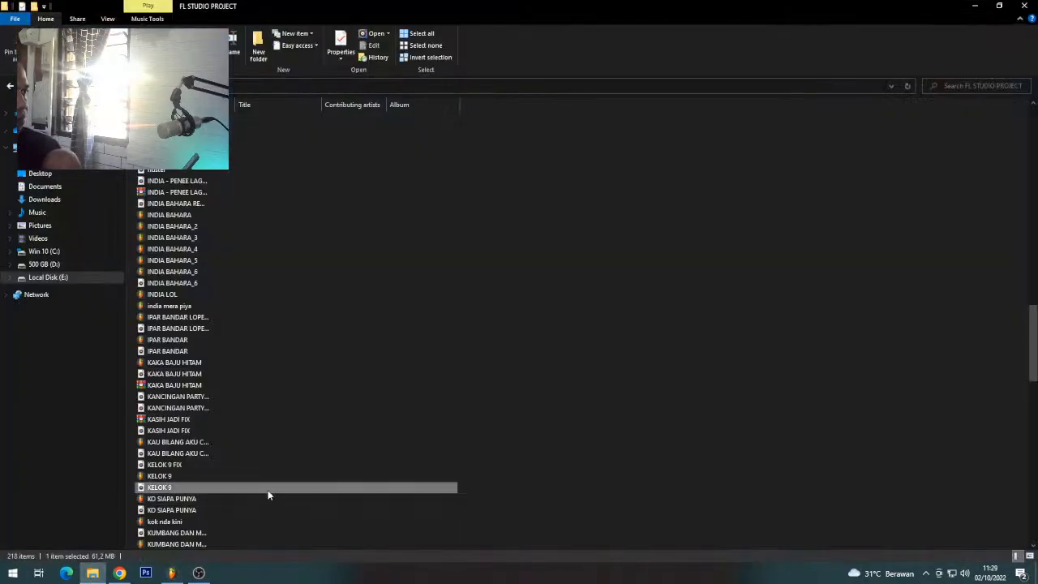
scroll(571, 393, "down", 20)
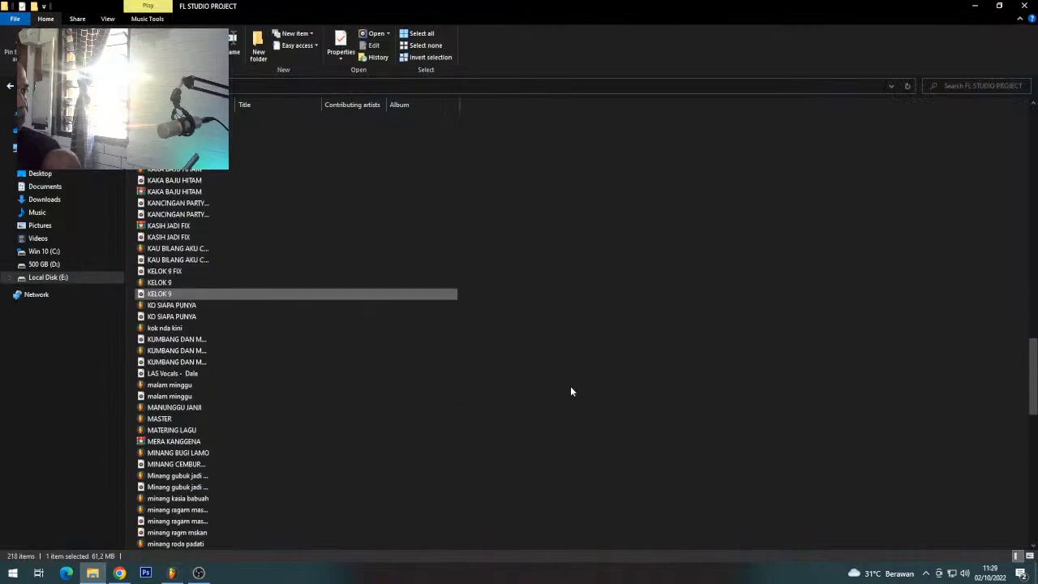
scroll(524, 410, "up", 20)
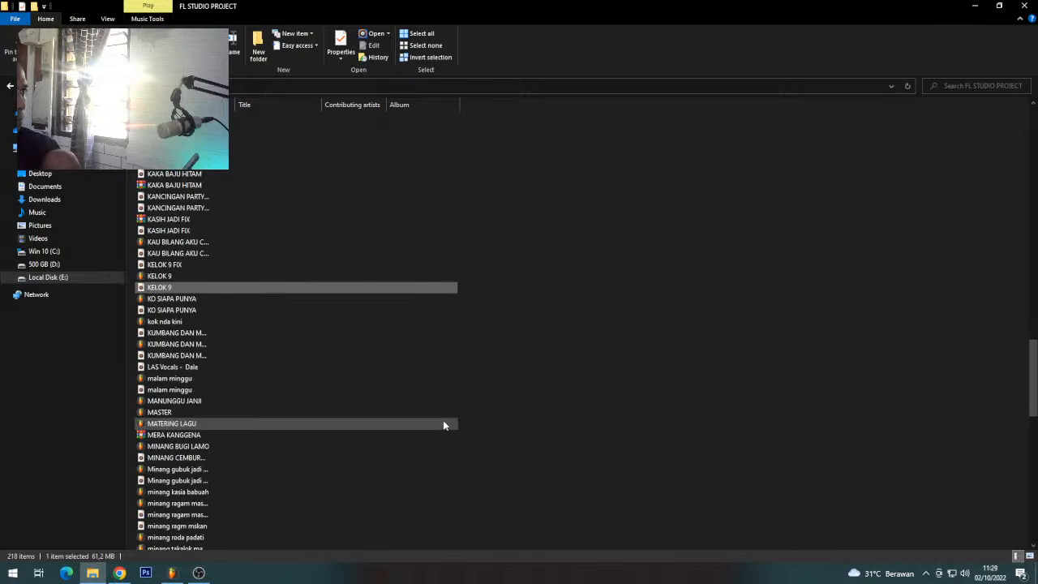
right_click(617, 295)
left_click(600, 345)
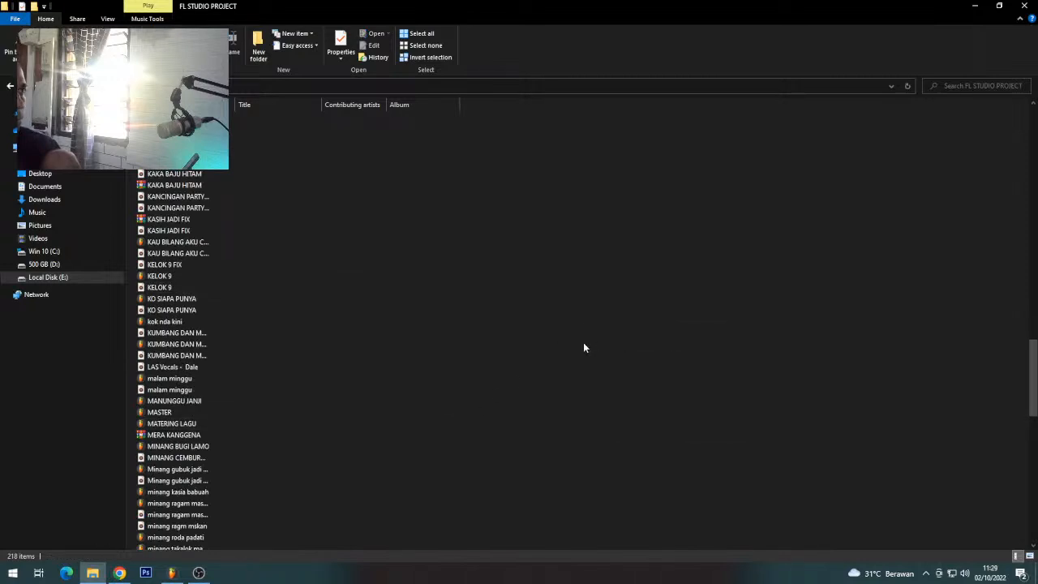
scroll(546, 349, "up", 15)
scroll(352, 335, "down", 8)
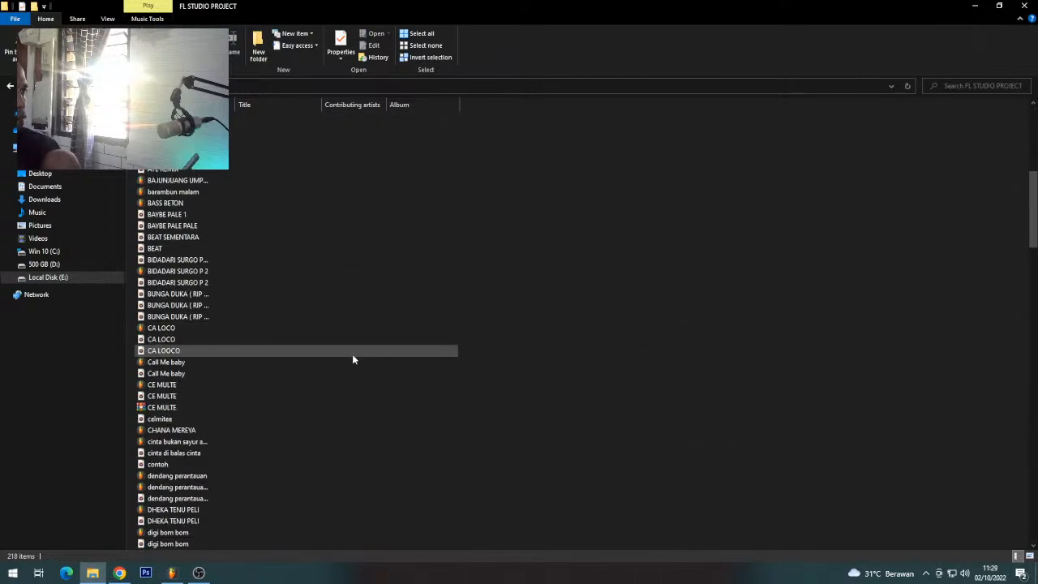
scroll(352, 359, "down", 15)
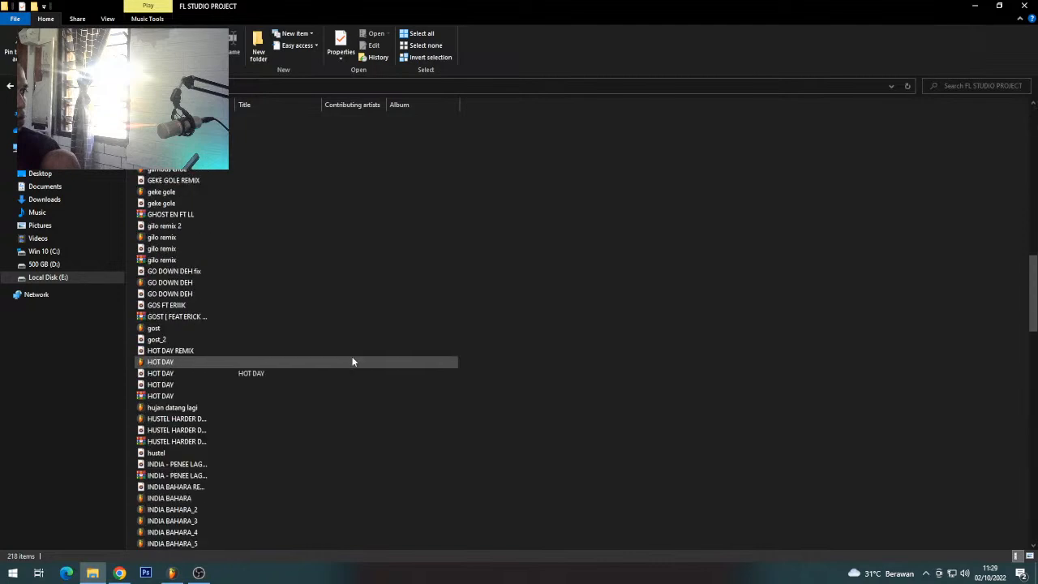
scroll(352, 361, "down", 8)
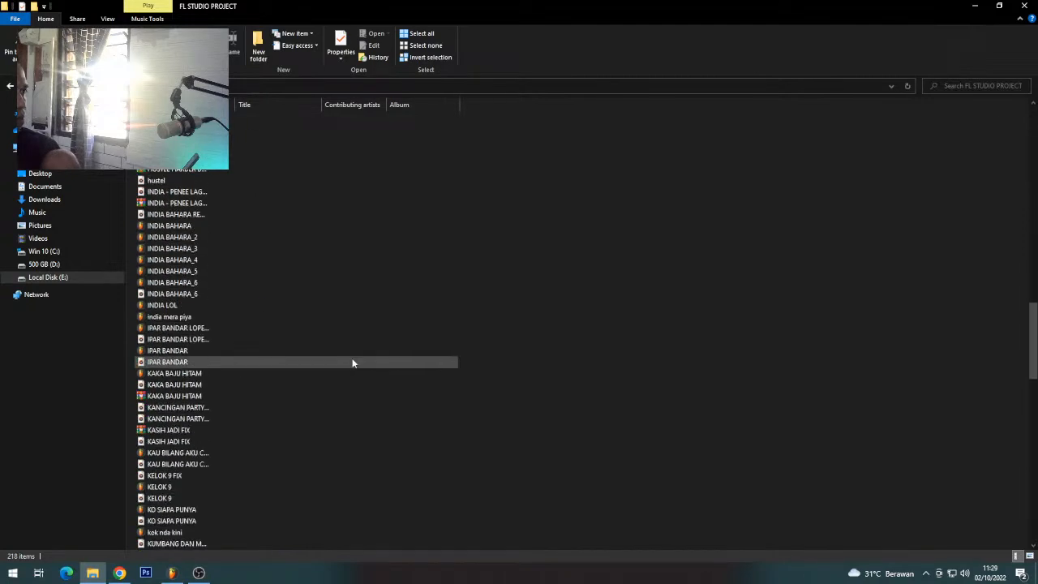
left_click(242, 479)
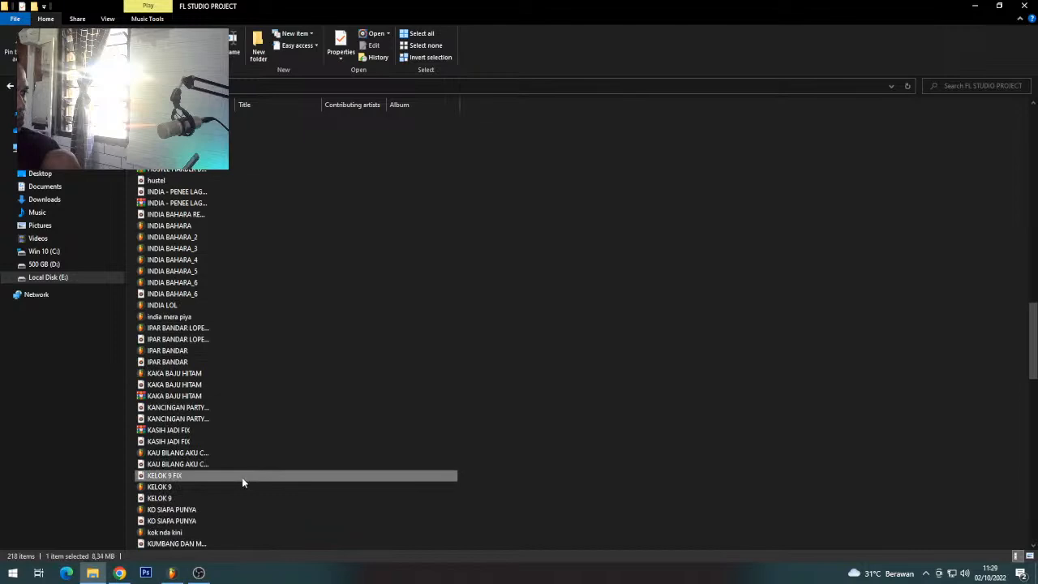
double_click(242, 478)
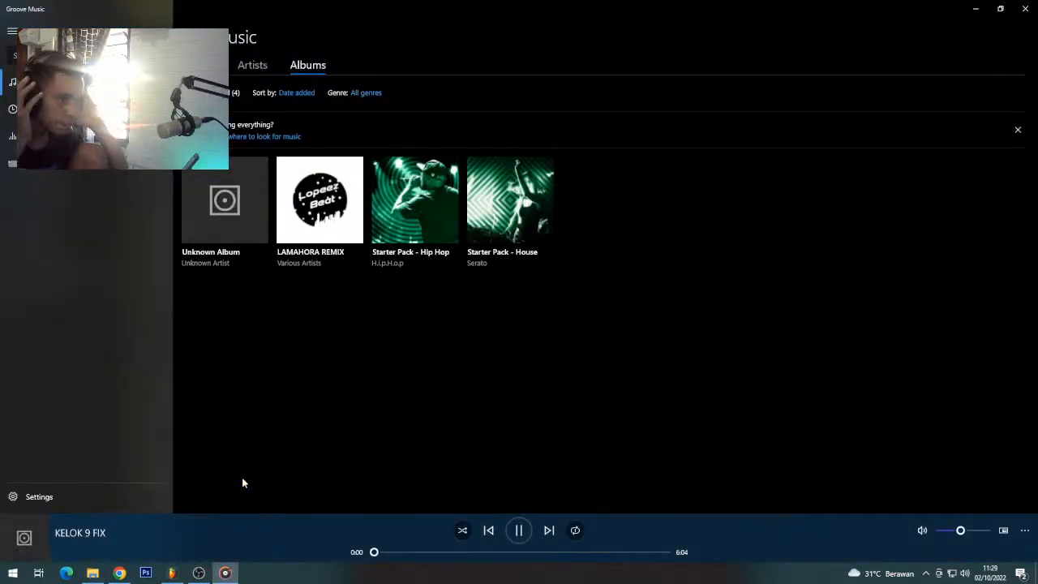
- Raise the playback volume of KELOK 9 FIX to the maximum
left_click_drag(960, 530, 992, 530)
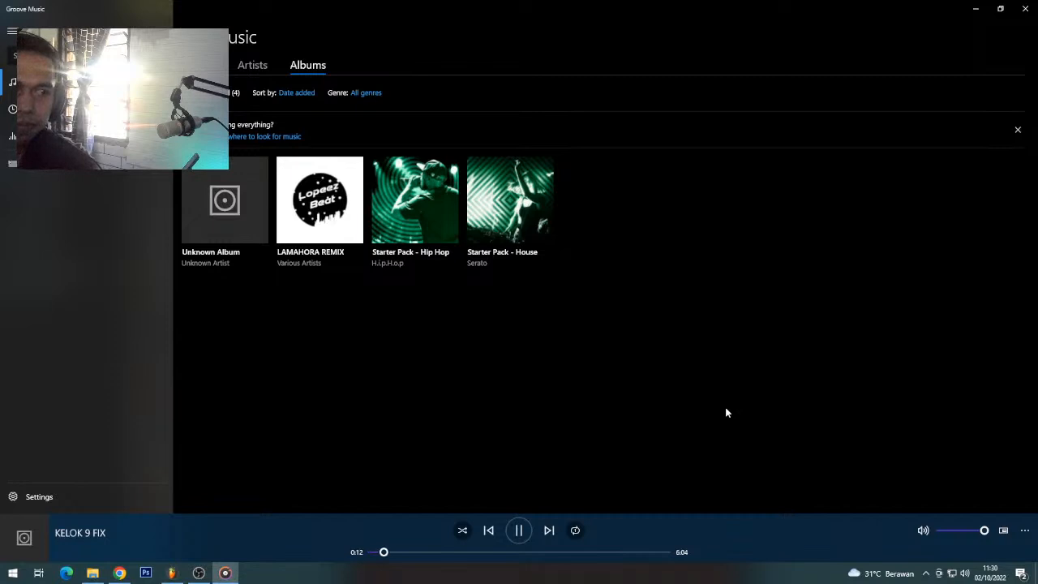
- Switch to FL Studio, place the exported KELOK 9 FIX on Track 3 to compare its waveform with KELOK 9, and delete the clip
left_click(171, 573)
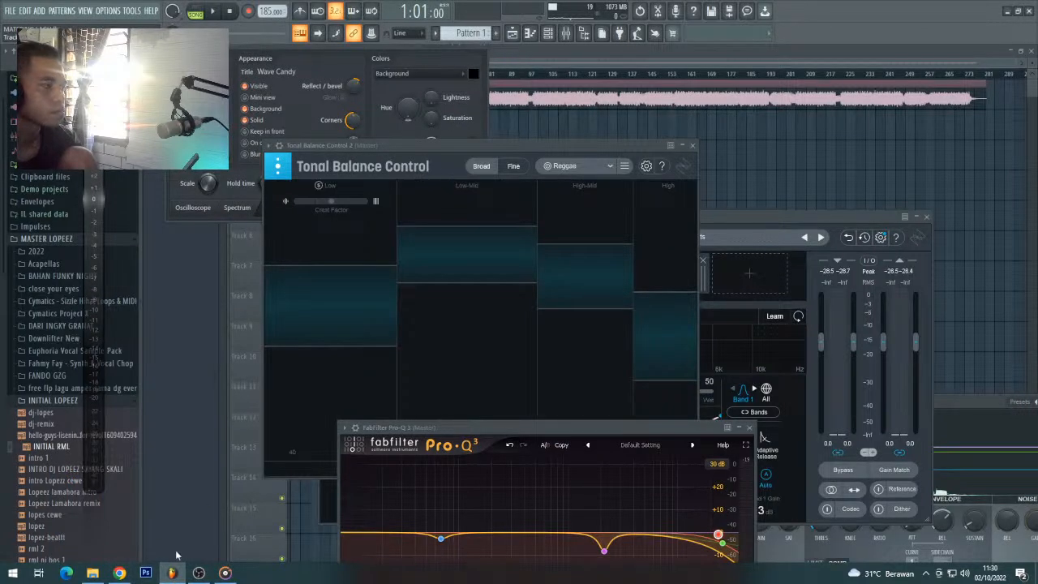
left_click(94, 572)
left_click_drag(144, 478, 808, 166)
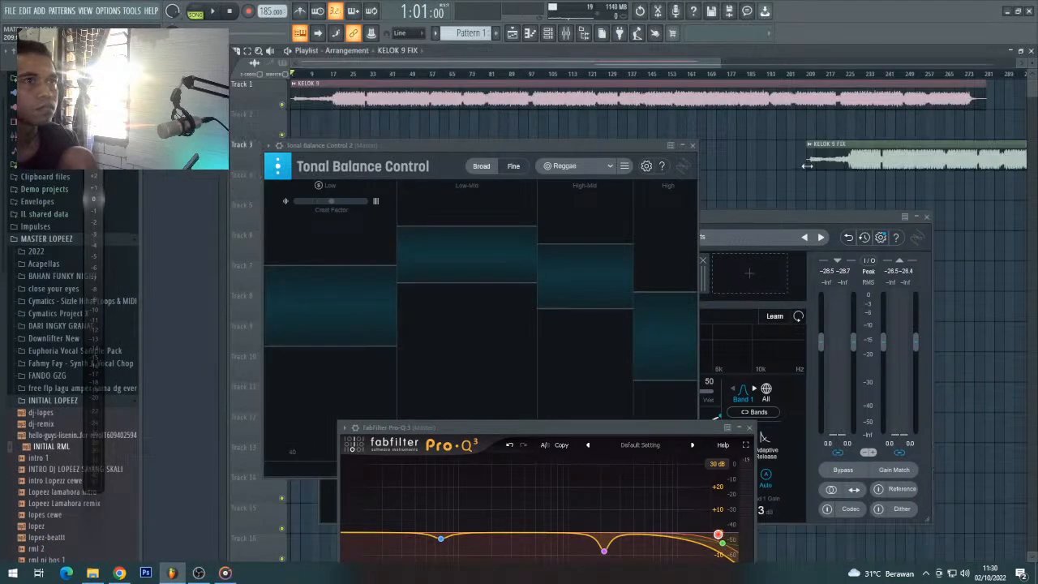
scroll(799, 76, "down", 4)
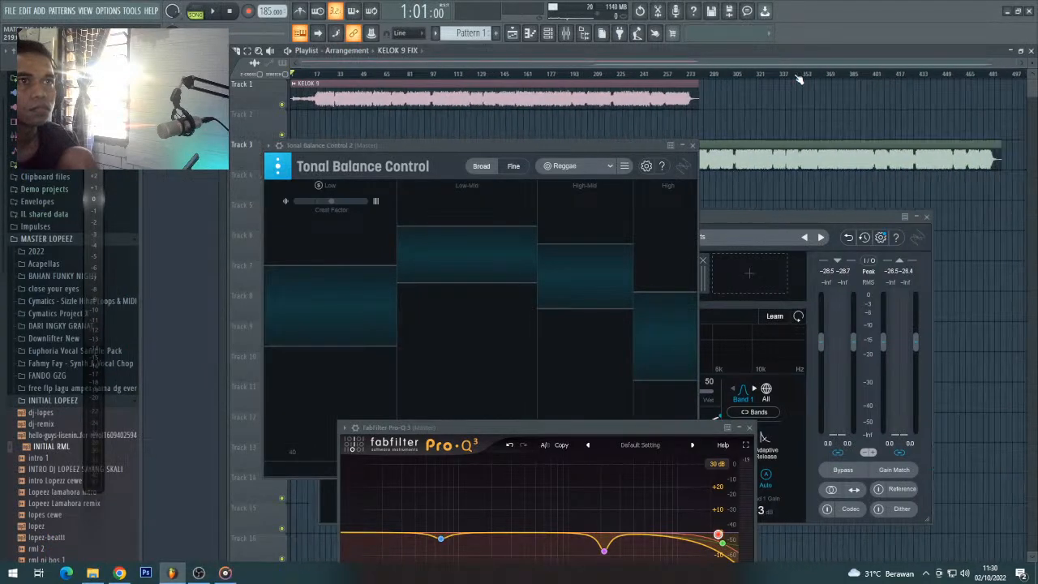
right_click(798, 162)
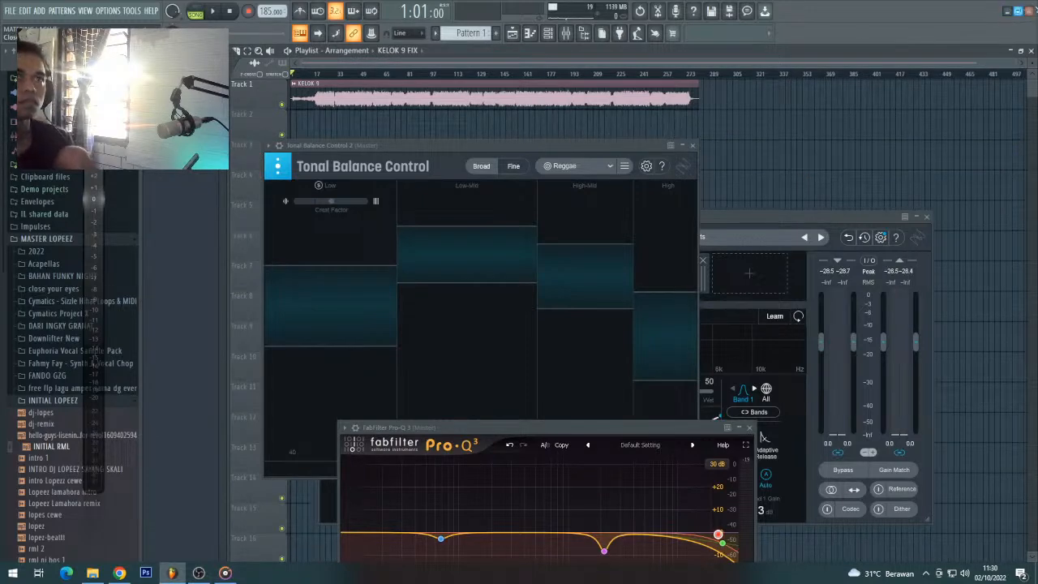
- Close FL Studio without saving the changes to MATERING LAGU.flp
left_click(1030, 11)
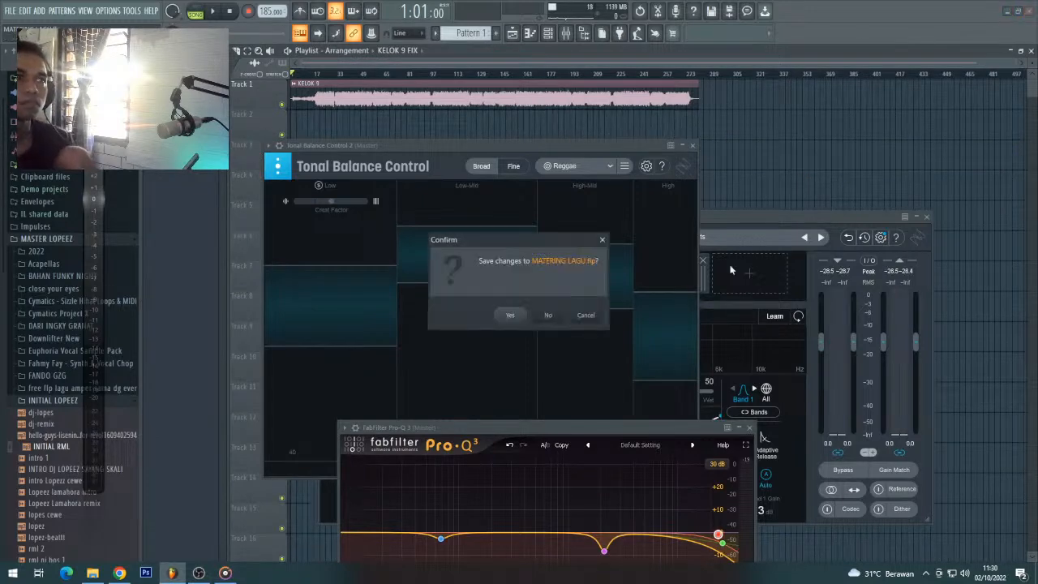
left_click(548, 315)
- Switch to Groove Music, listen to KELOK 9 FIX at several points through to about 4:29, and pause playback
left_click(225, 574)
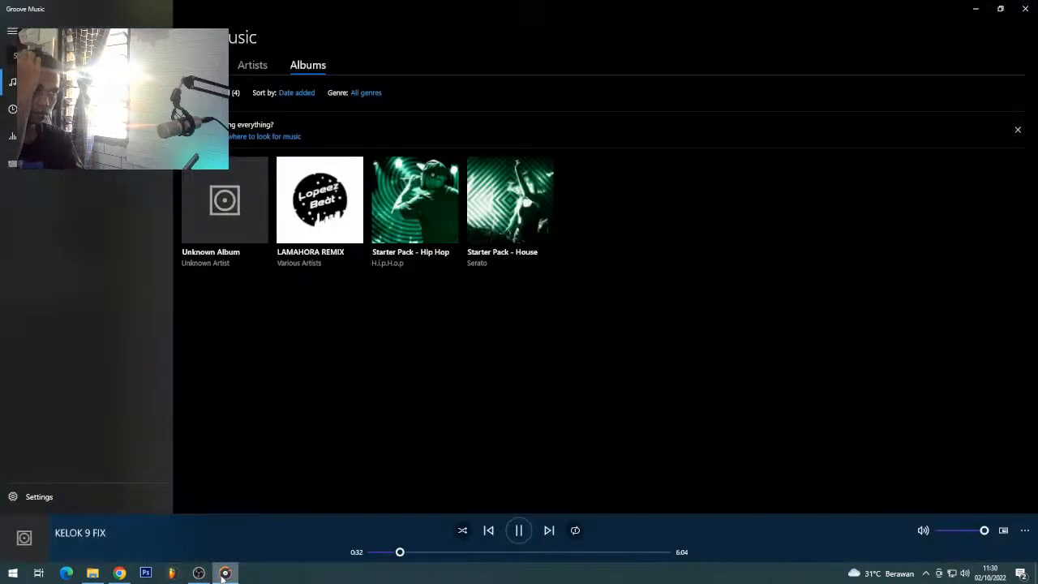
left_click(423, 552)
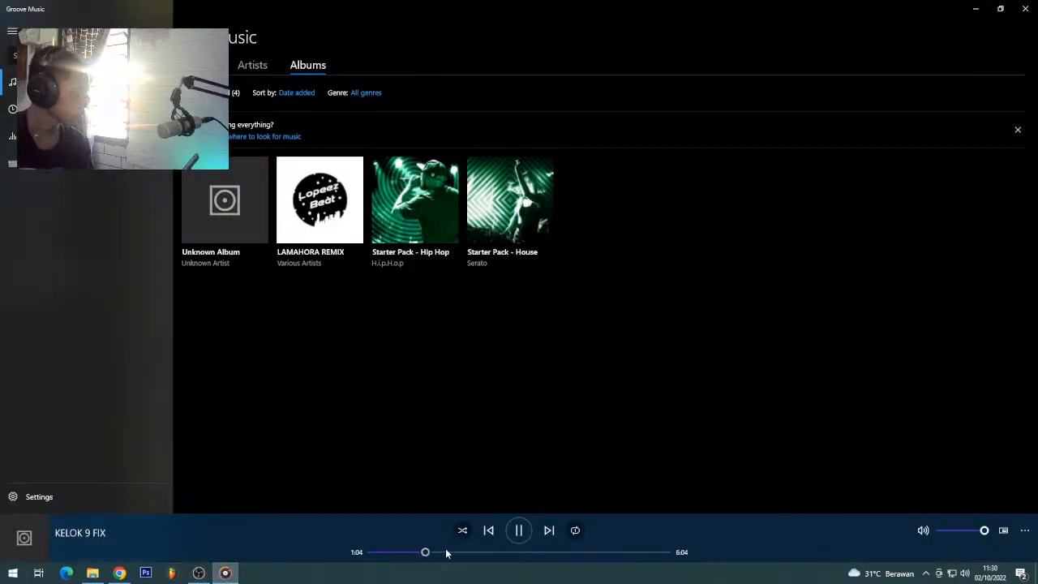
left_click(446, 553)
left_click(474, 552)
left_click(503, 552)
left_click(535, 552)
left_click(590, 553)
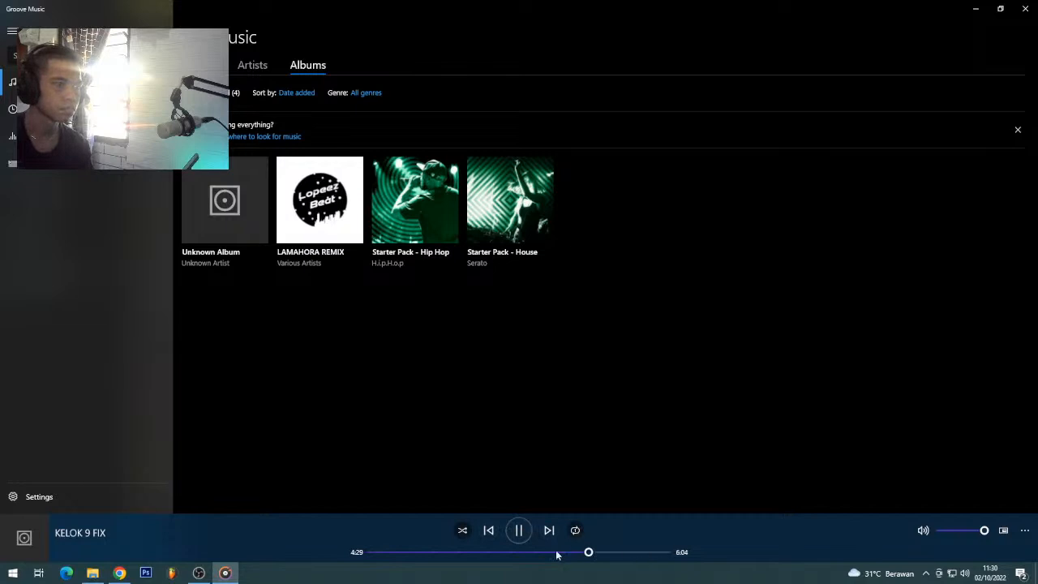
left_click(516, 529)
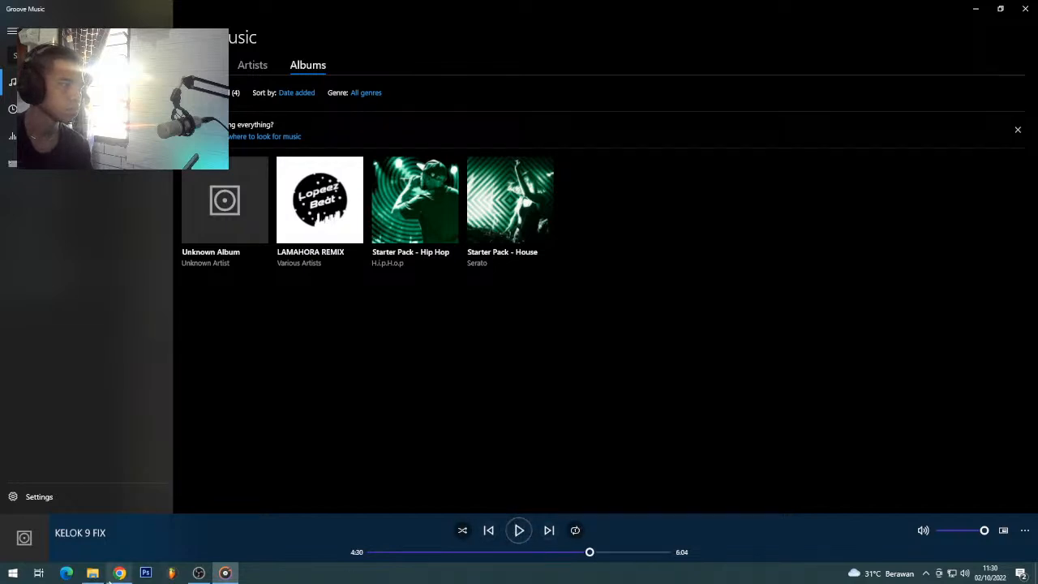
- Switch to YouTube Studio in Chrome and request the end of the live stream
left_click(118, 573)
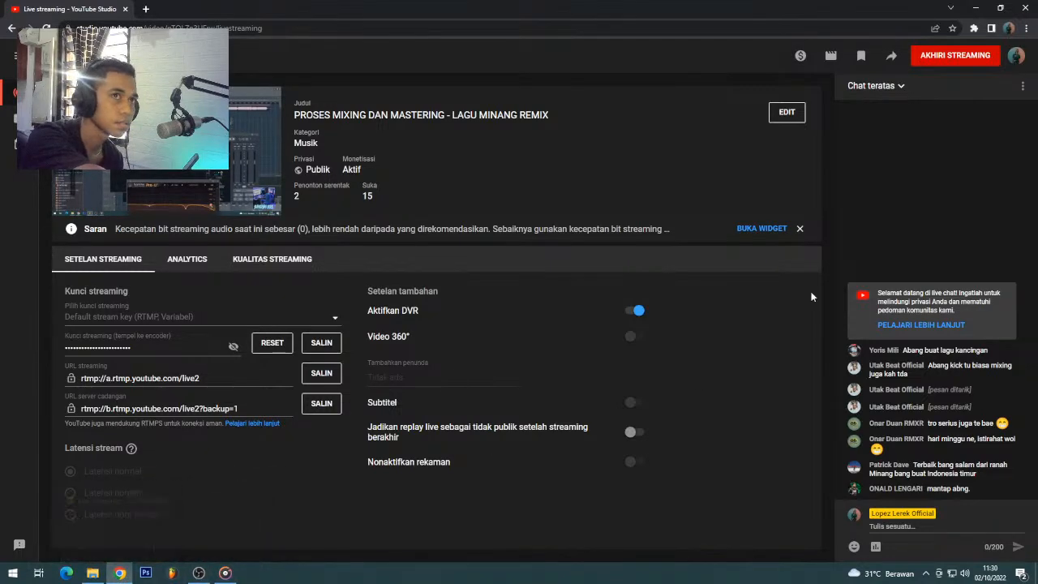
left_click(931, 59)
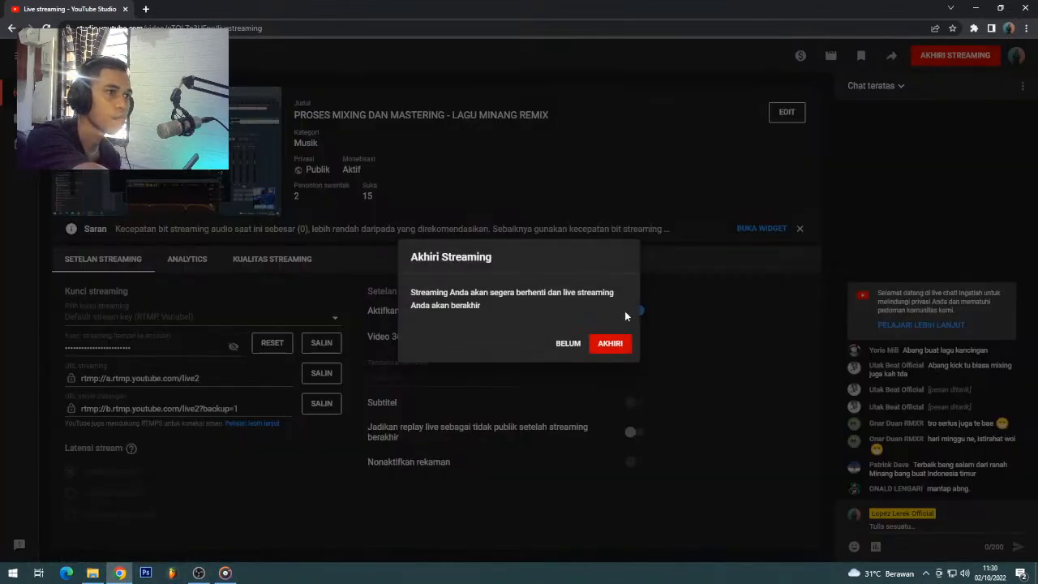